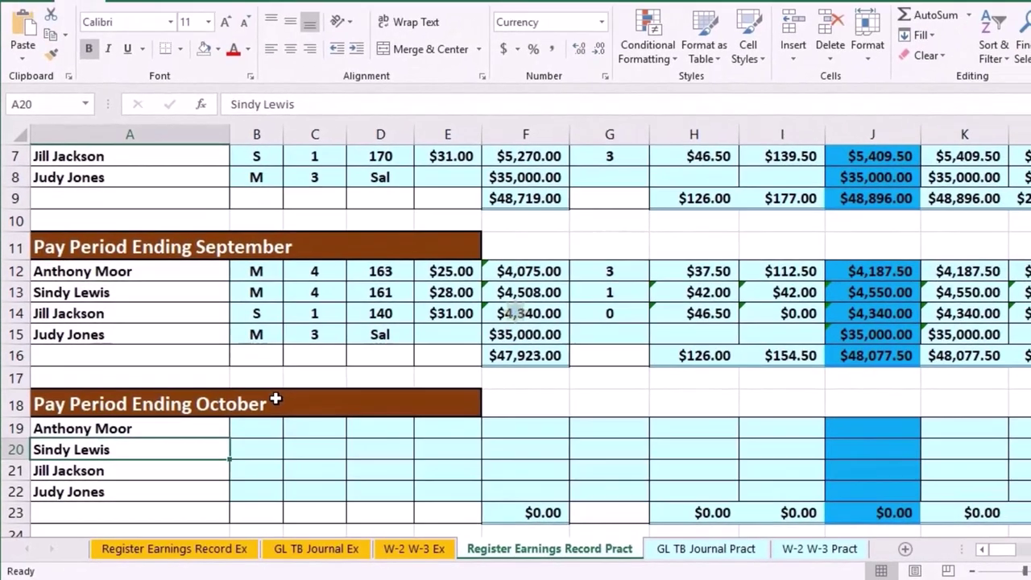
Step: Fill the September pay period data in B12:X15 with the light green standard colour
{"action": "scroll", "coordinate": [252, 393], "scroll_direction": "up", "scroll_amount": 1}
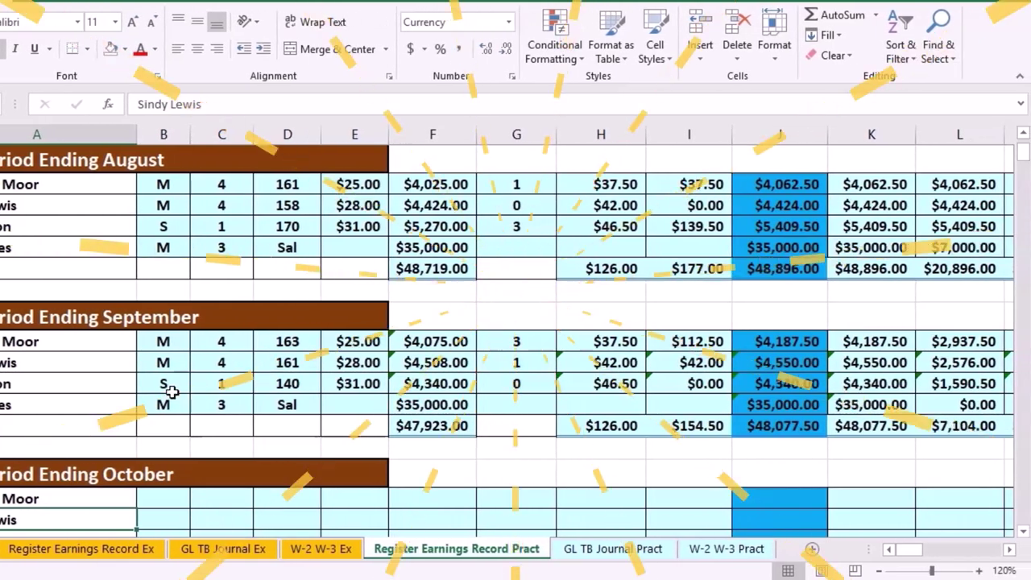
{"action": "scroll", "coordinate": [170, 383], "scroll_direction": "up", "scroll_amount": 3}
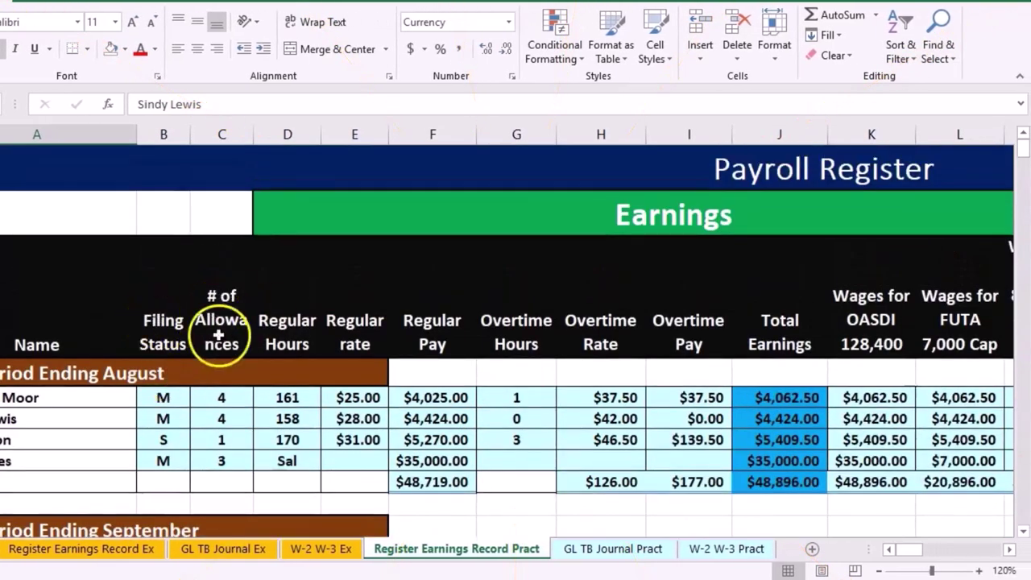
{"action": "scroll", "coordinate": [214, 311], "scroll_direction": "down", "scroll_amount": 4}
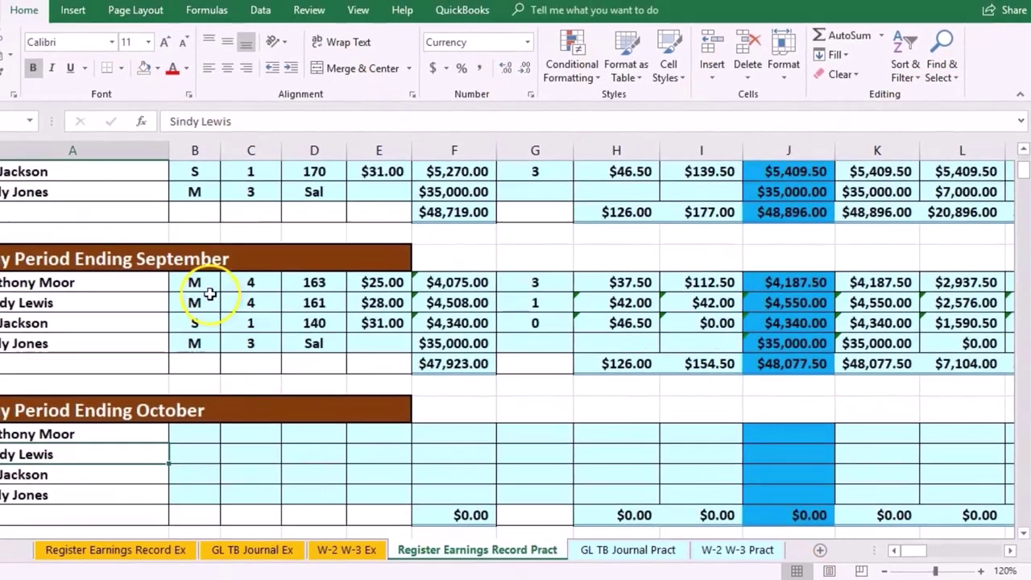
{"action": "left_click", "coordinate": [167, 273]}
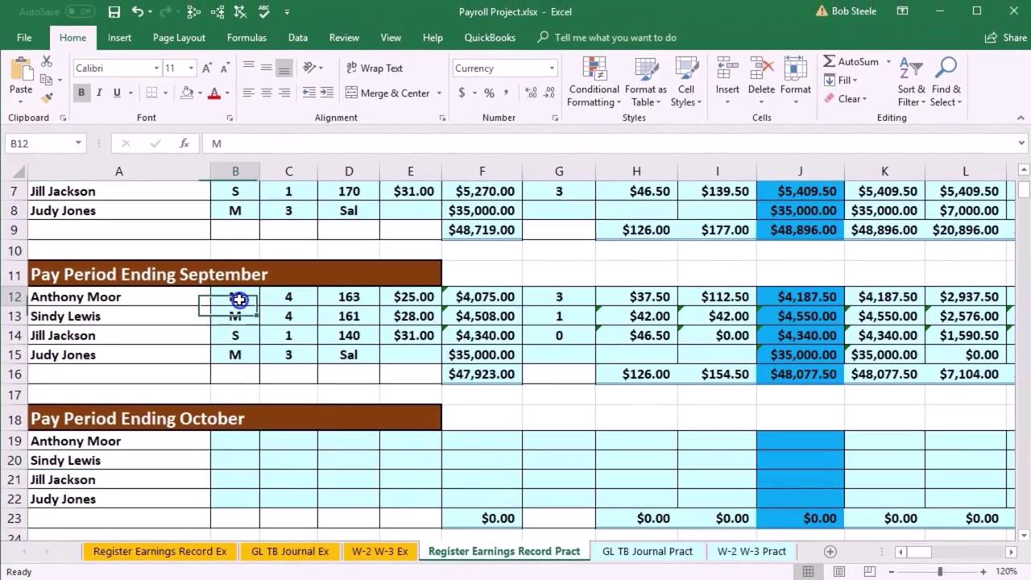
{"action": "left_click_drag", "start_coordinate": [239, 300], "coordinate": [904, 347]}
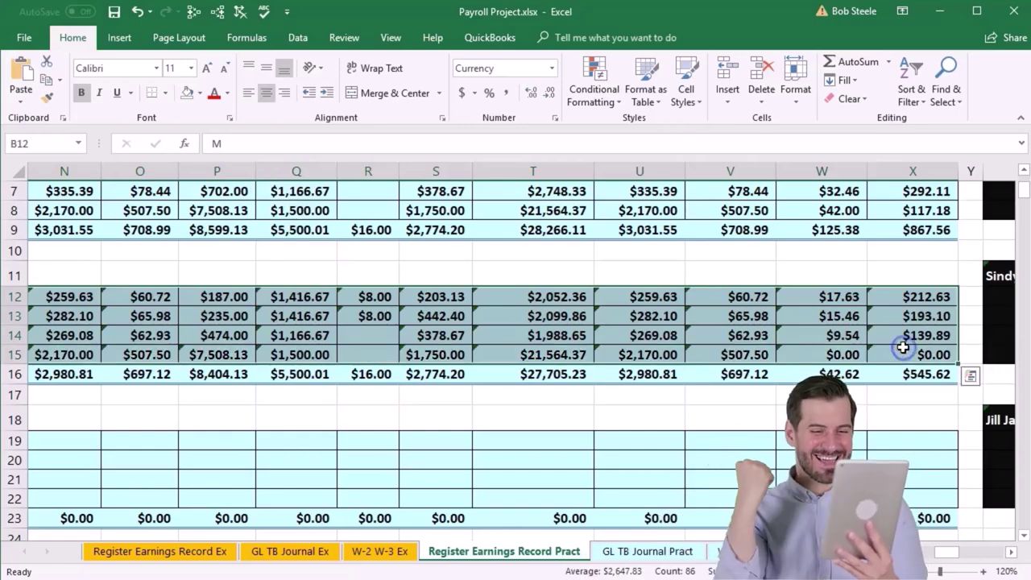
{"action": "right_click", "coordinate": [724, 321]}
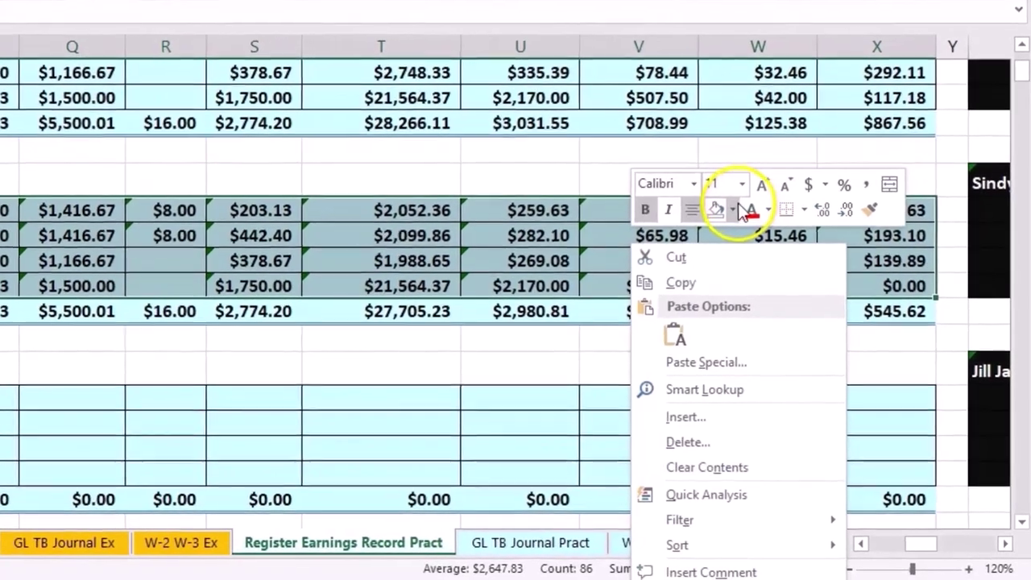
{"action": "left_click", "coordinate": [802, 295]}
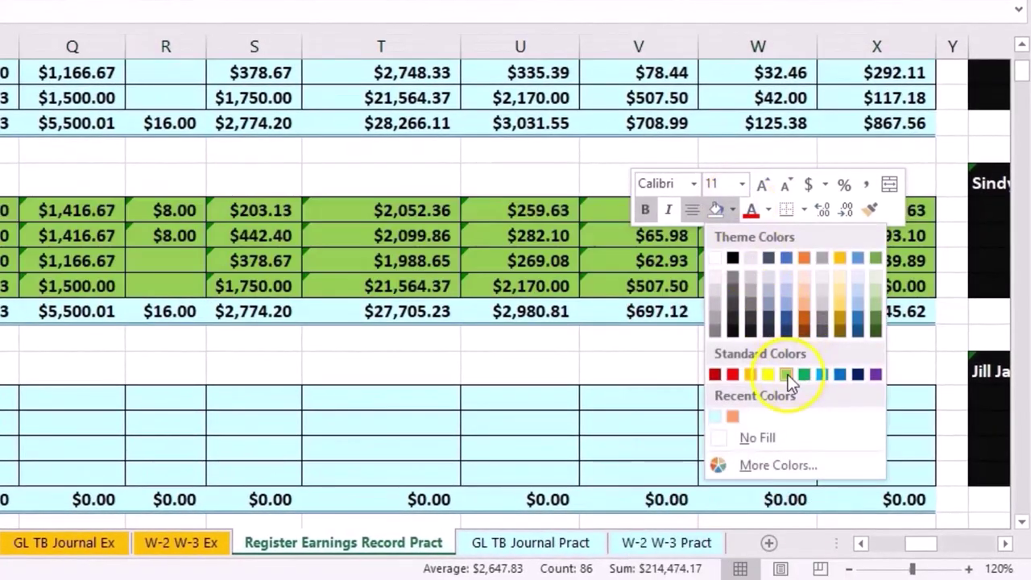
{"action": "left_click", "coordinate": [788, 375]}
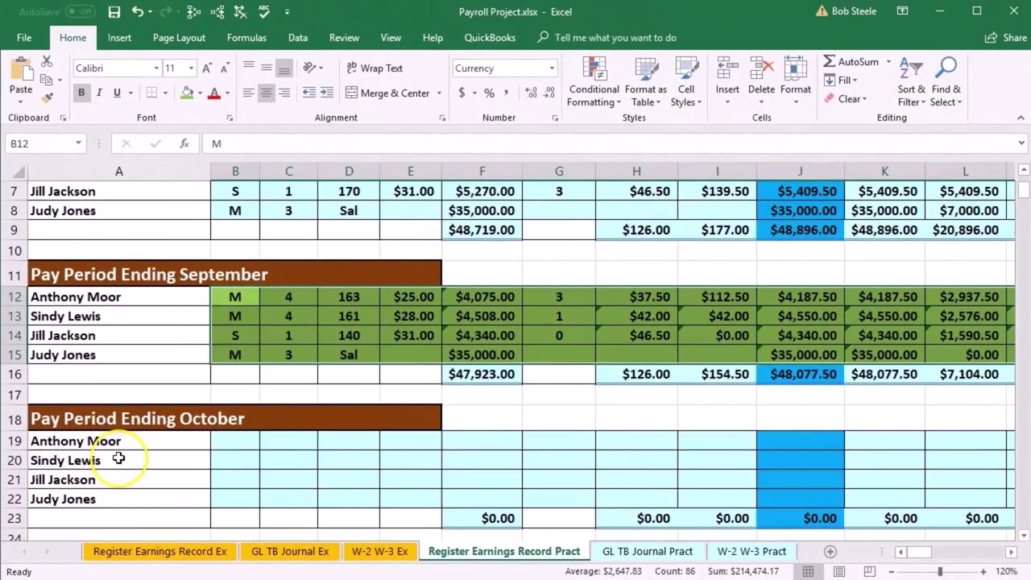
Step: Freeze the payroll register's title and column heading rows above row 4 and bring the September pay period directly beneath them
{"action": "scroll", "coordinate": [117, 460], "scroll_direction": "up", "scroll_amount": 2}
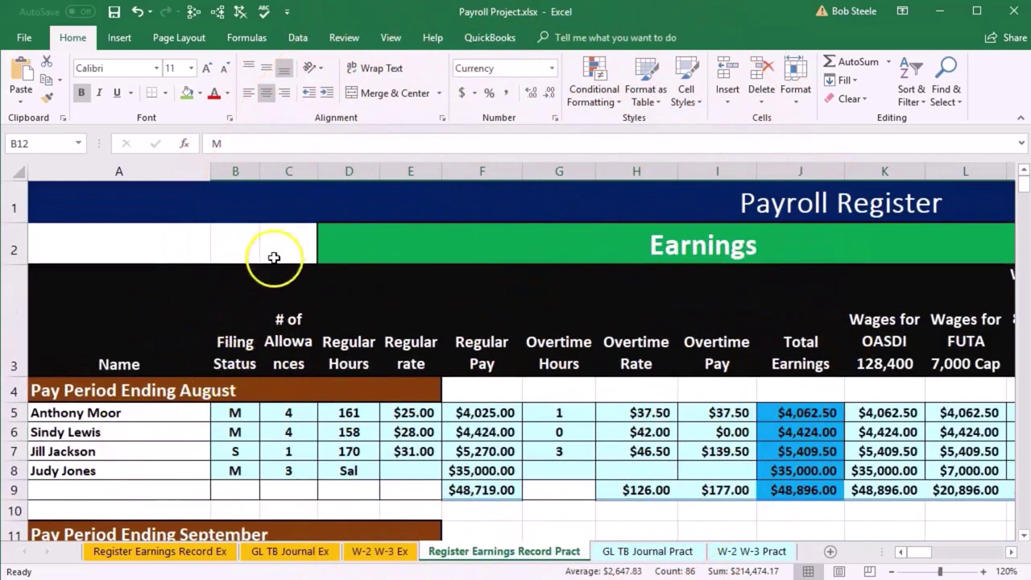
{"action": "left_click", "coordinate": [116, 391]}
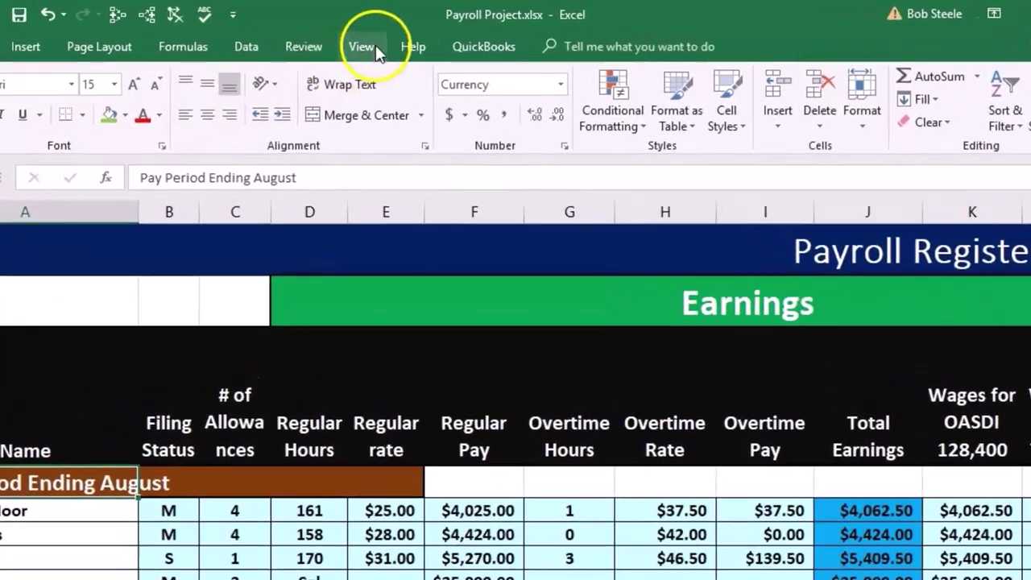
{"action": "left_click", "coordinate": [400, 41]}
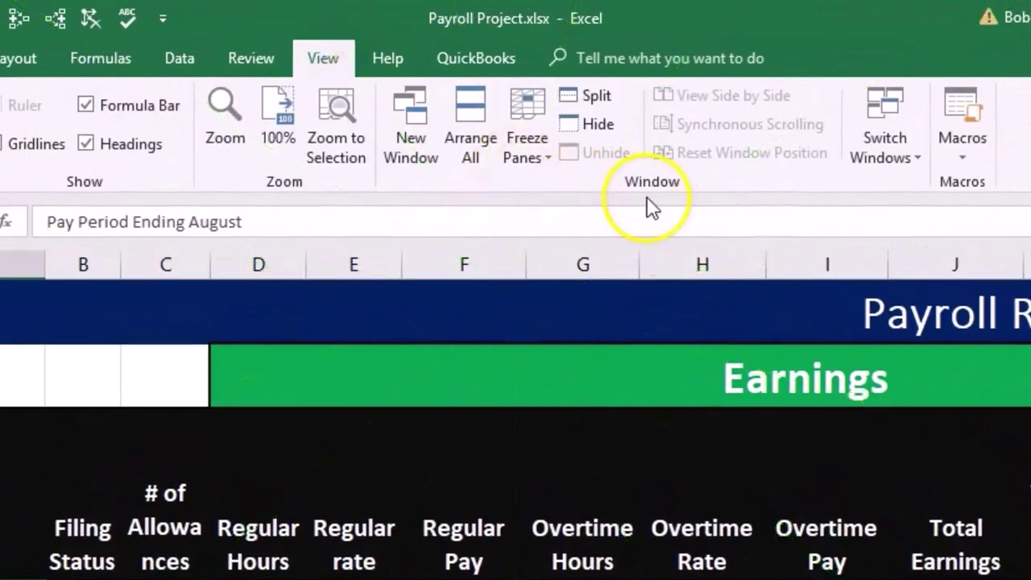
{"action": "left_click", "coordinate": [538, 152]}
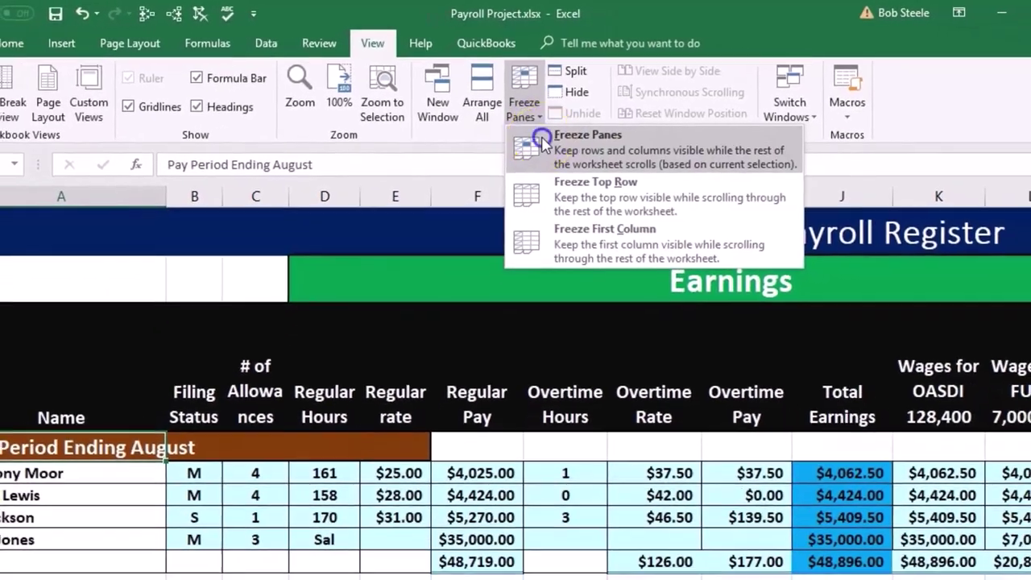
{"action": "left_click", "coordinate": [543, 140]}
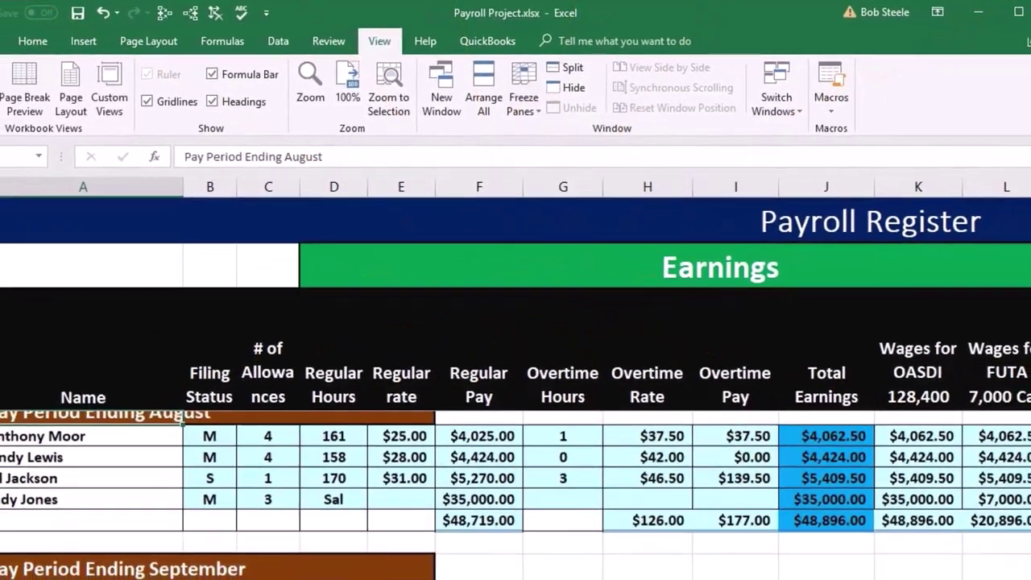
{"action": "scroll", "coordinate": [1023, 539], "scroll_direction": "down", "scroll_amount": 5}
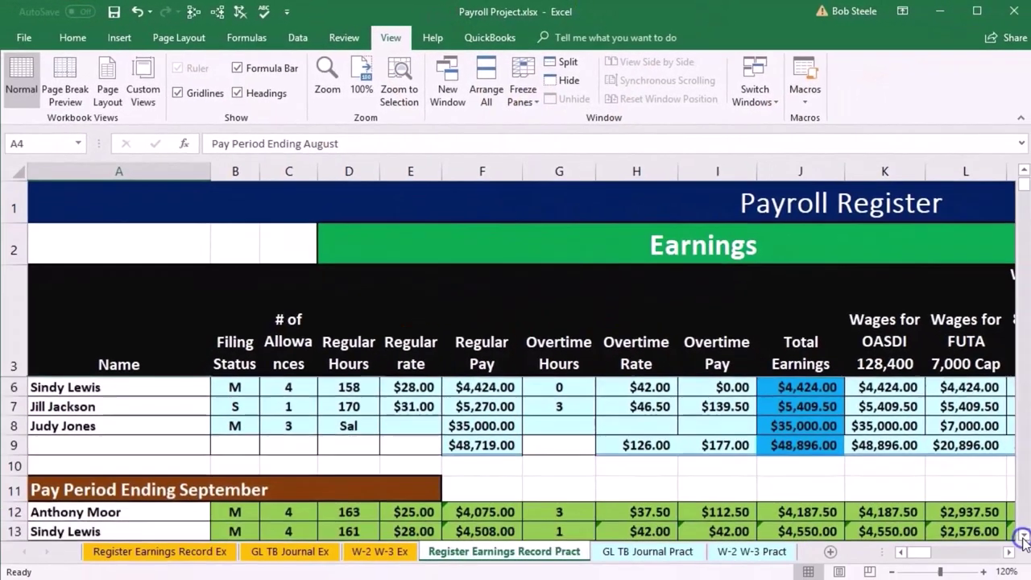
{"action": "left_click", "coordinate": [1023, 538]}
{"action": "left_click", "coordinate": [1023, 538]}
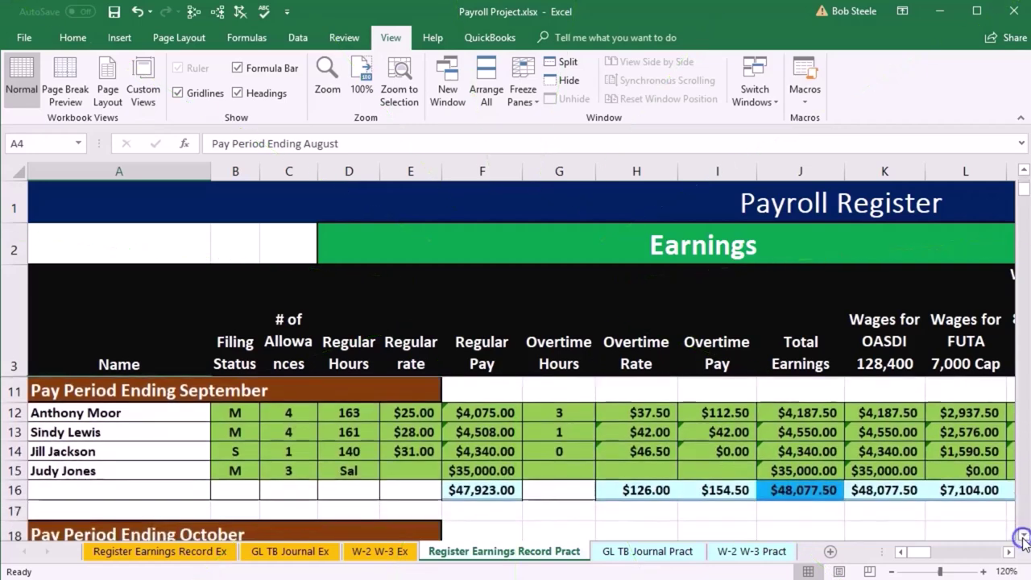
{"action": "left_click", "coordinate": [717, 489]}
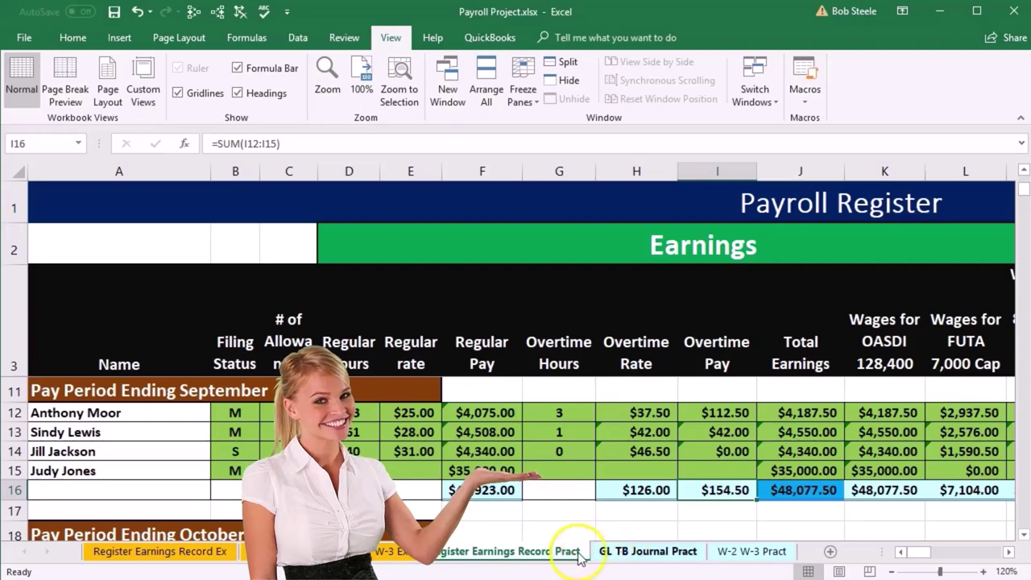
Step: On the GL TB Journal Pract sheet, unhide the columns between the September journal's credit column E and trial balance column AF
{"action": "left_click", "coordinate": [622, 555]}
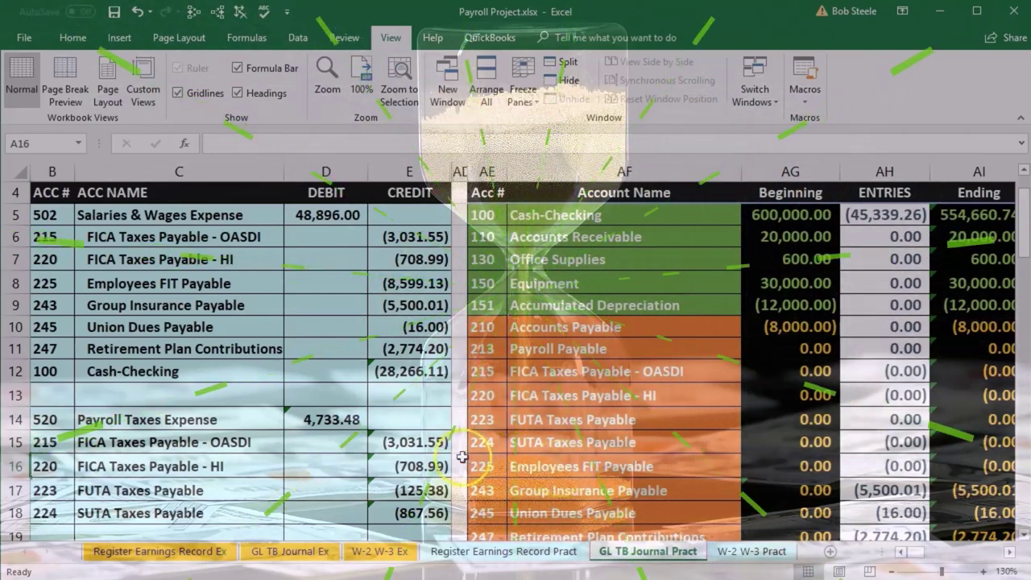
{"action": "scroll", "coordinate": [461, 457], "scroll_direction": "down", "scroll_amount": 4}
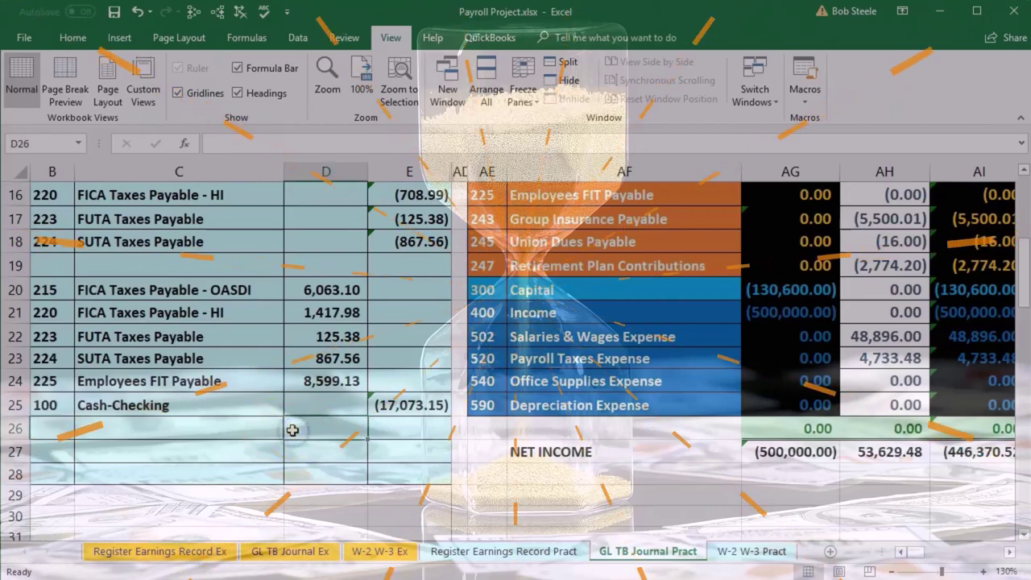
{"action": "scroll", "coordinate": [292, 431], "scroll_direction": "up", "scroll_amount": 4}
{"action": "scroll", "coordinate": [293, 443], "scroll_direction": "up", "scroll_amount": 2}
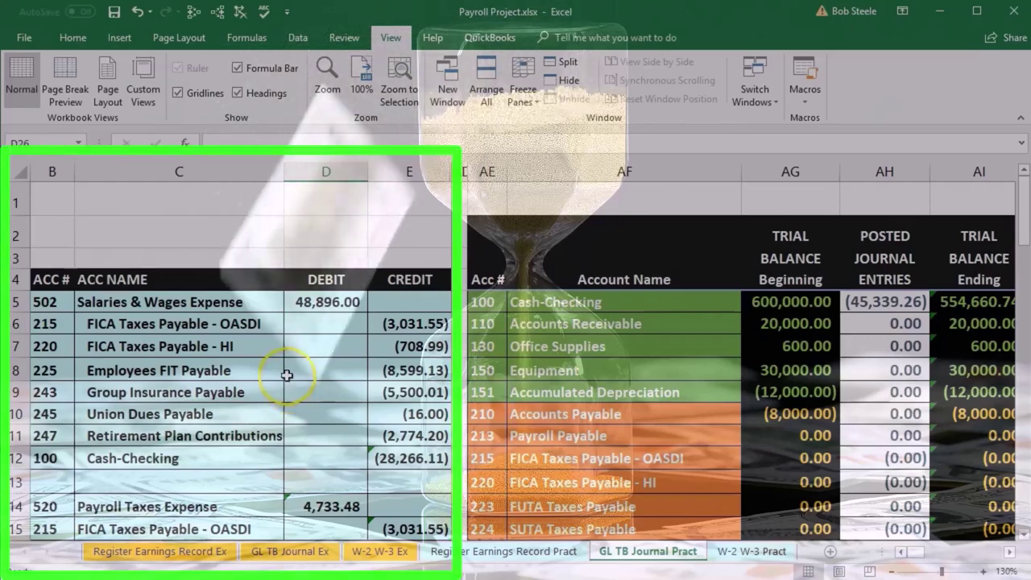
{"action": "left_click", "coordinate": [315, 360]}
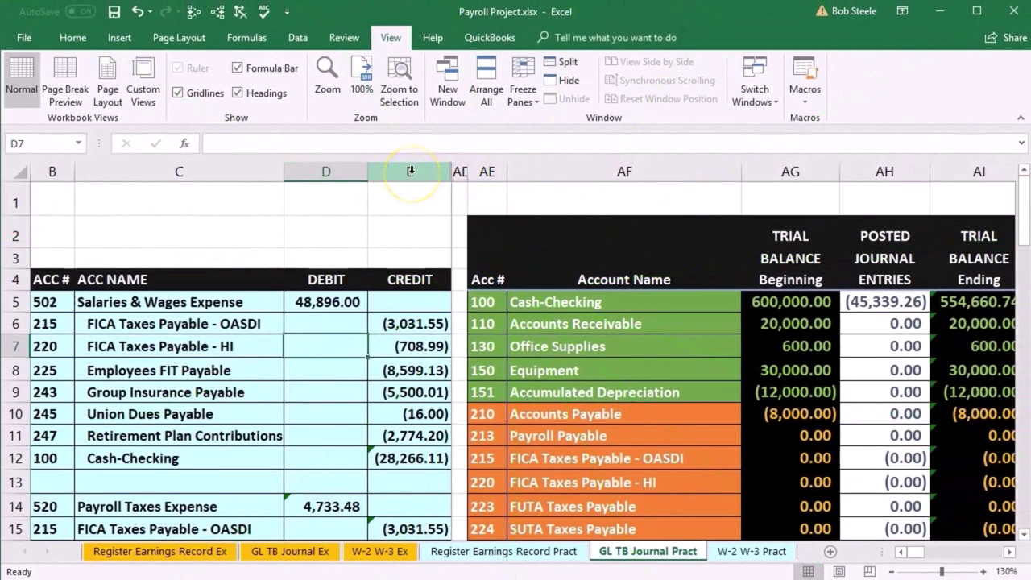
{"action": "left_click", "coordinate": [411, 172]}
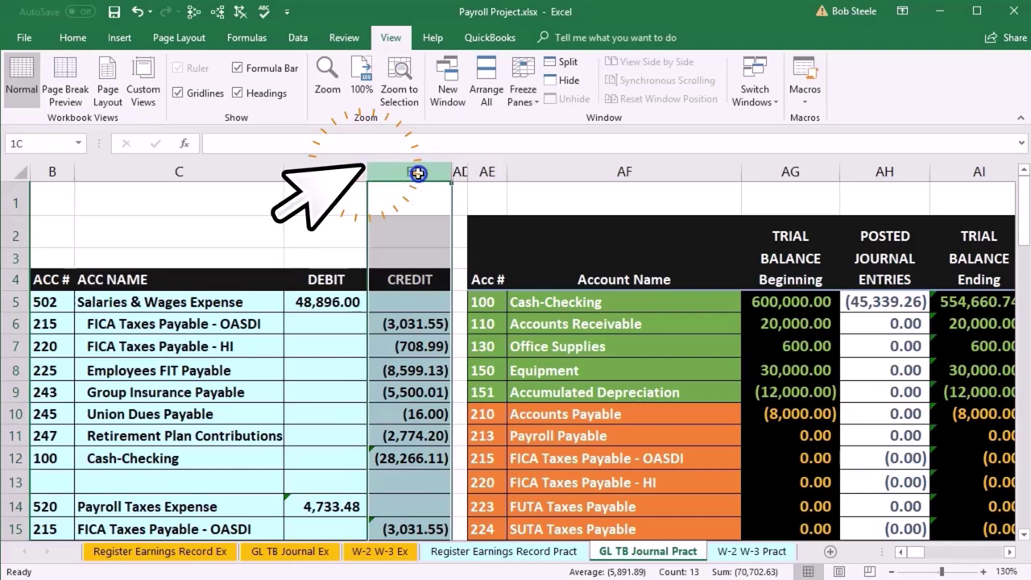
{"action": "left_click_drag", "start_coordinate": [480, 174], "coordinate": [545, 175]}
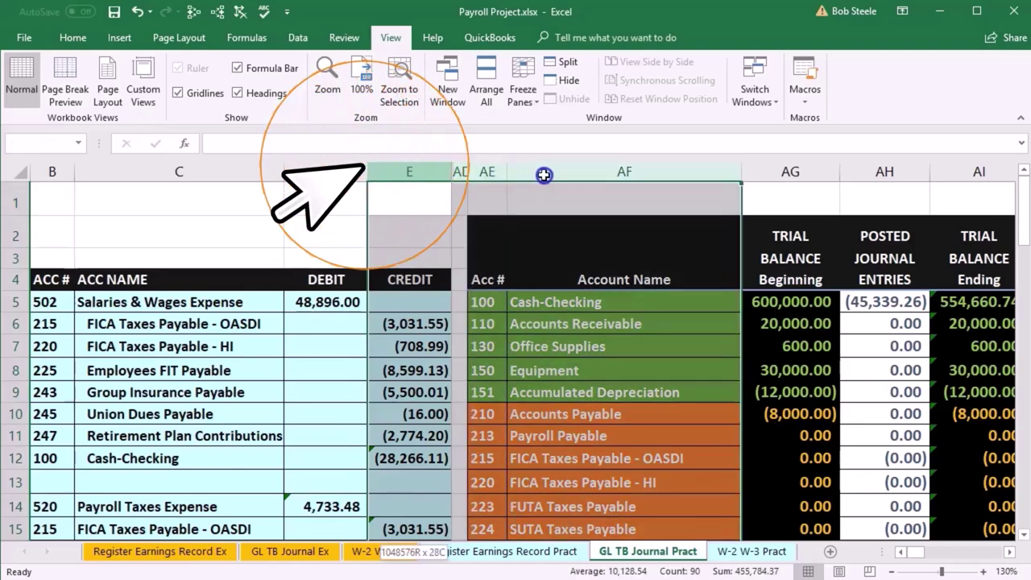
{"action": "right_click", "coordinate": [533, 254]}
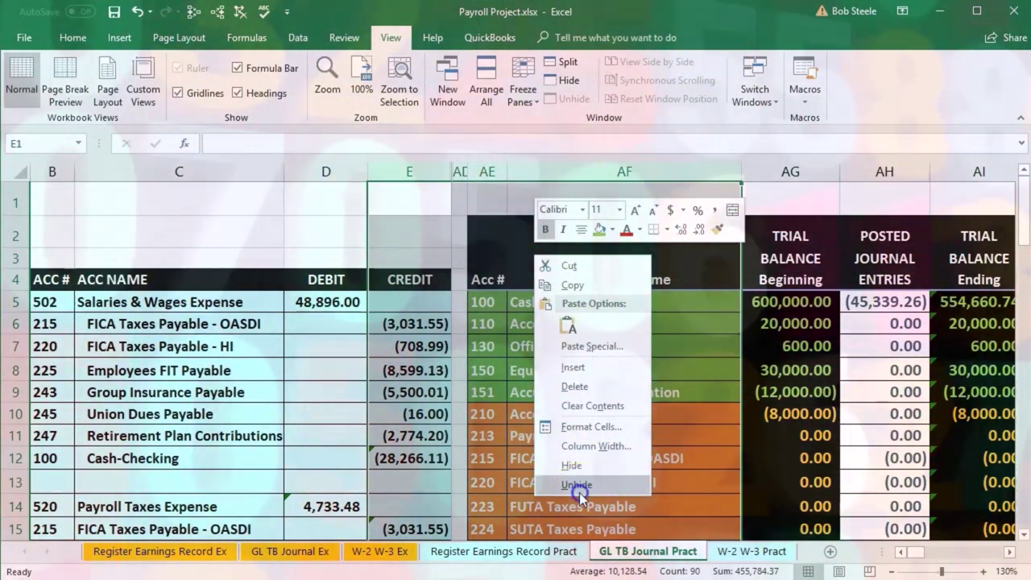
{"action": "left_click", "coordinate": [580, 490]}
{"action": "left_click", "coordinate": [580, 492]}
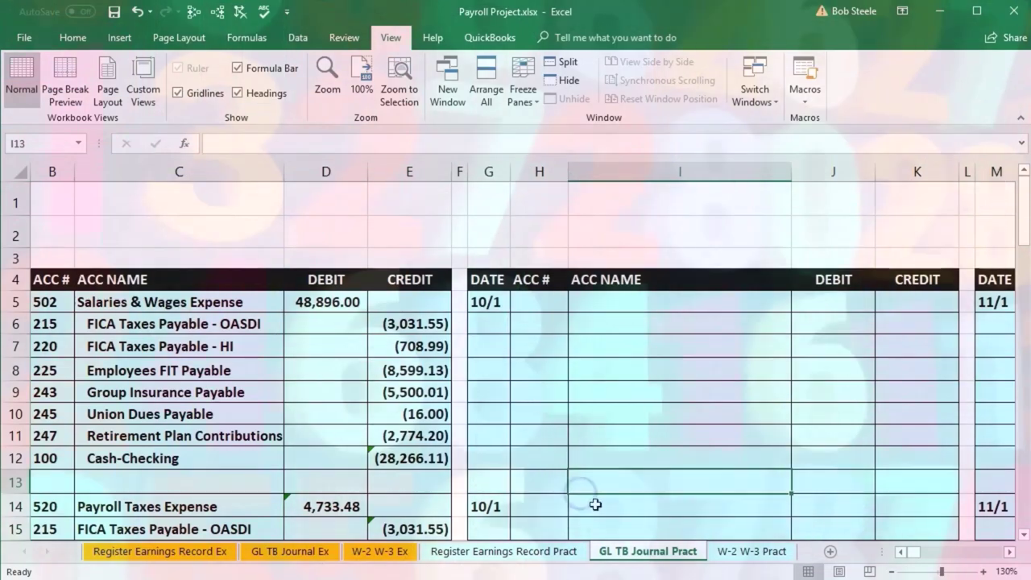
Step: Try to reveal column A by unhiding columns from a selection extended past columns C and B
{"action": "left_click", "coordinate": [141, 175]}
{"action": "left_click_drag", "start_coordinate": [141, 174], "coordinate": [32, 175]}
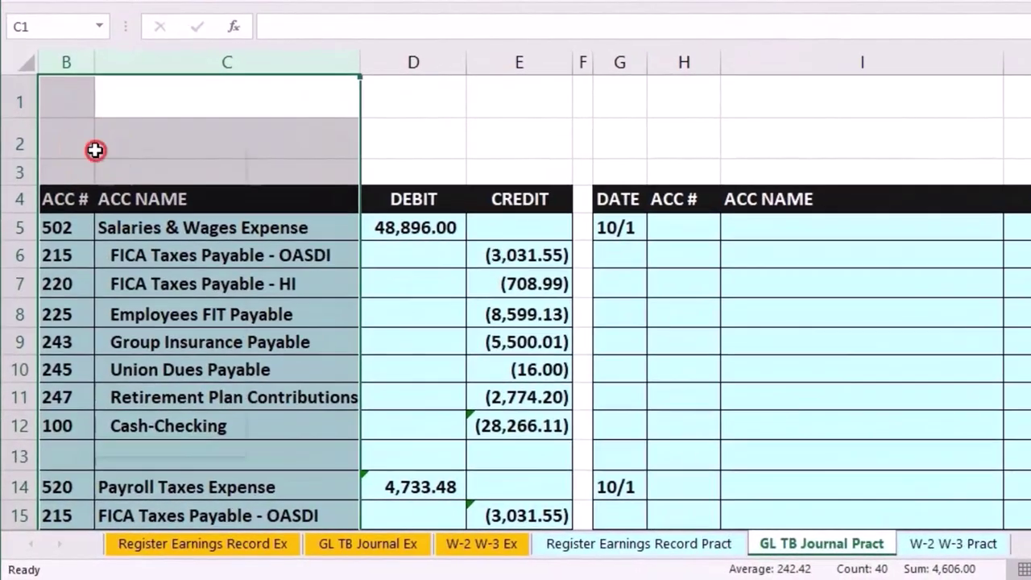
{"action": "right_click", "coordinate": [95, 150]}
{"action": "left_click", "coordinate": [154, 442]}
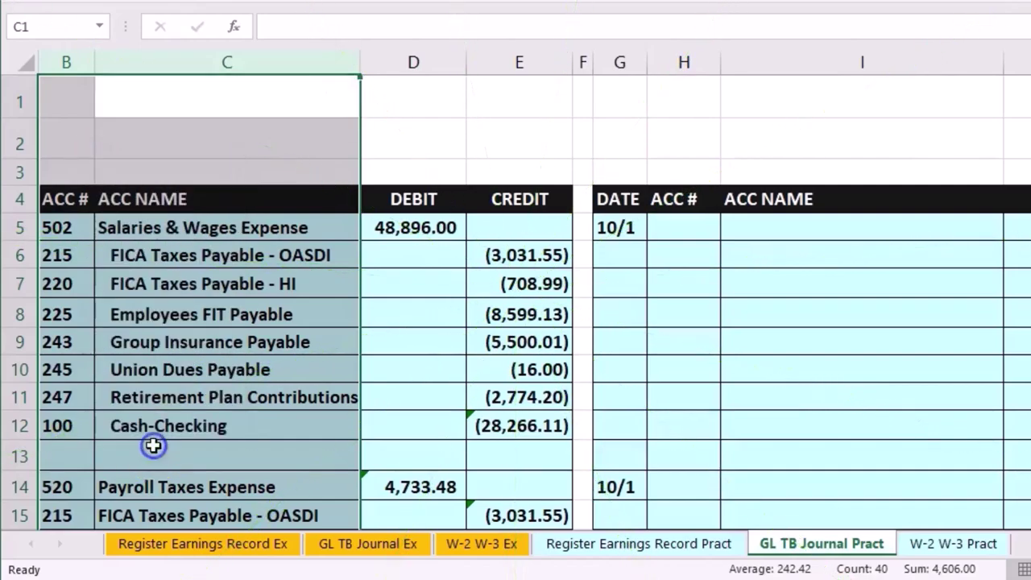
{"action": "left_click", "coordinate": [66, 516]}
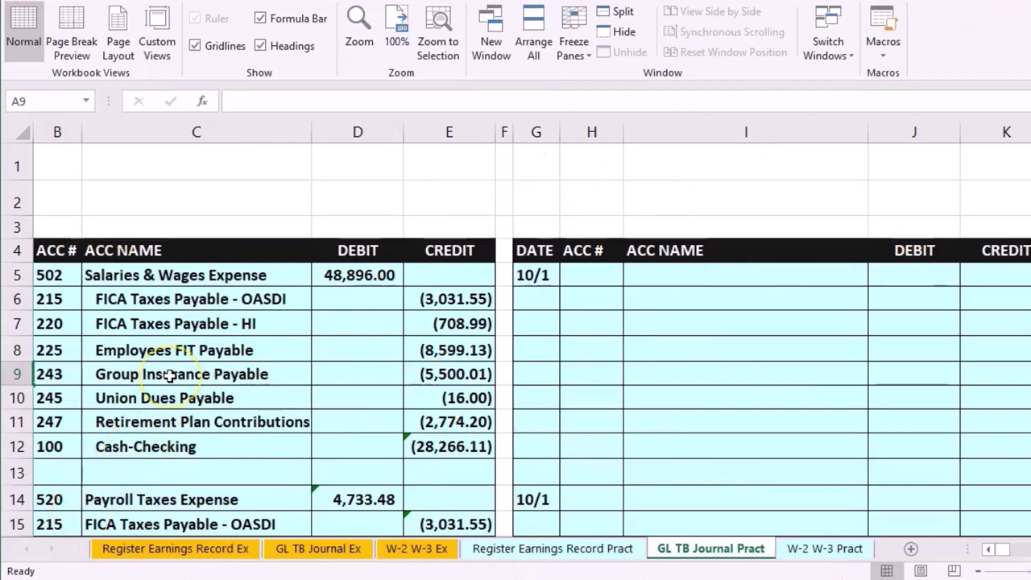
Step: Unfreeze the journal sheet's panes and move to cell A7 so the date column comes into view
{"action": "left_click", "coordinate": [132, 230]}
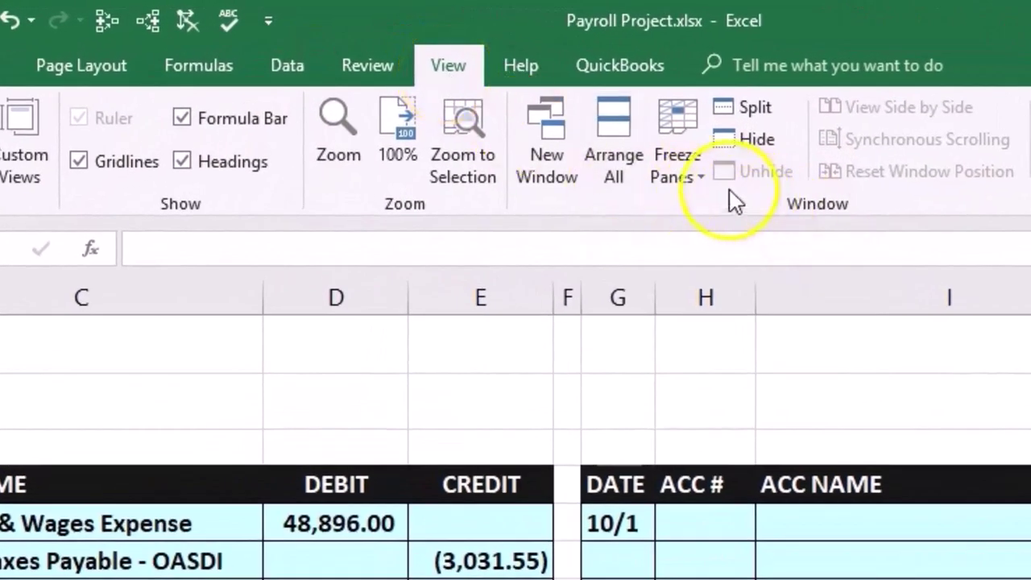
{"action": "left_click", "coordinate": [698, 179]}
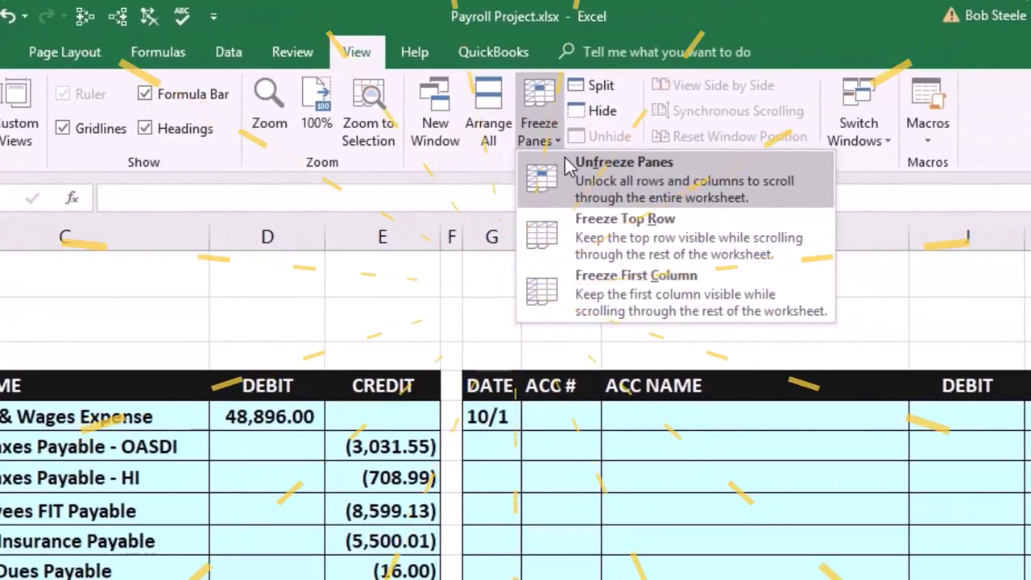
{"action": "left_click", "coordinate": [568, 168]}
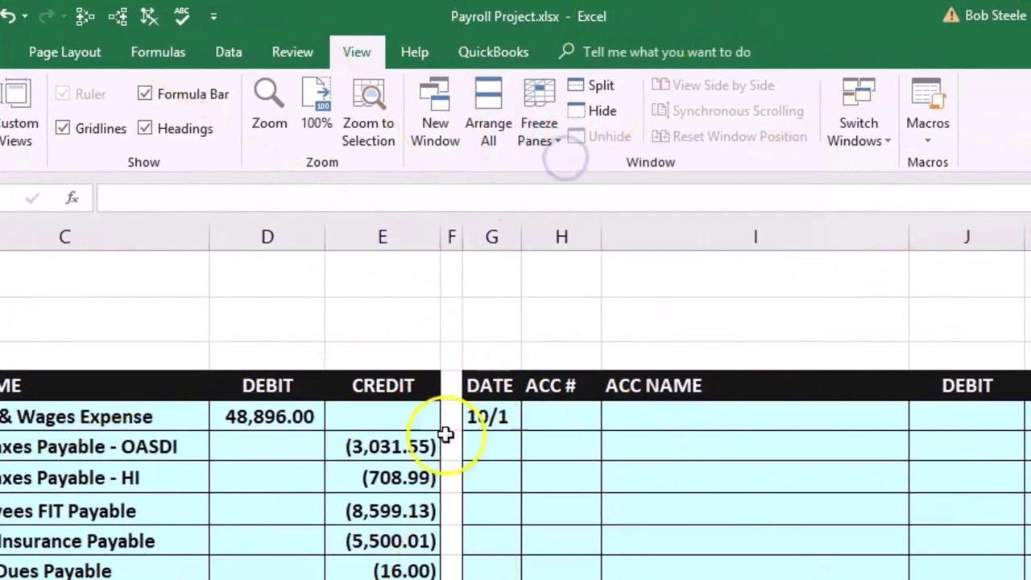
{"action": "left_click", "coordinate": [344, 488]}
{"action": "key", "text": "Left"}
{"action": "key", "text": "Left"}
{"action": "key", "text": "Left"}
{"action": "key", "text": "Left"}
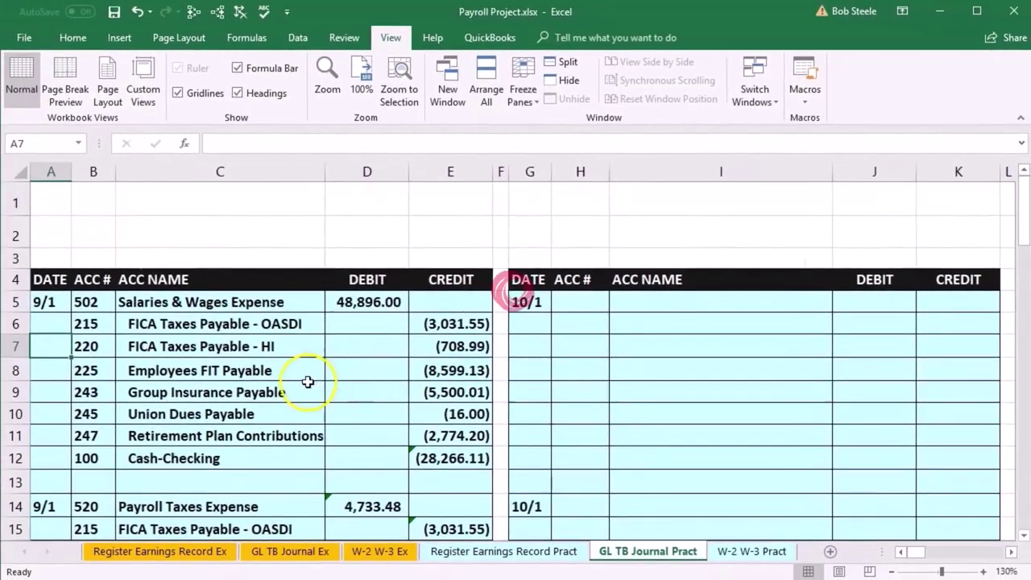
Step: Hide the 9/1 journal's columns A through F on the GL TB Journal Pract sheet
{"action": "scroll", "coordinate": [308, 382], "scroll_direction": "down", "scroll_amount": 3}
{"action": "scroll", "coordinate": [308, 382], "scroll_direction": "up", "scroll_amount": 3}
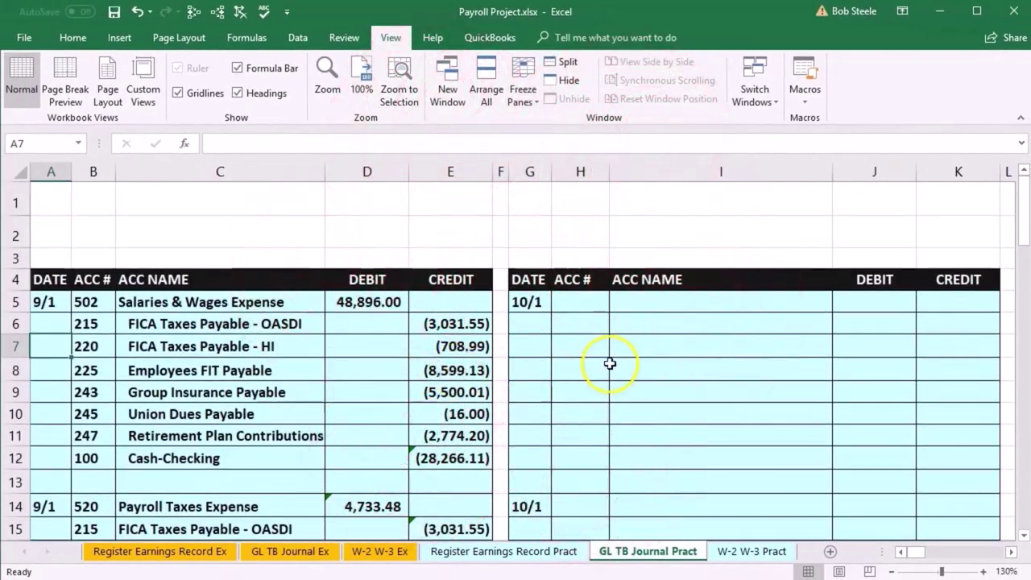
{"action": "left_click", "coordinate": [689, 343]}
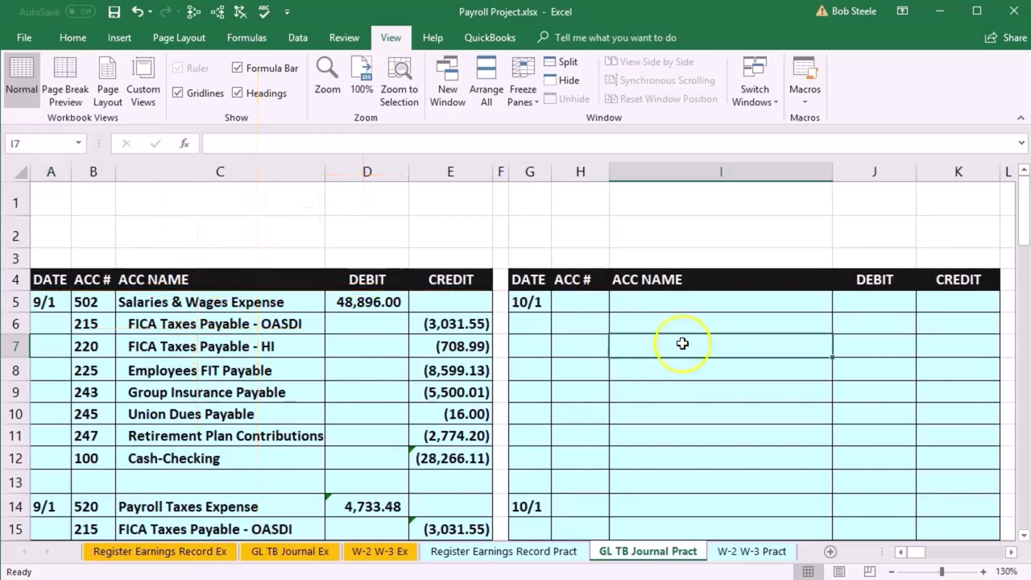
{"action": "left_click_drag", "start_coordinate": [533, 172], "coordinate": [918, 184]}
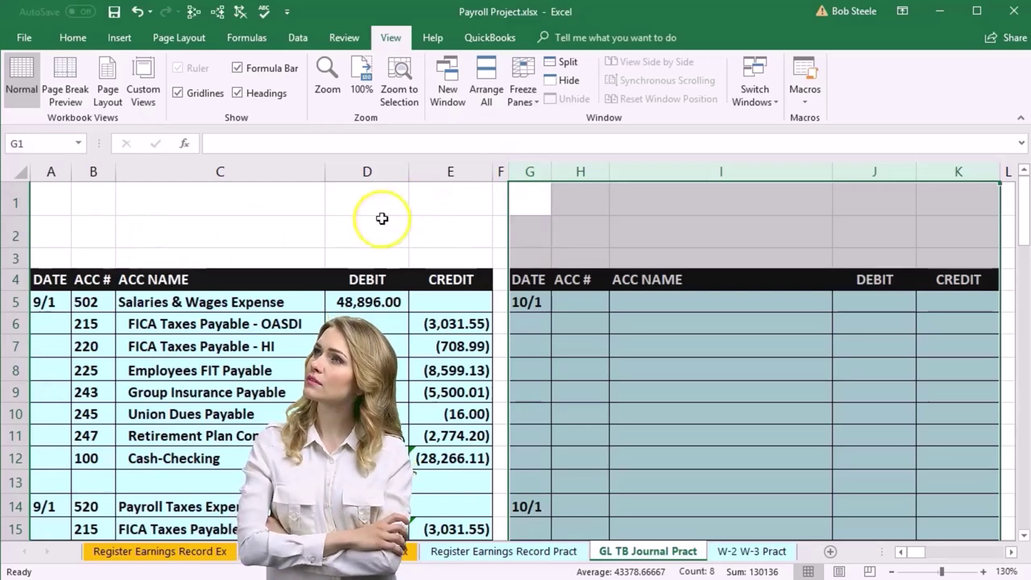
{"action": "left_click", "coordinate": [499, 167]}
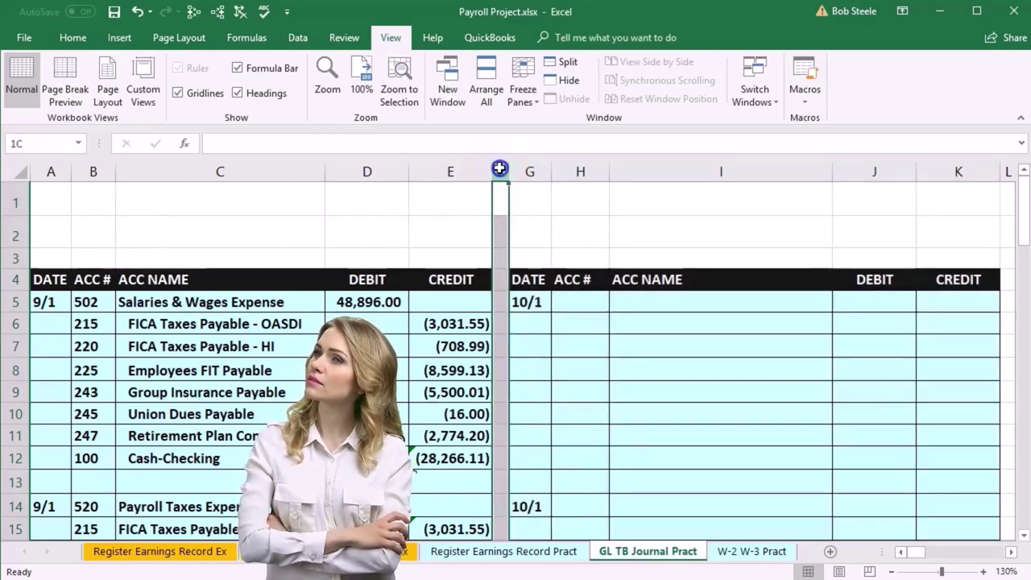
{"action": "left_click_drag", "start_coordinate": [493, 167], "coordinate": [52, 180]}
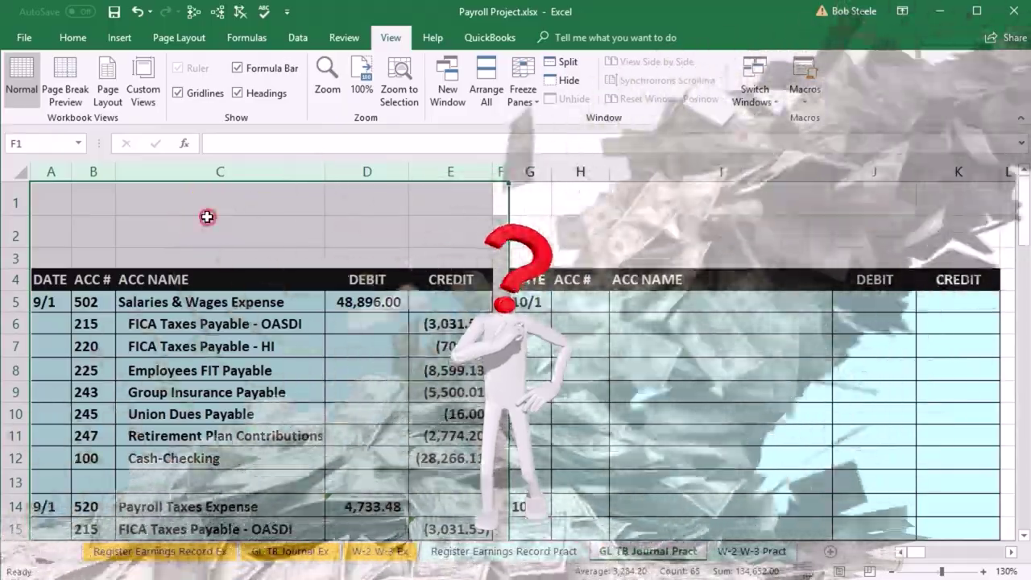
{"action": "right_click", "coordinate": [207, 217]}
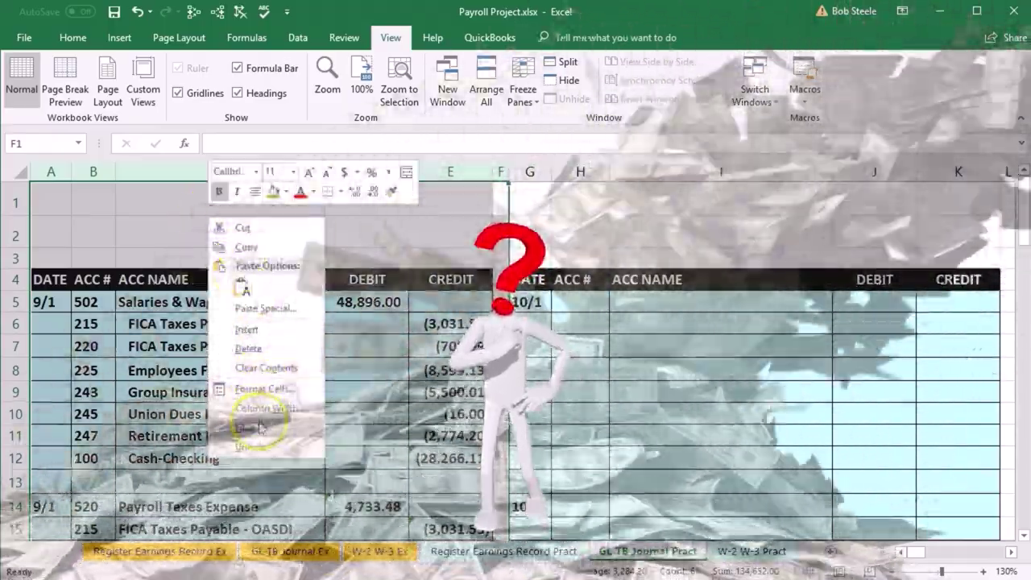
{"action": "left_click", "coordinate": [259, 428]}
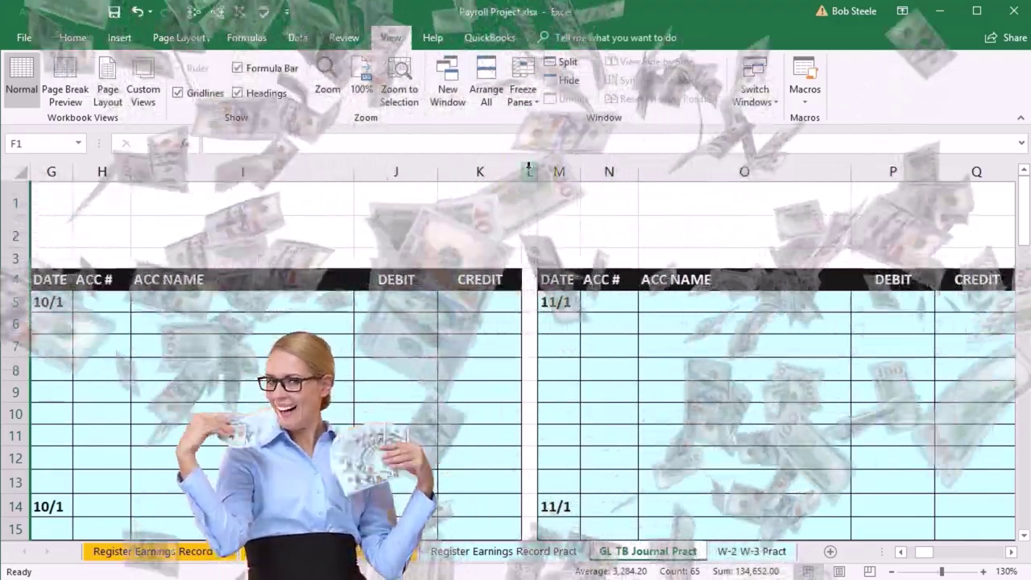
Step: Try to hide columns L through AD between the 10/1 journal and the trial balance
{"action": "left_click", "coordinate": [530, 171]}
{"action": "left_click_drag", "start_coordinate": [528, 170], "coordinate": [609, 220]}
{"action": "right_click", "coordinate": [566, 222]}
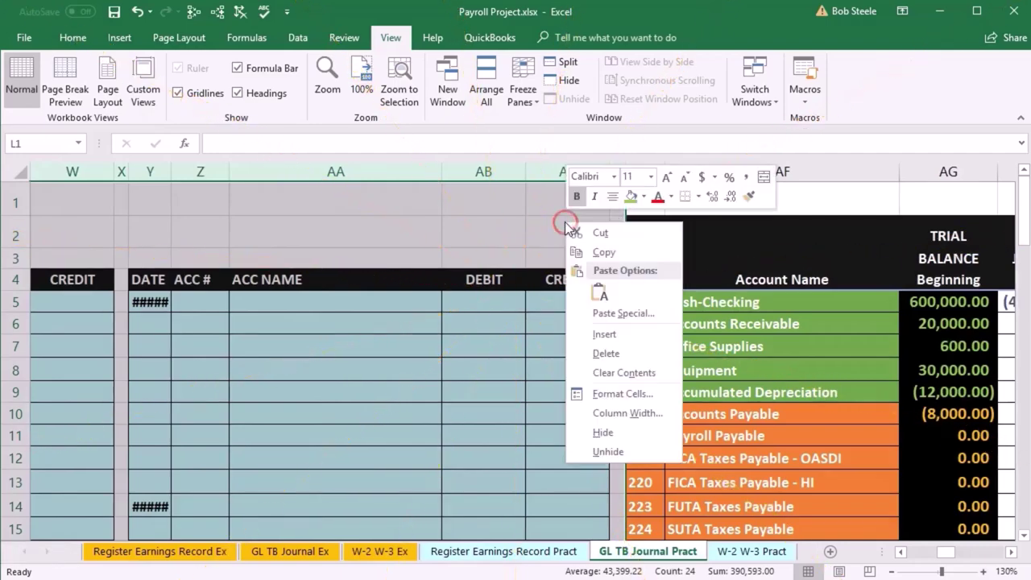
{"action": "left_click", "coordinate": [615, 435]}
{"action": "left_click", "coordinate": [341, 477]}
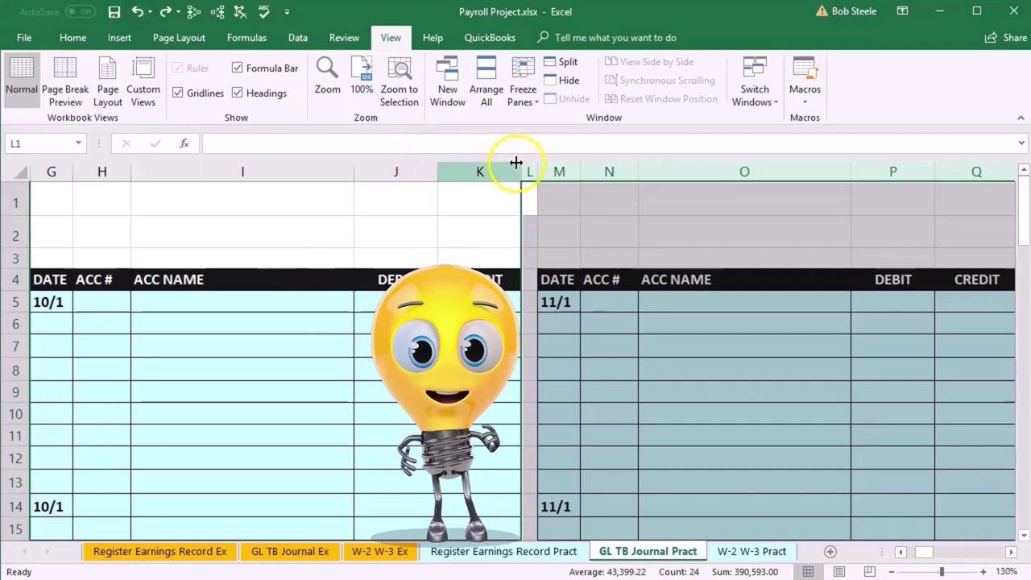
Step: Hide columns L through AC, keeping spacer column AD between the 10/1 journal and the trial balance
{"action": "left_click_drag", "start_coordinate": [529, 170], "coordinate": [640, 180]}
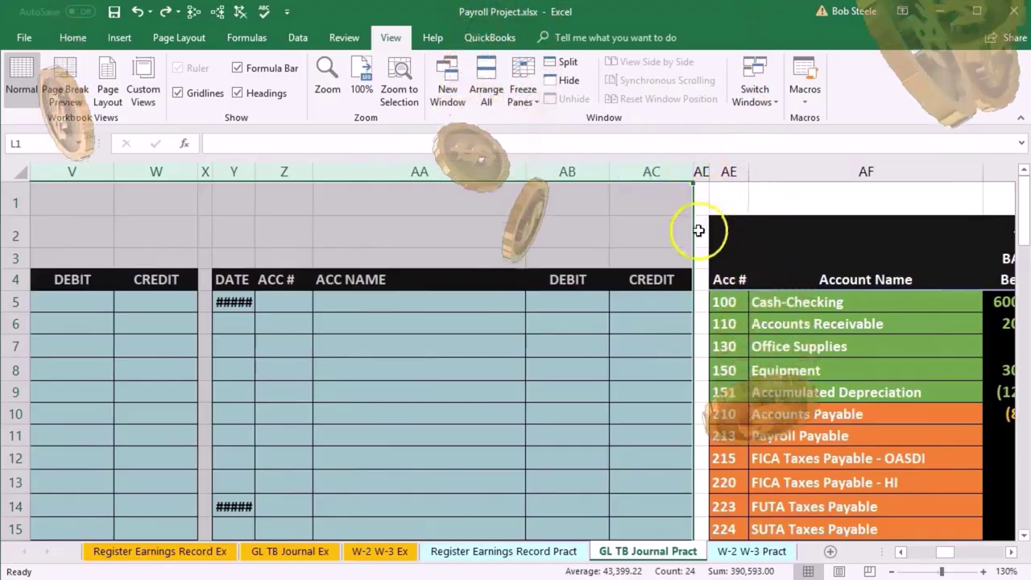
{"action": "right_click", "coordinate": [647, 226]}
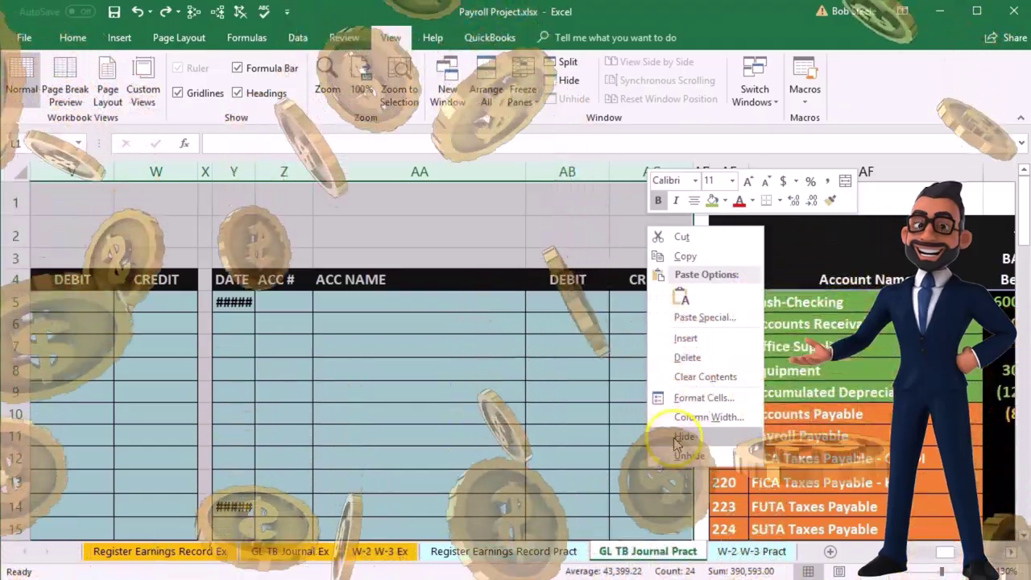
{"action": "left_click", "coordinate": [683, 436]}
{"action": "left_click", "coordinate": [405, 390]}
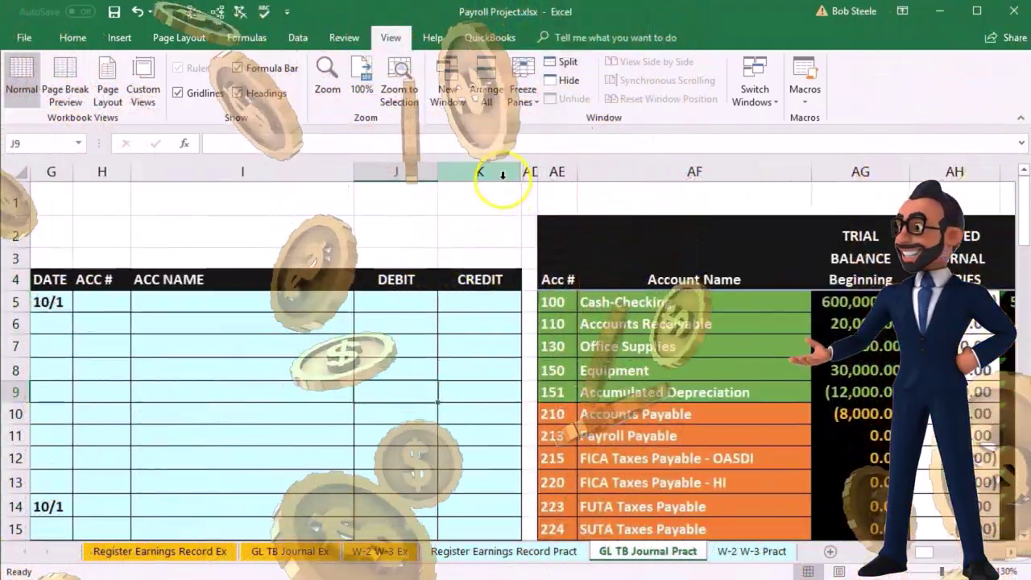
{"action": "left_click_drag", "start_coordinate": [484, 172], "coordinate": [622, 180]}
{"action": "left_click_drag", "start_coordinate": [790, 190], "coordinate": [822, 187]}
{"action": "right_click", "coordinate": [714, 229]}
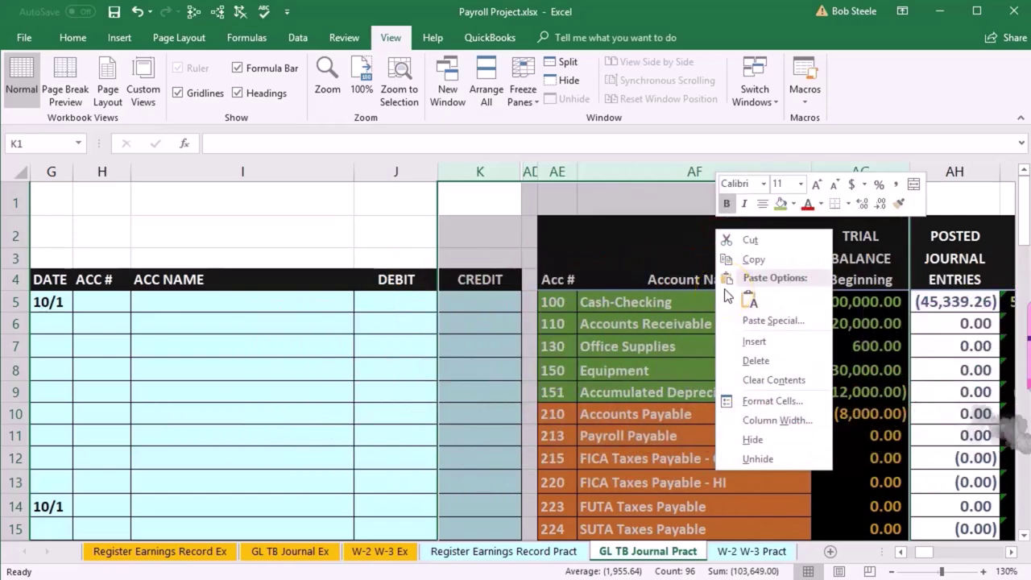
{"action": "key", "text": "Escape"}
{"action": "left_click", "coordinate": [334, 312]}
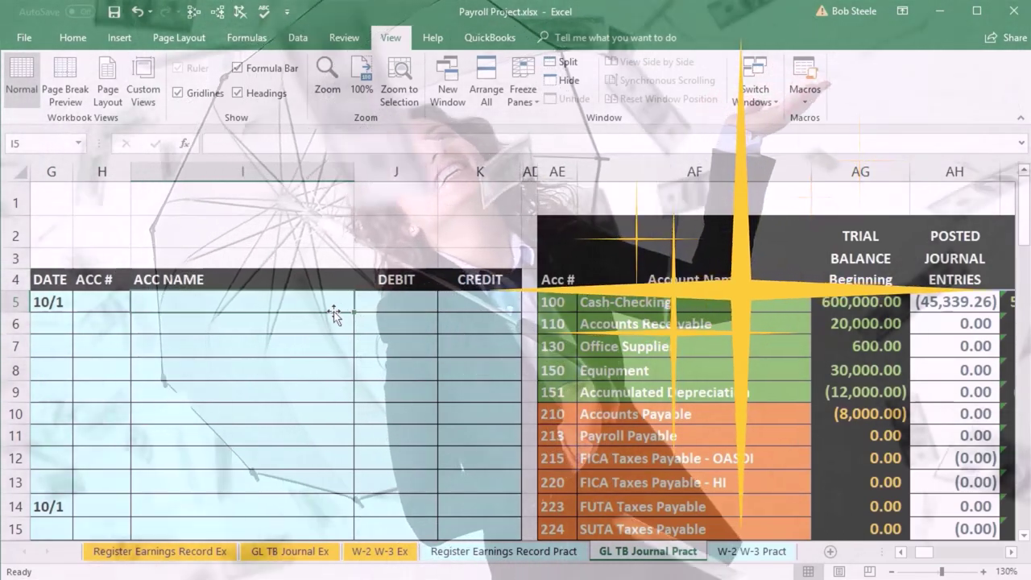
Step: Widen column G slightly so the 10/15 date in the journal displays in full
{"action": "left_click", "coordinate": [571, 416]}
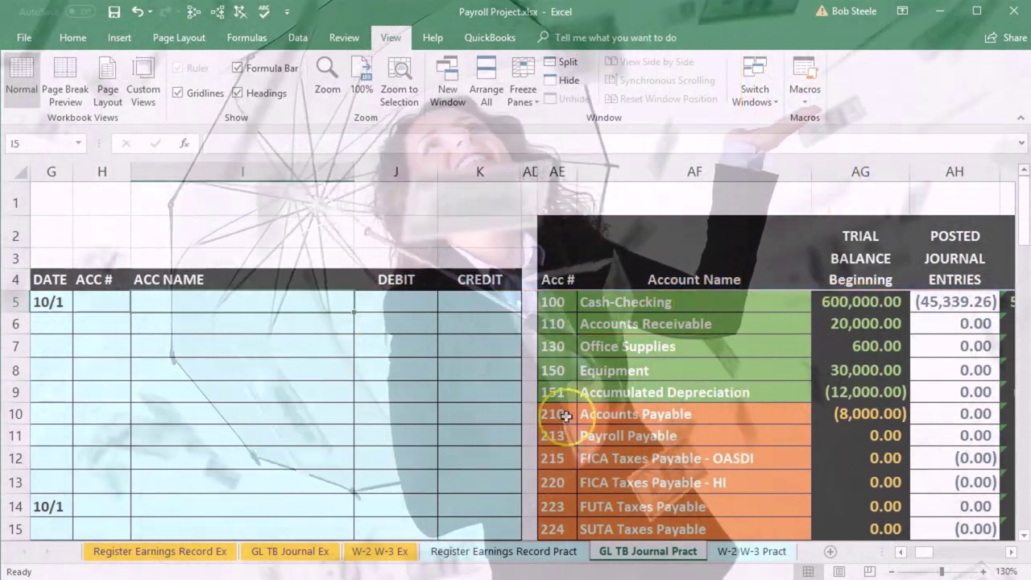
{"action": "scroll", "coordinate": [571, 416], "scroll_direction": "down", "scroll_amount": 3}
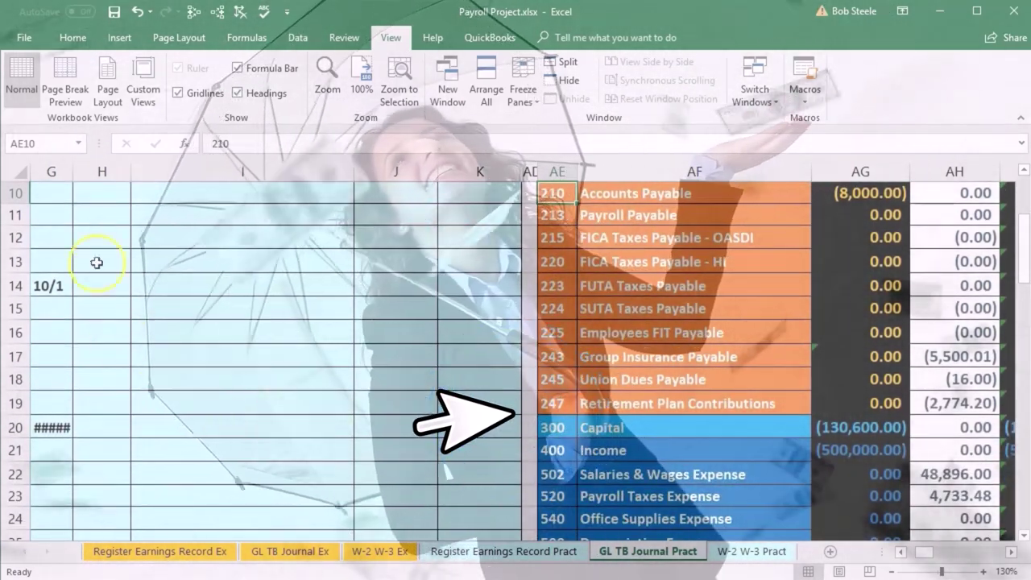
{"action": "left_click_drag", "start_coordinate": [74, 172], "coordinate": [80, 172]}
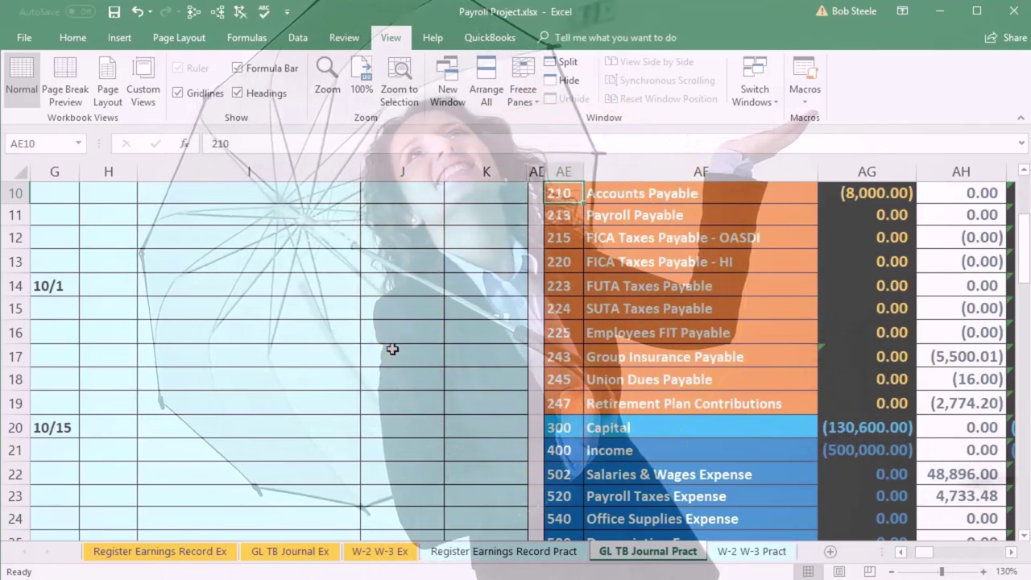
{"action": "scroll", "coordinate": [392, 349], "scroll_direction": "up", "scroll_amount": 2}
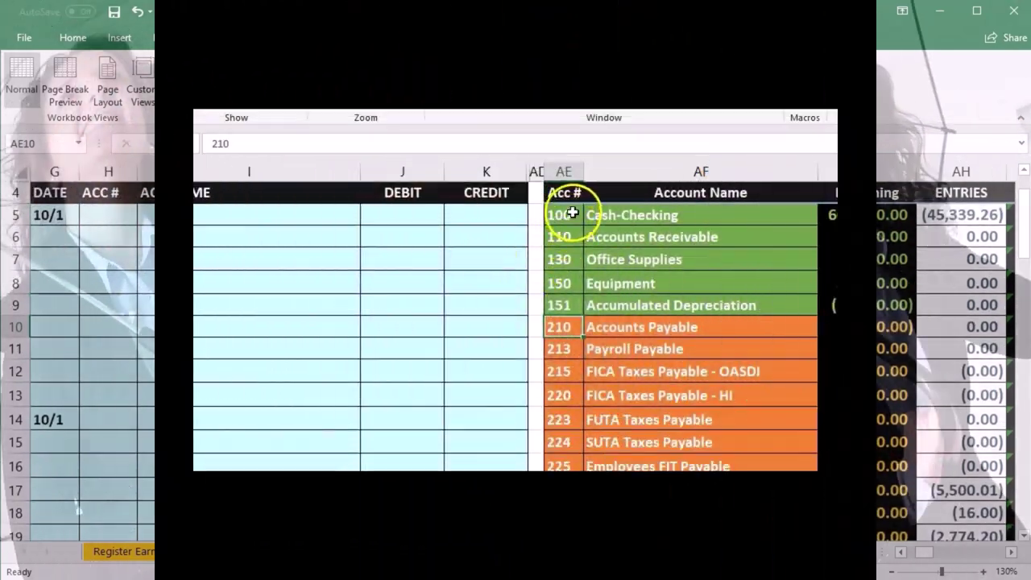
Step: Copy account 502 Salaries & Wages Expense from the trial balance and paste it as values into H5 of the 10/1 entry
{"action": "left_click_drag", "start_coordinate": [559, 214], "coordinate": [602, 212]}
{"action": "scroll", "coordinate": [592, 346], "scroll_direction": "down", "scroll_amount": 3}
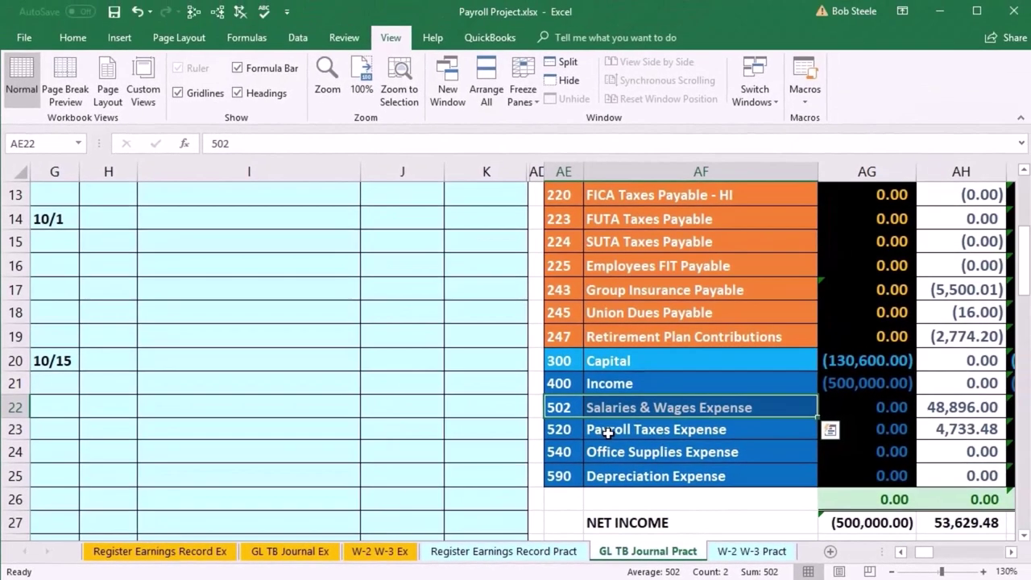
{"action": "scroll", "coordinate": [609, 434], "scroll_direction": "up", "scroll_amount": 3}
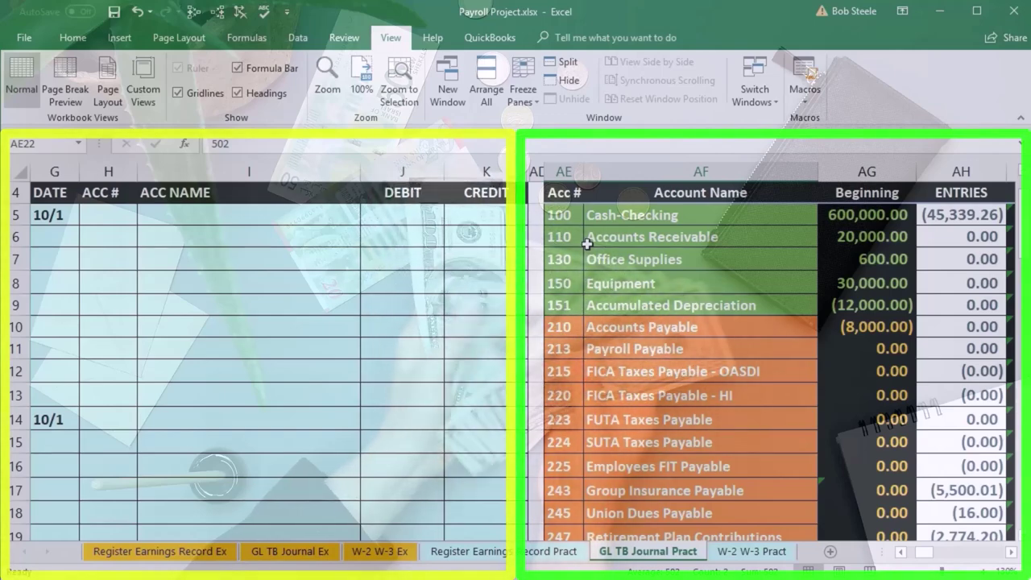
{"action": "scroll", "coordinate": [591, 259], "scroll_direction": "down", "scroll_amount": 3}
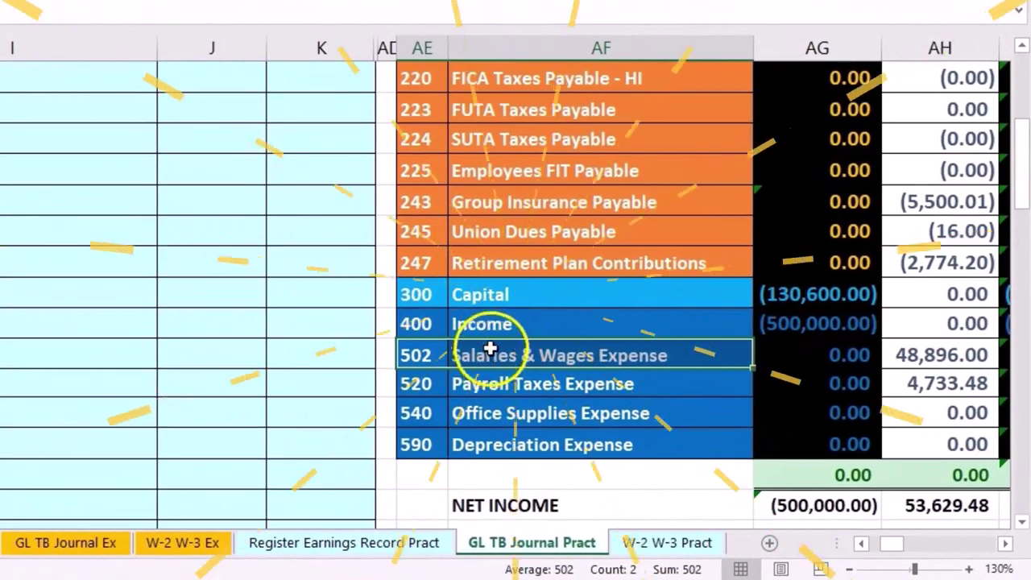
{"action": "right_click", "coordinate": [490, 349]}
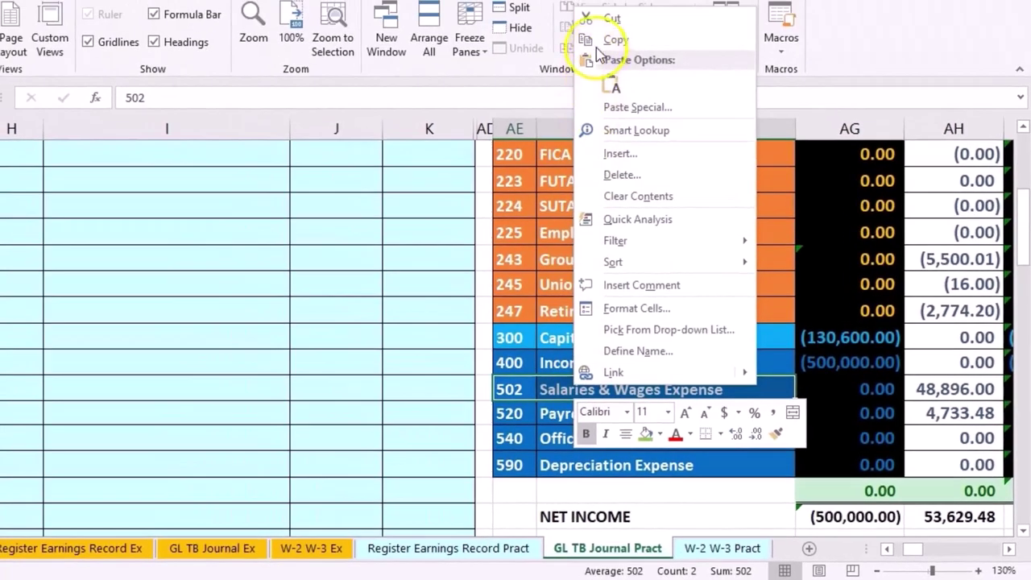
{"action": "left_click", "coordinate": [606, 41]}
{"action": "scroll", "coordinate": [184, 387], "scroll_direction": "up", "scroll_amount": 5}
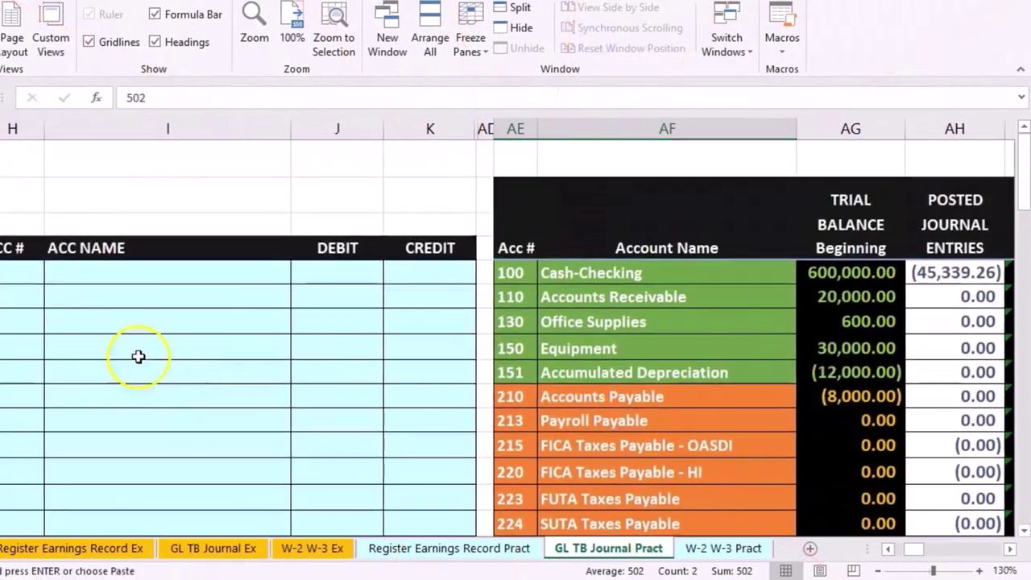
{"action": "left_click", "coordinate": [60, 269]}
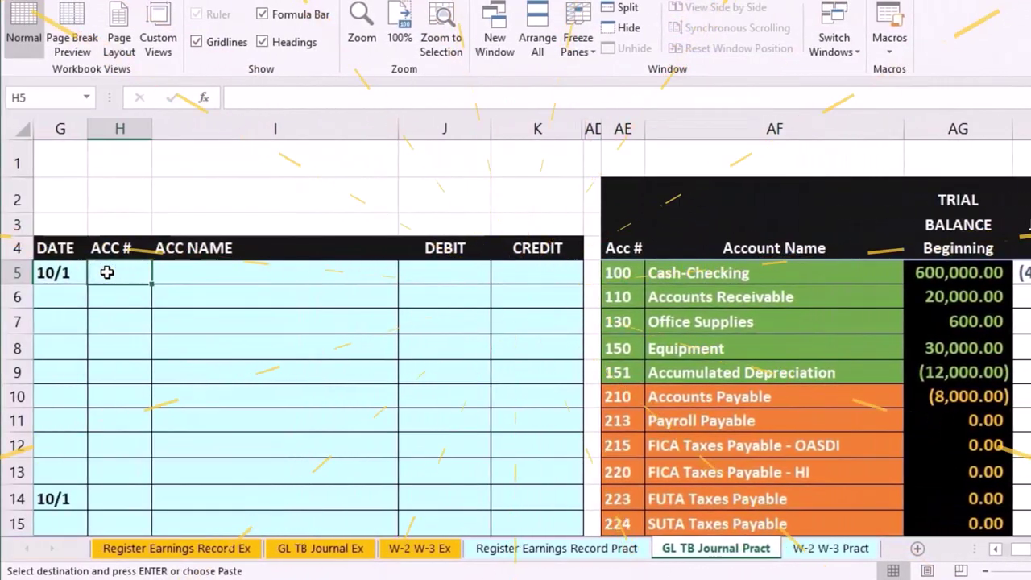
{"action": "right_click", "coordinate": [107, 273]}
{"action": "left_click", "coordinate": [171, 349]}
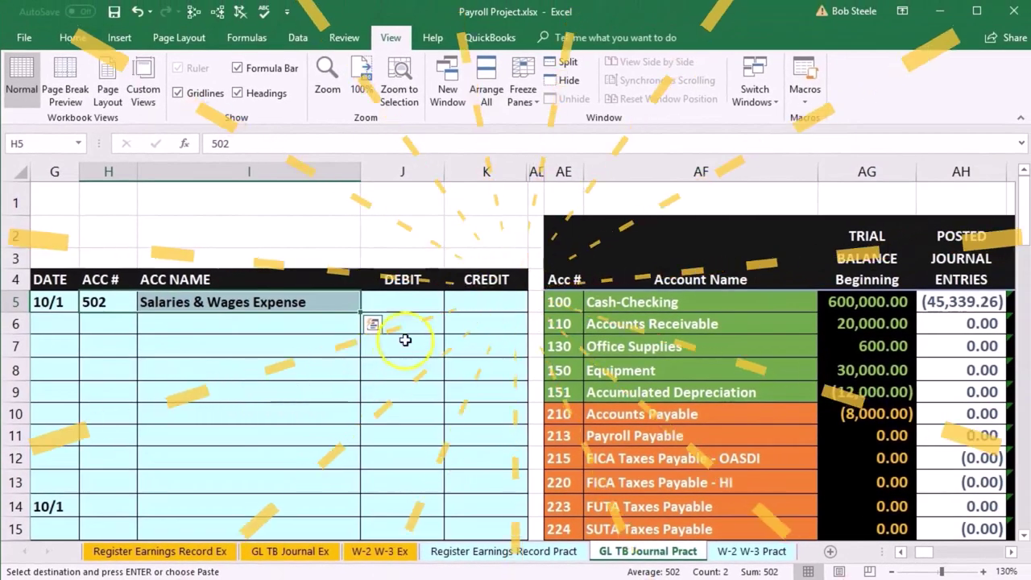
Step: Link the Salaries & Wages Expense debit in J5 to the September Total Earnings sum in J16 of the Register Earnings Record Pract sheet
{"action": "left_click", "coordinate": [460, 275]}
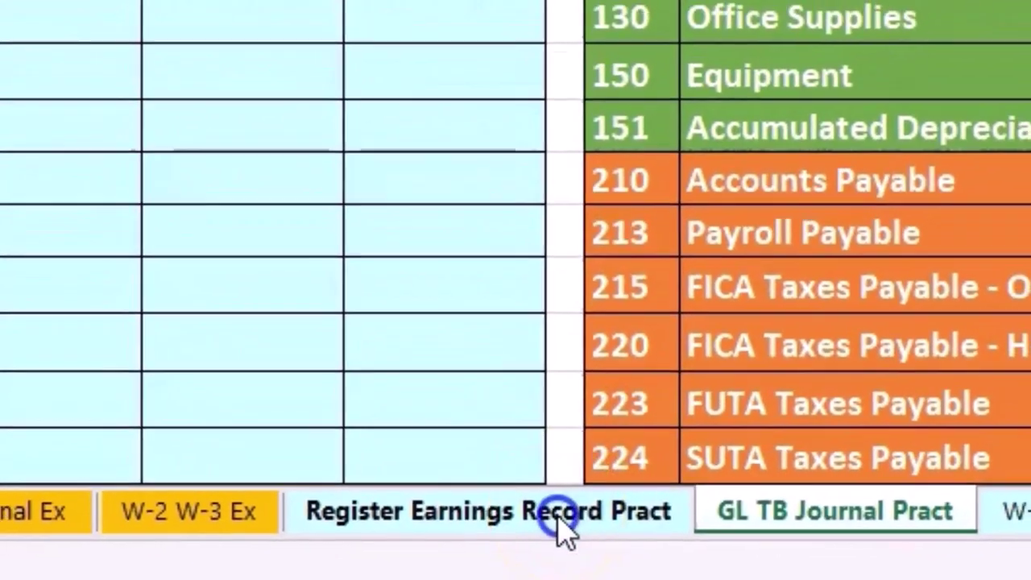
{"action": "left_click", "coordinate": [568, 528]}
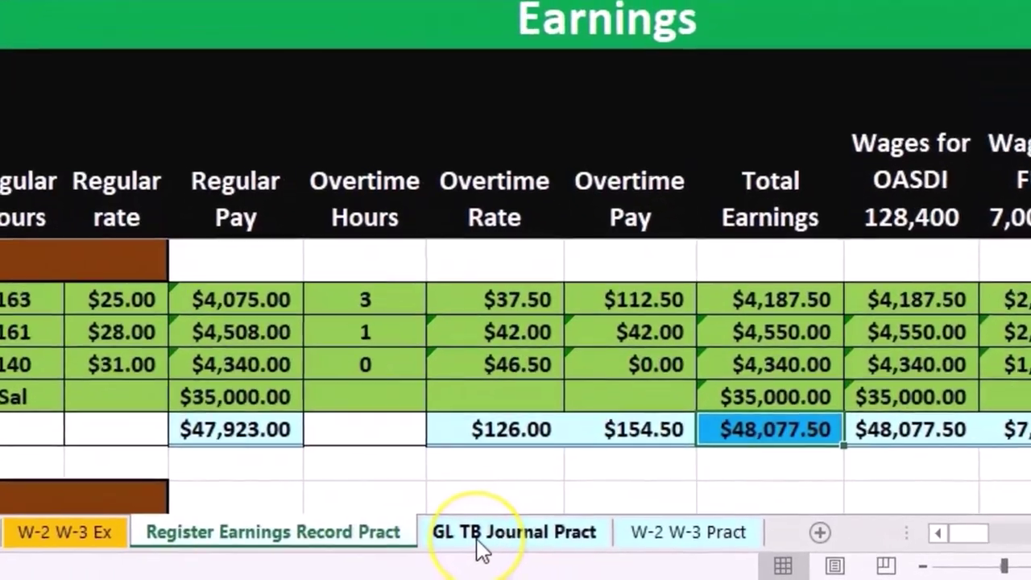
{"action": "left_click", "coordinate": [480, 533]}
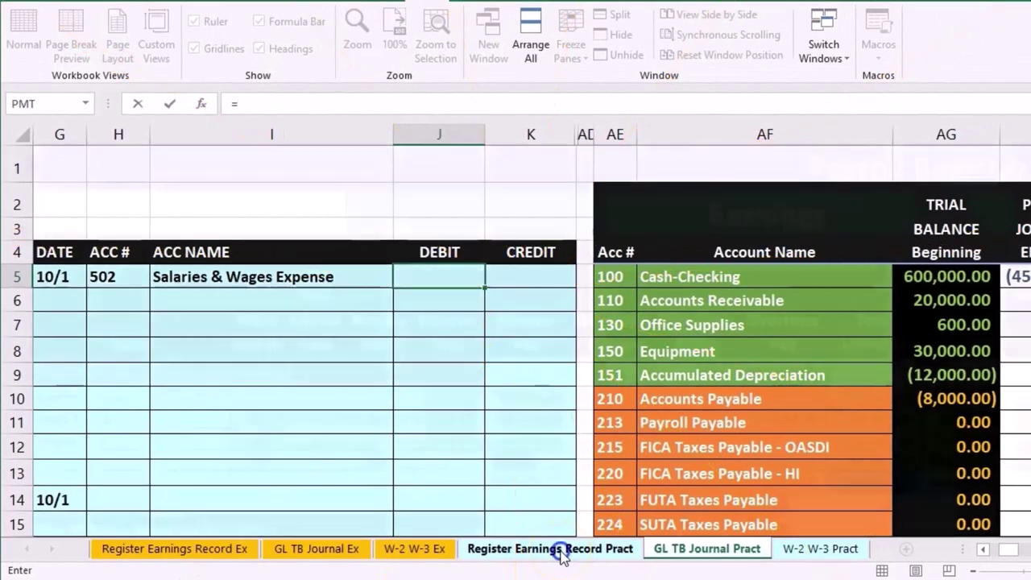
{"action": "left_click", "coordinate": [562, 554]}
{"action": "left_click", "coordinate": [873, 354]}
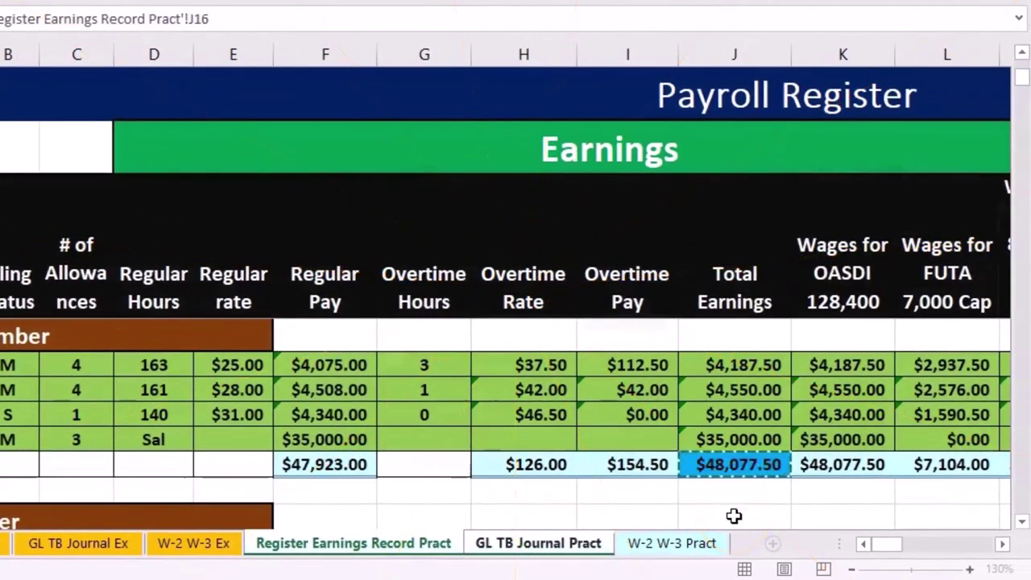
{"action": "key", "text": "Return"}
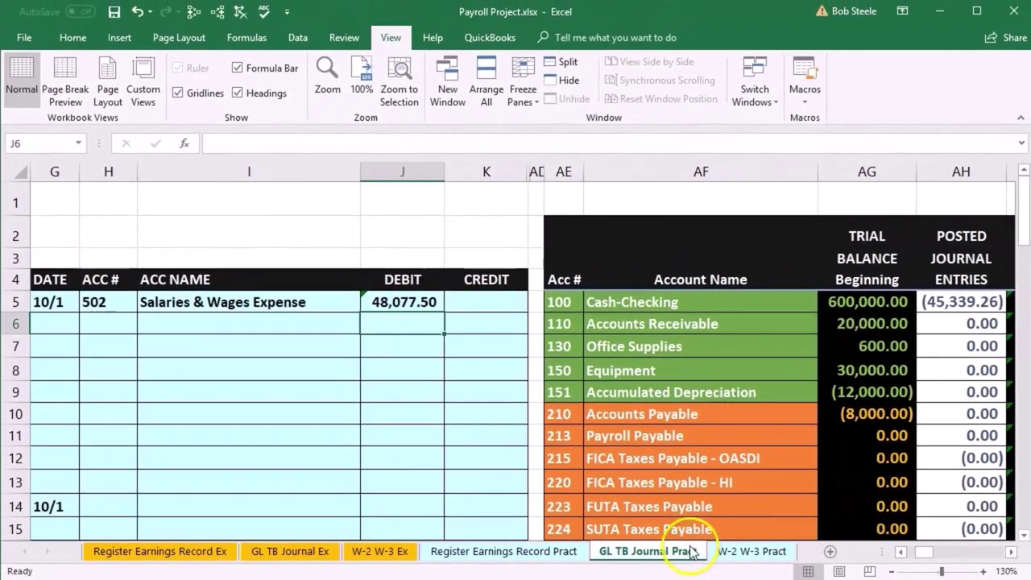
Step: Examine the September deduction and net pay totals on the Register Earnings Record Pract sheet, from OASDI through Net Paid
{"action": "left_click", "coordinate": [547, 552]}
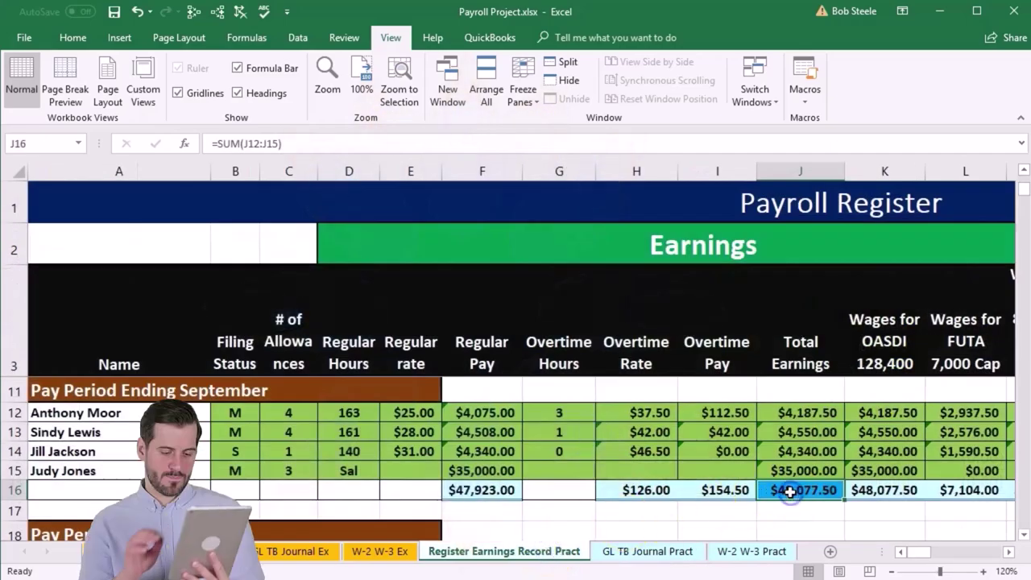
{"action": "key", "text": "Right"}
{"action": "key", "text": "Right"}
{"action": "key", "text": "Right"}
{"action": "key", "text": "Right"}
{"action": "key", "text": "Right"}
{"action": "key", "text": "Right"}
{"action": "key", "text": "Right"}
{"action": "key", "text": "Right"}
{"action": "key", "text": "Right"}
{"action": "key", "text": "Right"}
{"action": "key", "text": "Right"}
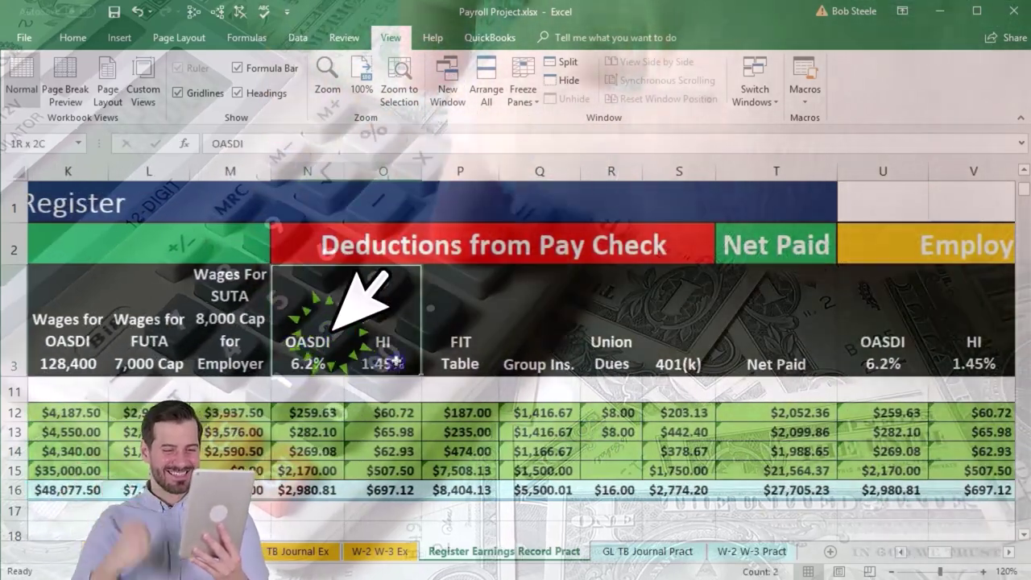
{"action": "left_click_drag", "start_coordinate": [550, 369], "coordinate": [660, 375]}
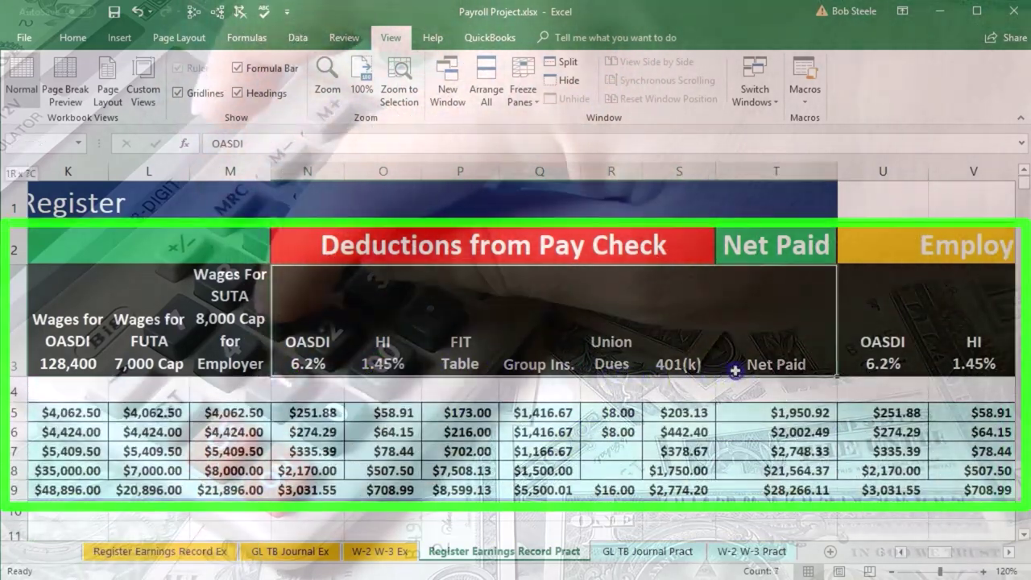
{"action": "left_click_drag", "start_coordinate": [735, 371], "coordinate": [736, 372]}
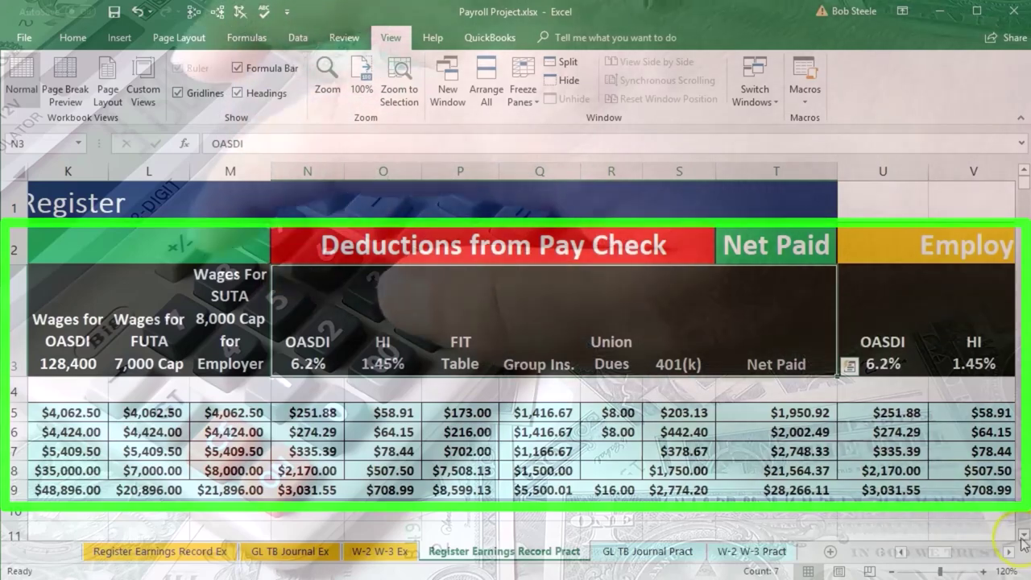
{"action": "left_click", "coordinate": [1023, 534]}
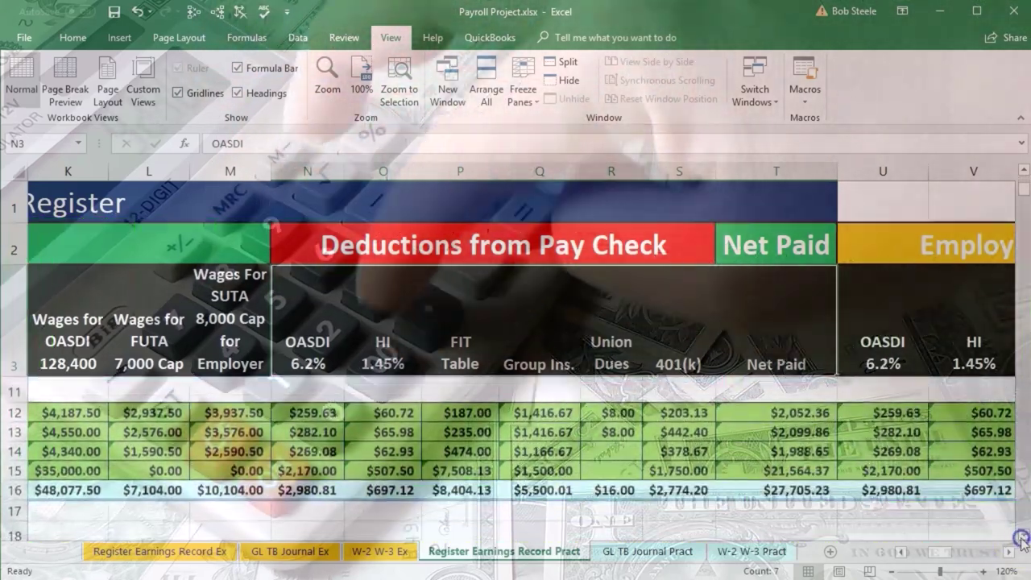
Step: Check the September employee OASDI total in N16 of the register, and return to the GL TB Journal Pract sheet
{"action": "left_click", "coordinate": [1023, 534]}
{"action": "left_click", "coordinate": [307, 466]}
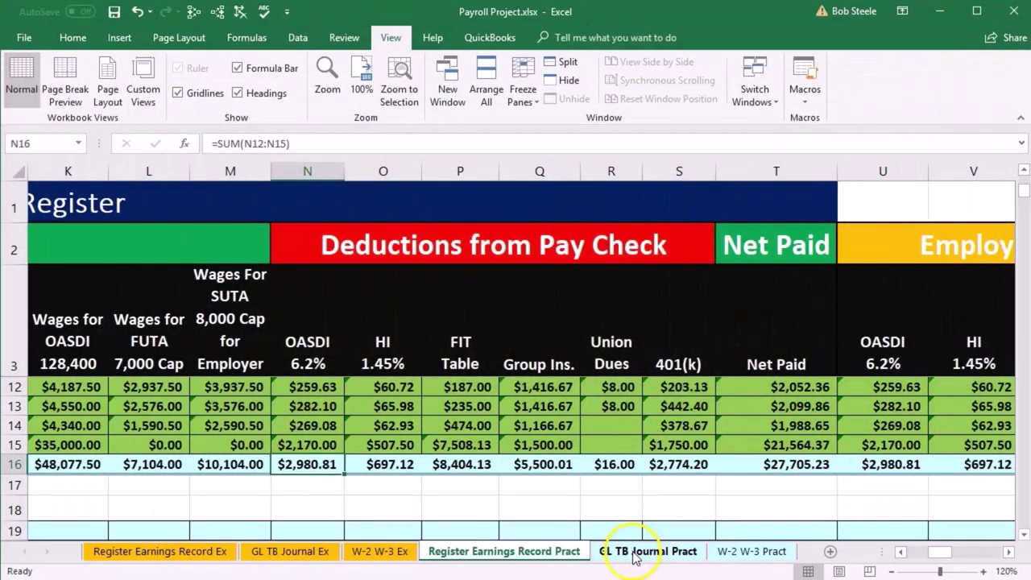
{"action": "left_click", "coordinate": [634, 555]}
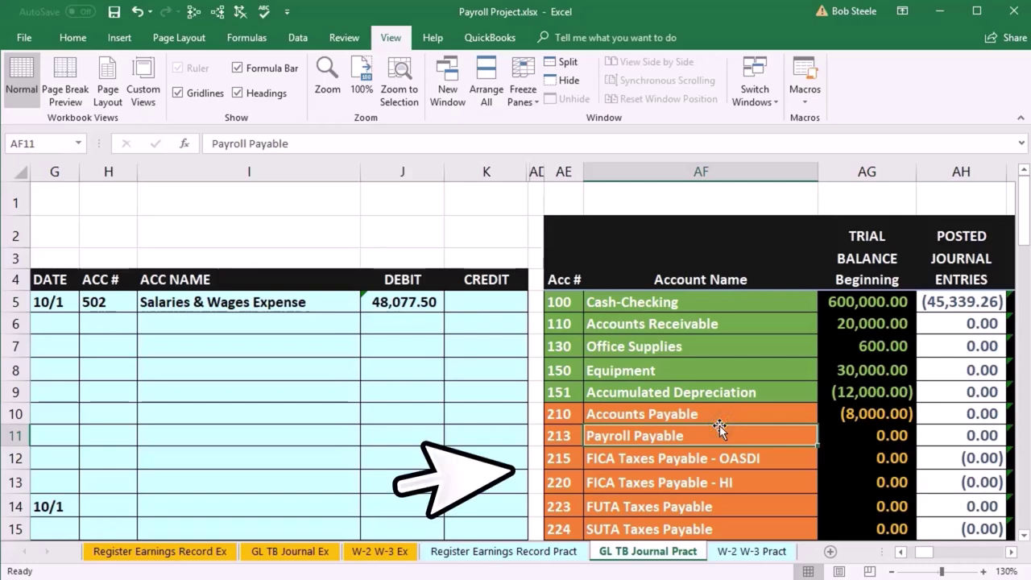
Step: Copy accounts 215, 220, 225, 243, 245 and 247 from the trial balance and paste them as values into the 10/1 entry from H6
{"action": "scroll", "coordinate": [719, 426], "scroll_direction": "down", "scroll_amount": 1}
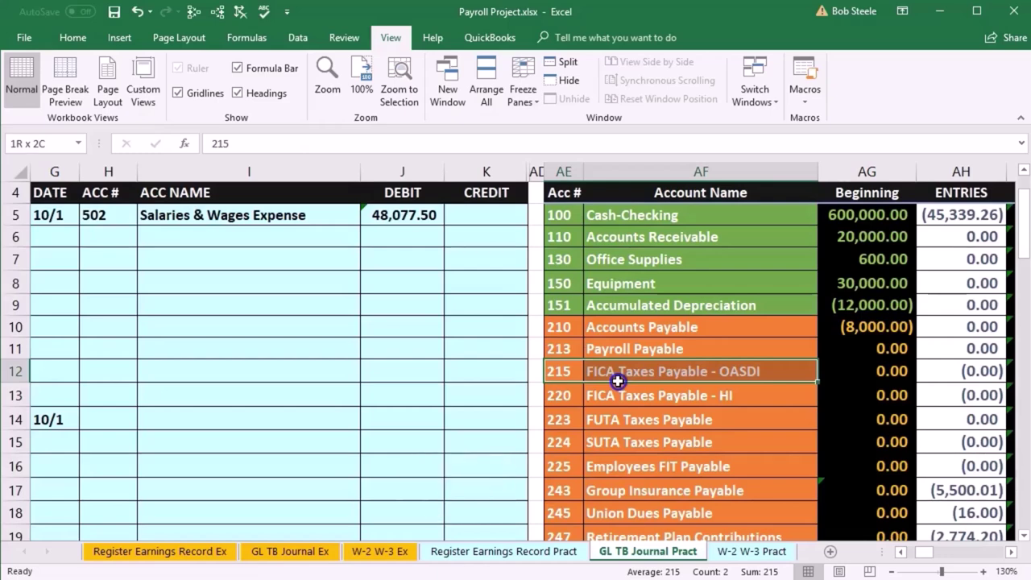
{"action": "left_click_drag", "start_coordinate": [618, 381], "coordinate": [626, 401]}
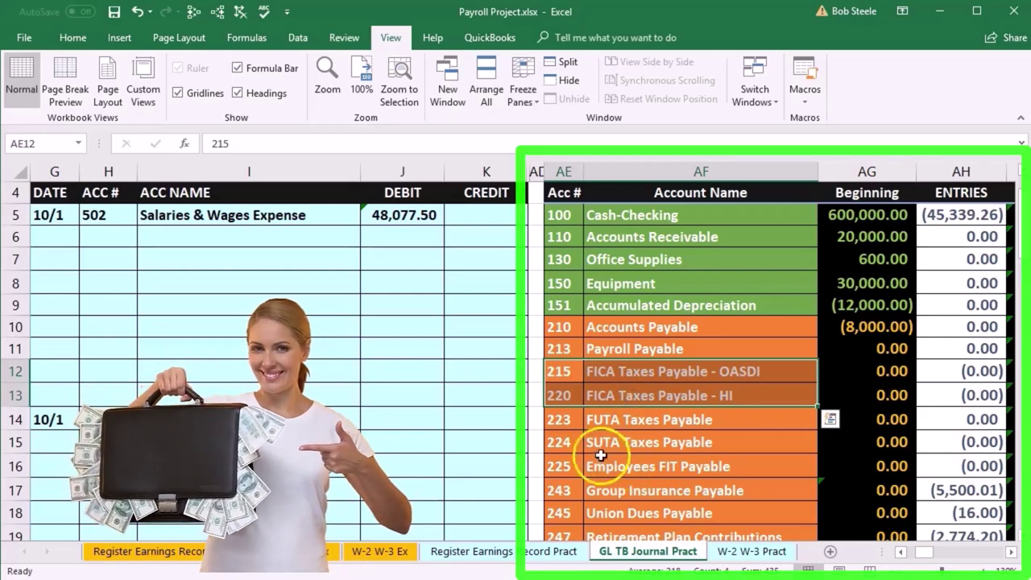
{"action": "scroll", "coordinate": [565, 427], "scroll_direction": "down", "scroll_amount": 1}
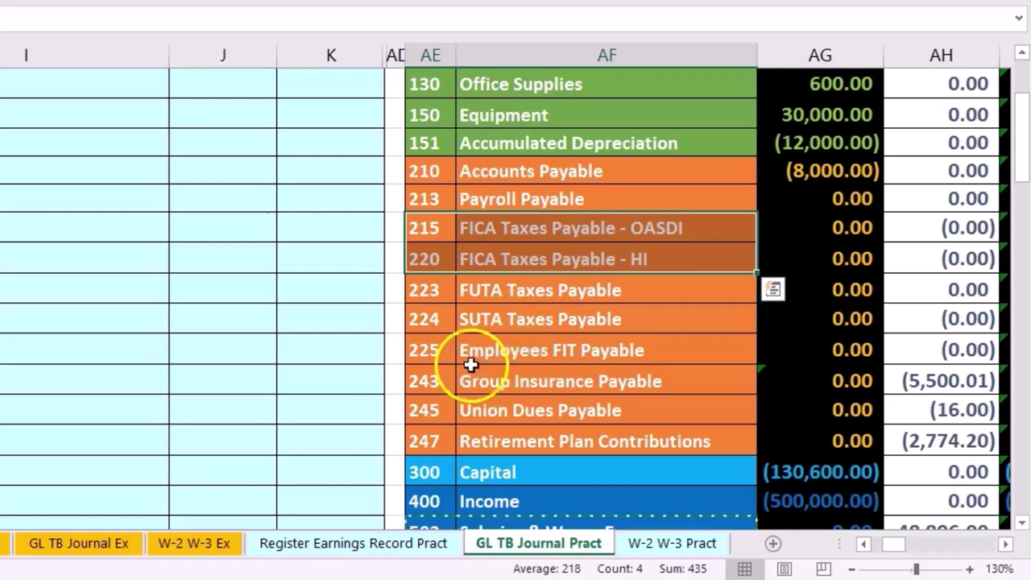
{"action": "left_click_drag", "start_coordinate": [427, 349], "coordinate": [488, 410]}
{"action": "left_click_drag", "start_coordinate": [582, 446], "coordinate": [585, 452]}
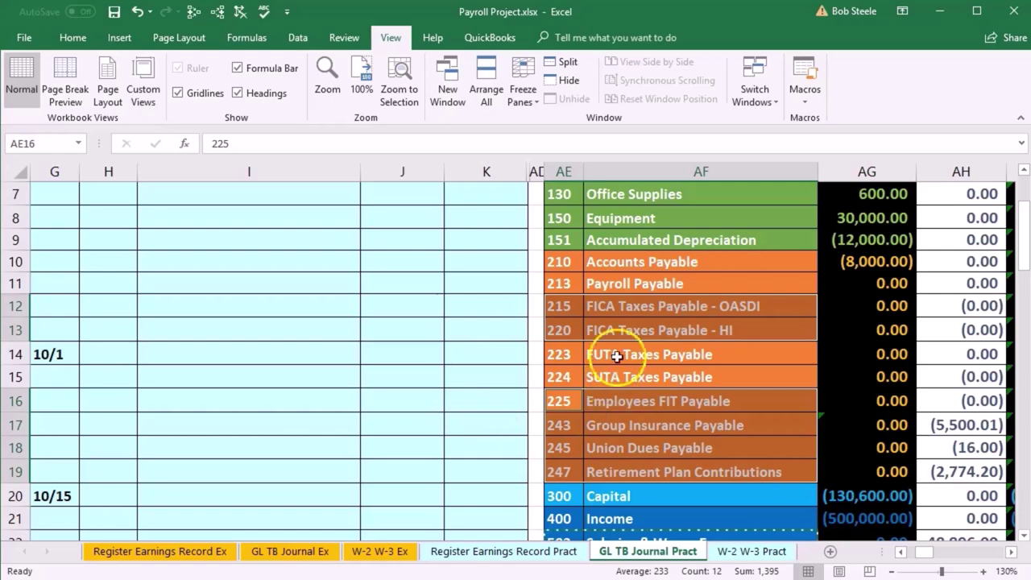
{"action": "right_click", "coordinate": [623, 310]}
{"action": "left_click", "coordinate": [655, 342]}
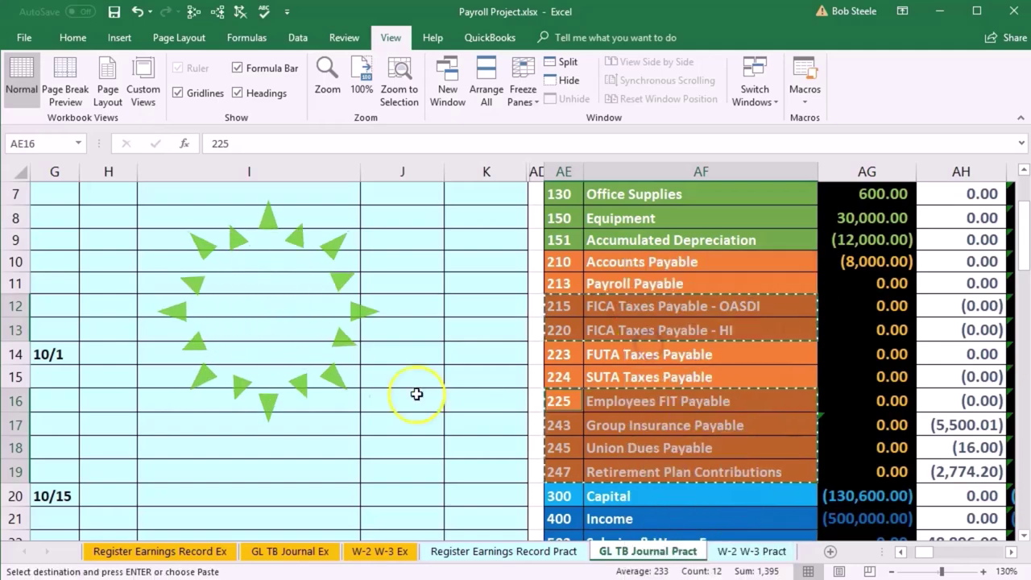
{"action": "scroll", "coordinate": [328, 404], "scroll_direction": "up", "scroll_amount": 1}
{"action": "left_click", "coordinate": [104, 234]}
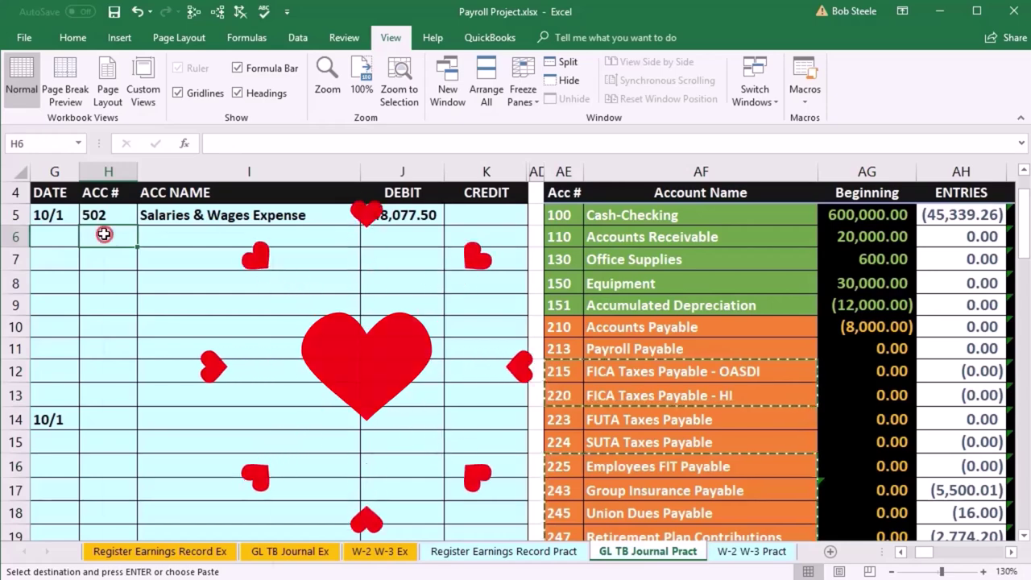
{"action": "right_click", "coordinate": [103, 235]}
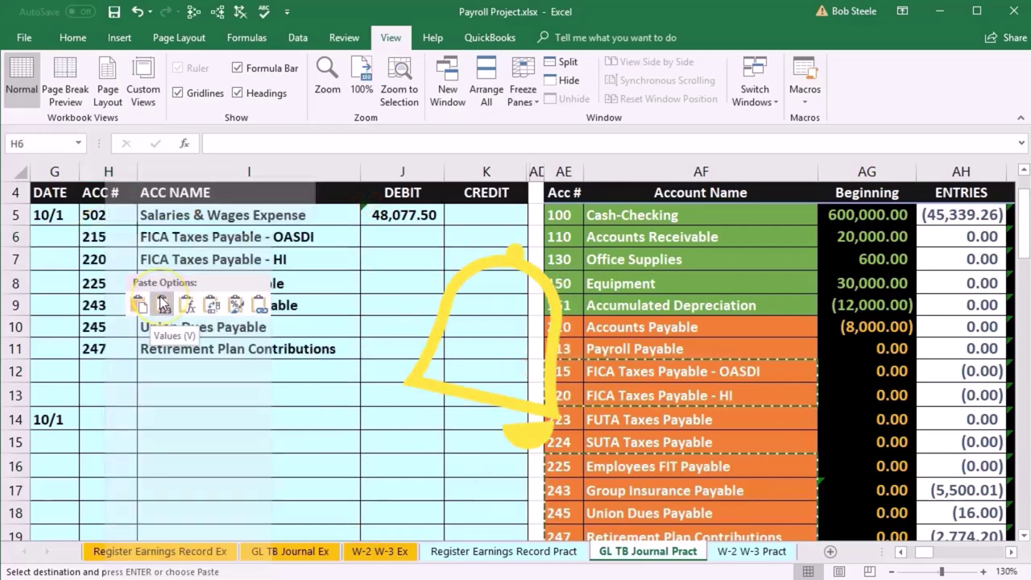
{"action": "left_click", "coordinate": [162, 303]}
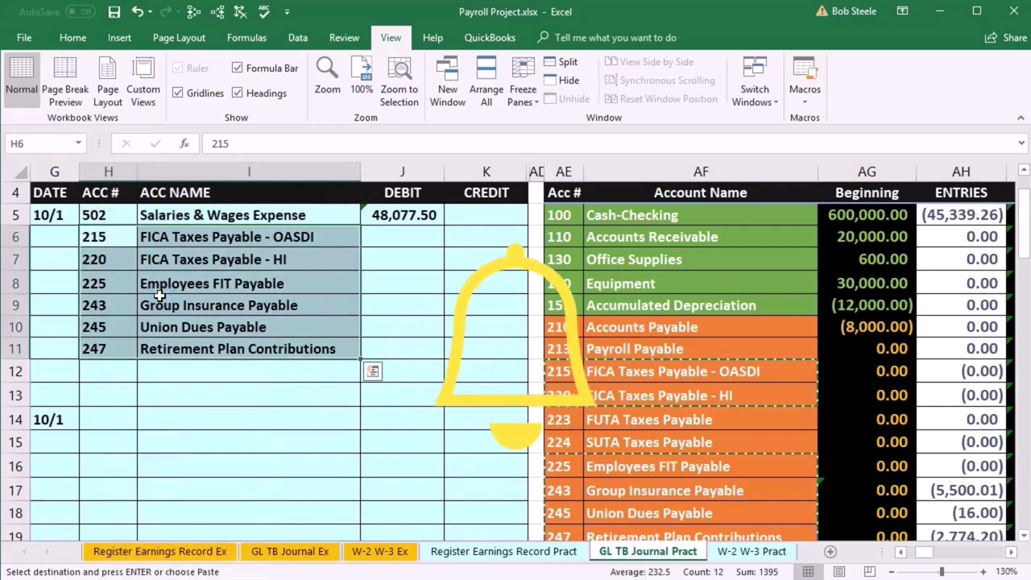
Step: Link the OASDI and HI credits in K6 and K7 to the negated September totals in N16 and O16 of the Register Earnings Record Pract sheet
{"action": "left_click", "coordinate": [478, 241]}
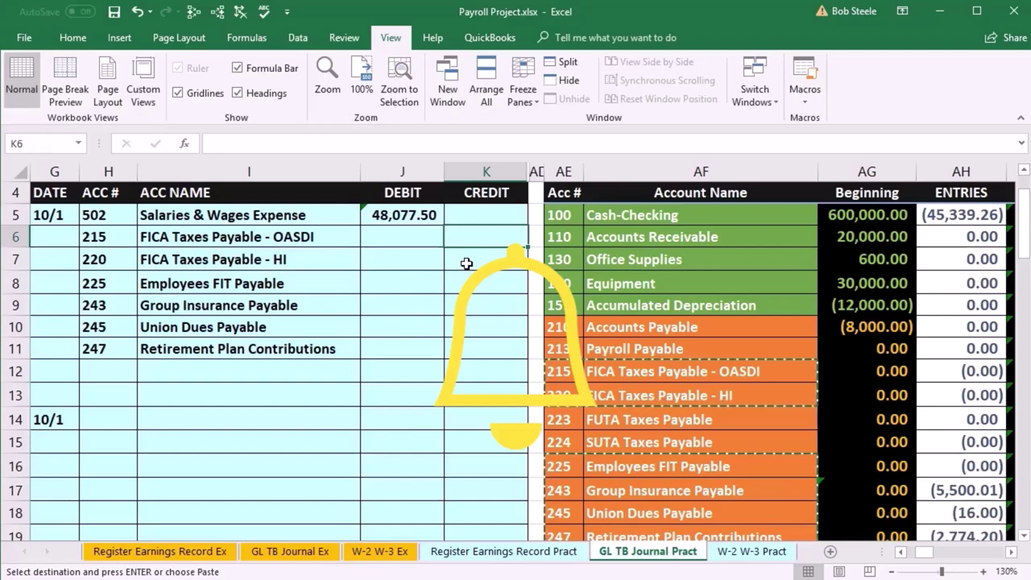
{"action": "type", "text": "-"}
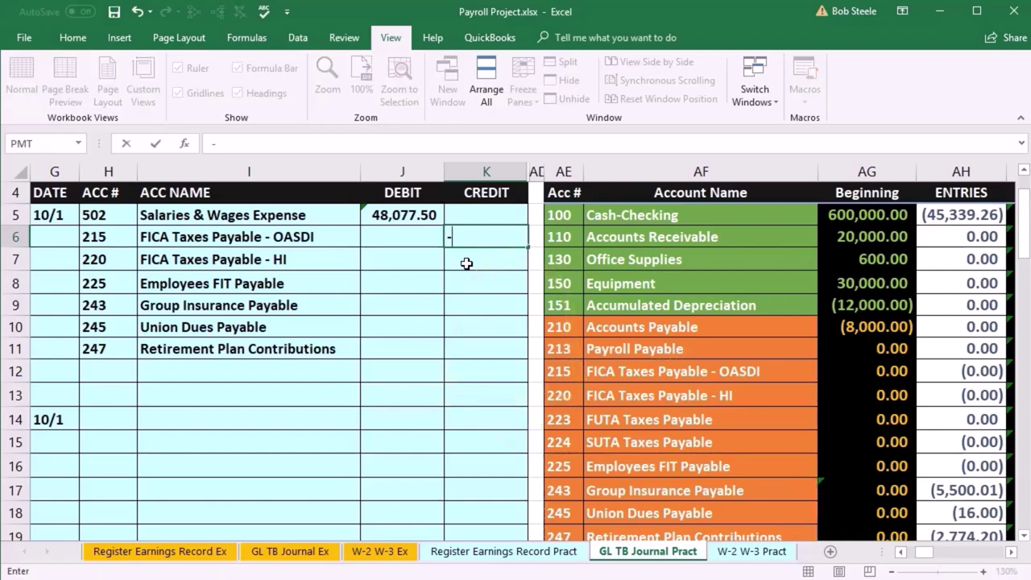
{"action": "left_click", "coordinate": [504, 551]}
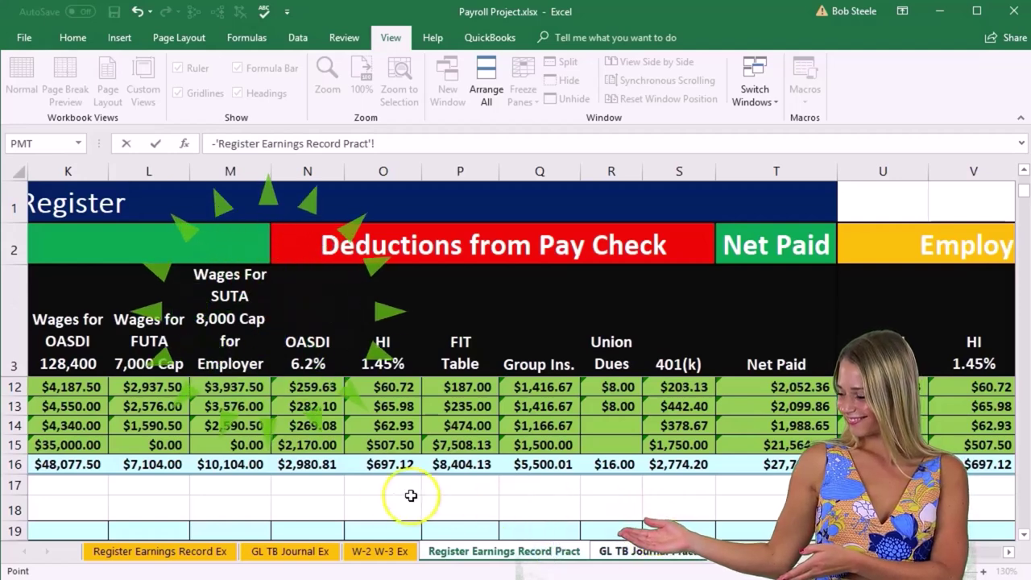
{"action": "left_click", "coordinate": [321, 470]}
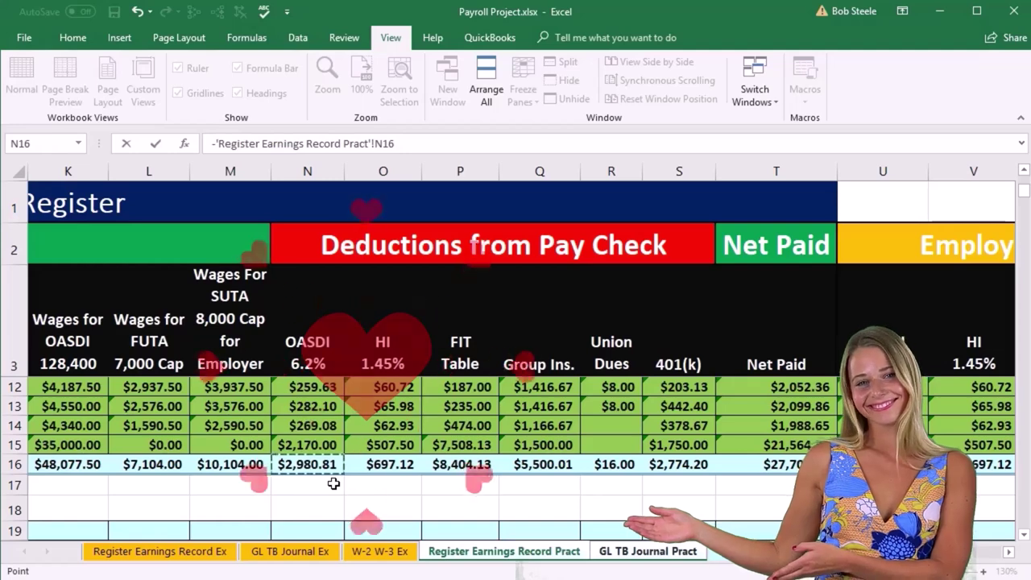
{"action": "key", "text": "Return"}
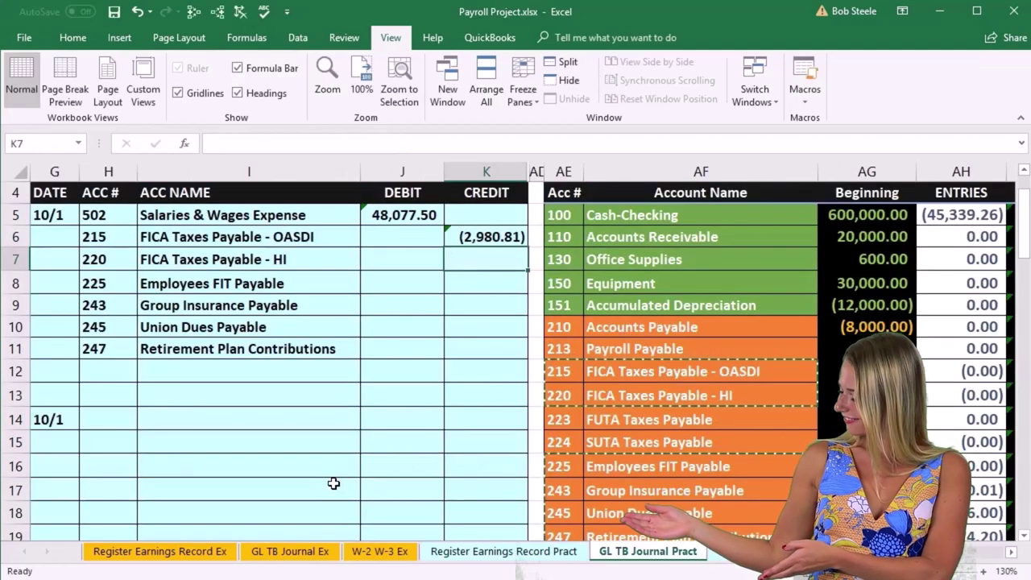
{"action": "type", "text": "-"}
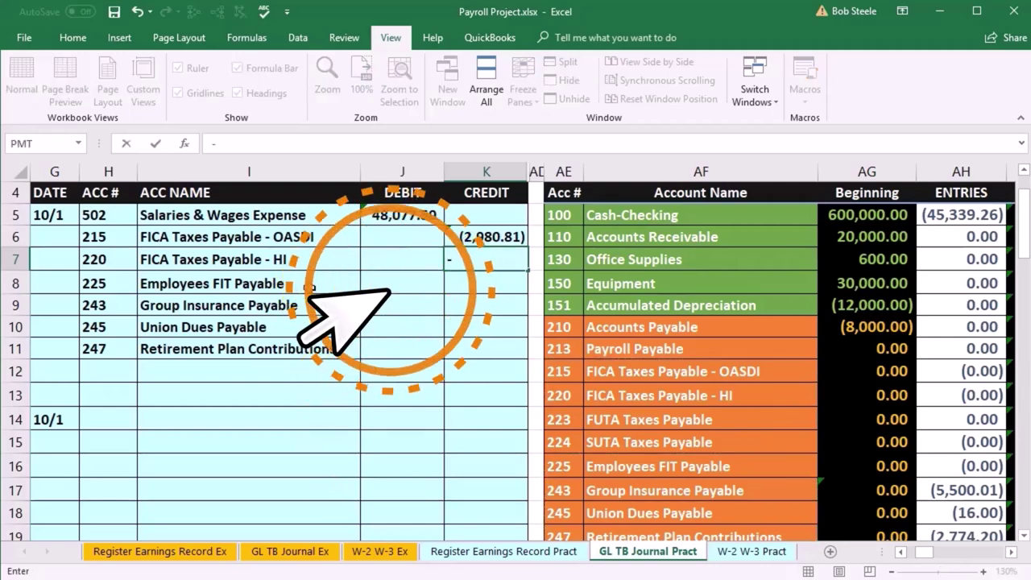
{"action": "left_click", "coordinate": [500, 556]}
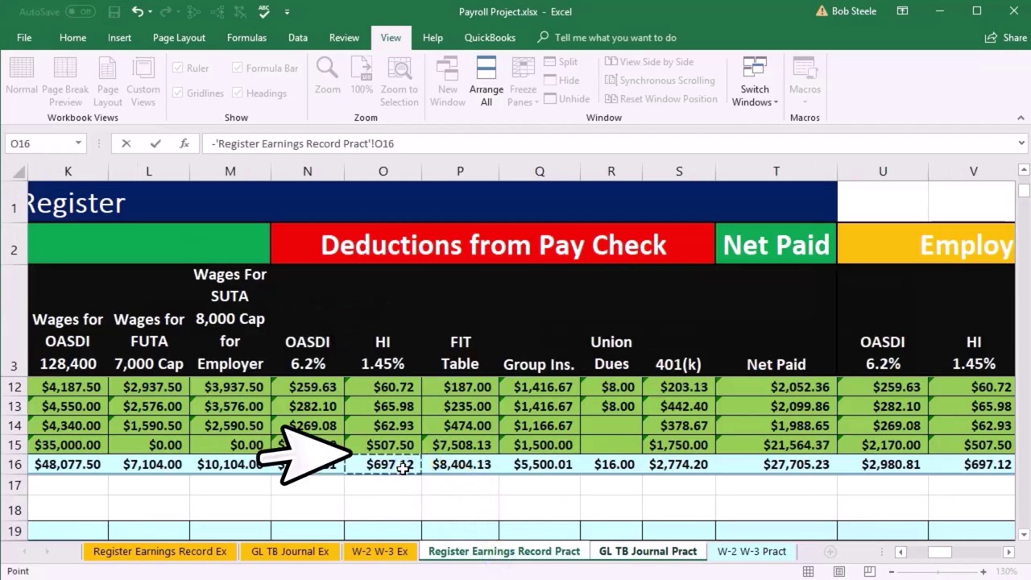
{"action": "key", "text": "Return"}
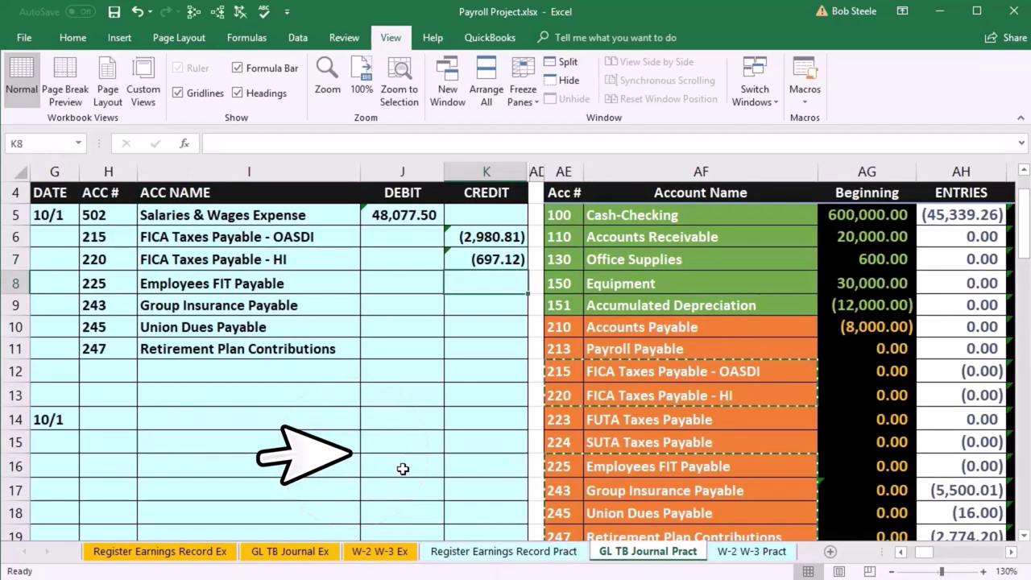
Step: Link the FIT and group insurance credits in K8 and K9 to the negated register totals in P16 and Q16
{"action": "type", "text": "-"}
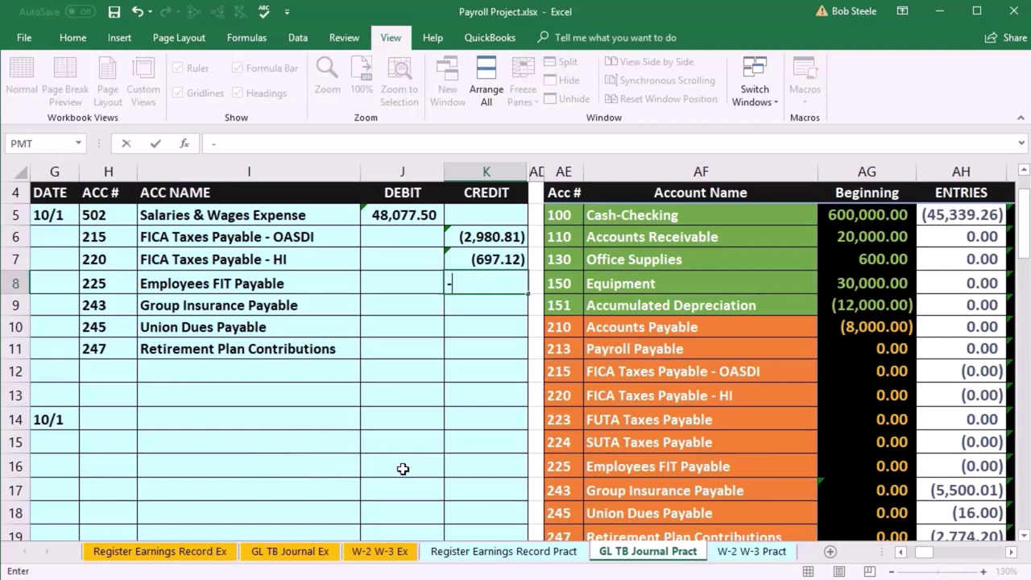
{"action": "left_click", "coordinate": [481, 551]}
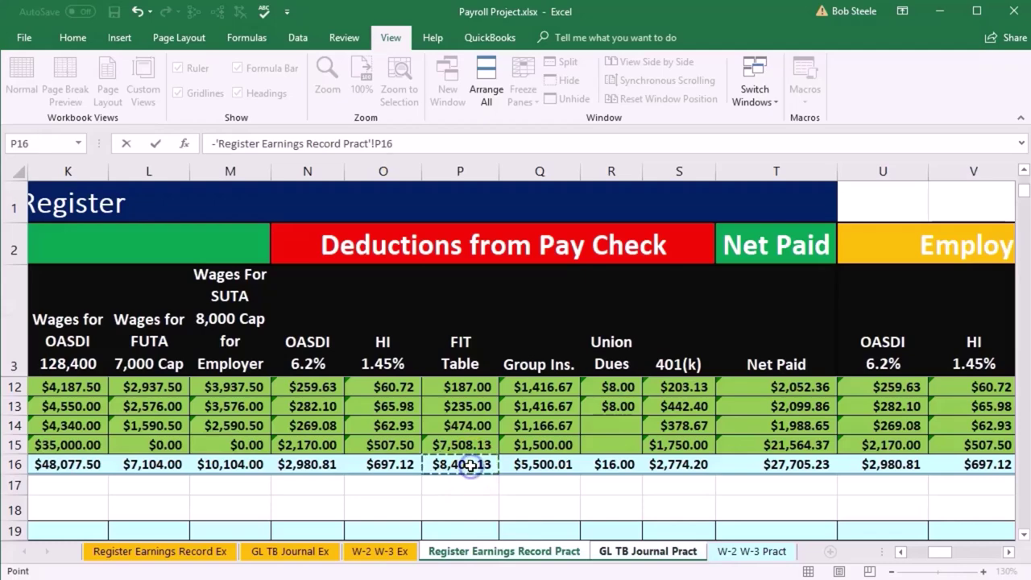
{"action": "key", "text": "Return"}
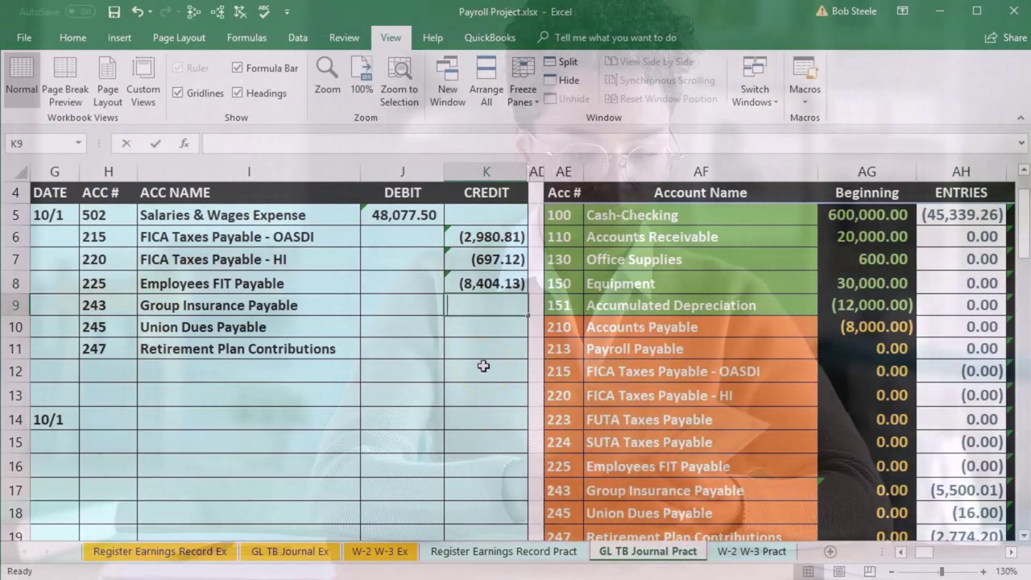
{"action": "type", "text": "-"}
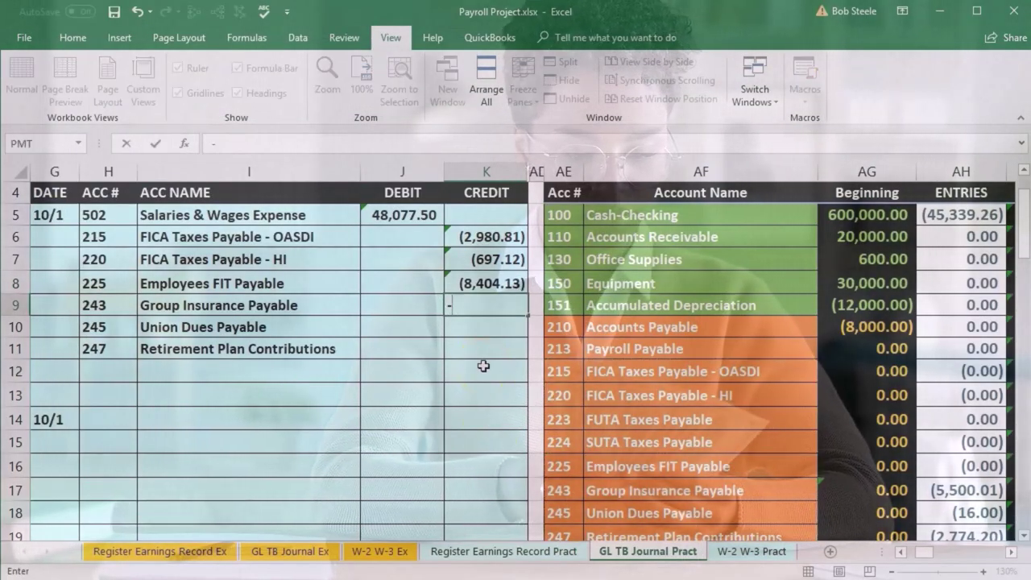
{"action": "left_click", "coordinate": [526, 555]}
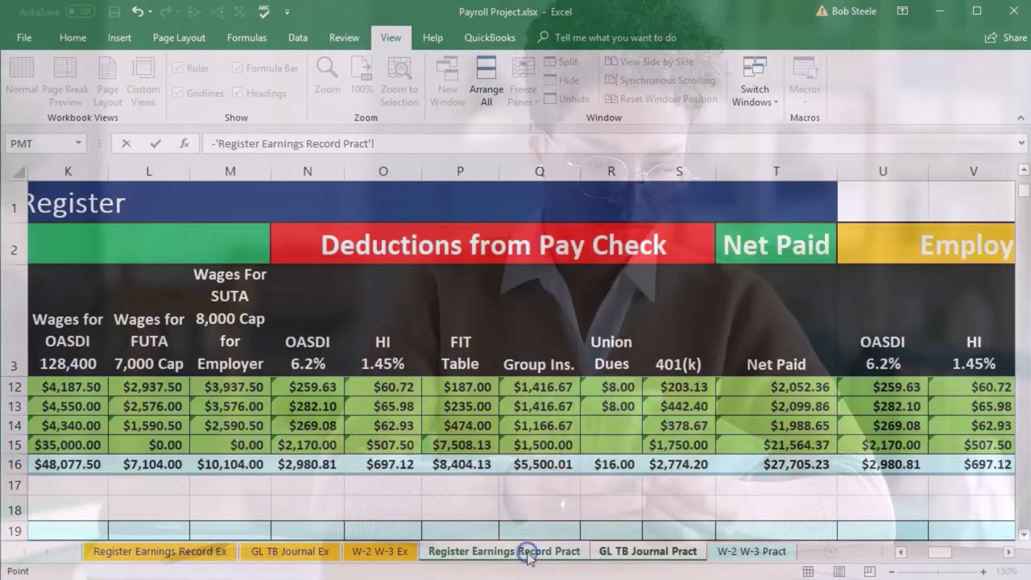
{"action": "left_click", "coordinate": [560, 467]}
{"action": "key", "text": "Return"}
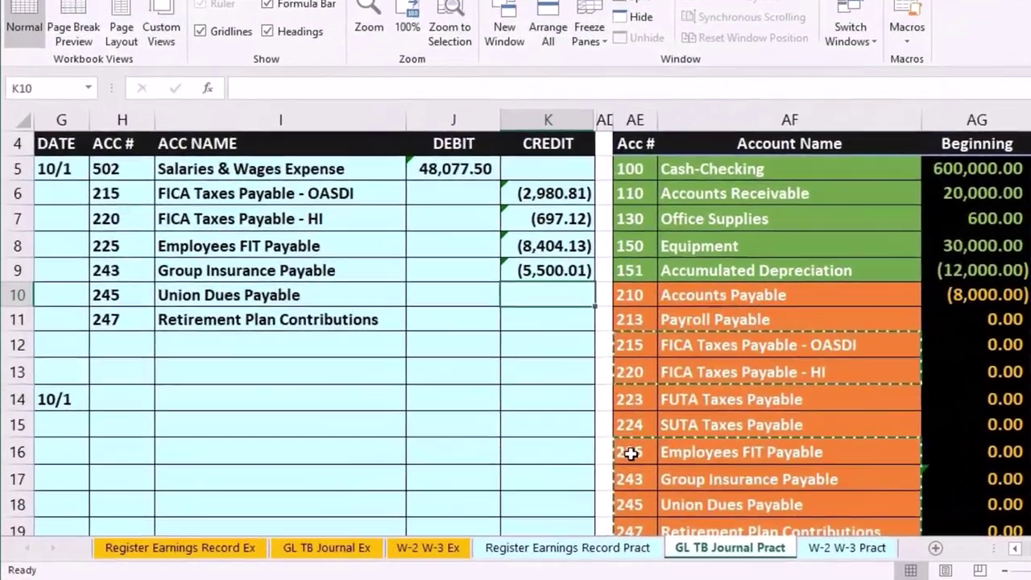
Step: Link the union dues and retirement plan credits in K10 and K11 to the negated register totals in R16 and S16
{"action": "type", "text": "-"}
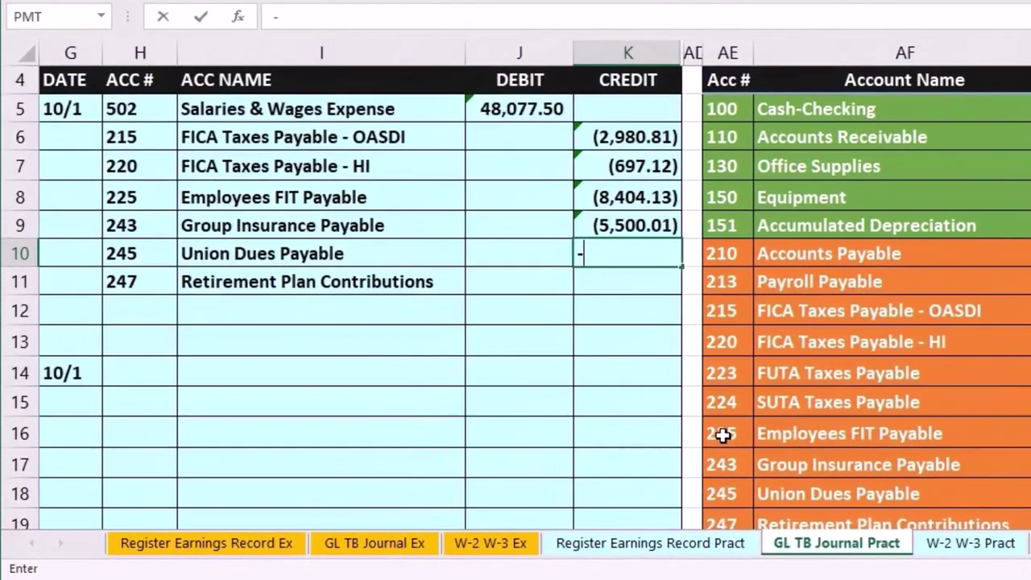
{"action": "left_click", "coordinate": [677, 544]}
{"action": "left_click", "coordinate": [783, 432]}
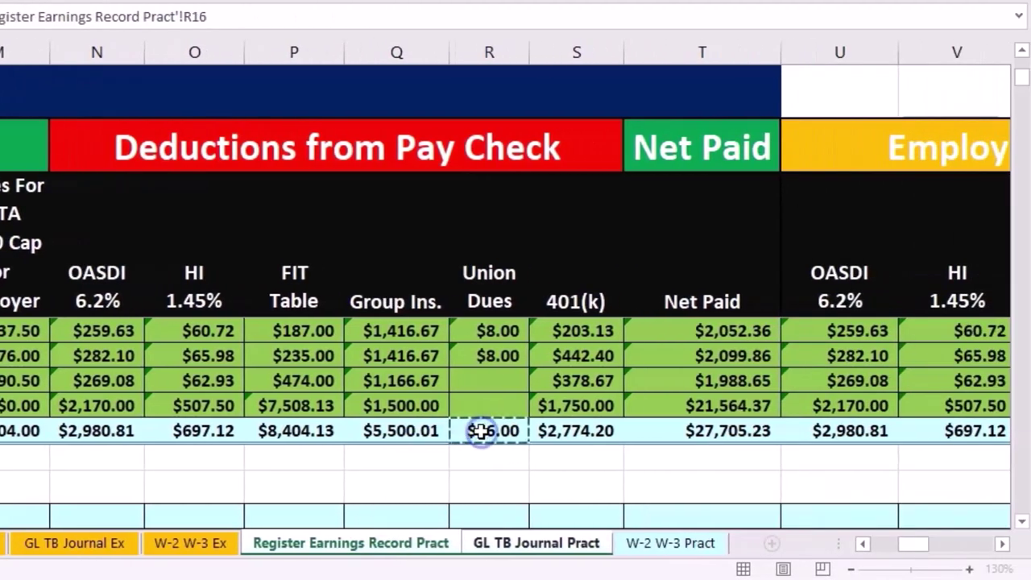
{"action": "key", "text": "Return"}
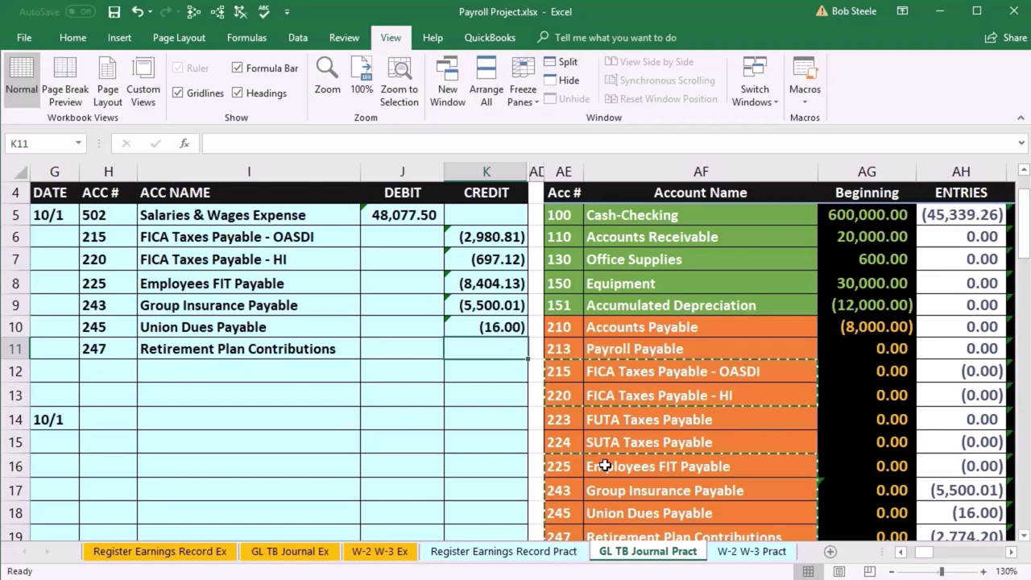
{"action": "type", "text": "-"}
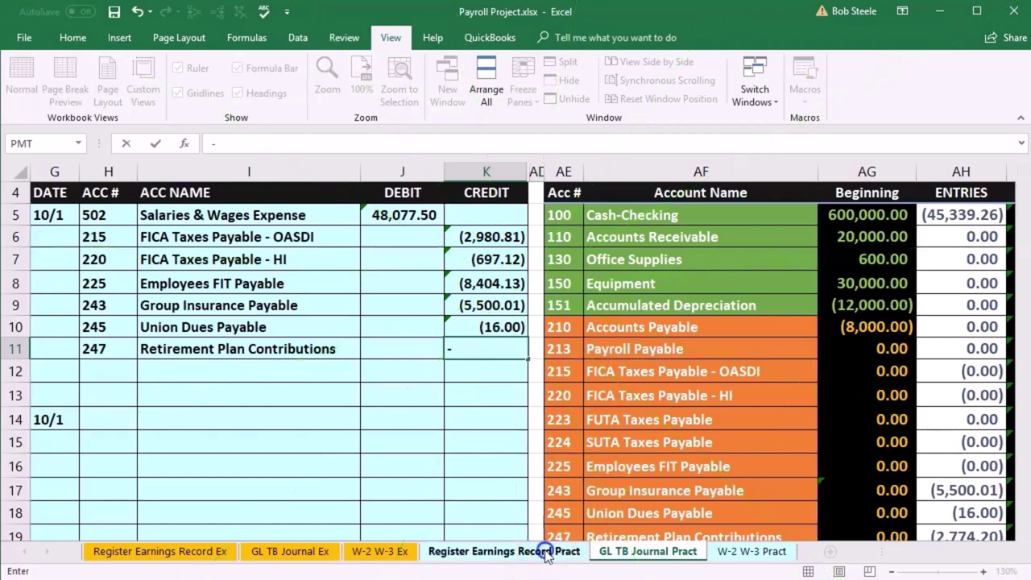
{"action": "left_click", "coordinate": [547, 555]}
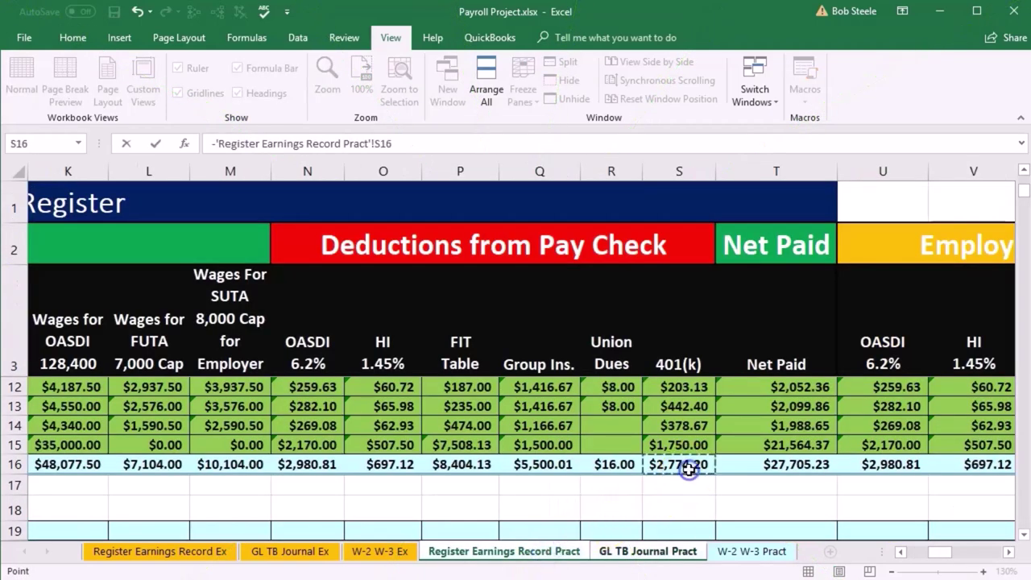
{"action": "key", "text": "Return"}
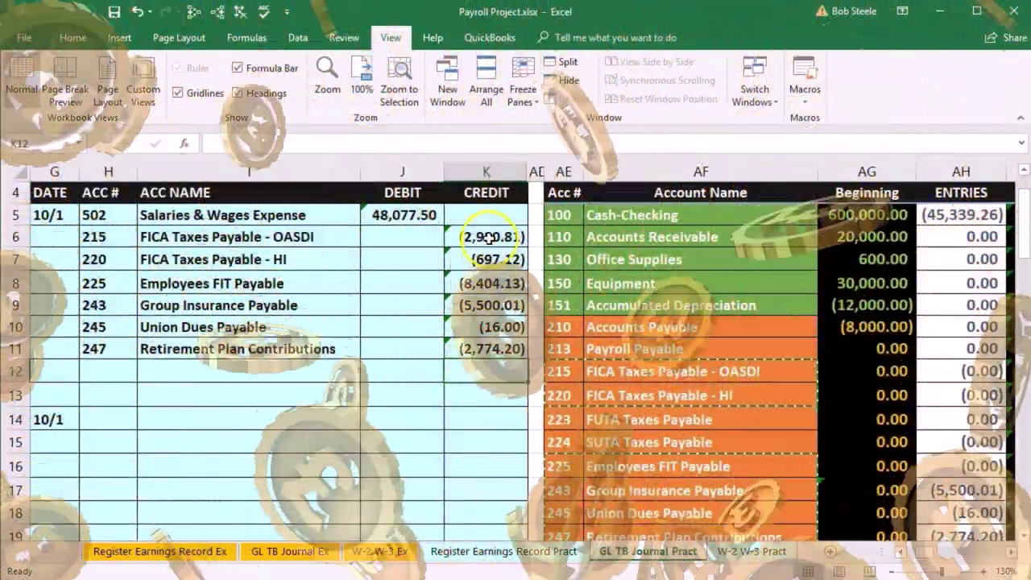
Step: Check the sum of the withholding credits in K6:K11 against the Salaries & Wages Expense debit in J5
{"action": "left_click_drag", "start_coordinate": [490, 237], "coordinate": [493, 357]}
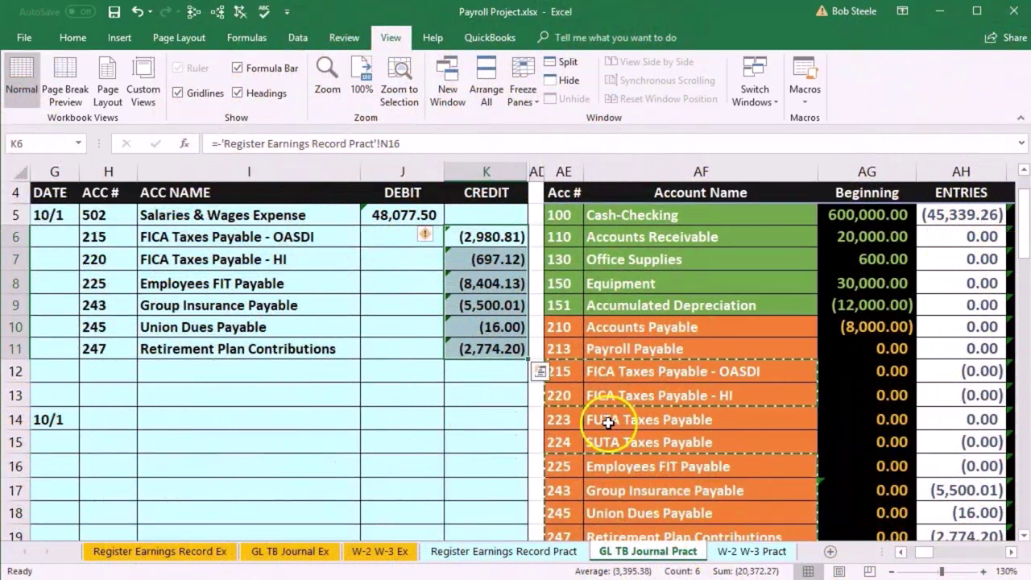
{"action": "left_click", "coordinate": [392, 217]}
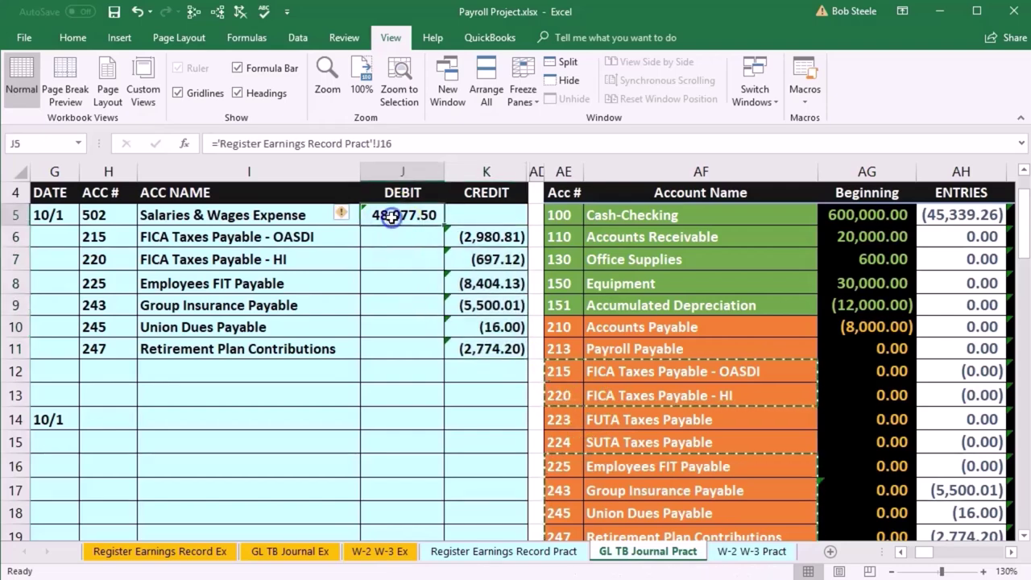
{"action": "left_click", "coordinate": [466, 367]}
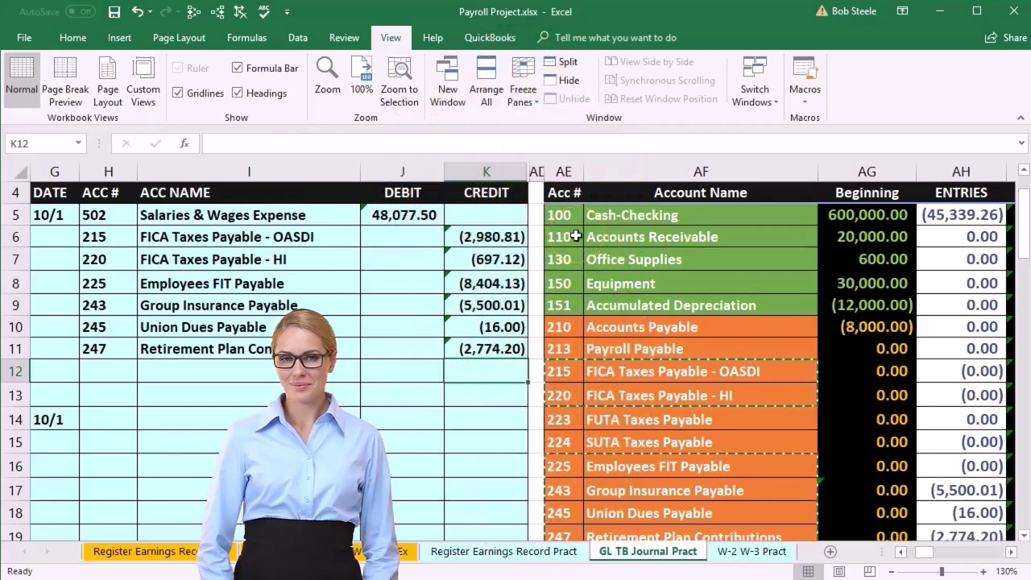
Step: Review the September net paid total in T16 of the Register Earnings Record Pract sheet, and return to the GL TB Journal Pract sheet
{"action": "left_click", "coordinate": [546, 556]}
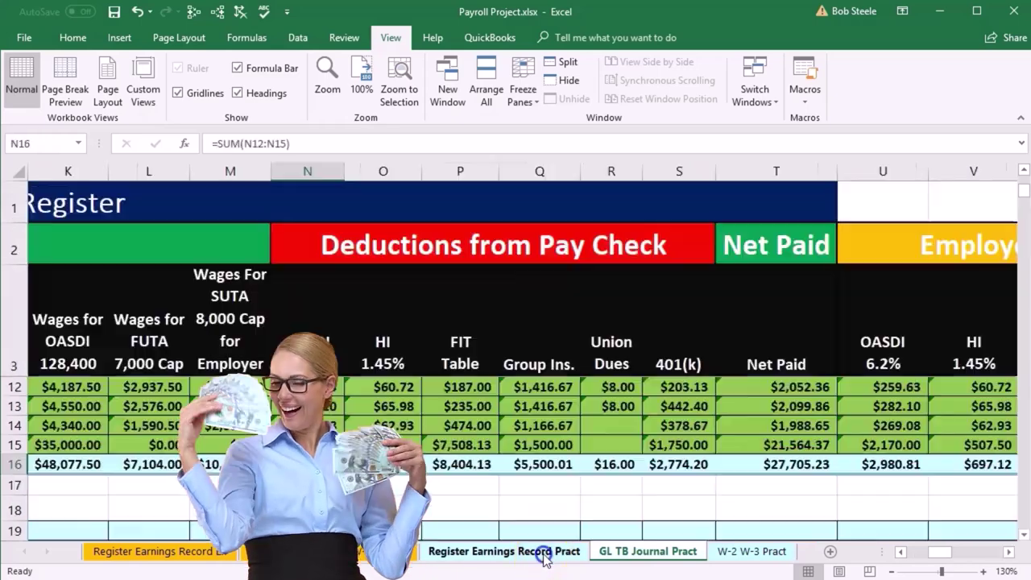
{"action": "left_click", "coordinate": [859, 467]}
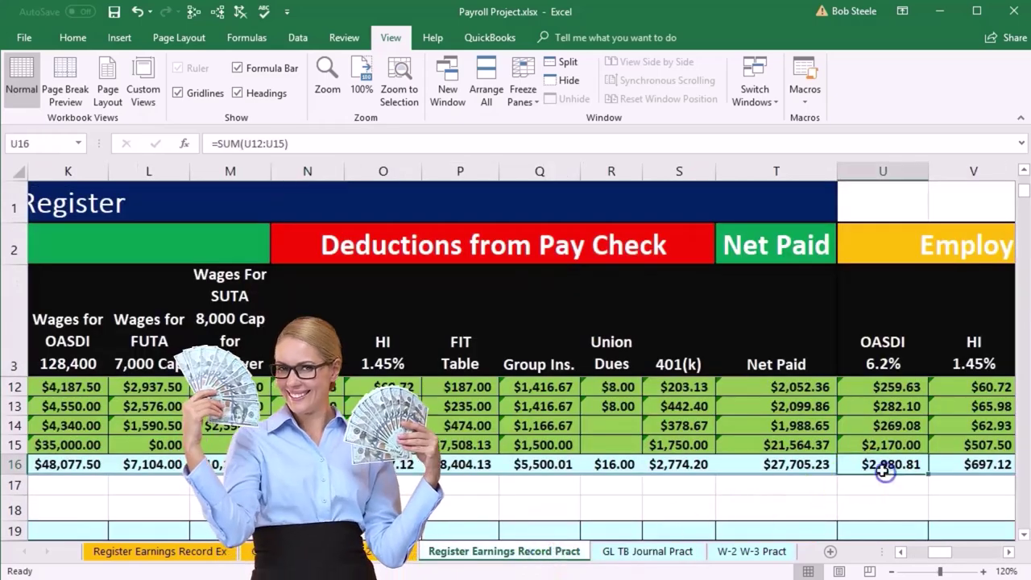
{"action": "left_click", "coordinate": [785, 465]}
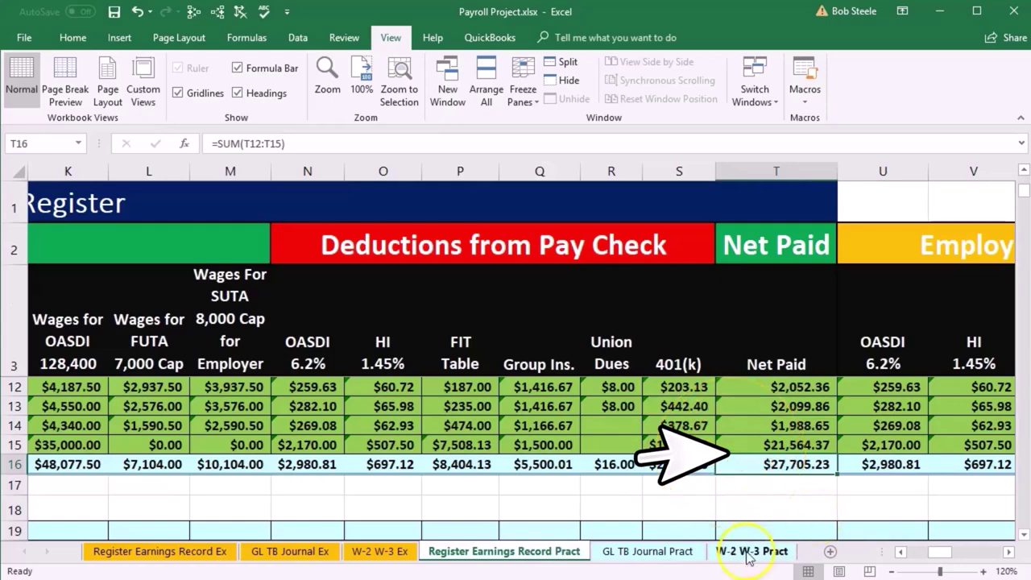
{"action": "left_click", "coordinate": [677, 556]}
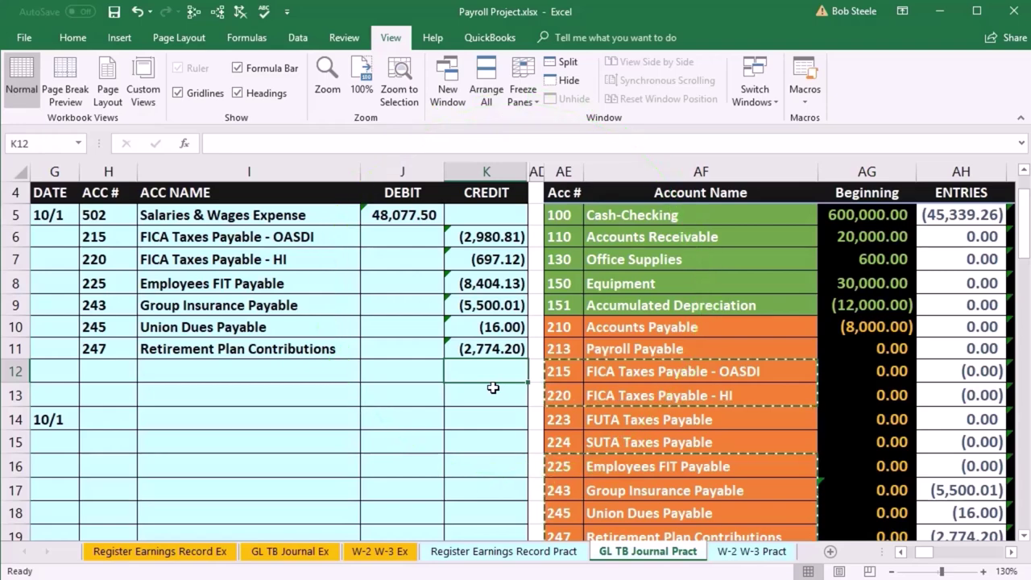
Step: Calculate the net pay credit in K12 as the negated sum of the journal amounts in J5:K11
{"action": "type", "text": "-"}
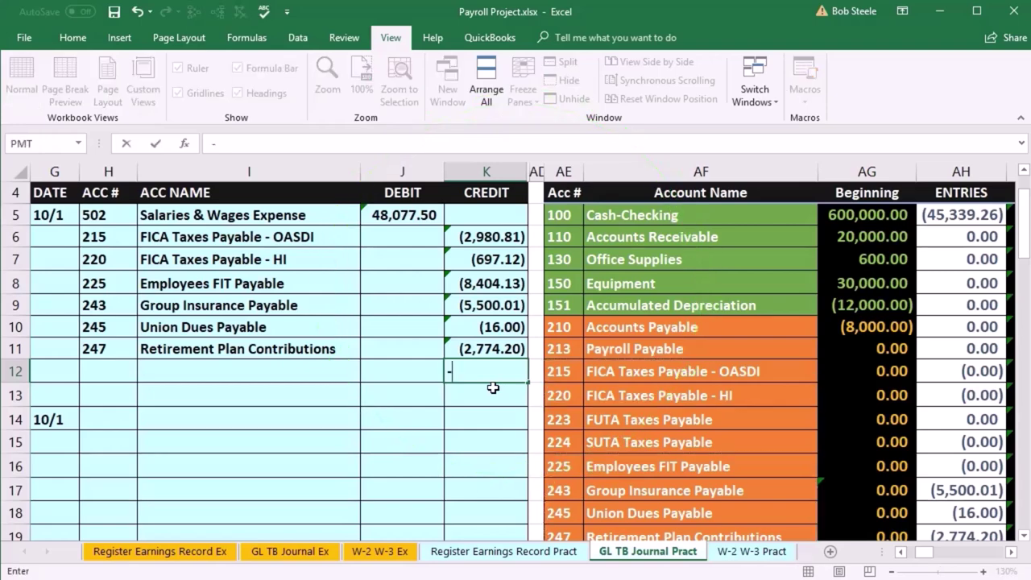
{"action": "type", "text": "sum"}
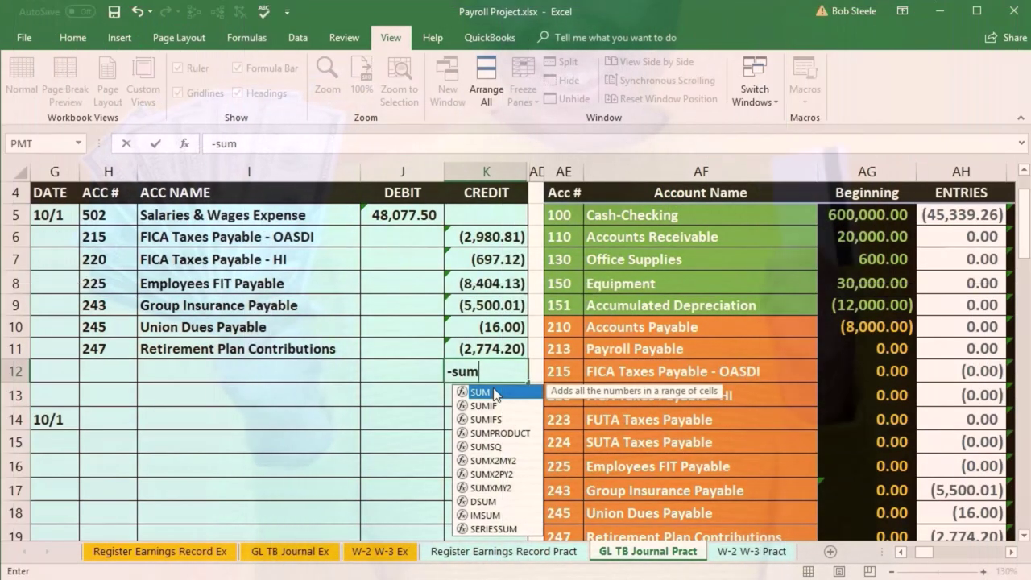
{"action": "double_click", "coordinate": [480, 393]}
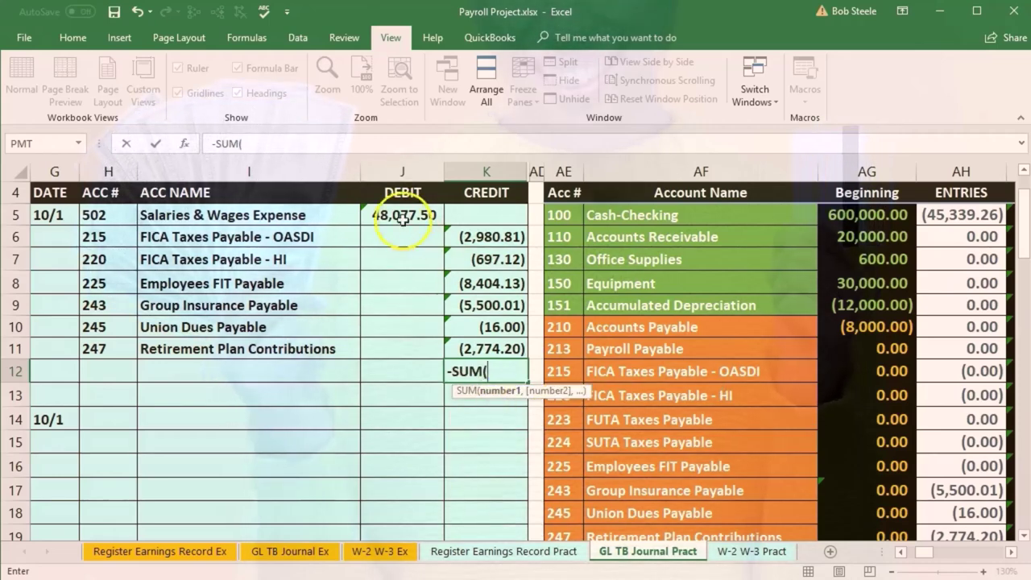
{"action": "left_click_drag", "start_coordinate": [414, 225], "coordinate": [471, 317]}
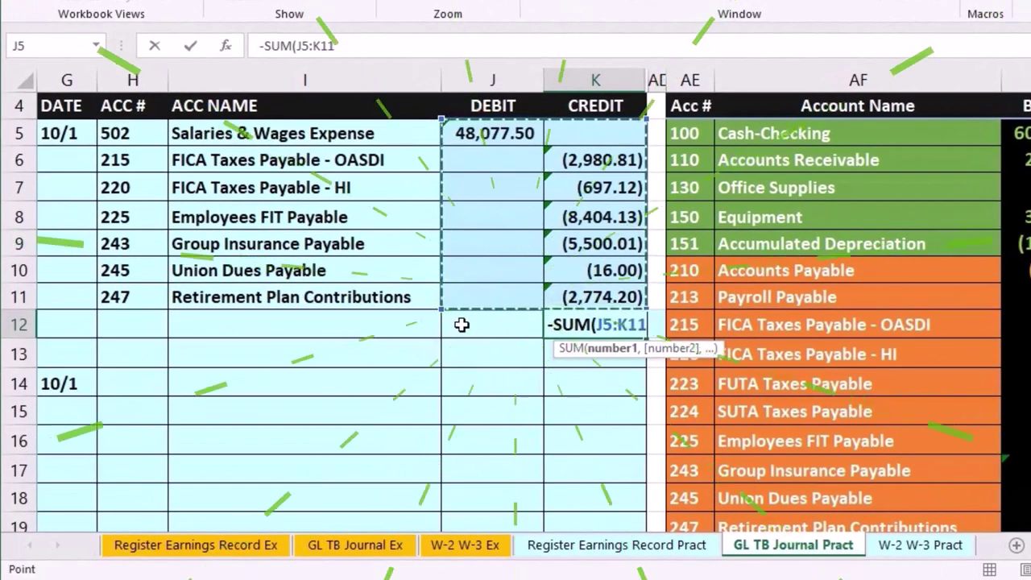
{"action": "key", "text": "Return"}
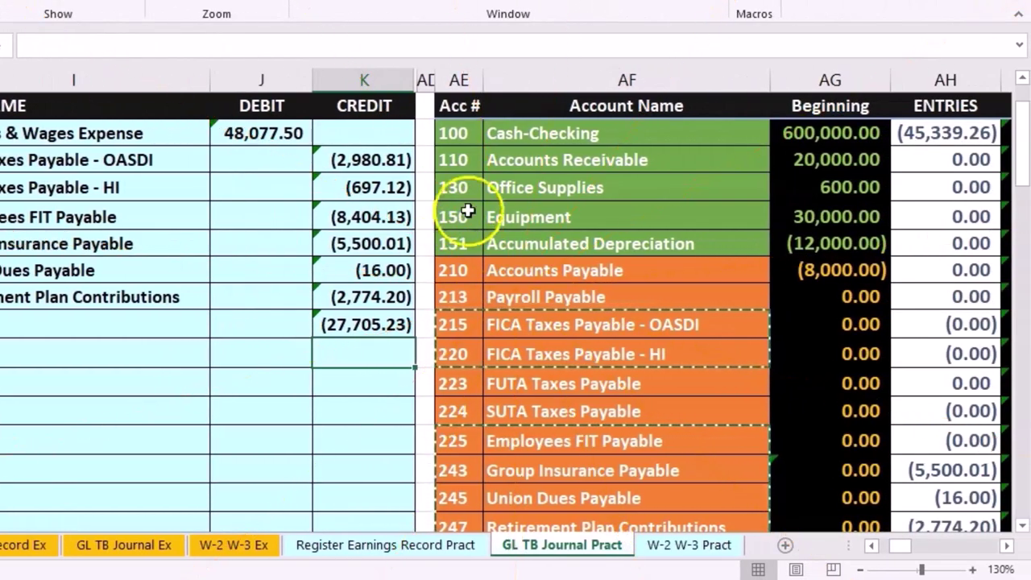
Step: Copy account 100 Cash-Checking from the trial balance and paste it as values into H12:I12 of the journal entry
{"action": "left_click_drag", "start_coordinate": [468, 135], "coordinate": [489, 133]}
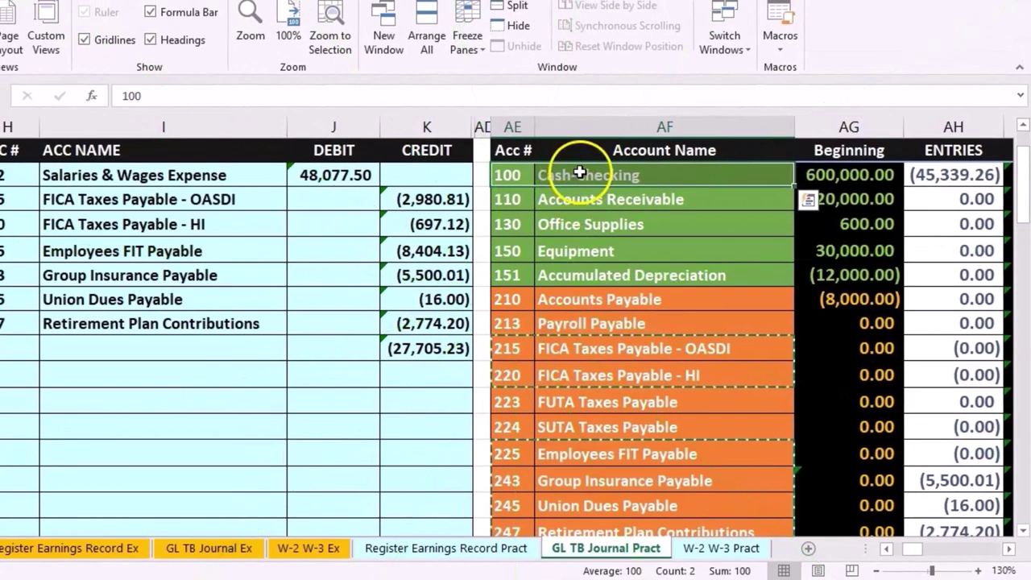
{"action": "right_click", "coordinate": [580, 173]}
{"action": "left_click", "coordinate": [620, 207]}
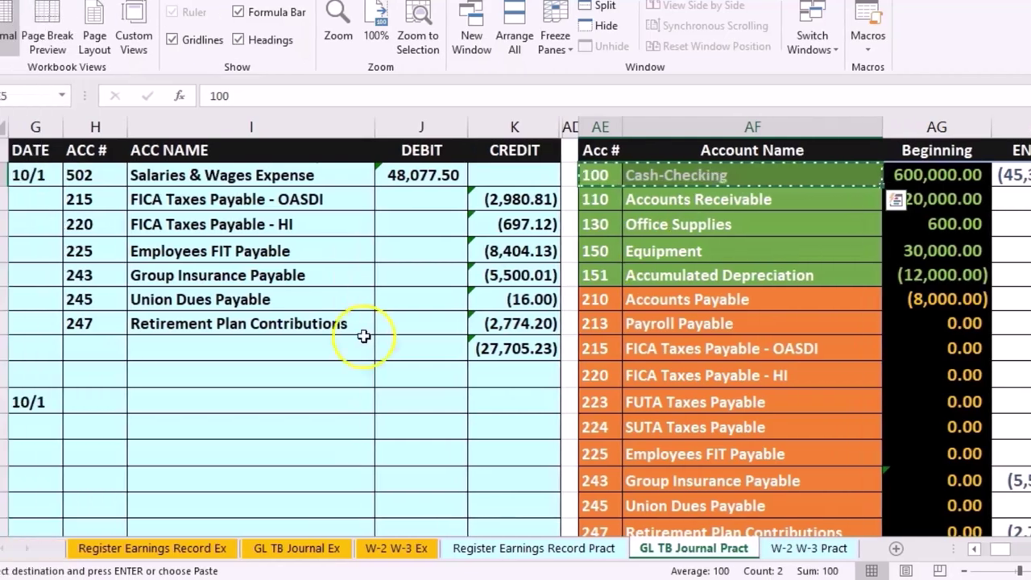
{"action": "left_click", "coordinate": [96, 348]}
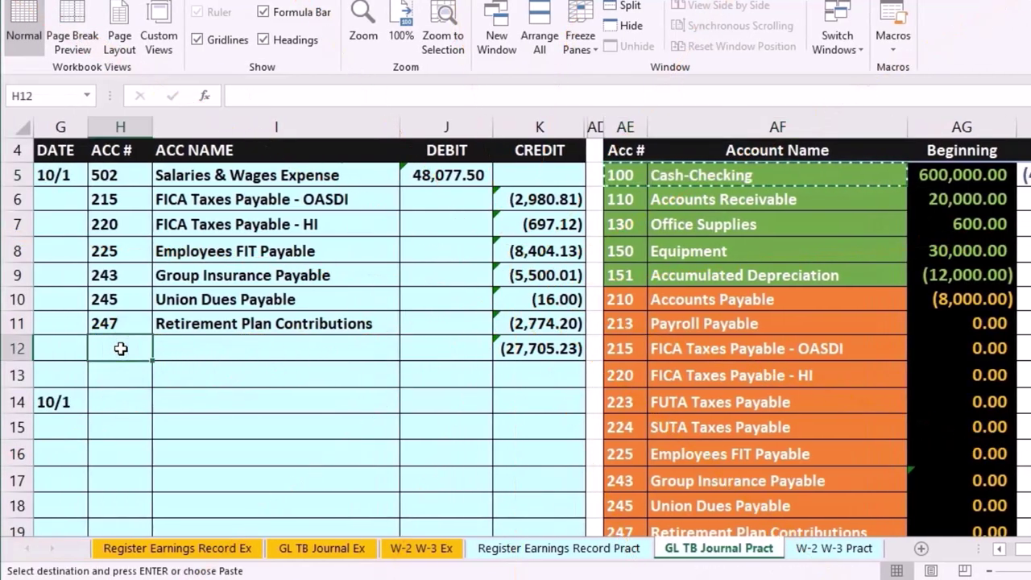
{"action": "right_click", "coordinate": [120, 348]}
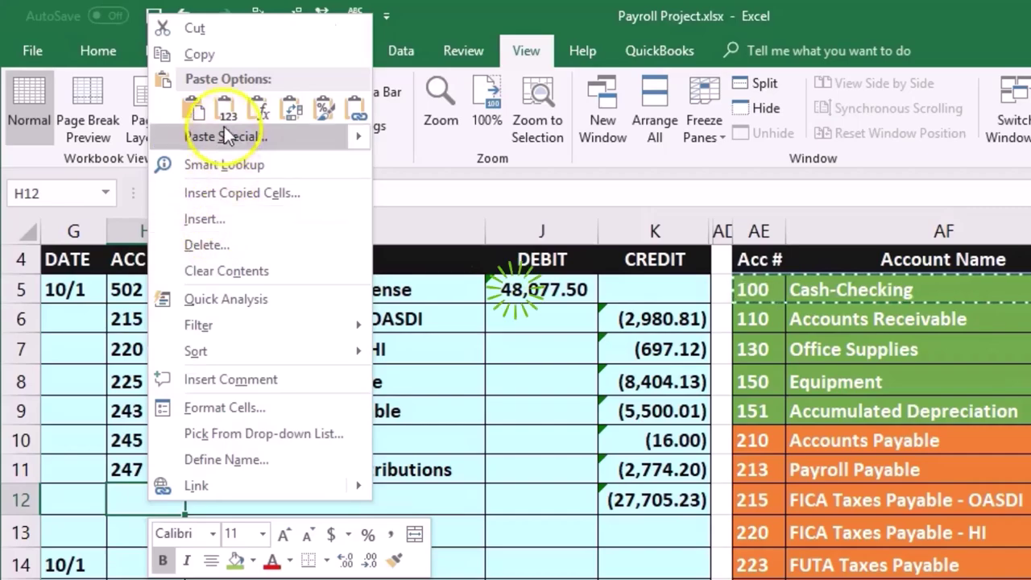
{"action": "left_click", "coordinate": [225, 117]}
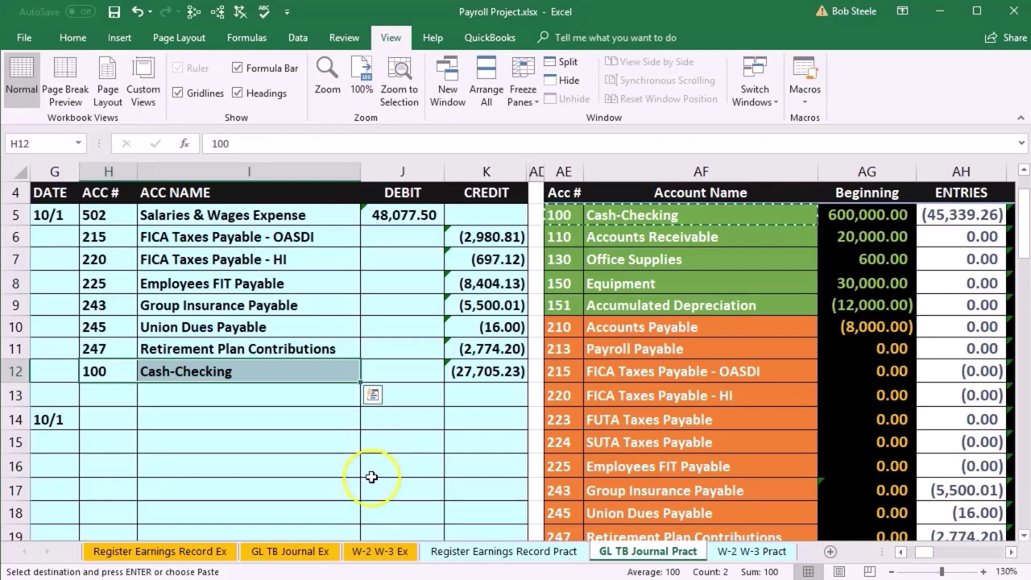
{"action": "left_click", "coordinate": [372, 476]}
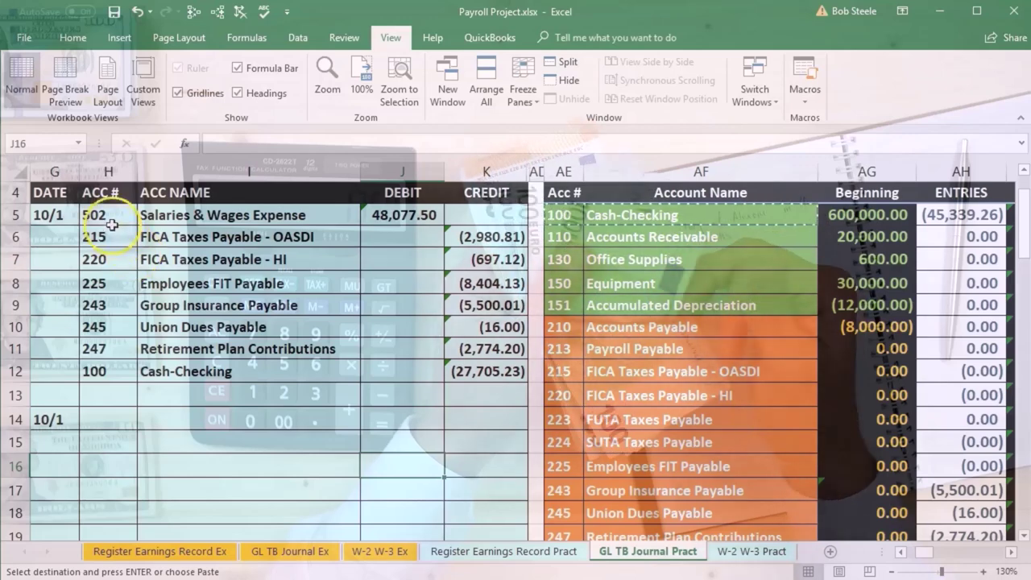
{"action": "left_click_drag", "start_coordinate": [110, 216], "coordinate": [393, 226]}
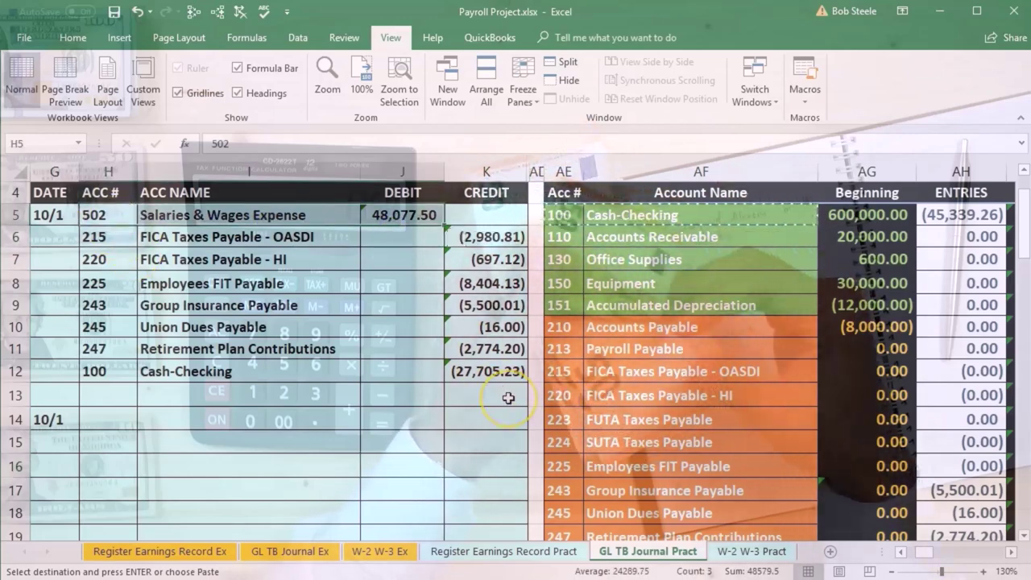
Step: Freeze the sheet's panes at AD1 so the journal columns through K stay in view
{"action": "scroll", "coordinate": [509, 398], "scroll_direction": "up", "scroll_amount": 1}
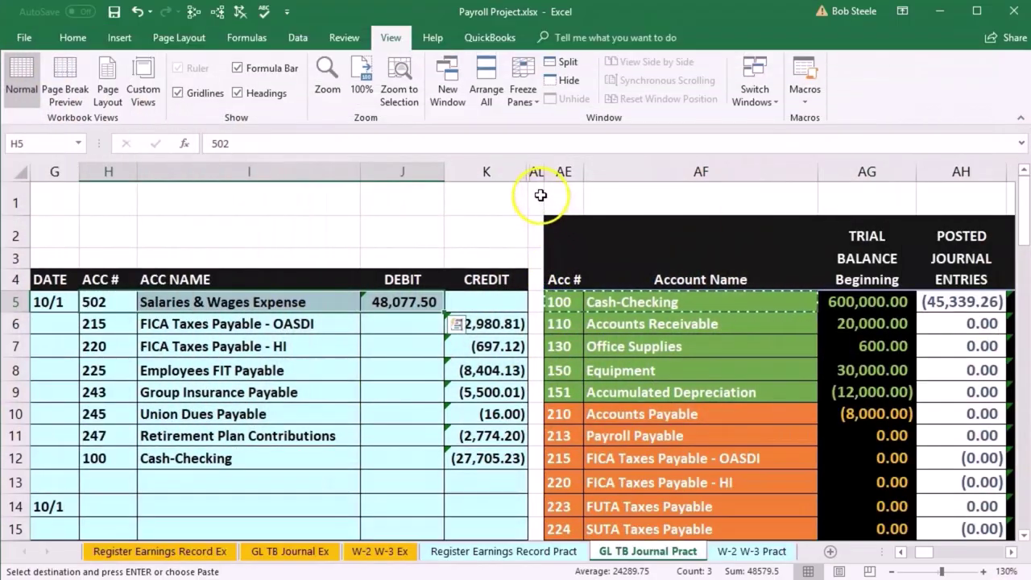
{"action": "left_click", "coordinate": [541, 195]}
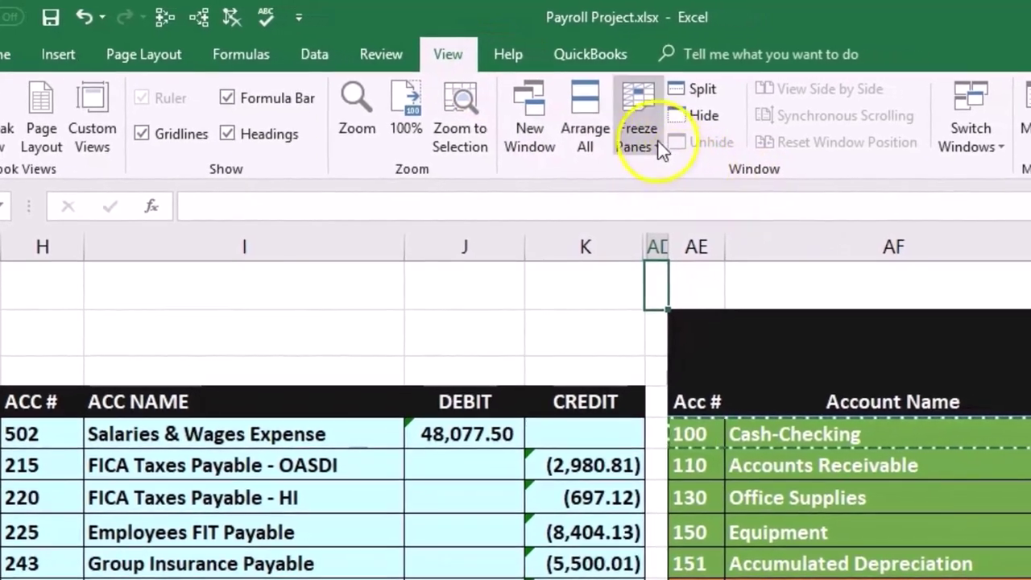
{"action": "left_click", "coordinate": [651, 143]}
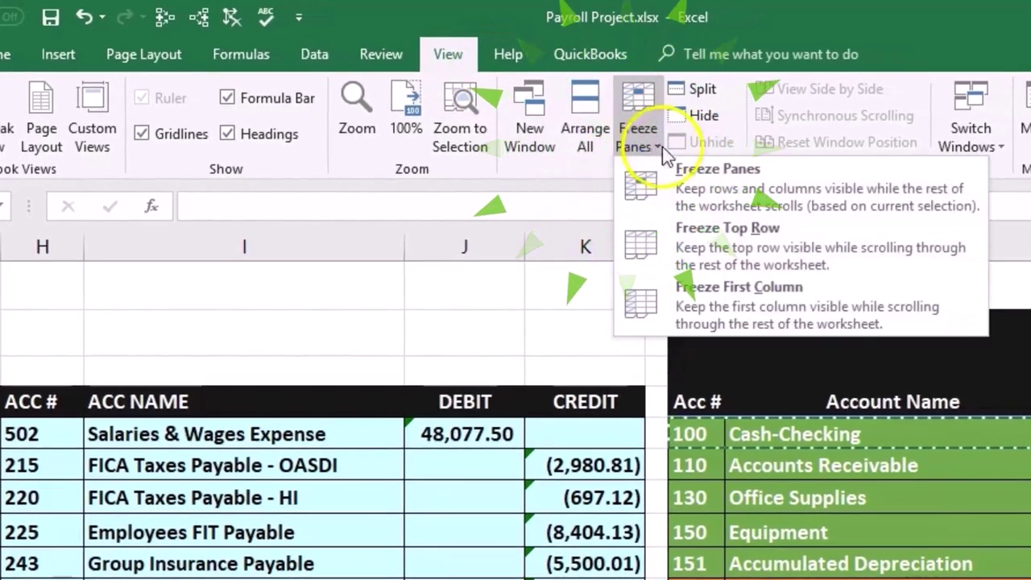
{"action": "left_click", "coordinate": [685, 179]}
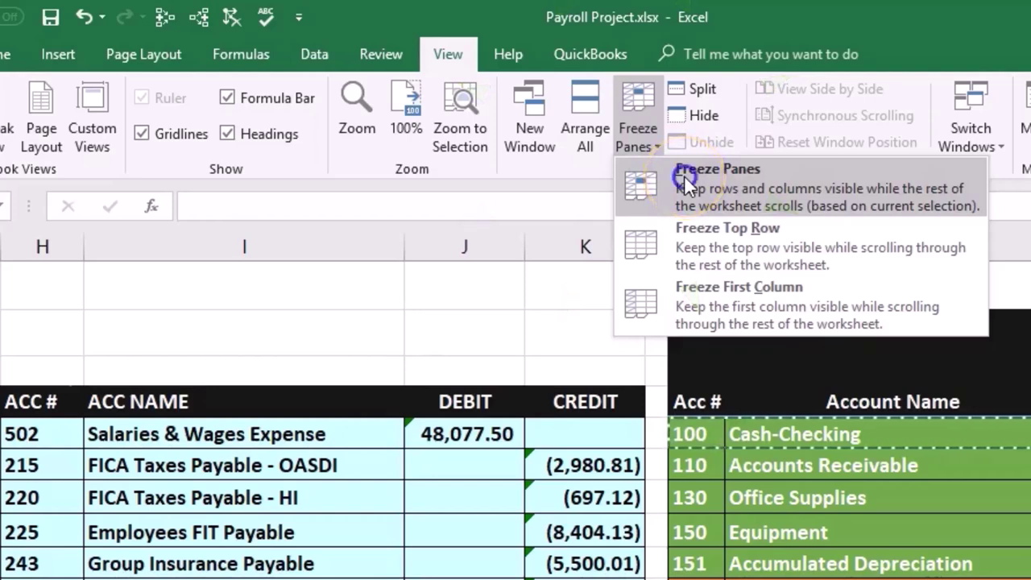
{"action": "left_click", "coordinate": [732, 554]}
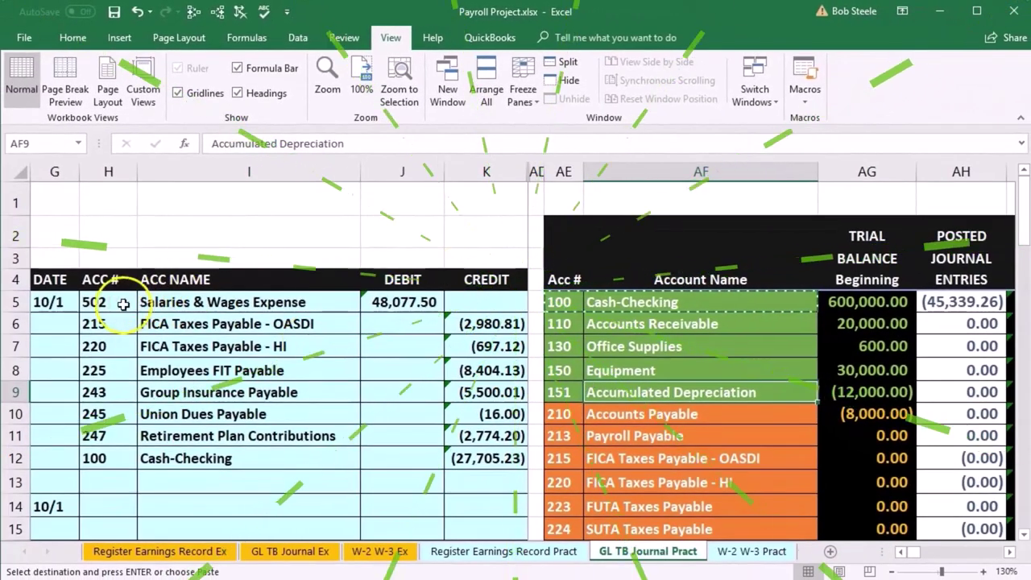
Step: Enter the date 10/1 in BM19, below the 9/1 posting in the Salaries & Wages Expense 502 ledger account
{"action": "left_click_drag", "start_coordinate": [109, 302], "coordinate": [146, 305]}
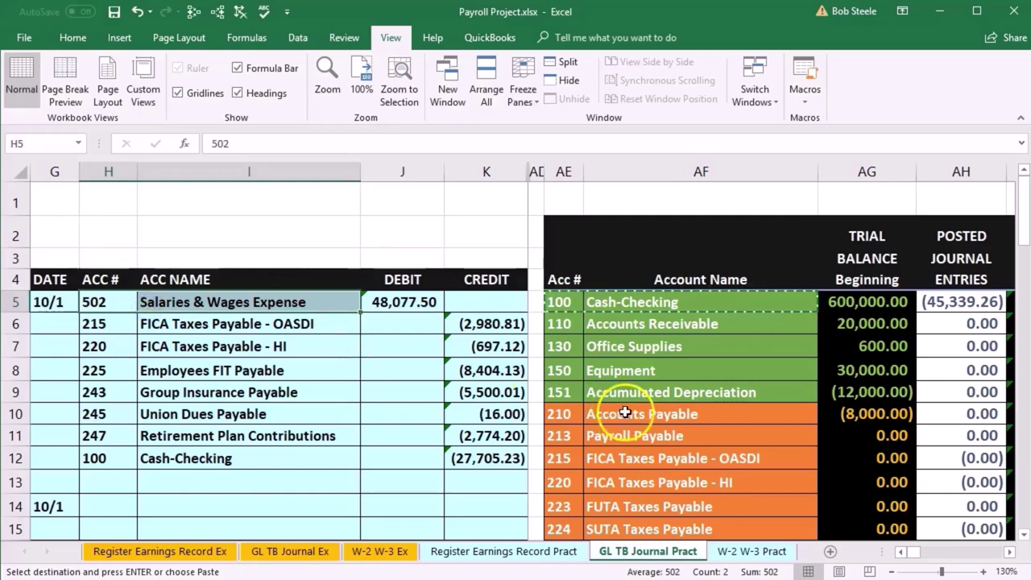
{"action": "scroll", "coordinate": [625, 413], "scroll_direction": "down", "scroll_amount": 1}
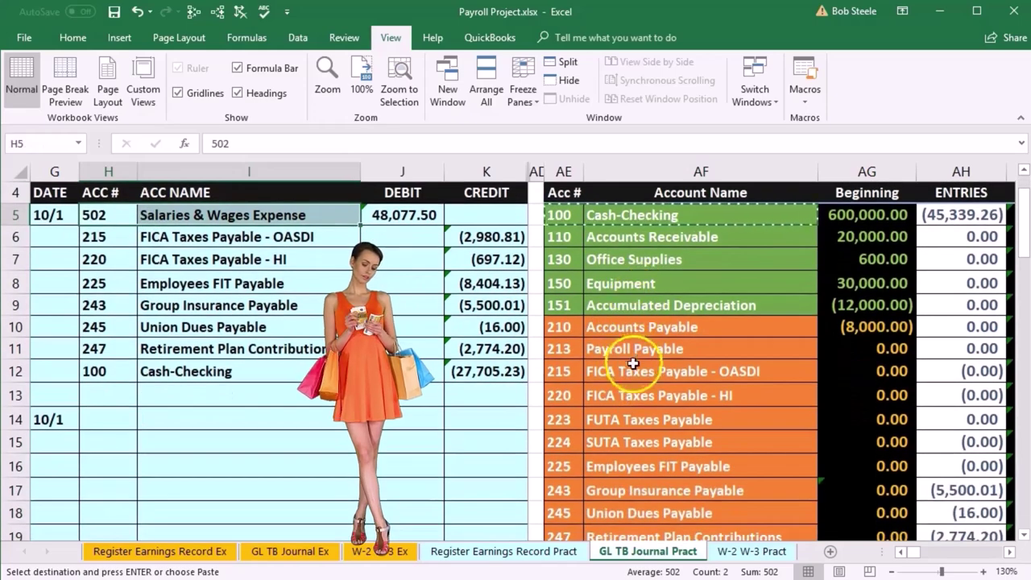
{"action": "scroll", "coordinate": [633, 361], "scroll_direction": "down", "scroll_amount": 3}
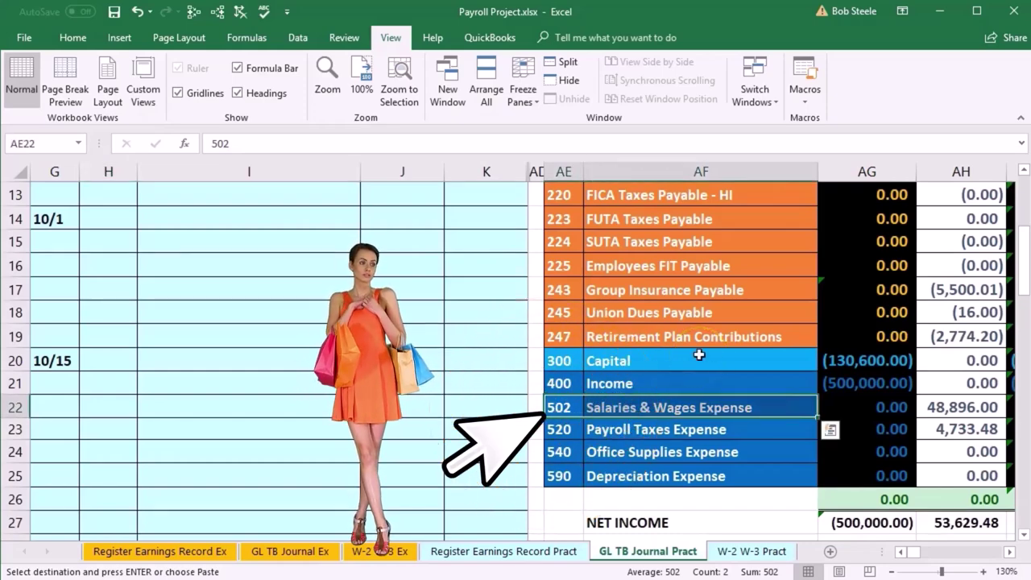
{"action": "key", "text": "Right"}
{"action": "key", "text": "Right"}
{"action": "key", "text": "Right"}
{"action": "key", "text": "Right"}
{"action": "key", "text": "Right"}
{"action": "key", "text": "Right"}
{"action": "key", "text": "Right"}
{"action": "key", "text": "Right"}
{"action": "key", "text": "Right"}
{"action": "key", "text": "Right"}
{"action": "key", "text": "Right"}
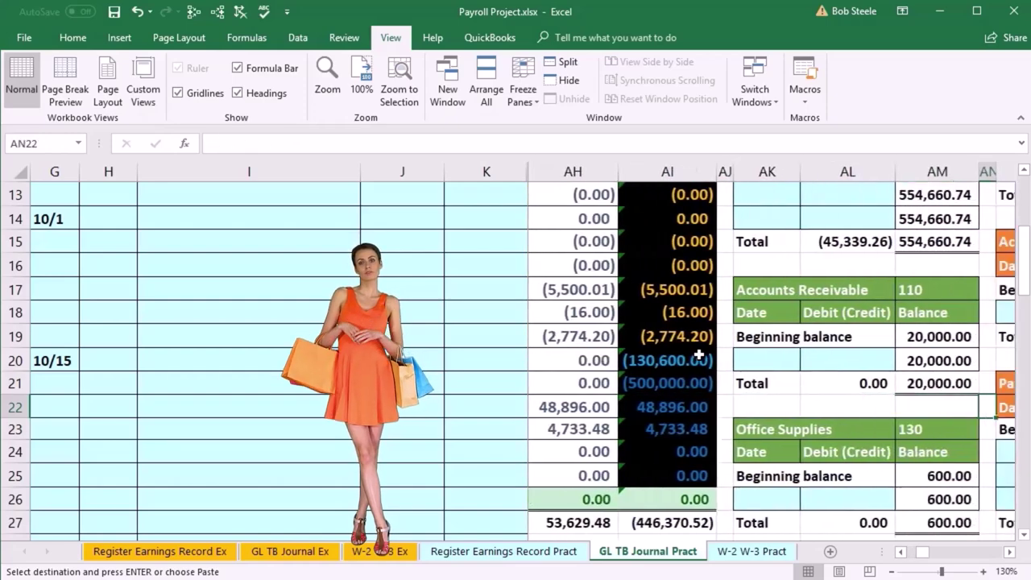
{"action": "key", "text": "Right"}
{"action": "key", "text": "Right"}
{"action": "key", "text": "Right"}
{"action": "key", "text": "Right"}
{"action": "key", "text": "Right"}
{"action": "key", "text": "Right"}
{"action": "key", "text": "Right"}
{"action": "key", "text": "Right"}
{"action": "key", "text": "Right"}
{"action": "key", "text": "Right"}
{"action": "key", "text": "Right"}
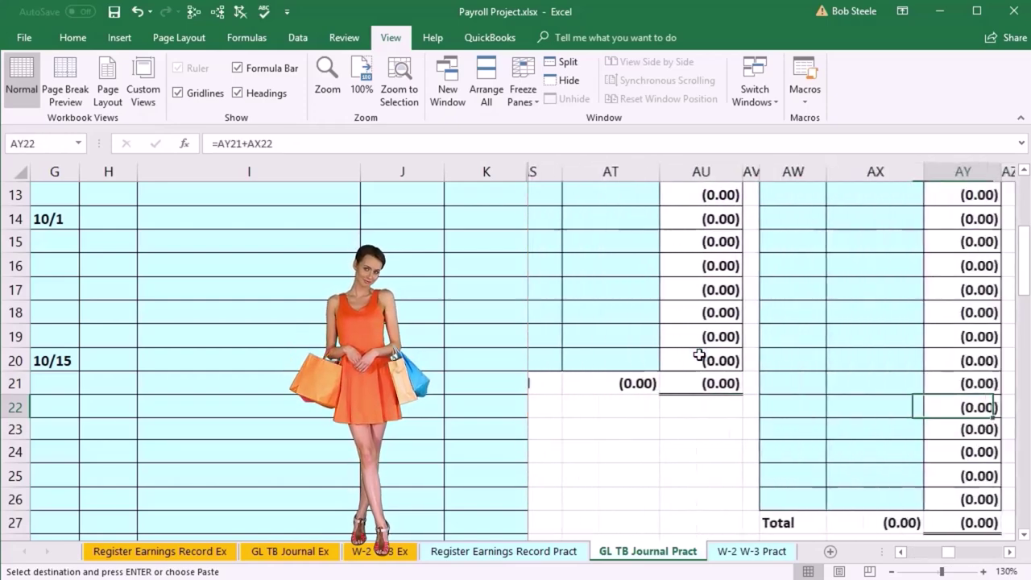
{"action": "key", "text": "Right"}
{"action": "key", "text": "Right"}
{"action": "key", "text": "Right"}
{"action": "key", "text": "Right"}
{"action": "key", "text": "Right"}
{"action": "key", "text": "Right"}
{"action": "key", "text": "Right"}
{"action": "key", "text": "Right"}
{"action": "key", "text": "Right"}
{"action": "key", "text": "Right"}
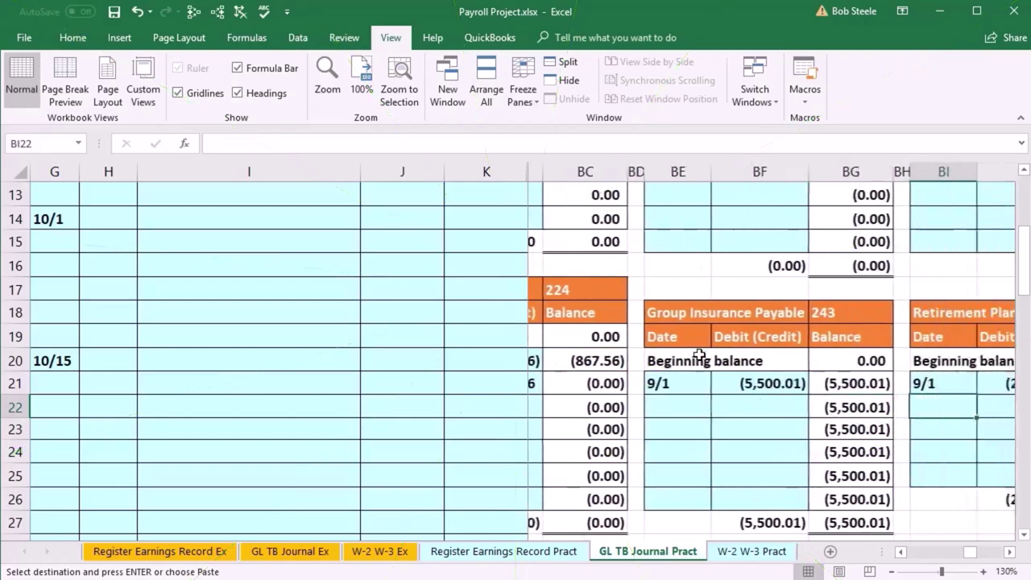
{"action": "key", "text": "Right"}
{"action": "key", "text": "Right"}
{"action": "key", "text": "Right"}
{"action": "key", "text": "Right"}
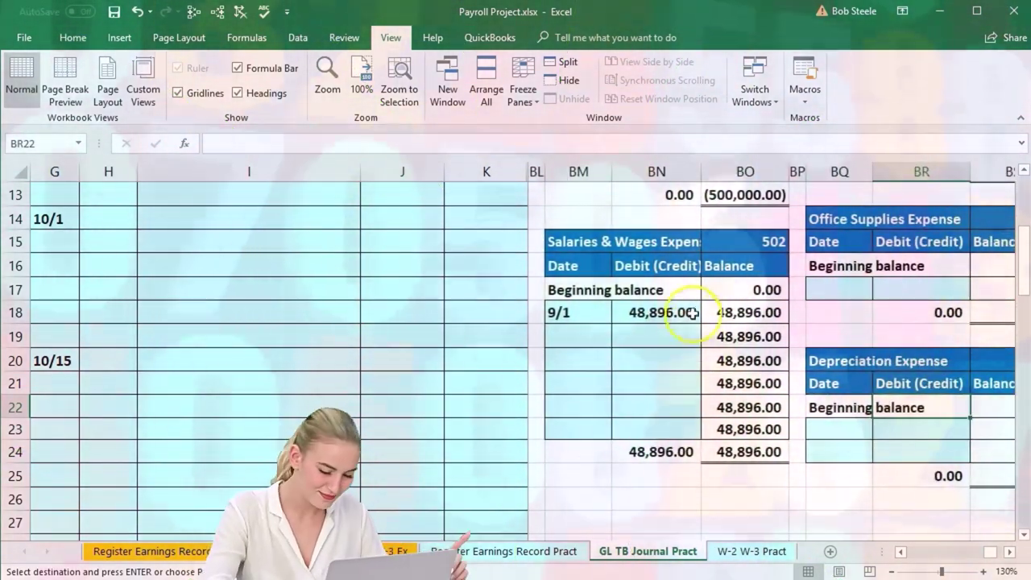
{"action": "left_click", "coordinate": [586, 333]}
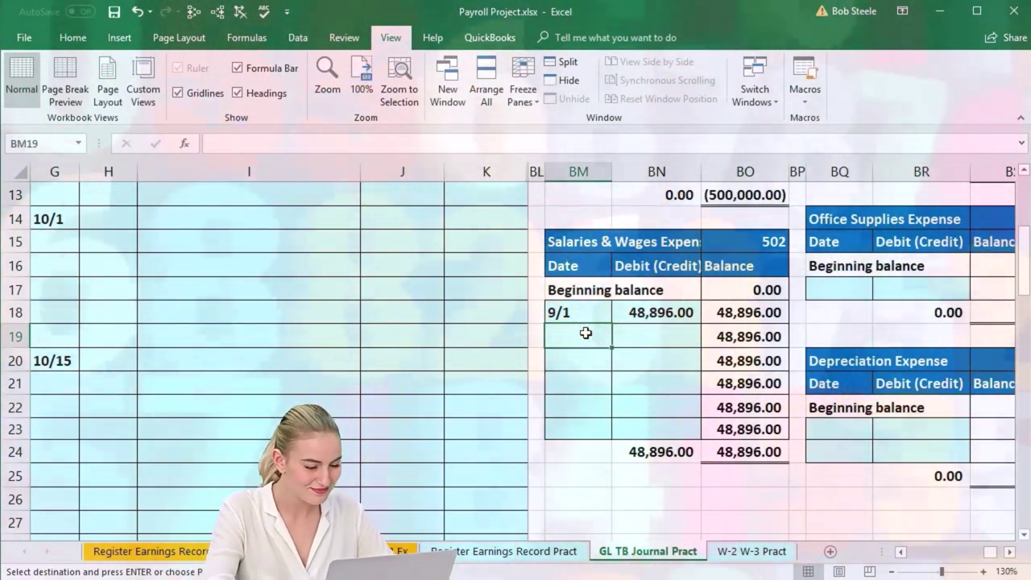
{"action": "type", "text": "10/"}
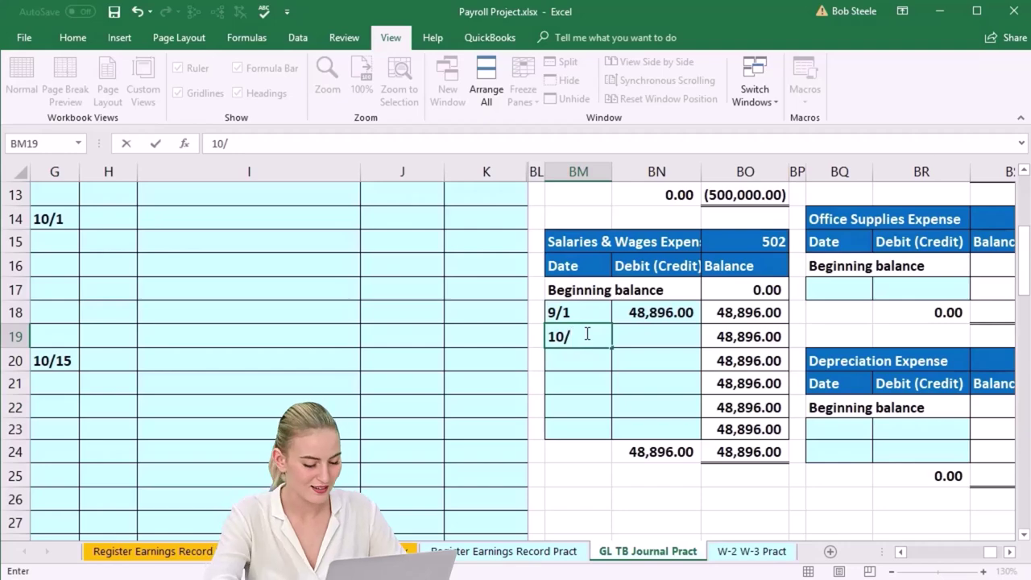
{"action": "type", "text": "1"}
{"action": "key", "text": "Tab"}
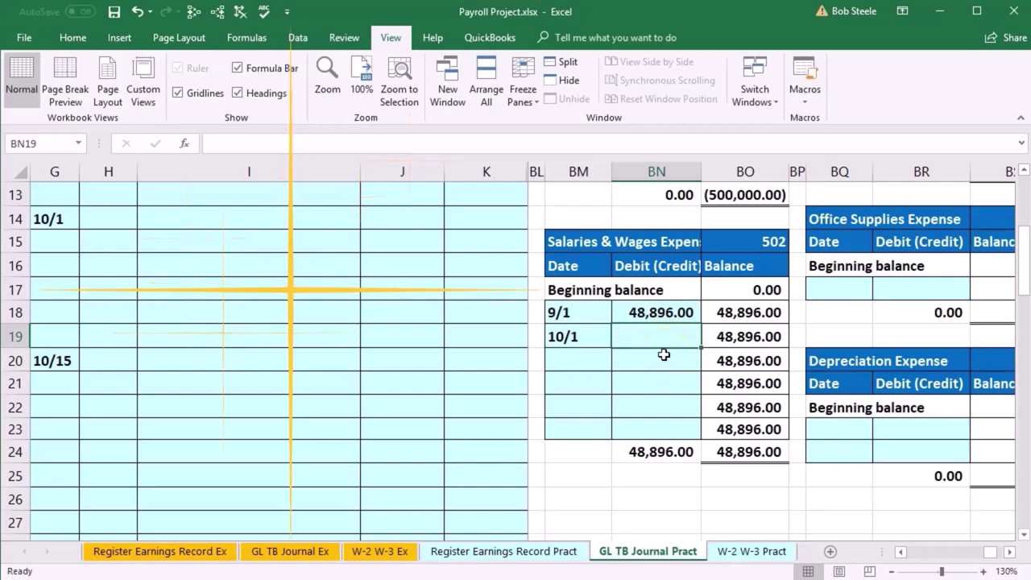
Step: Link the ledger amount in BN19 to the journal debit in J5 and check the running balance formula in BO19
{"action": "type", "text": "="}
{"action": "scroll", "coordinate": [349, 437], "scroll_direction": "up", "scroll_amount": 4}
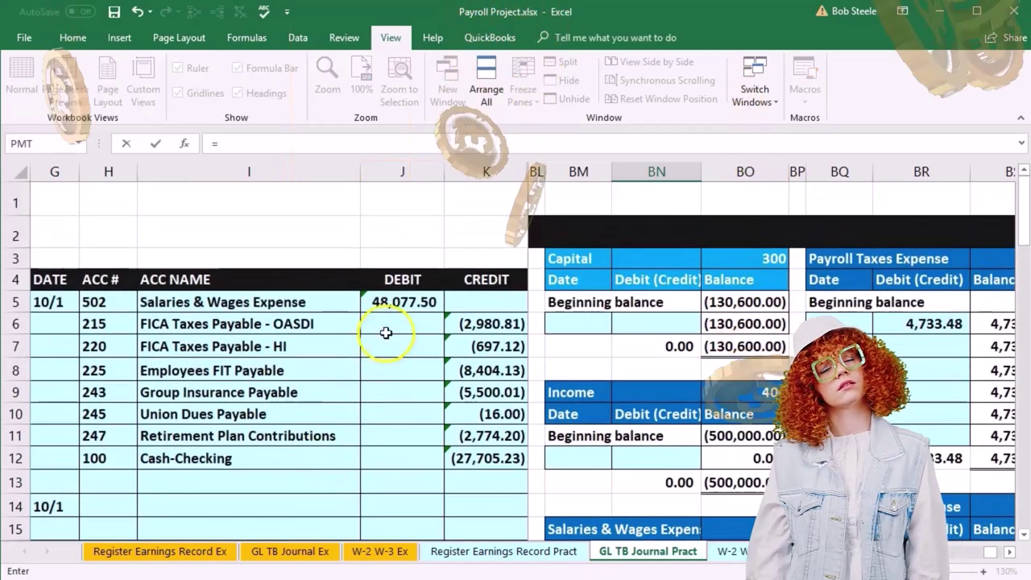
{"action": "left_click", "coordinate": [402, 302]}
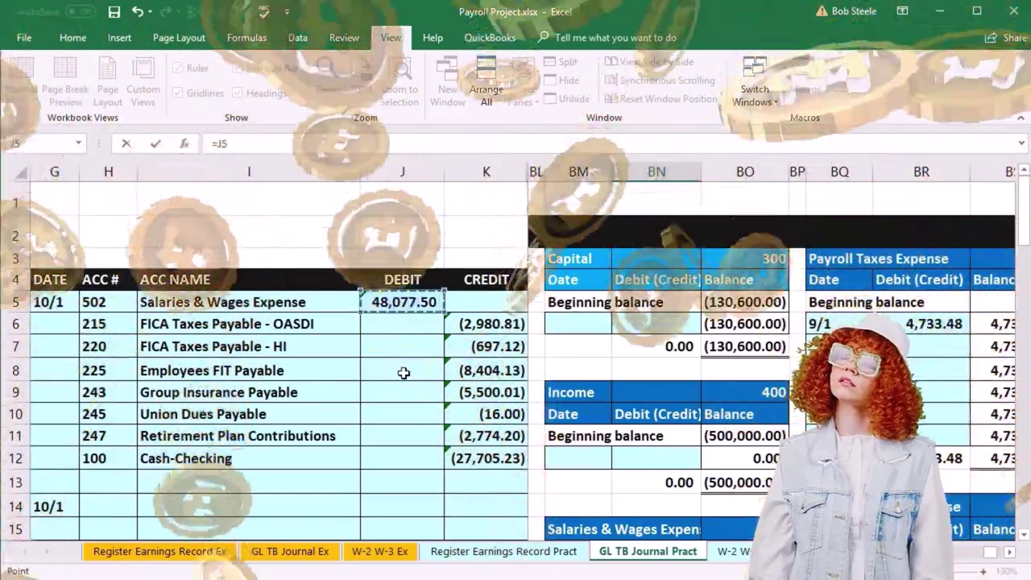
{"action": "key", "text": "Return"}
{"action": "scroll", "coordinate": [666, 421], "scroll_direction": "down", "scroll_amount": 1}
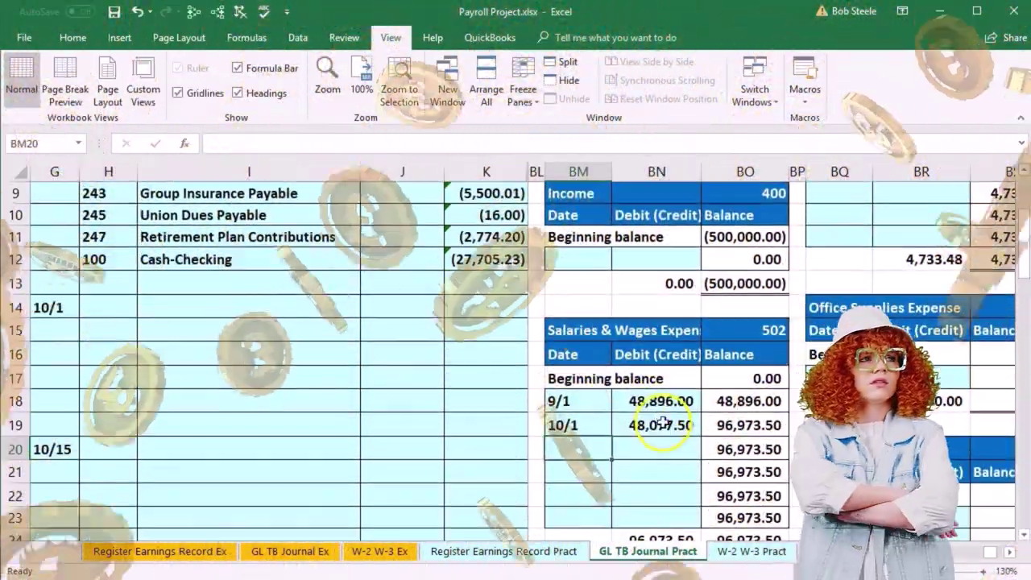
{"action": "left_click", "coordinate": [750, 425]}
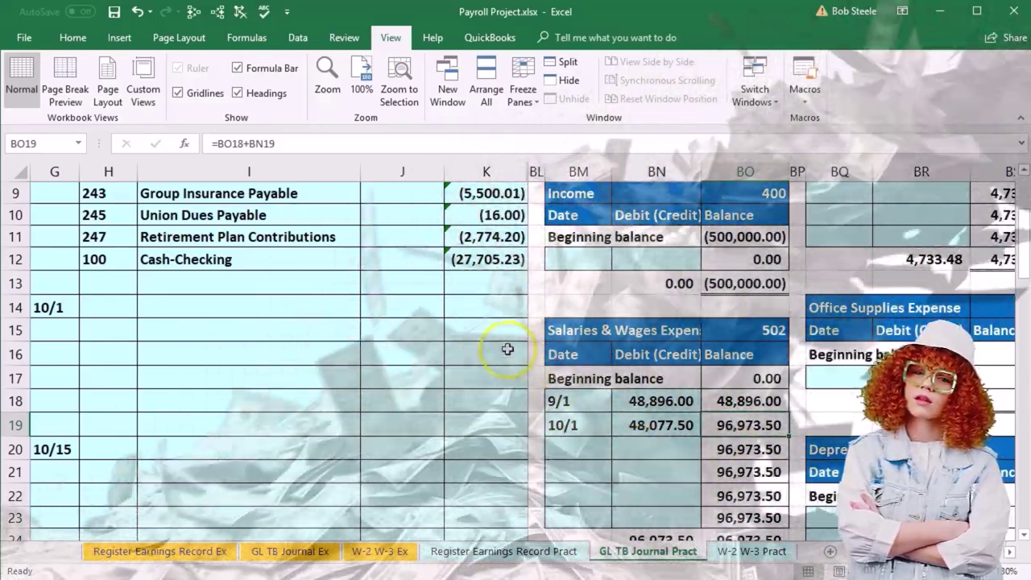
Step: Return to the trial balance and check the Salaries & Wages Expense posting and its ending balance link in AI22
{"action": "left_click", "coordinate": [508, 349]}
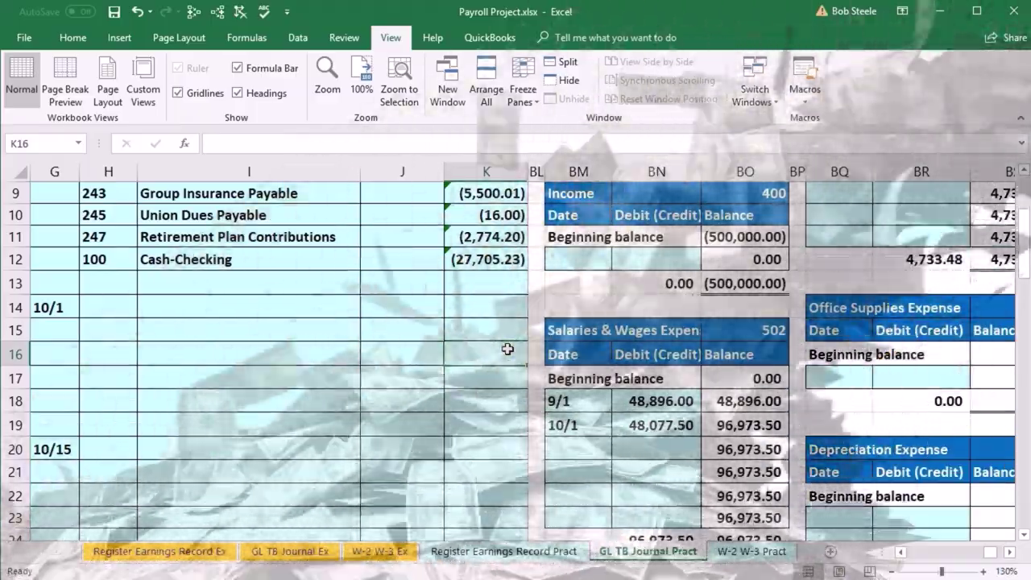
{"action": "key", "text": "ctrl+Right"}
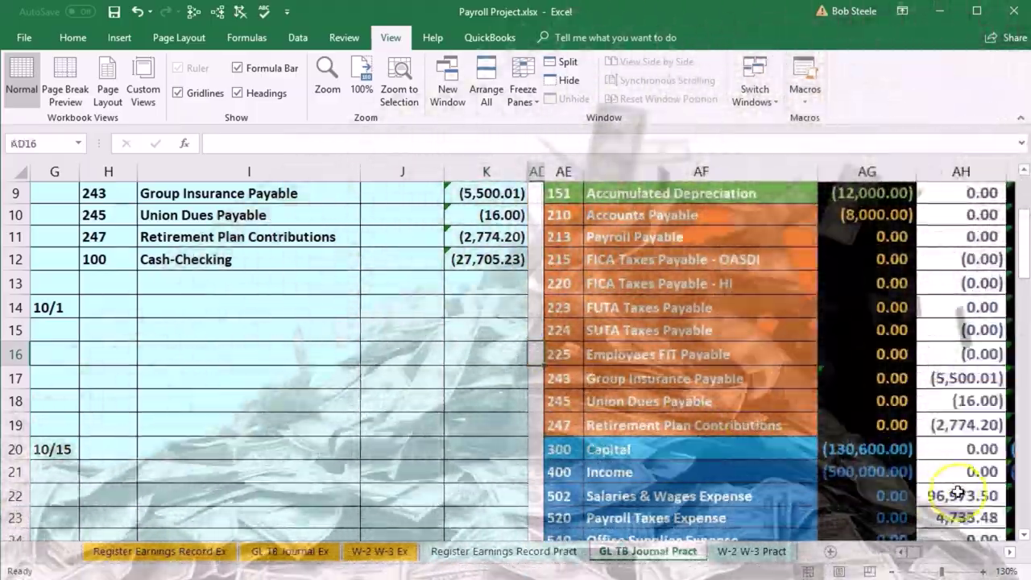
{"action": "left_click", "coordinate": [960, 495]}
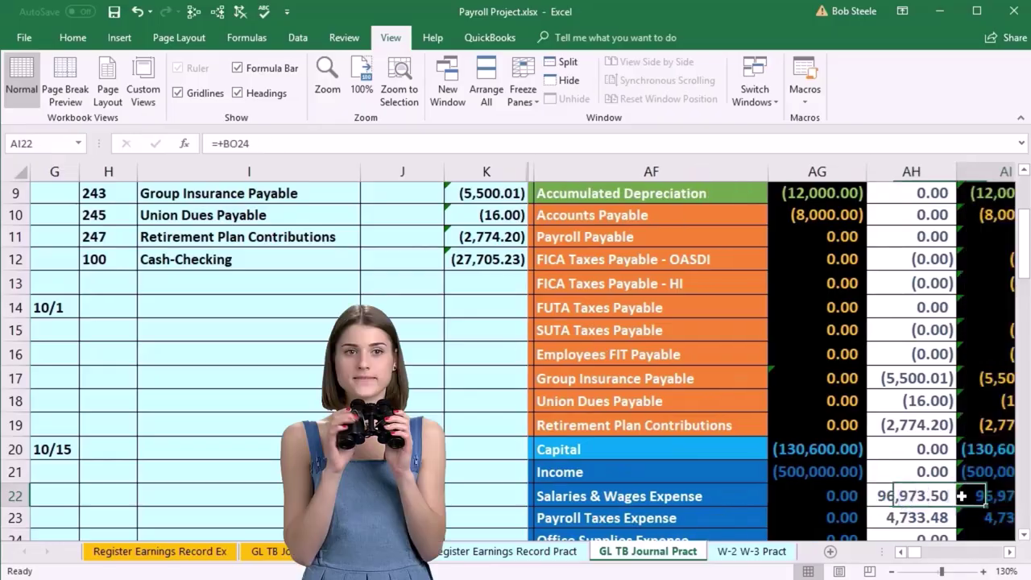
{"action": "key", "text": "Left"}
{"action": "key", "text": "Left"}
{"action": "key", "text": "Left"}
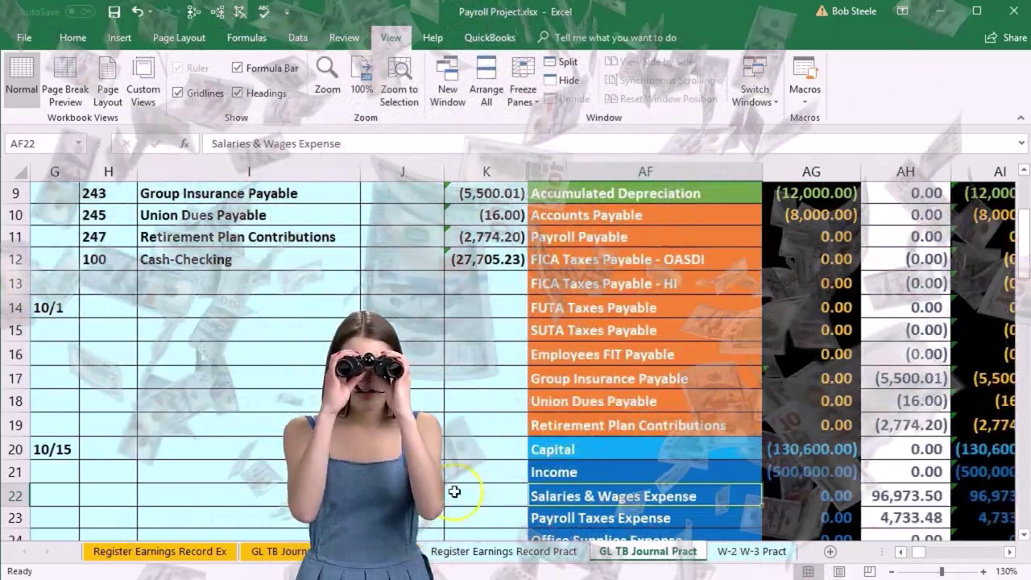
{"action": "scroll", "coordinate": [751, 270], "scroll_direction": "up", "scroll_amount": 3}
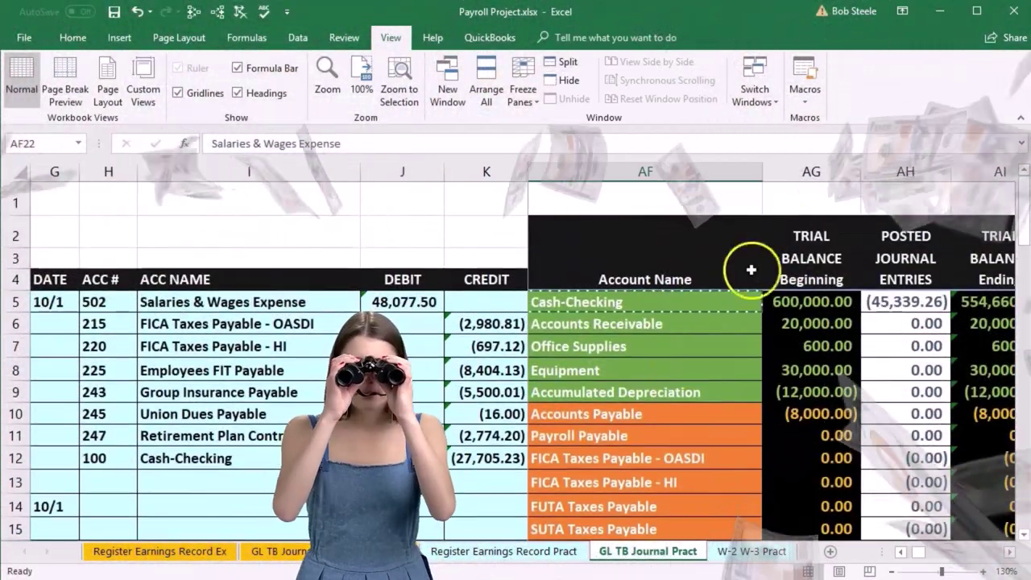
Step: Narrow the trial balance's Account Name column AF so more of the balance columns fit beside the journal entry
{"action": "left_click_drag", "start_coordinate": [761, 173], "coordinate": [736, 176]}
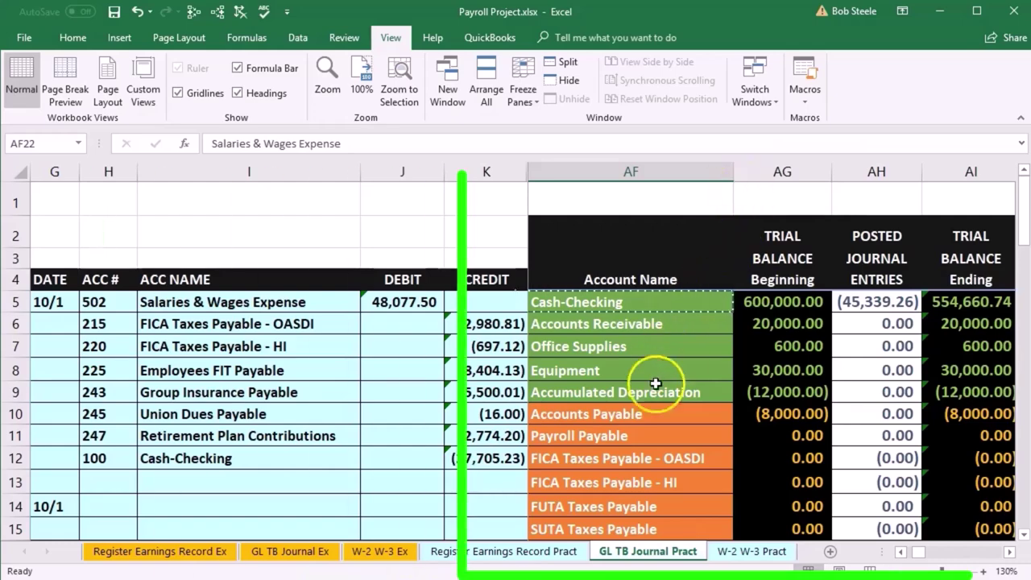
{"action": "left_click", "coordinate": [440, 362]}
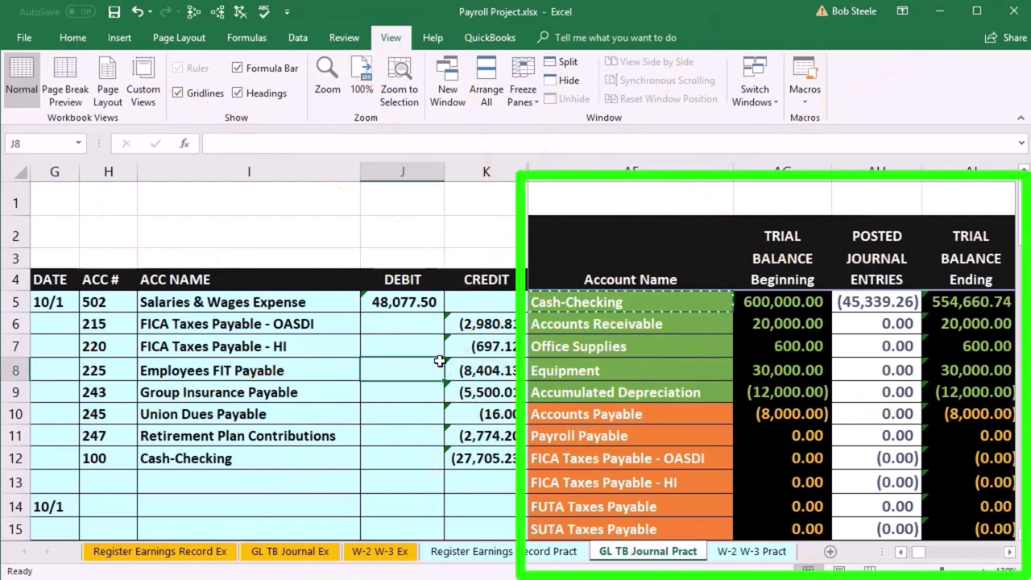
{"action": "left_click_drag", "start_coordinate": [77, 326], "coordinate": [177, 318]}
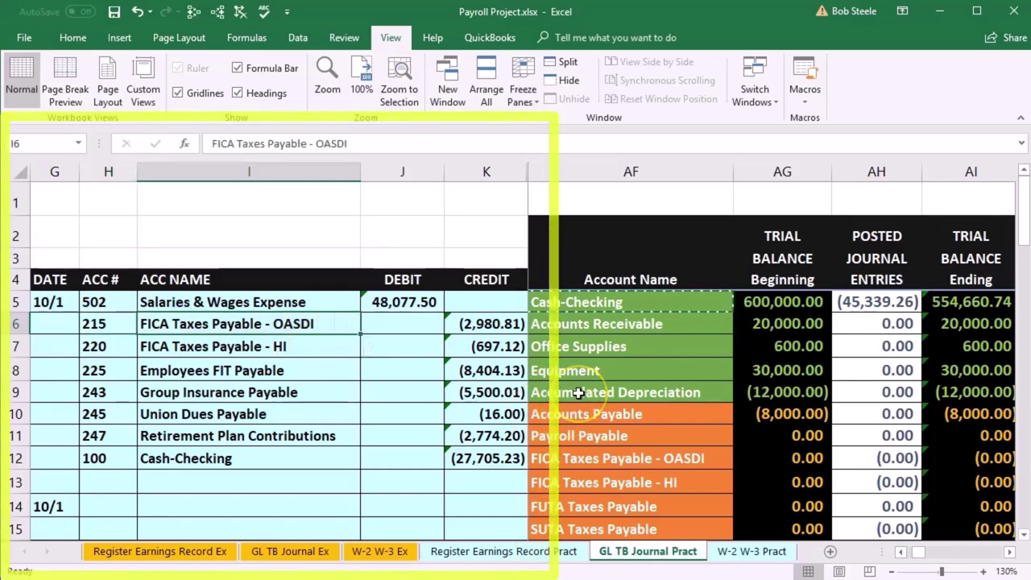
{"action": "key", "text": "Right"}
{"action": "key", "text": "Right"}
{"action": "key", "text": "Right"}
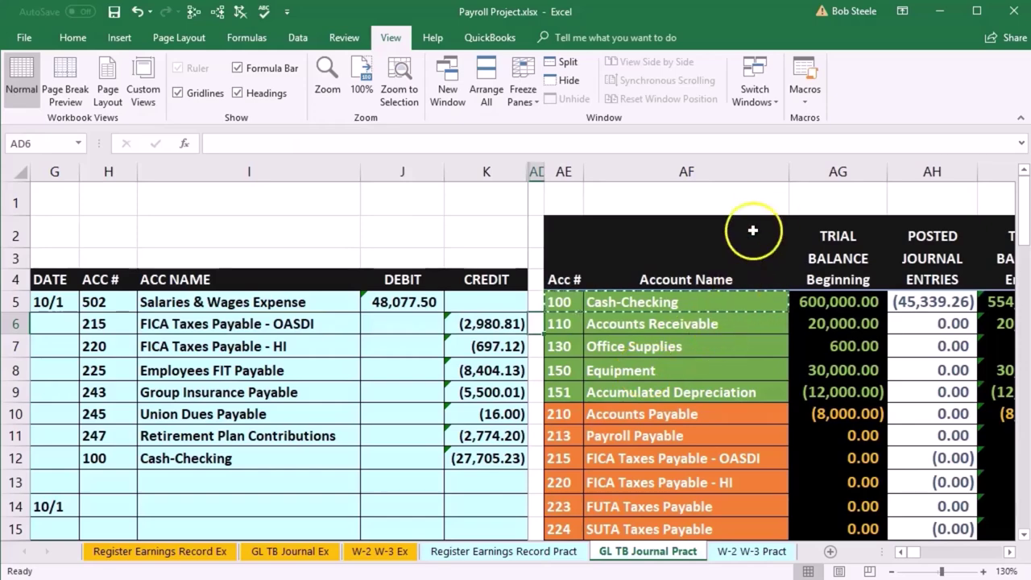
{"action": "left_click_drag", "start_coordinate": [750, 171], "coordinate": [750, 171]}
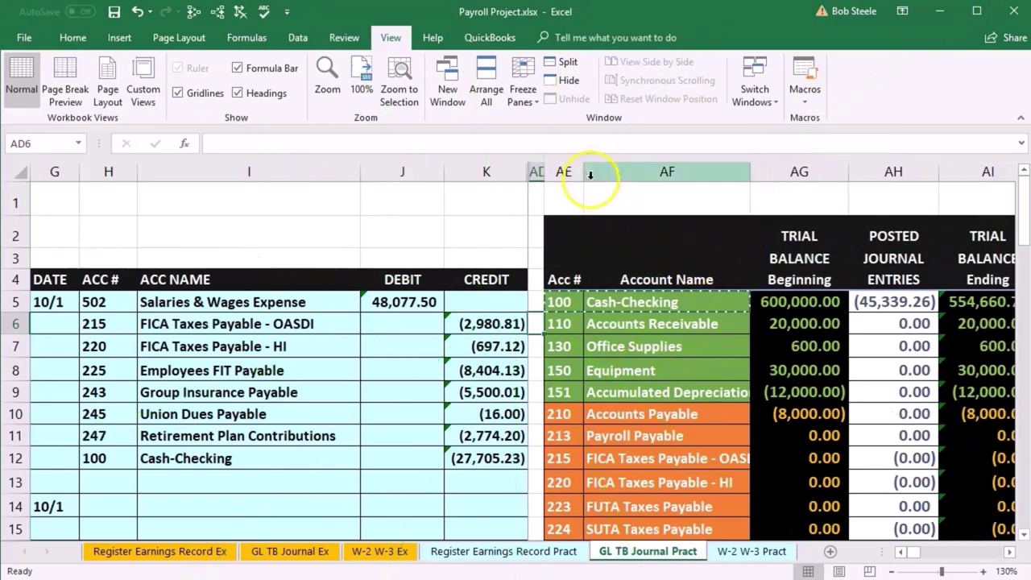
{"action": "left_click_drag", "start_coordinate": [744, 170], "coordinate": [740, 171]}
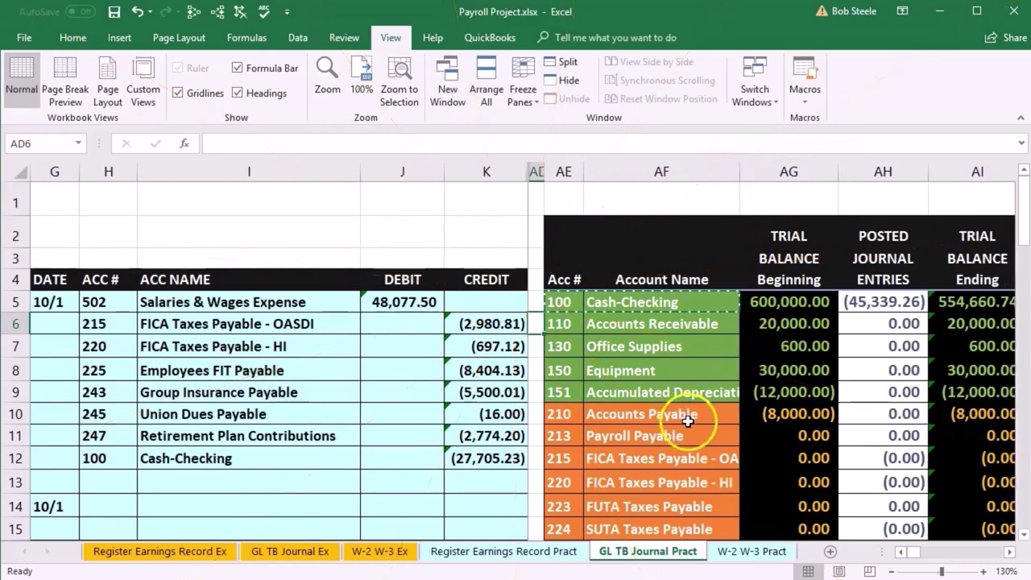
Step: Enter the date 10/1 in AS9, below the 9/15 posting in the FICA Taxes Payable - OASDI 215 ledger account
{"action": "scroll", "coordinate": [676, 445], "scroll_direction": "down", "scroll_amount": 1}
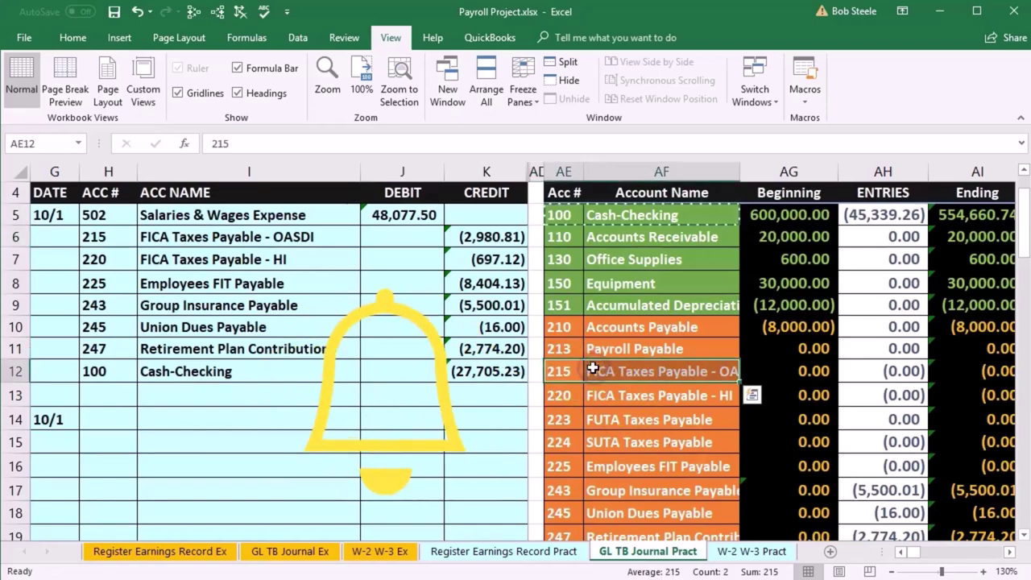
{"action": "key", "text": "Right"}
{"action": "key", "text": "Right"}
{"action": "key", "text": "Right"}
{"action": "key", "text": "Right"}
{"action": "key", "text": "Right"}
{"action": "key", "text": "Right"}
{"action": "key", "text": "Right"}
{"action": "key", "text": "Right"}
{"action": "key", "text": "Right"}
{"action": "key", "text": "Right"}
{"action": "key", "text": "Right"}
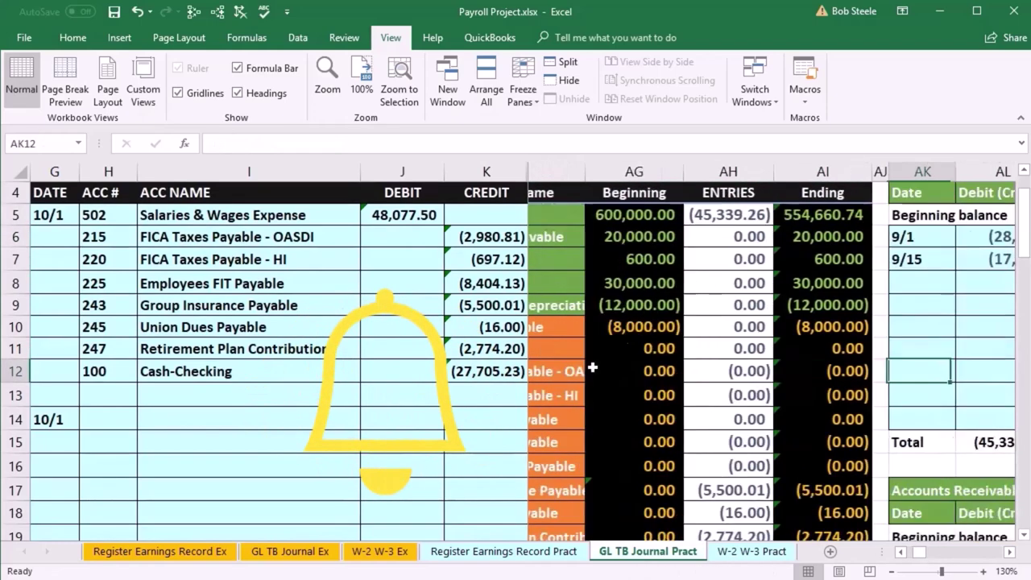
{"action": "key", "text": "Right"}
{"action": "key", "text": "Right"}
{"action": "key", "text": "Right"}
{"action": "key", "text": "Right"}
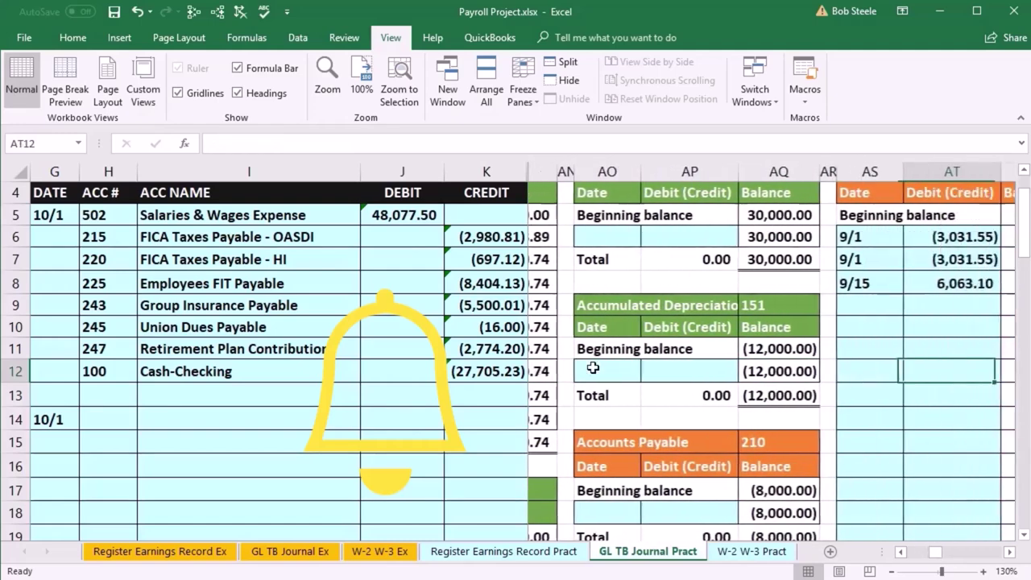
{"action": "scroll", "coordinate": [642, 401], "scroll_direction": "down", "scroll_amount": 4}
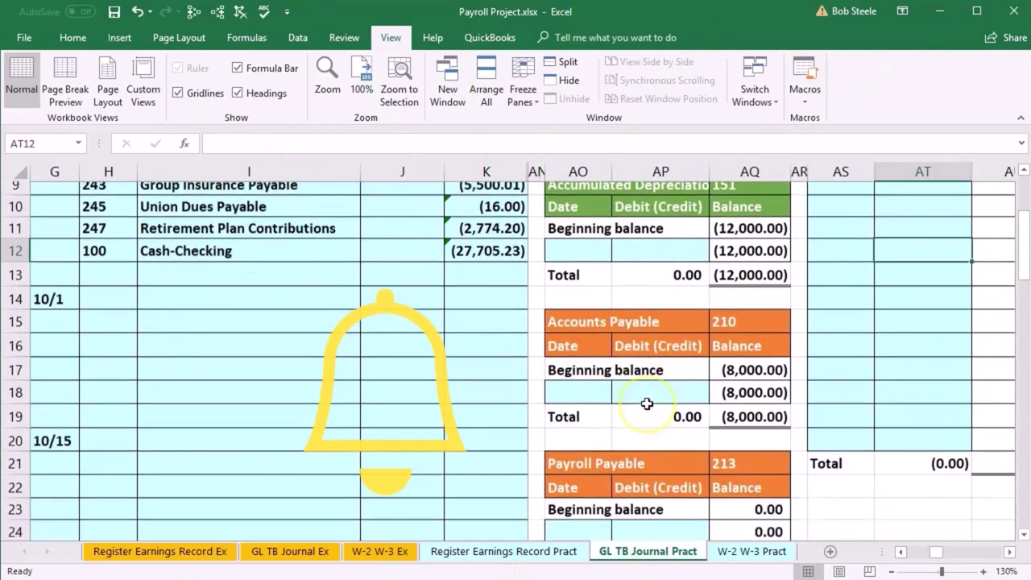
{"action": "scroll", "coordinate": [648, 403], "scroll_direction": "up", "scroll_amount": 5}
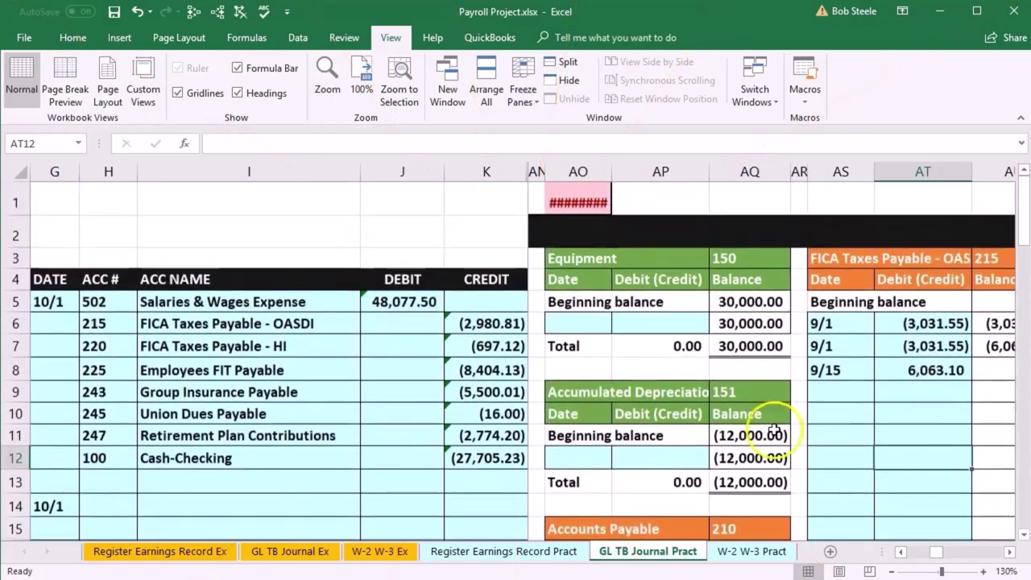
{"action": "left_click", "coordinate": [918, 371]}
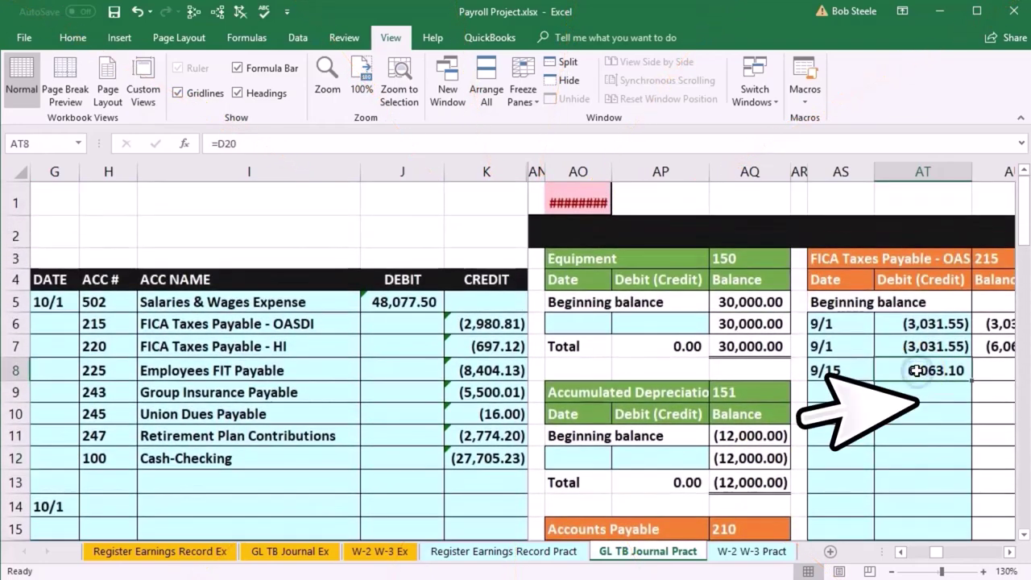
{"action": "key", "text": "Right"}
{"action": "key", "text": "Right"}
{"action": "key", "text": "Right"}
{"action": "key", "text": "Right"}
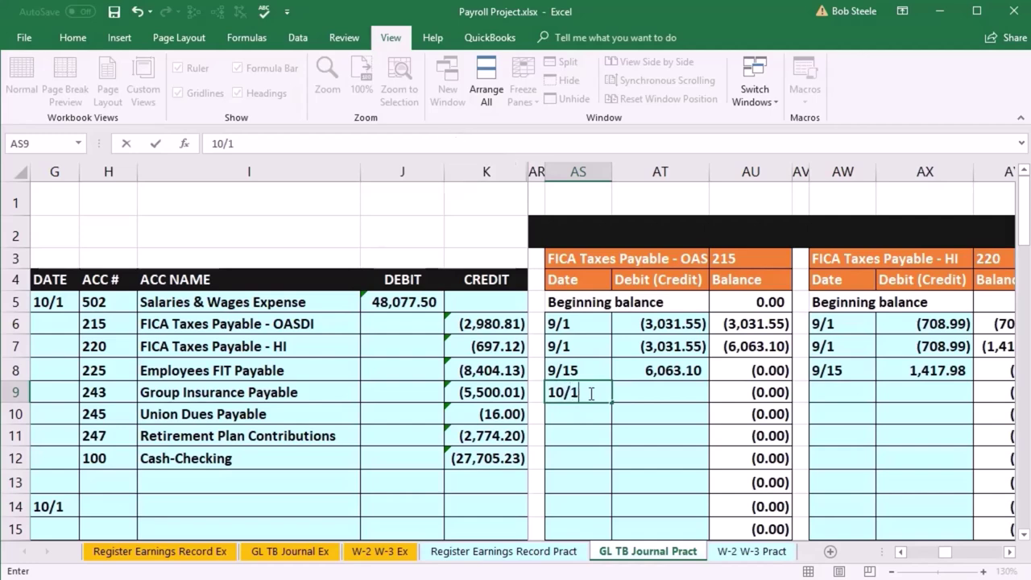
{"action": "key", "text": "Tab"}
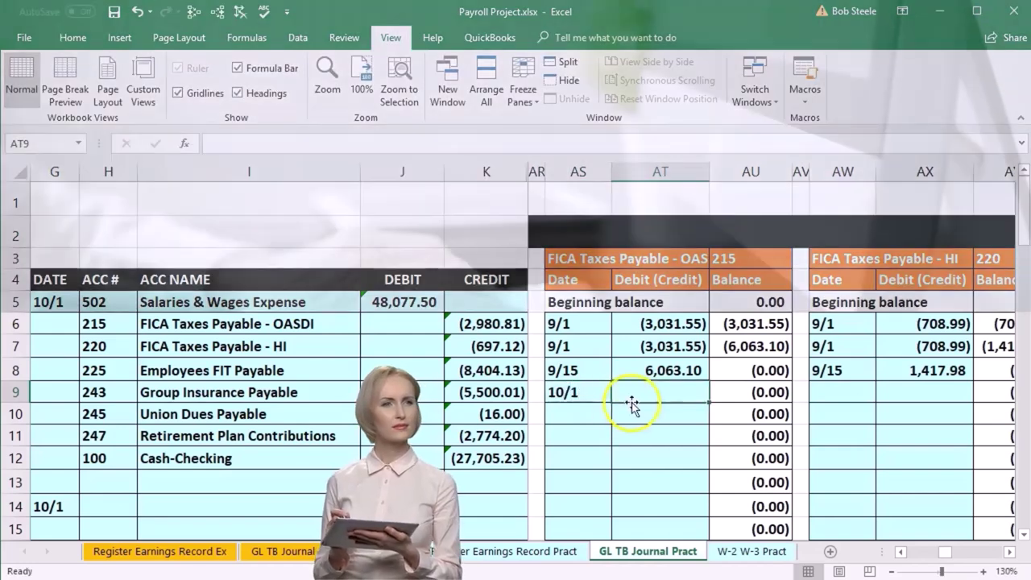
Step: Link the ledger amount in AT9 to the journal credit in K6 and check the account's balance in the trial balance
{"action": "left_click", "coordinate": [638, 397]}
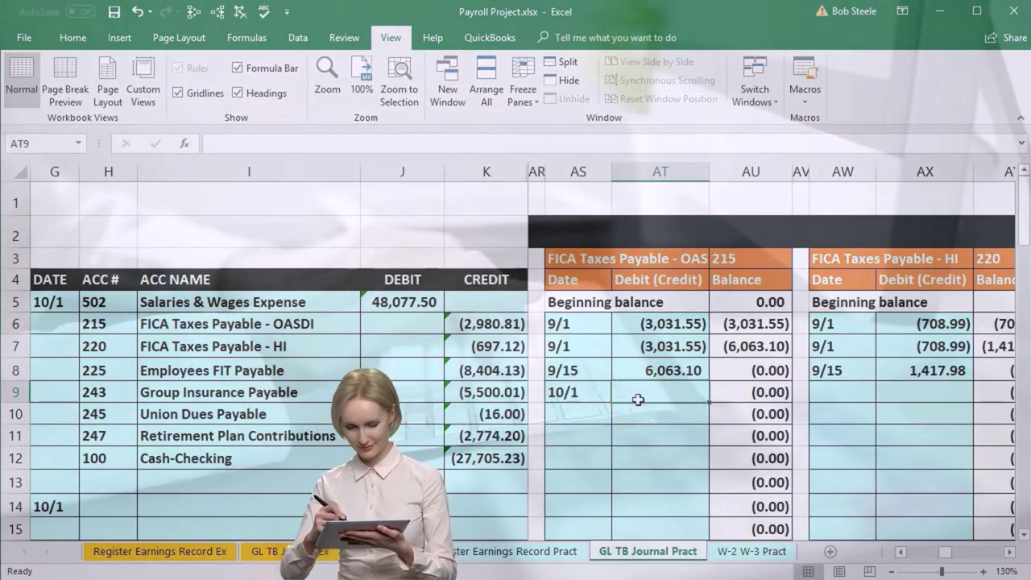
{"action": "type", "text": "="}
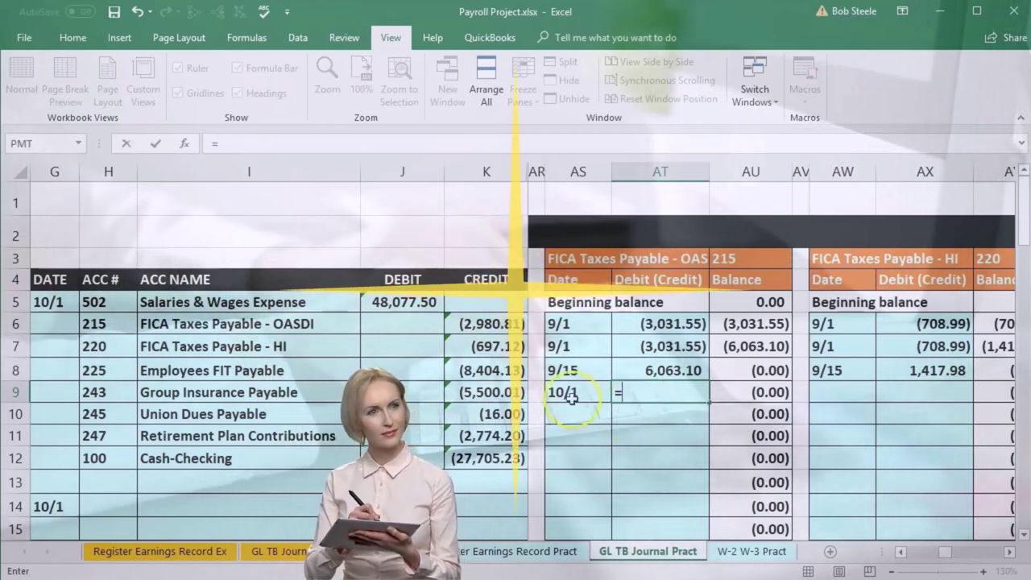
{"action": "left_click", "coordinate": [509, 330]}
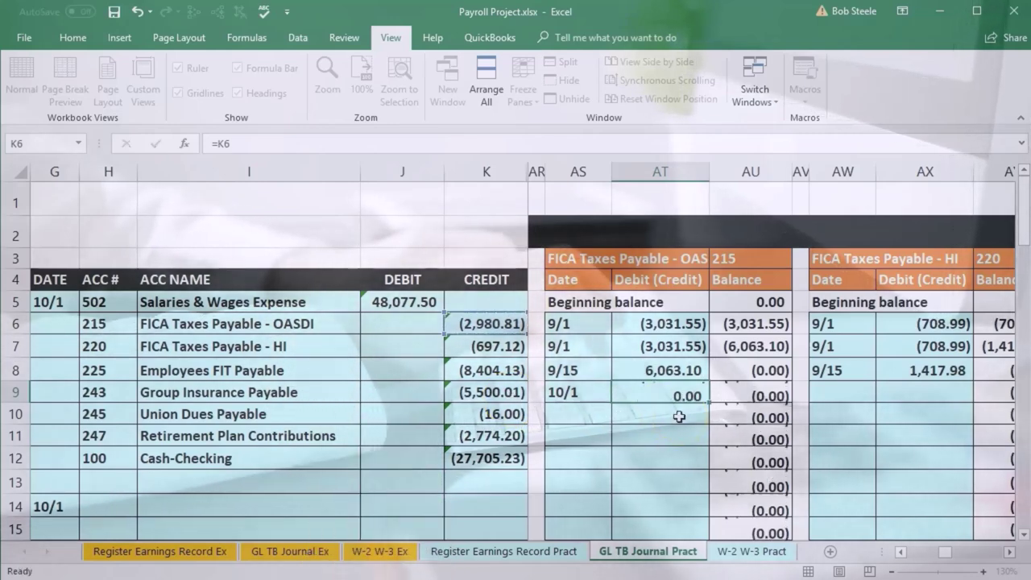
{"action": "key", "text": "Return"}
{"action": "left_click", "coordinate": [740, 390]}
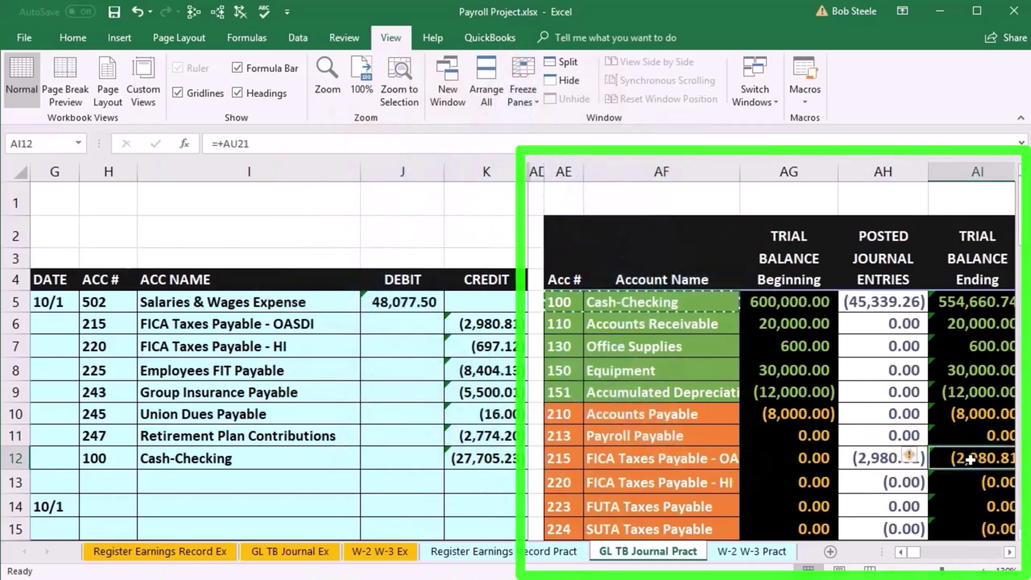
Step: Enter the date 10/1 in AW9, below the 9/15 posting in the FICA Taxes Payable - HI 220 ledger account
{"action": "left_click_drag", "start_coordinate": [108, 346], "coordinate": [168, 350]}
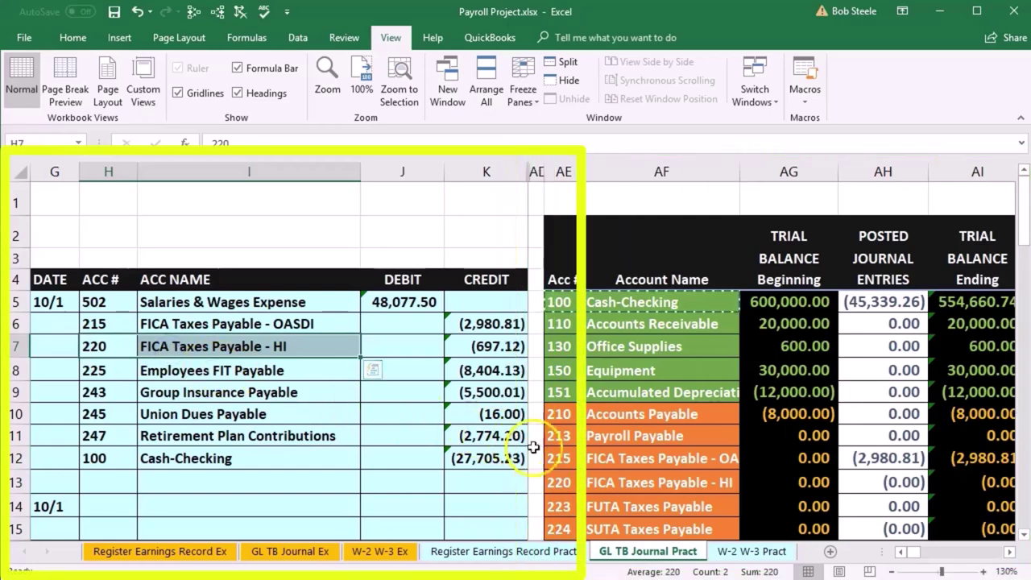
{"action": "left_click_drag", "start_coordinate": [570, 482], "coordinate": [605, 488]}
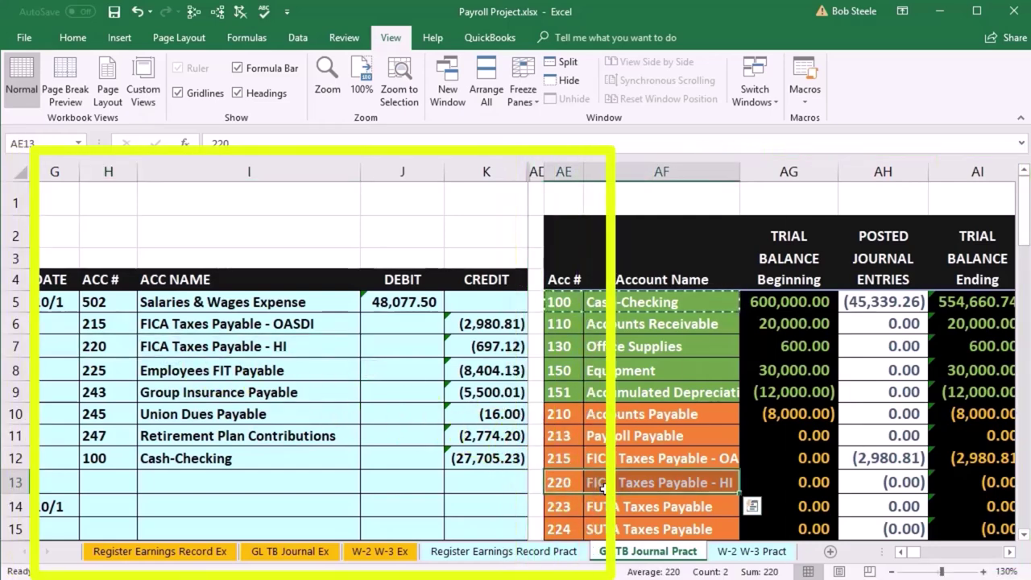
{"action": "key", "text": "Right"}
{"action": "key", "text": "Right"}
{"action": "key", "text": "Right"}
{"action": "key", "text": "Right"}
{"action": "key", "text": "Right"}
{"action": "key", "text": "Right"}
{"action": "key", "text": "Right"}
{"action": "key", "text": "Right"}
{"action": "key", "text": "Right"}
{"action": "key", "text": "Right"}
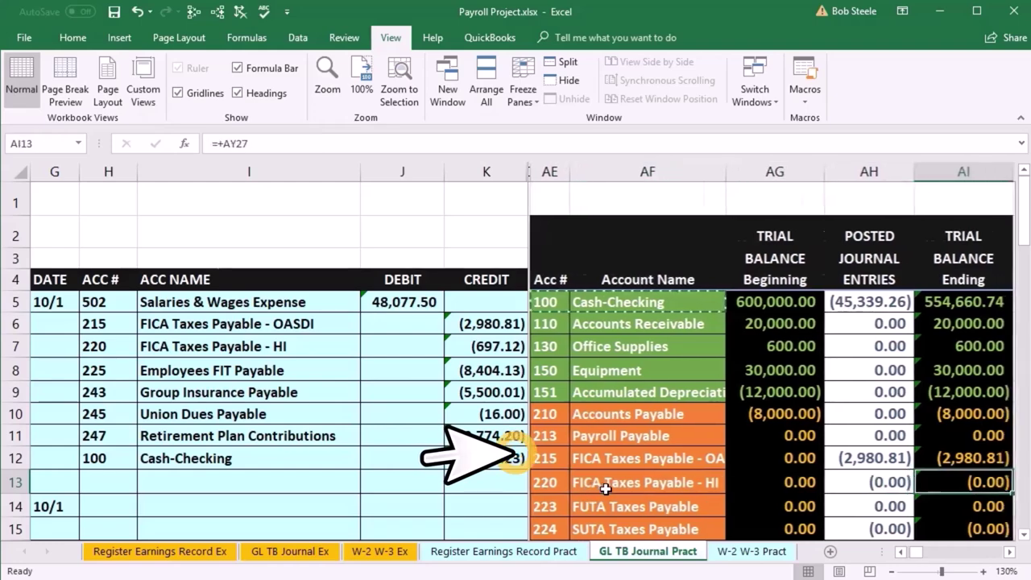
{"action": "key", "text": "Right"}
{"action": "key", "text": "Right"}
{"action": "key", "text": "Right"}
{"action": "key", "text": "Right"}
{"action": "key", "text": "Right"}
{"action": "key", "text": "Right"}
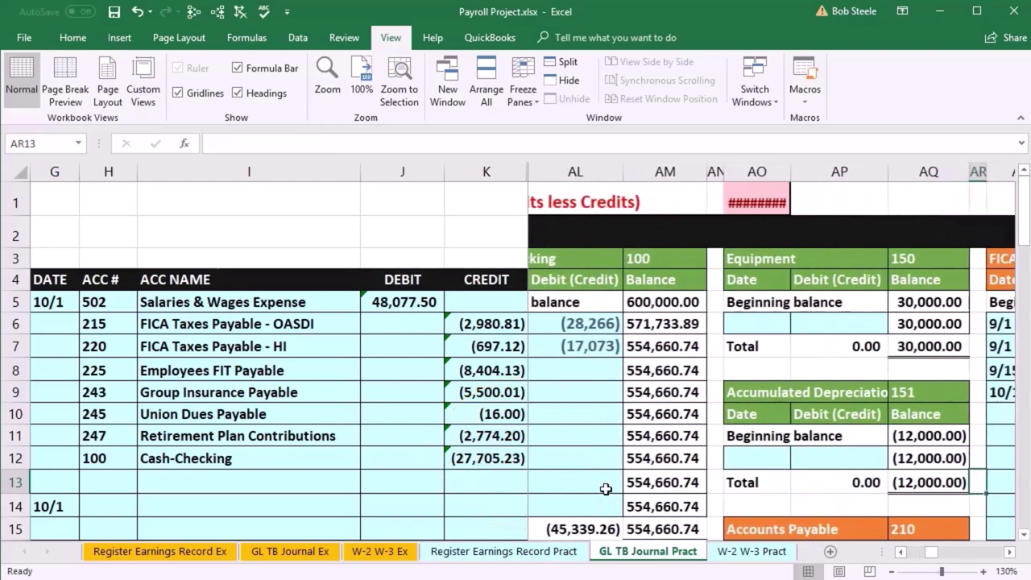
{"action": "key", "text": "Right"}
{"action": "key", "text": "Right"}
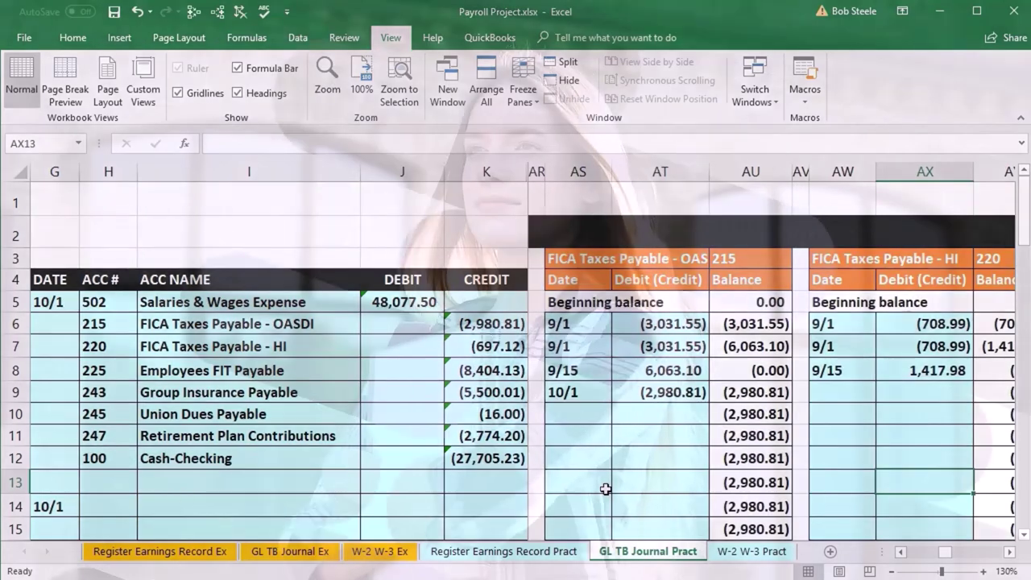
{"action": "key", "text": "Right"}
{"action": "key", "text": "Right"}
{"action": "key", "text": "Right"}
{"action": "key", "text": "Right"}
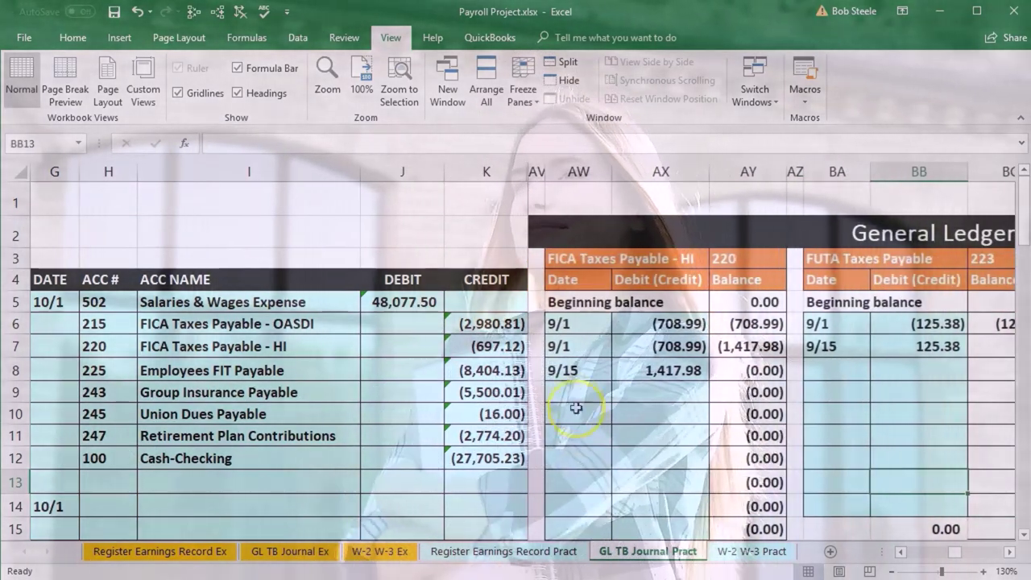
{"action": "left_click", "coordinate": [574, 392]}
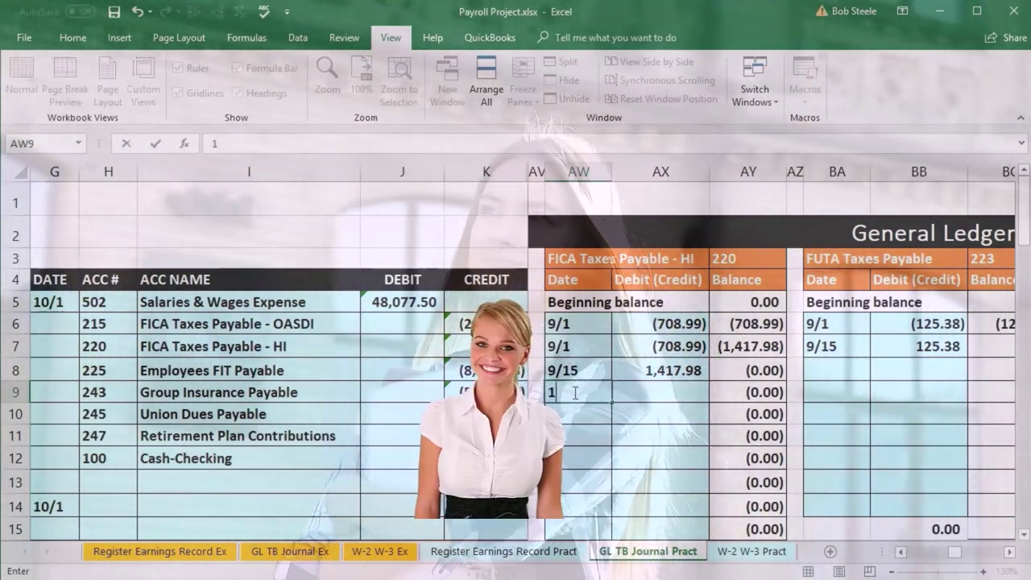
{"action": "type", "text": "10/1"}
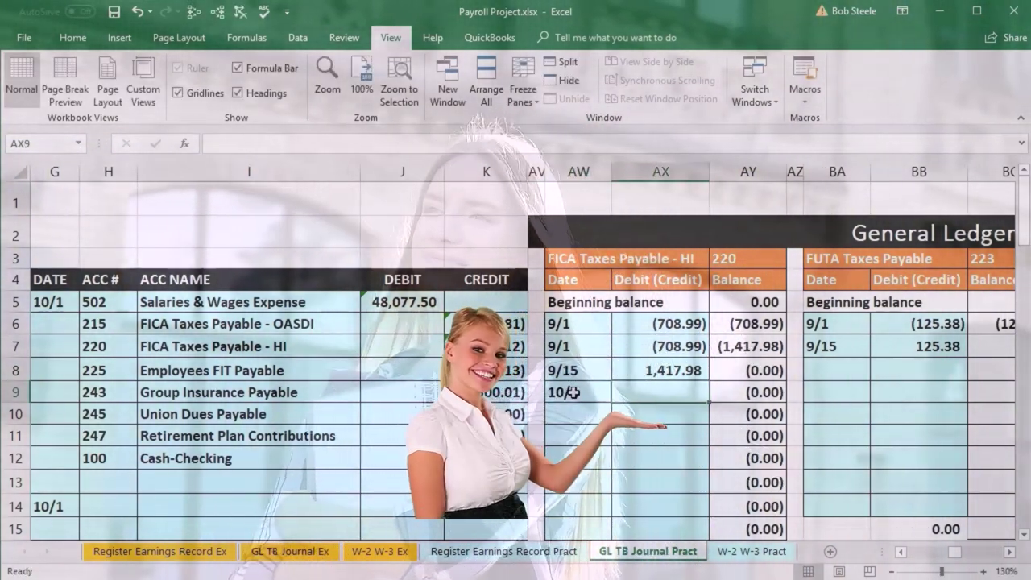
Step: Link the ledger amount in AX9 to the journal credit in K7 and check account 220's ending balance in the trial balance
{"action": "key", "text": "Tab"}
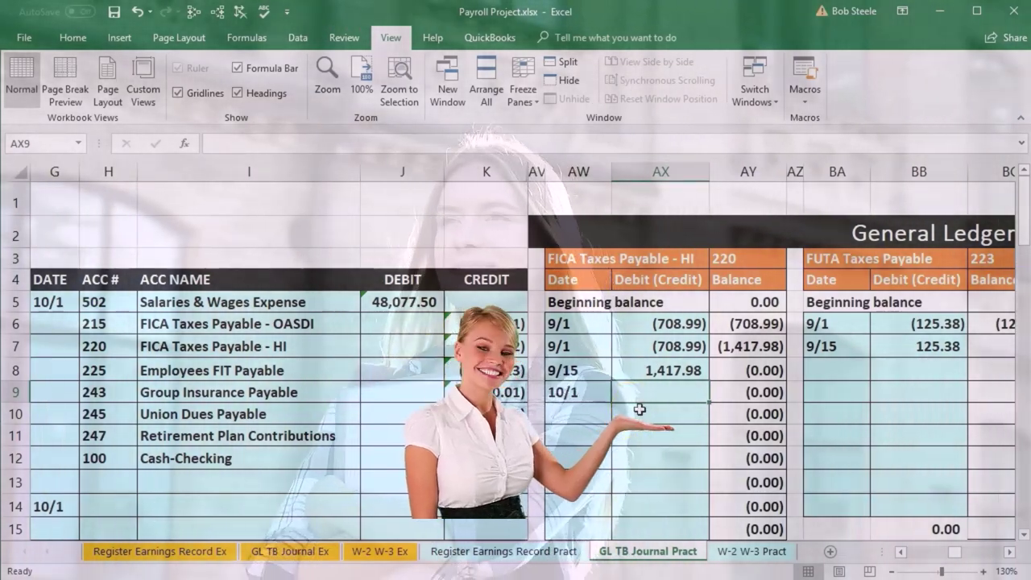
{"action": "type", "text": "="}
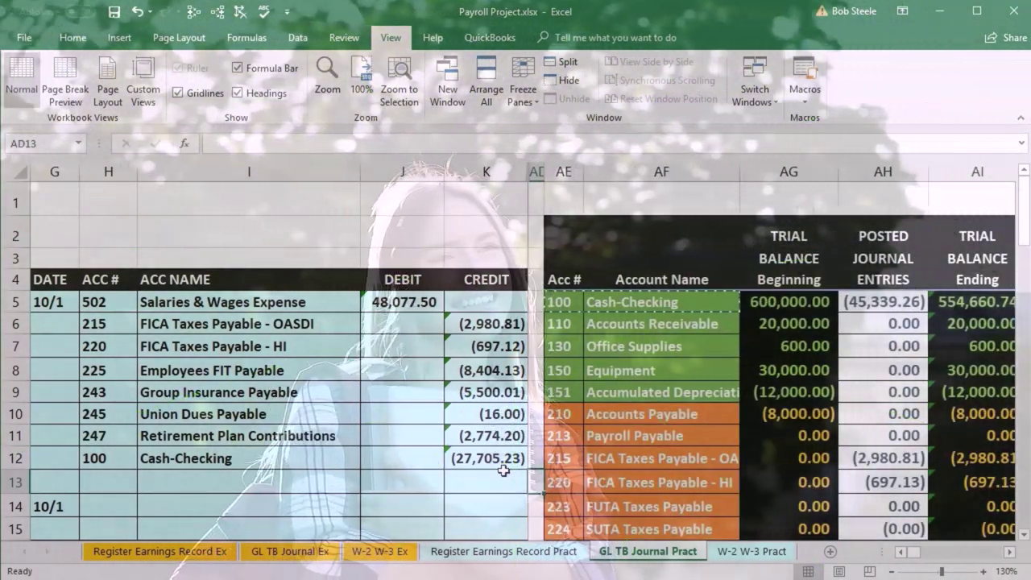
{"action": "left_click", "coordinate": [971, 479]}
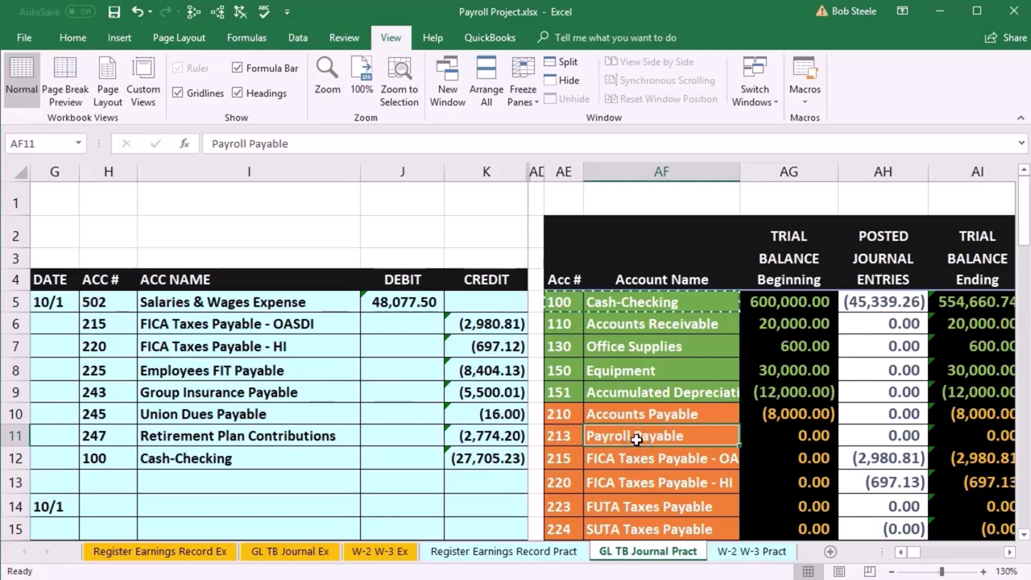
Step: Post 10/1 in BE8 of the Employees FIT Payable 225 ledger account, linking the amount in BF8 to the journal credit in K8
{"action": "key", "text": "Right"}
{"action": "key", "text": "Right"}
{"action": "key", "text": "Right"}
{"action": "key", "text": "Right"}
{"action": "key", "text": "Right"}
{"action": "key", "text": "Right"}
{"action": "key", "text": "Right"}
{"action": "key", "text": "Right"}
{"action": "key", "text": "Right"}
{"action": "key", "text": "Right"}
{"action": "key", "text": "Right"}
{"action": "key", "text": "Right"}
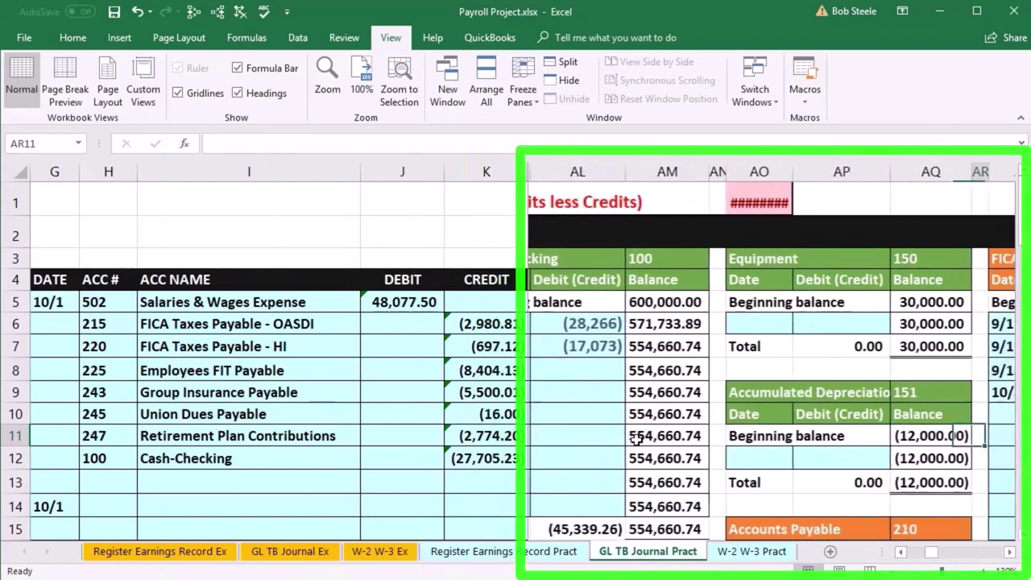
{"action": "key", "text": "Right"}
{"action": "key", "text": "Right"}
{"action": "key", "text": "Right"}
{"action": "key", "text": "Right"}
{"action": "key", "text": "Right"}
{"action": "key", "text": "Right"}
{"action": "key", "text": "Right"}
{"action": "key", "text": "Right"}
{"action": "key", "text": "Right"}
{"action": "key", "text": "Right"}
{"action": "key", "text": "Right"}
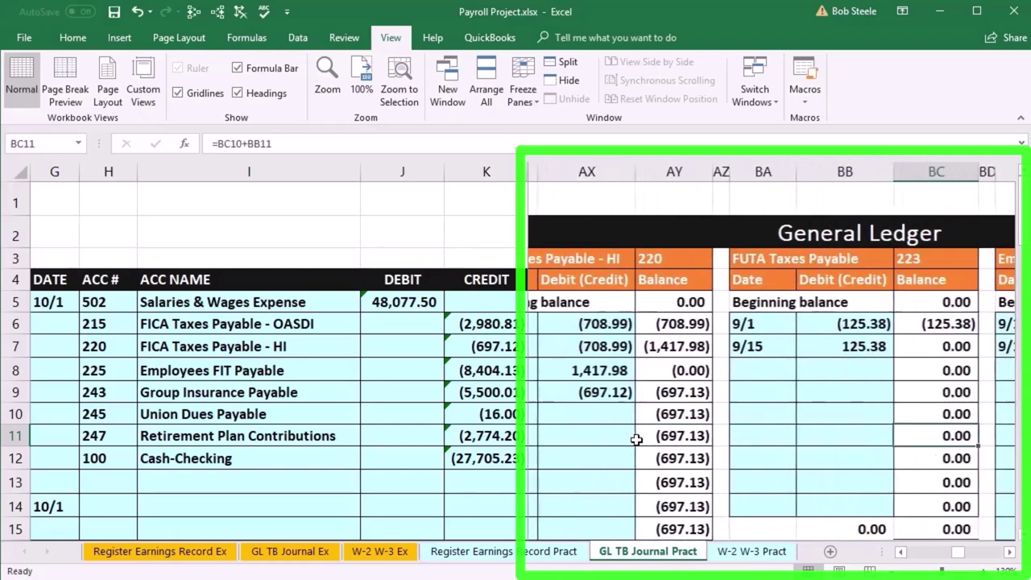
{"action": "key", "text": "Right"}
{"action": "key", "text": "Right"}
{"action": "key", "text": "Right"}
{"action": "key", "text": "Right"}
{"action": "key", "text": "Right"}
{"action": "key", "text": "Right"}
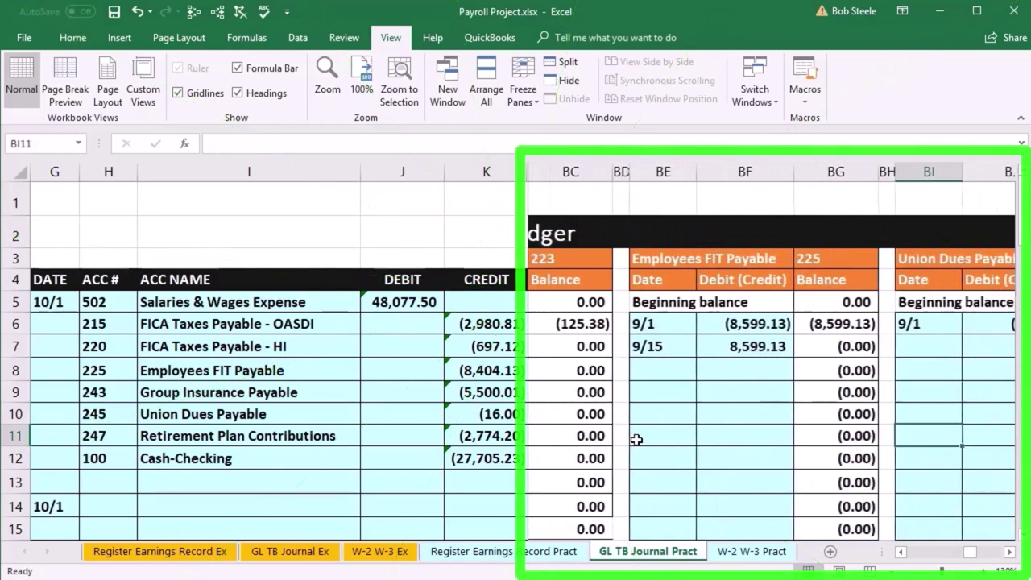
{"action": "key", "text": "Right"}
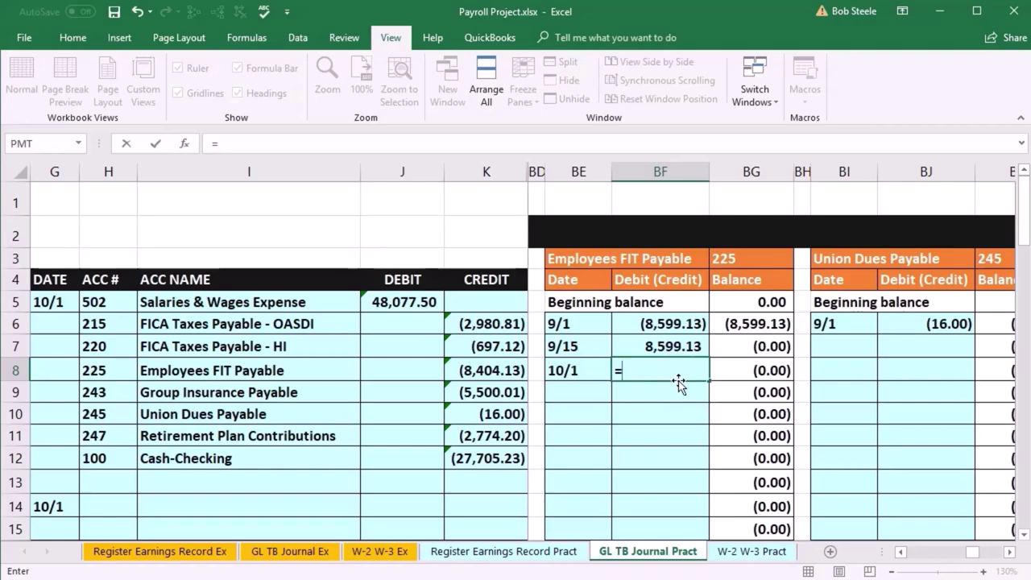
{"action": "left_click", "coordinate": [489, 369]}
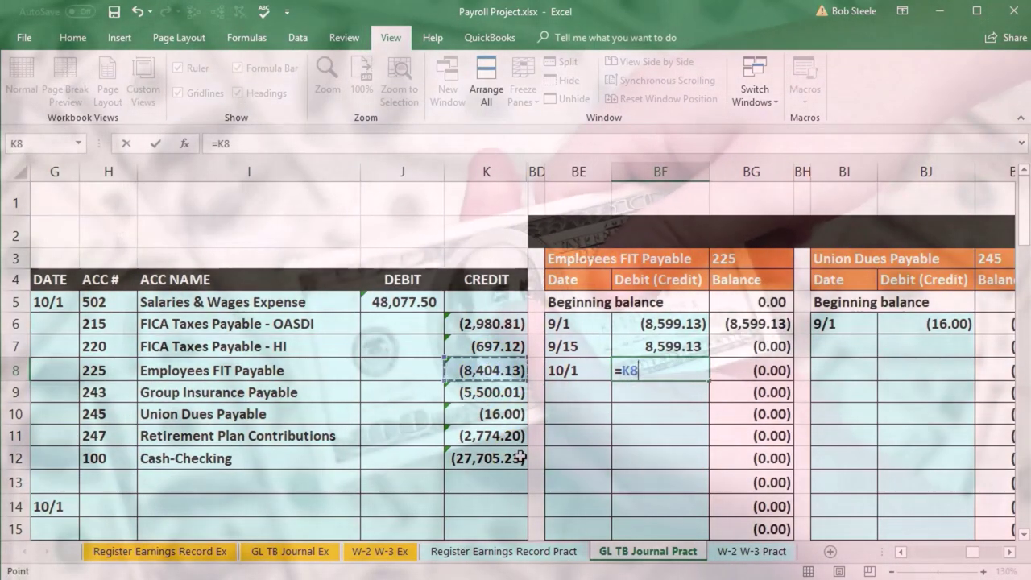
{"action": "key", "text": "Return"}
Step: Check the Employees FIT Payable 225 posted and ending amounts in the trial balance
{"action": "left_click", "coordinate": [495, 413]}
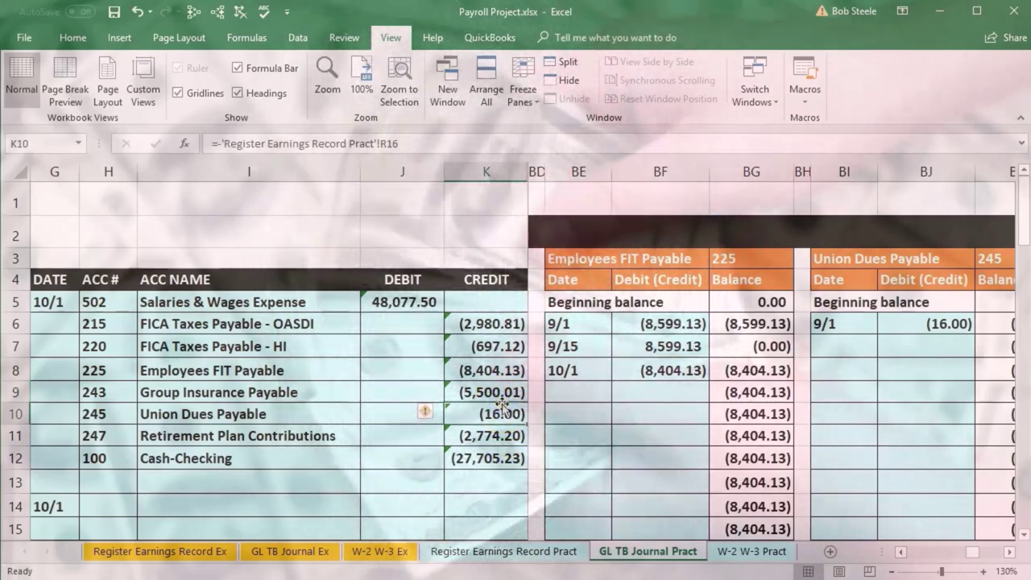
{"action": "key", "text": "Right"}
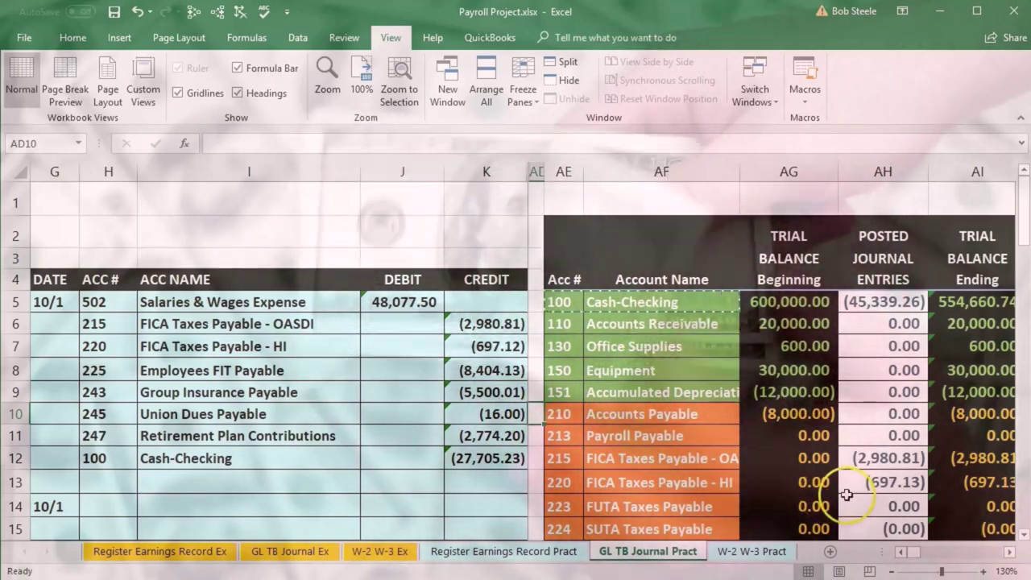
{"action": "scroll", "coordinate": [855, 488], "scroll_direction": "down", "scroll_amount": 1}
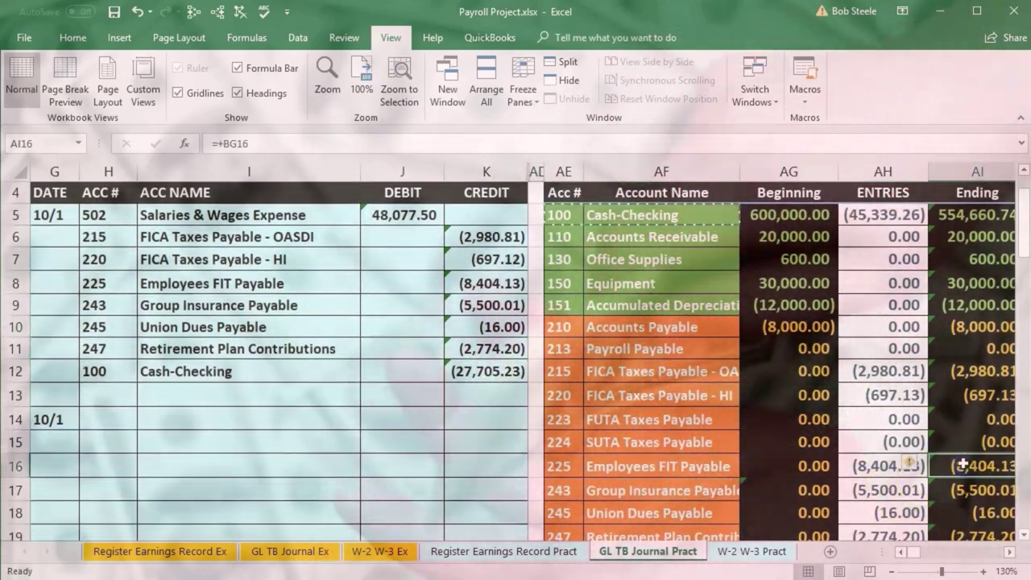
{"action": "left_click", "coordinate": [724, 462]}
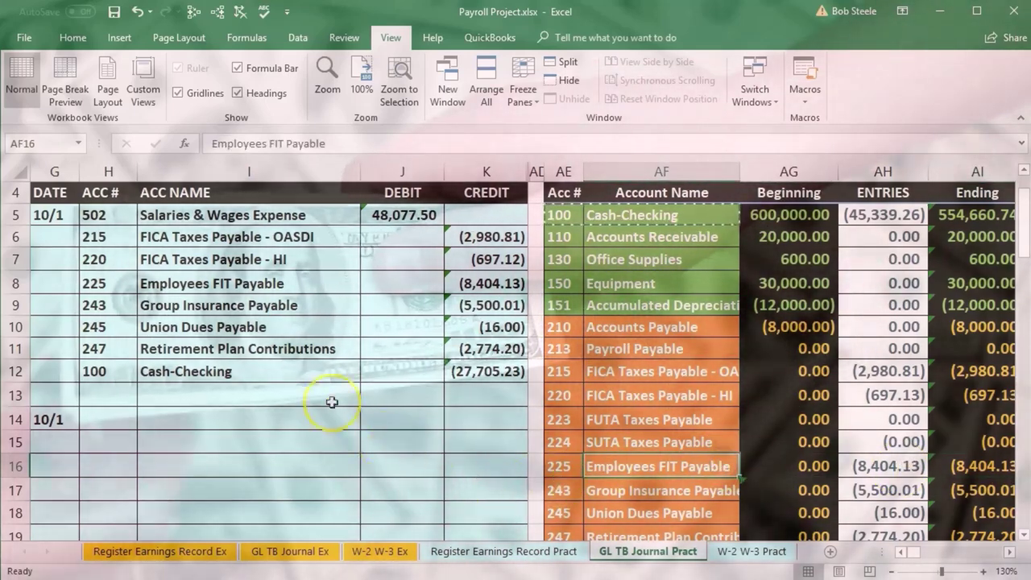
Step: Enter the date 10/1 in BE22, below the 9/1 posting in the Group Insurance Payable 243 ledger account
{"action": "left_click_drag", "start_coordinate": [121, 308], "coordinate": [178, 305]}
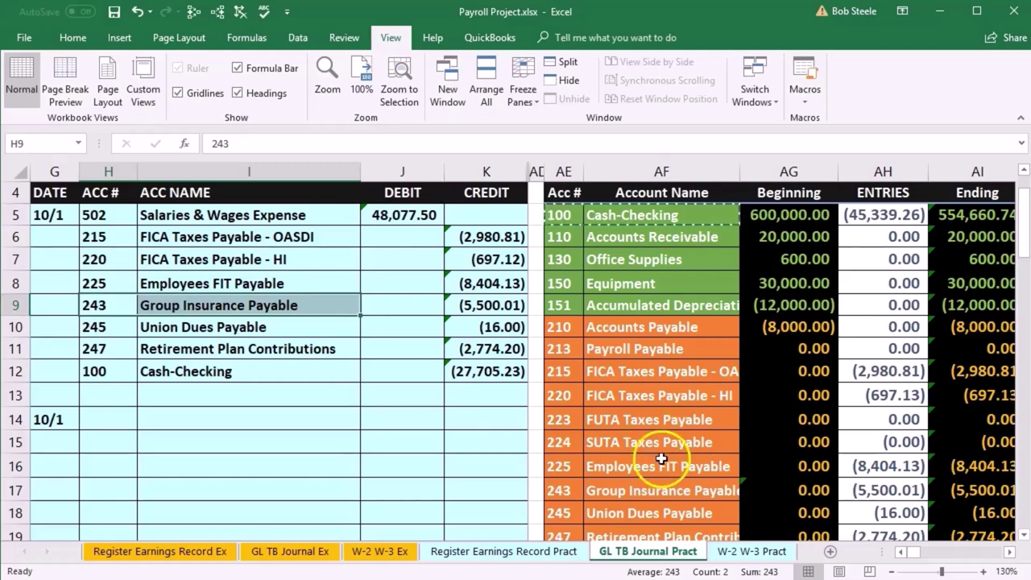
{"action": "left_click_drag", "start_coordinate": [564, 491], "coordinate": [602, 494]}
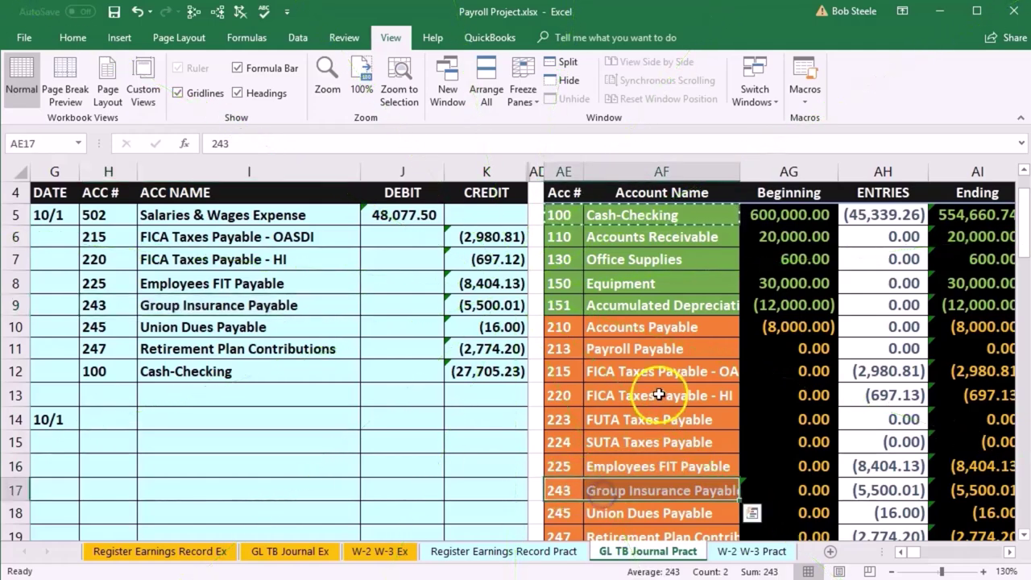
{"action": "key", "text": "Right"}
{"action": "key", "text": "Right"}
{"action": "key", "text": "Right"}
{"action": "key", "text": "Right"}
{"action": "key", "text": "Right"}
{"action": "key", "text": "Right"}
{"action": "key", "text": "Right"}
{"action": "key", "text": "Right"}
{"action": "key", "text": "Right"}
{"action": "key", "text": "Right"}
{"action": "key", "text": "Right"}
{"action": "key", "text": "Right"}
{"action": "key", "text": "Right"}
{"action": "key", "text": "Right"}
{"action": "key", "text": "Right"}
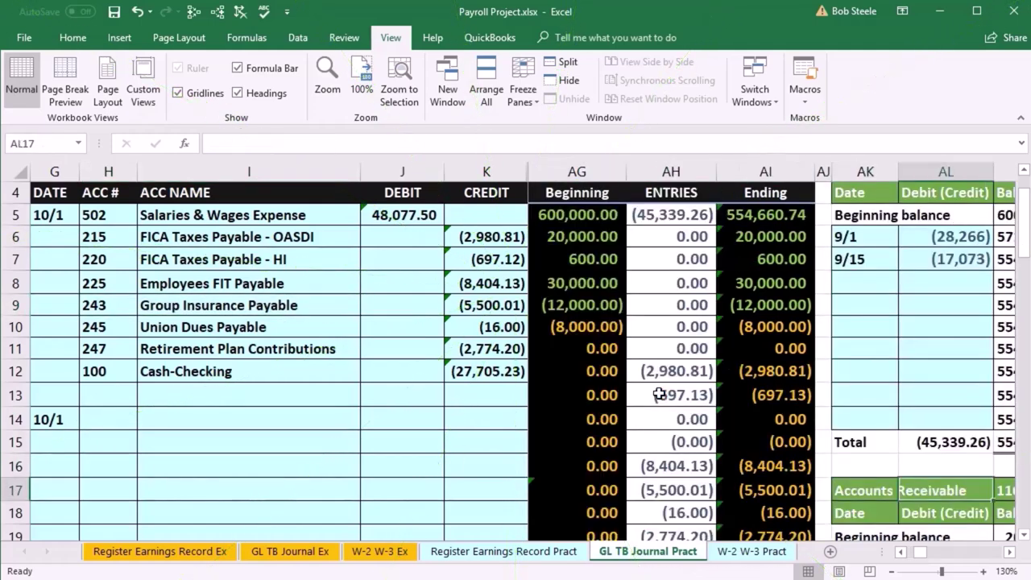
{"action": "key", "text": "Right"}
{"action": "key", "text": "Right"}
{"action": "key", "text": "Right"}
{"action": "key", "text": "Right"}
{"action": "key", "text": "Right"}
{"action": "key", "text": "Right"}
{"action": "key", "text": "Right"}
{"action": "key", "text": "Right"}
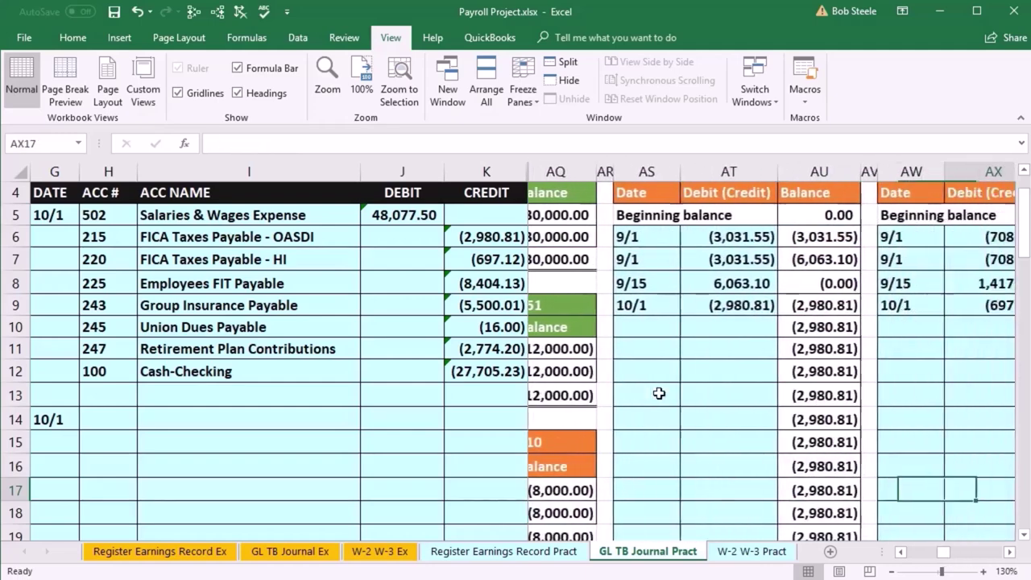
{"action": "key", "text": "Right"}
{"action": "key", "text": "Right"}
{"action": "key", "text": "Right"}
{"action": "key", "text": "Right"}
{"action": "key", "text": "Right"}
{"action": "key", "text": "Right"}
{"action": "key", "text": "Right"}
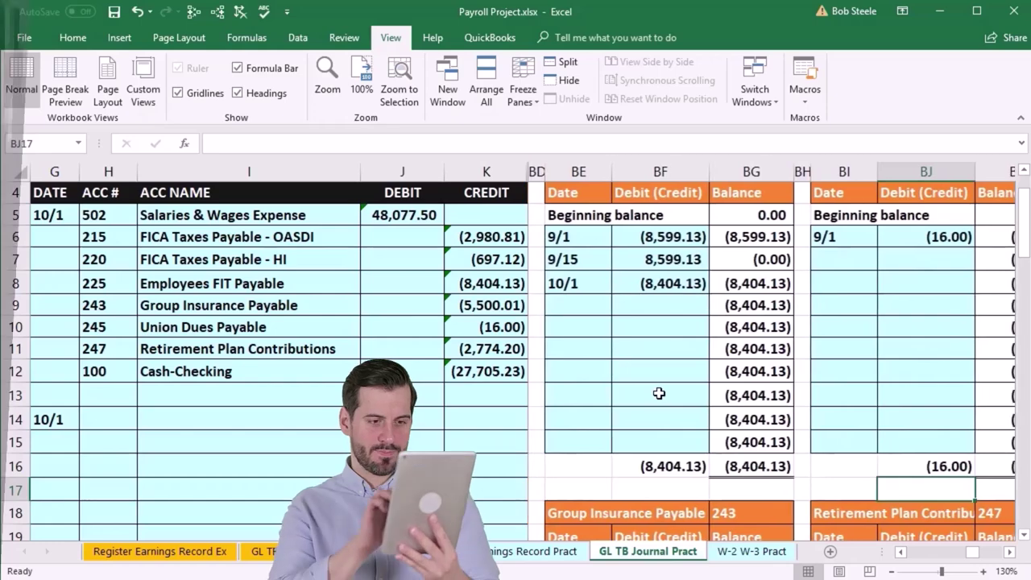
{"action": "scroll", "coordinate": [659, 394], "scroll_direction": "down", "scroll_amount": 2}
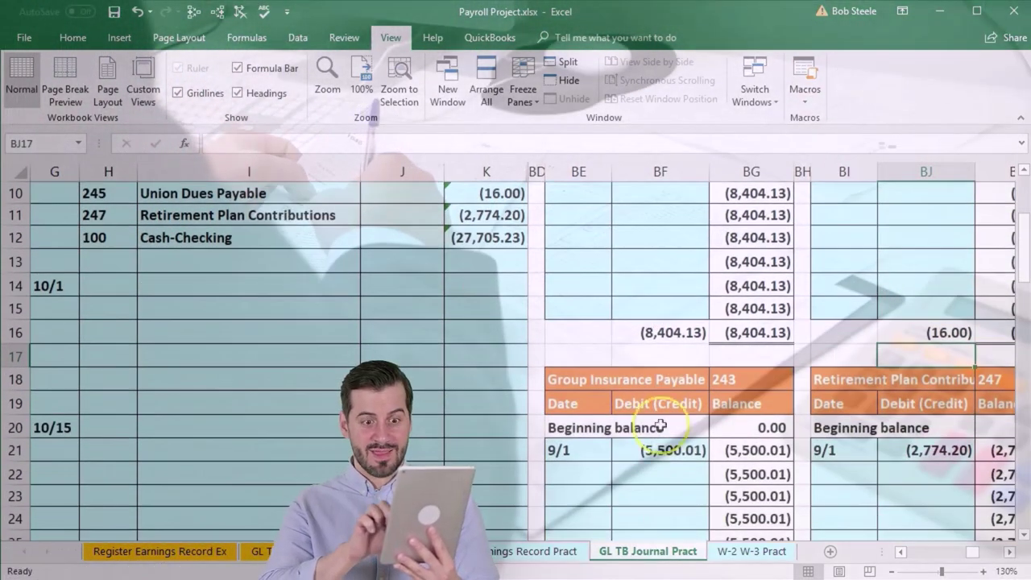
{"action": "left_click", "coordinate": [591, 472]}
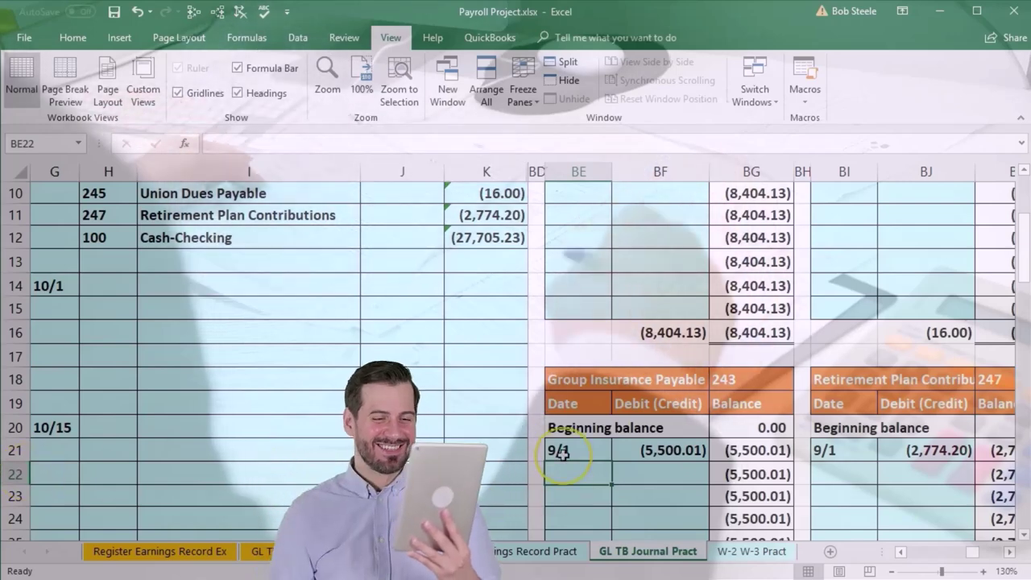
{"action": "type", "text": "10/1"}
{"action": "key", "text": "Tab"}
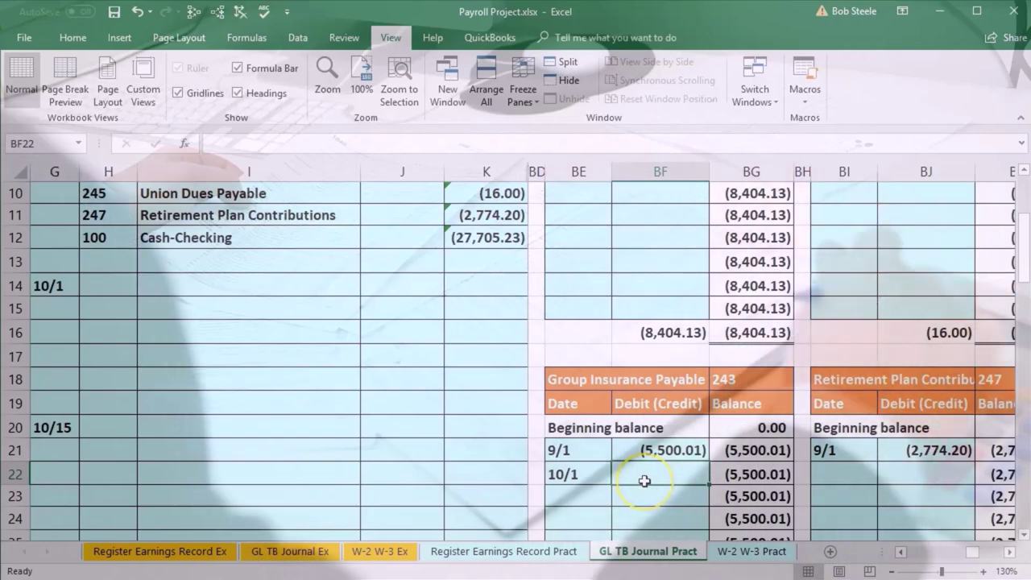
Step: Link the Group Insurance Payable ledger amount in BF22 to the journal credit in K9
{"action": "type", "text": "="}
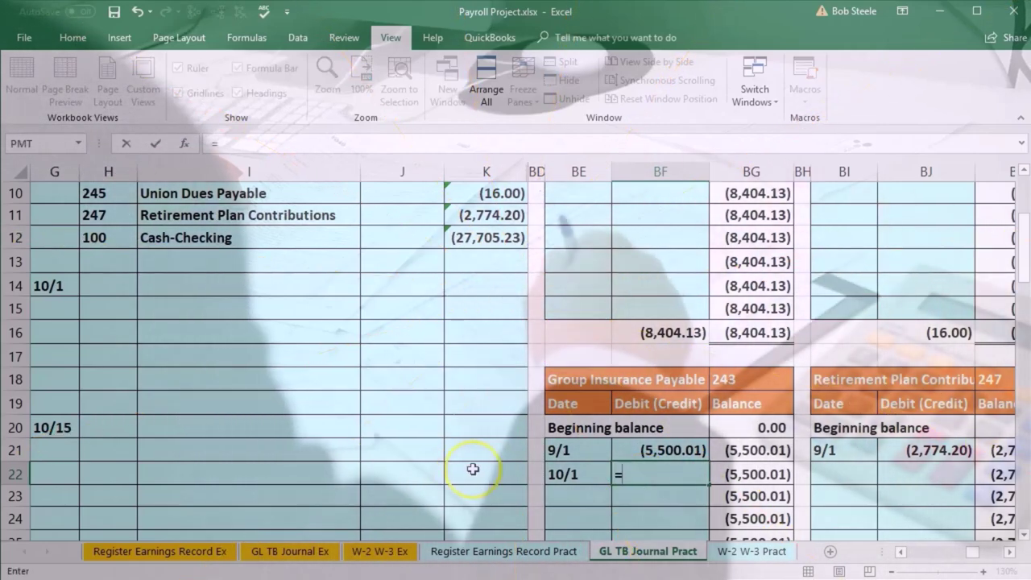
{"action": "scroll", "coordinate": [471, 469], "scroll_direction": "up", "scroll_amount": 1}
{"action": "scroll", "coordinate": [471, 469], "scroll_direction": "up", "scroll_amount": 2}
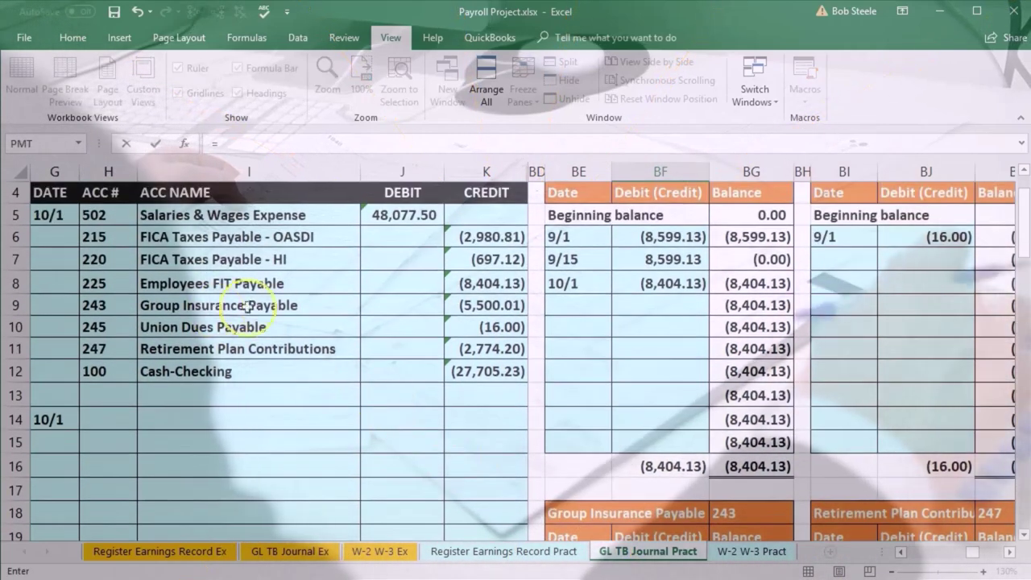
{"action": "left_click", "coordinate": [467, 307]}
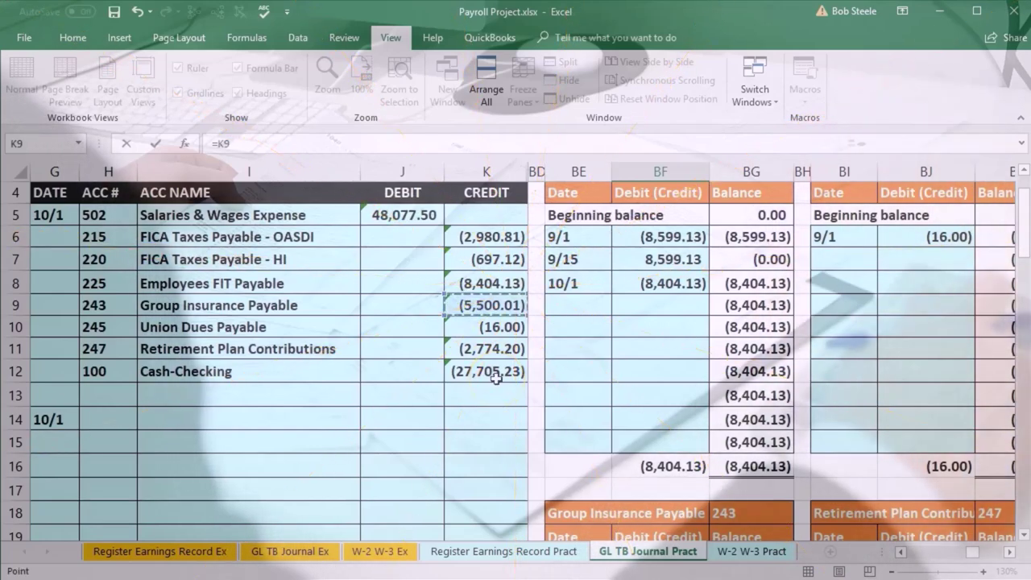
{"action": "key", "text": "Return"}
Step: Check the Group Insurance Payable 243 amount in the trial balance's posted journal entries column
{"action": "key", "text": "Down"}
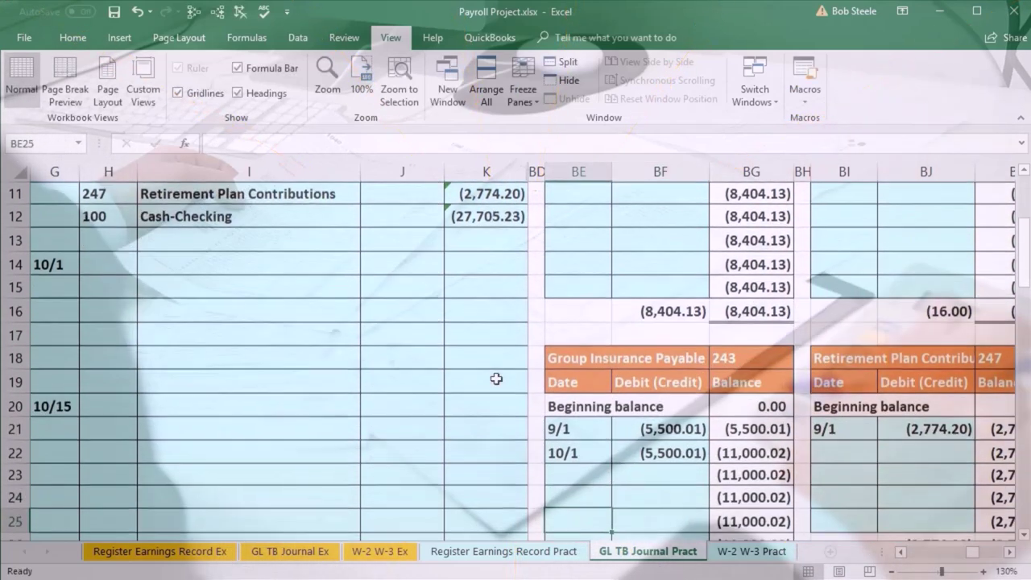
{"action": "key", "text": "Up"}
{"action": "key", "text": "Right"}
{"action": "key", "text": "Right"}
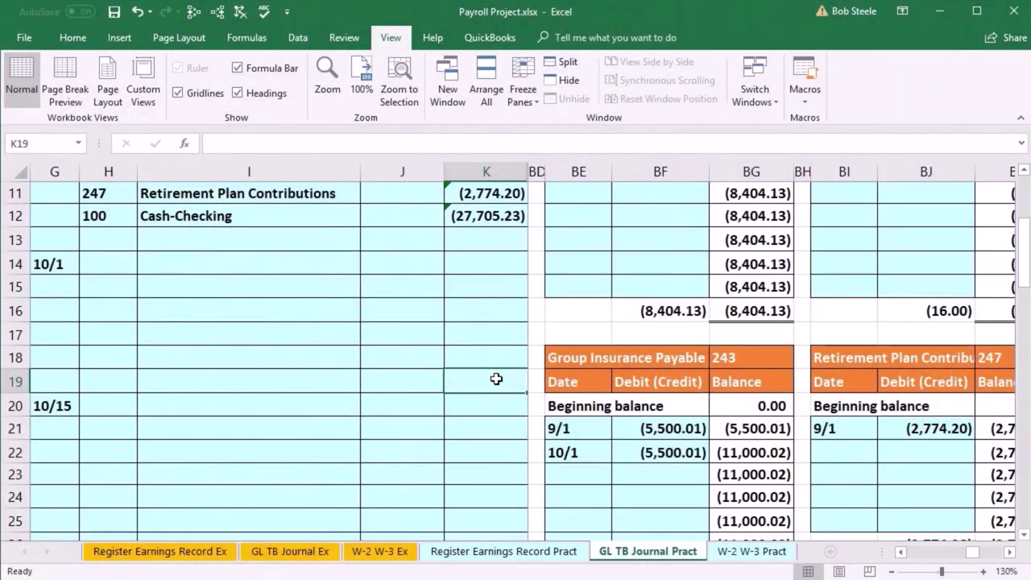
{"action": "key", "text": "Right"}
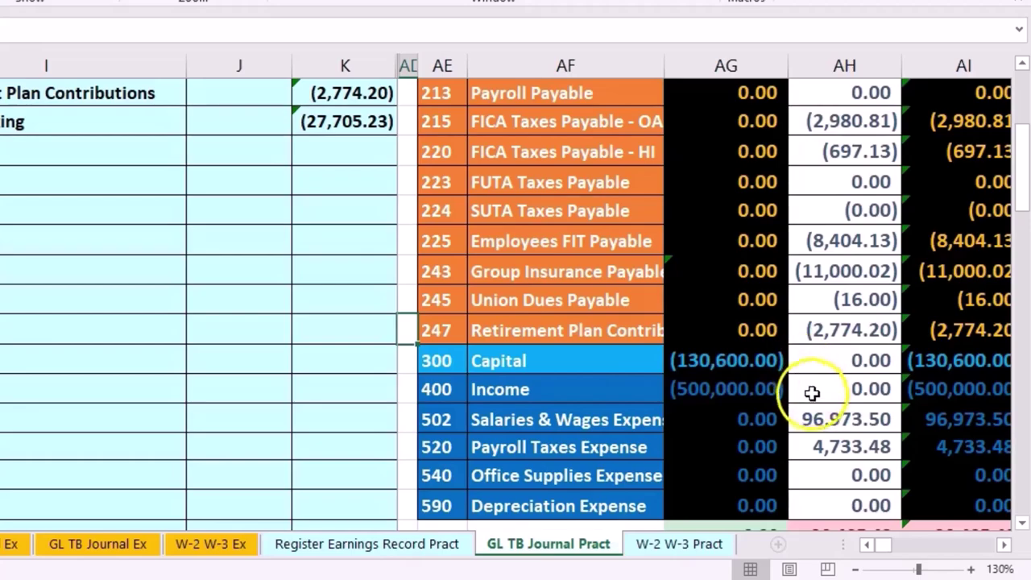
{"action": "scroll", "coordinate": [812, 420], "scroll_direction": "up", "scroll_amount": 1}
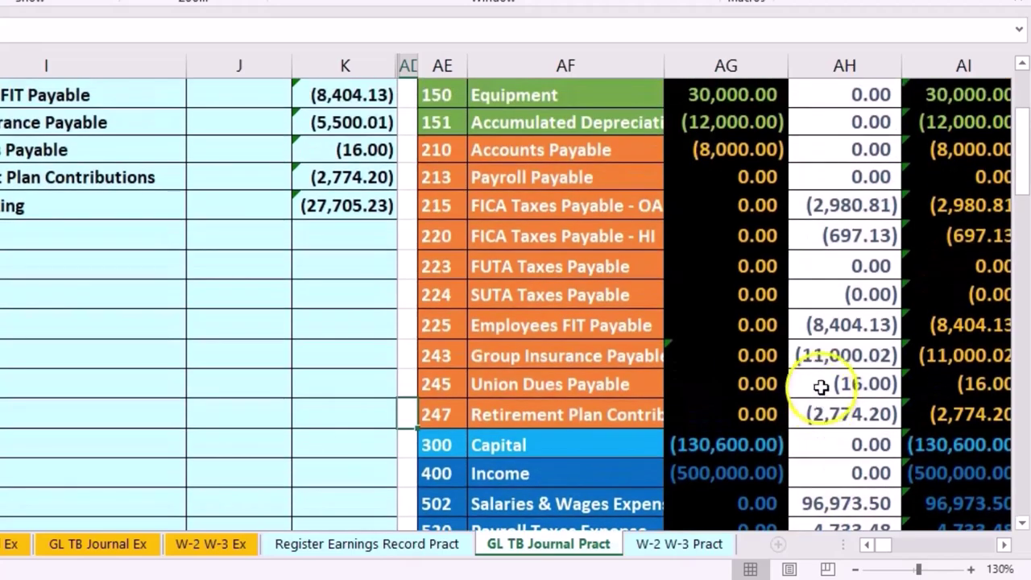
{"action": "left_click", "coordinate": [827, 368]}
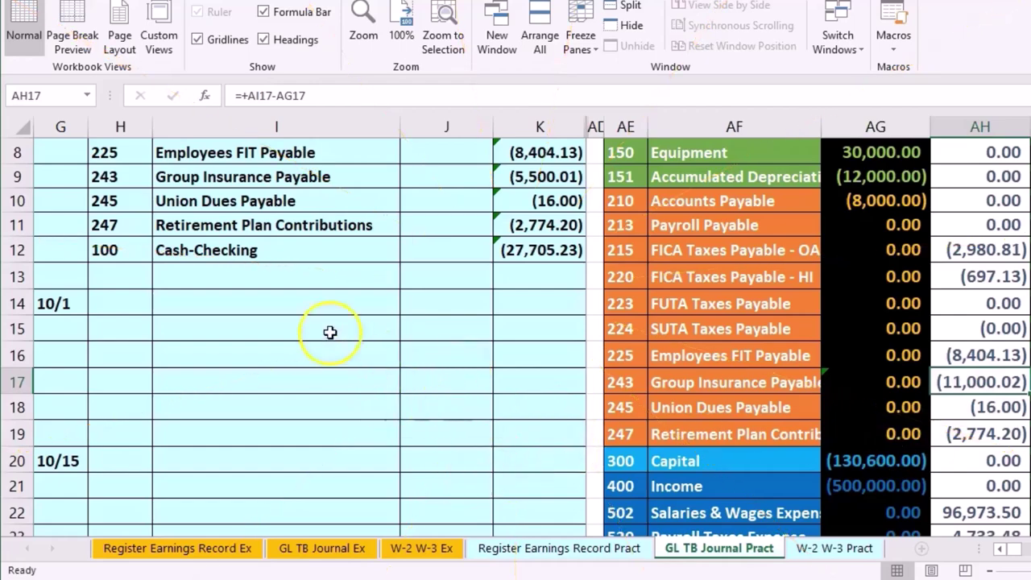
Step: Enter the date 10/1 in BI7, below the 9/1 posting in the Union Dues Payable 245 ledger account
{"action": "left_click_drag", "start_coordinate": [132, 199], "coordinate": [204, 201]}
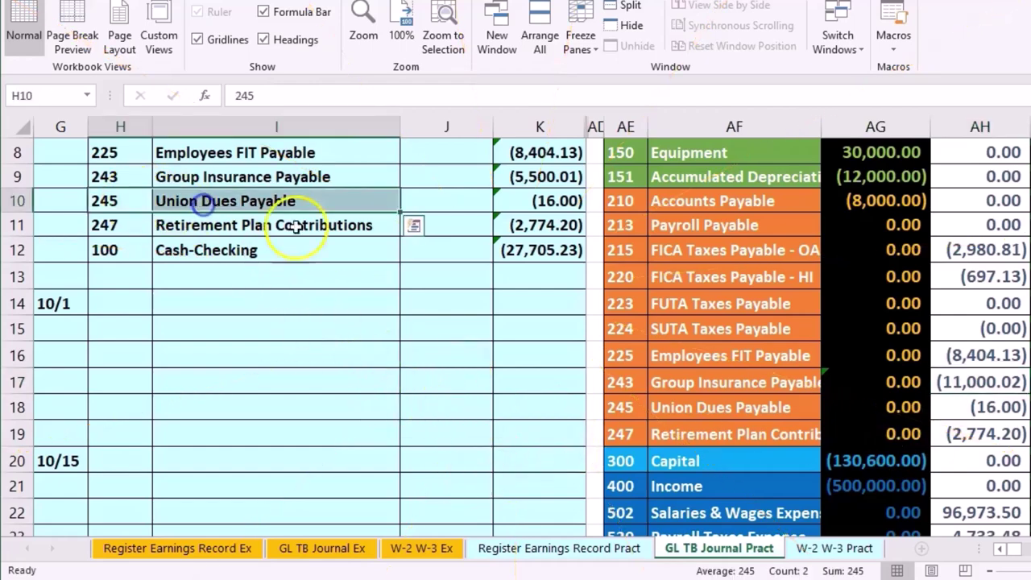
{"action": "left_click", "coordinate": [658, 247]}
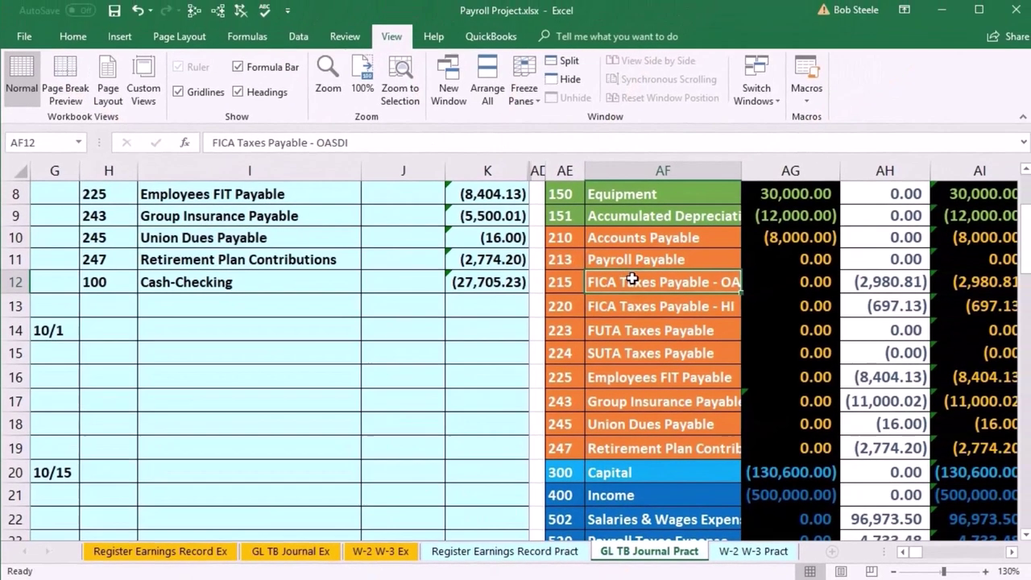
{"action": "key", "text": "Right"}
{"action": "key", "text": "Right"}
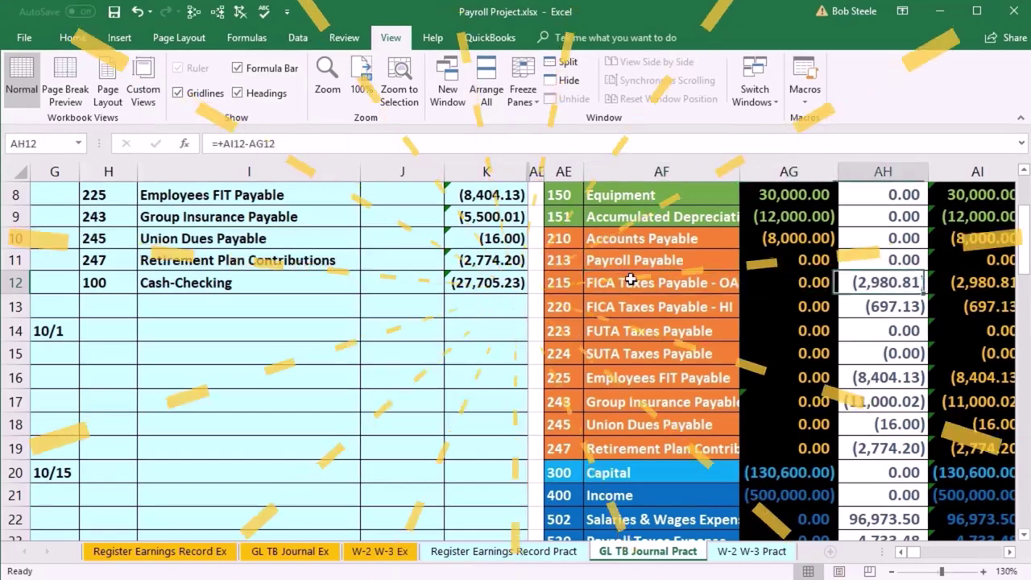
{"action": "key", "text": "Right"}
{"action": "key", "text": "Right"}
{"action": "key", "text": "Right"}
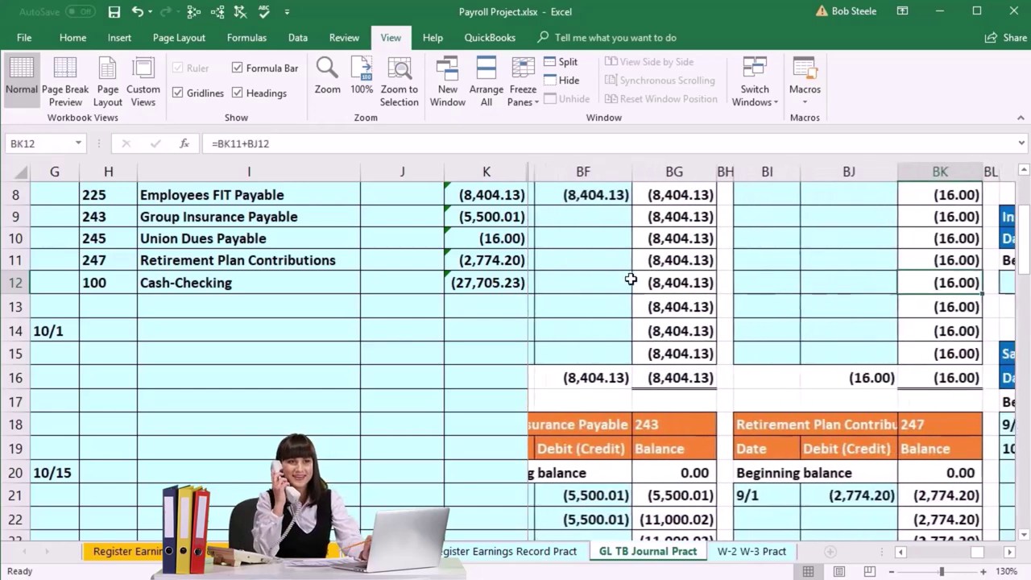
{"action": "scroll", "coordinate": [632, 290], "scroll_direction": "up", "scroll_amount": 2}
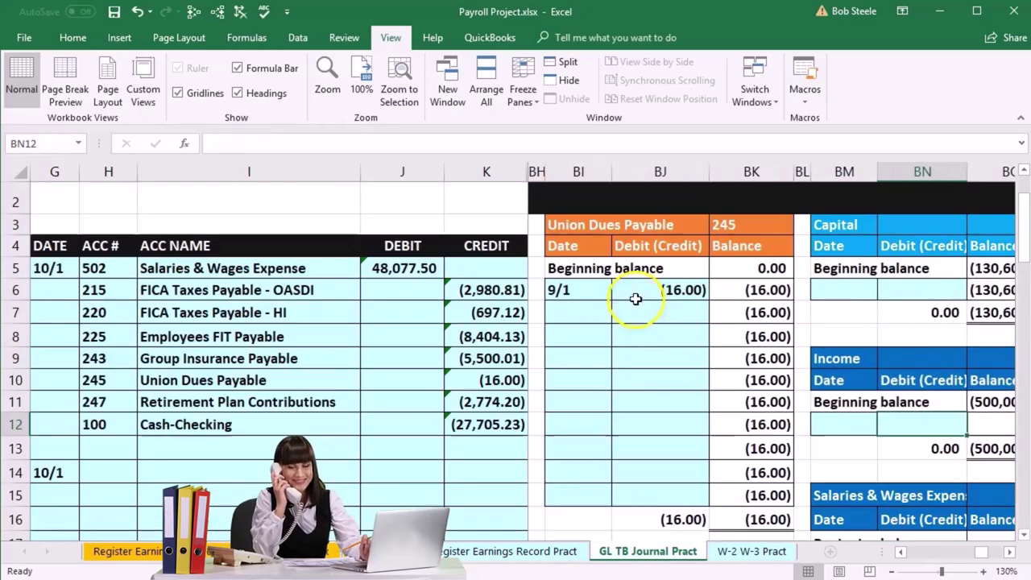
{"action": "left_click", "coordinate": [585, 316]}
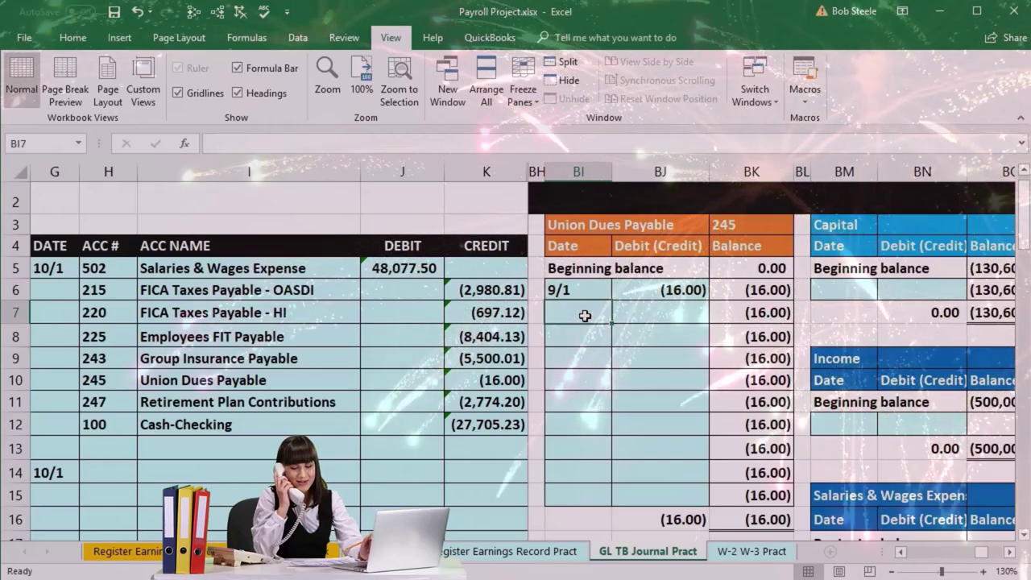
{"action": "type", "text": "10/1"}
{"action": "key", "text": "Tab"}
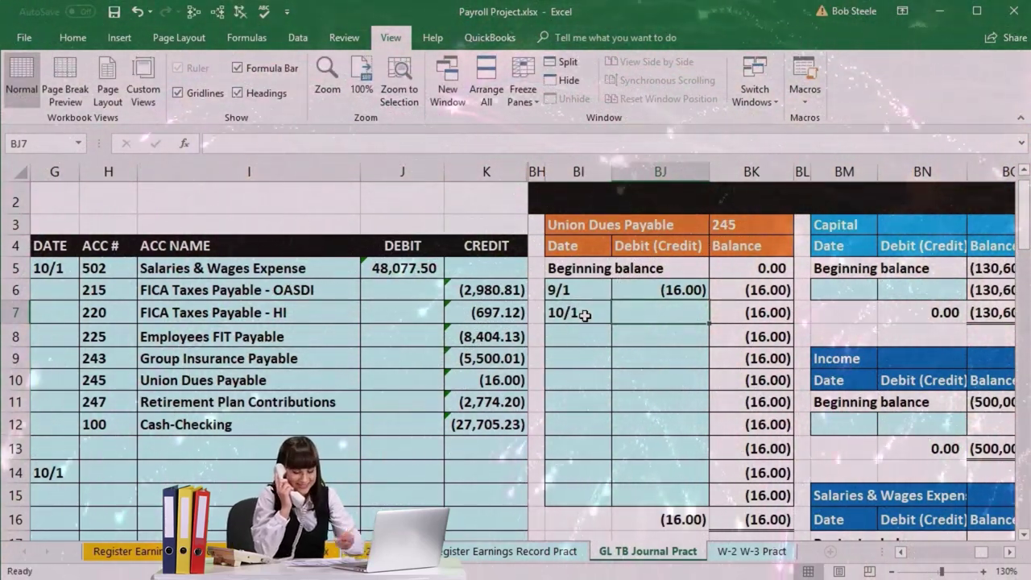
Step: Link the Union Dues Payable ledger amount in BJ7 to the journal credit in K10
{"action": "type", "text": "="}
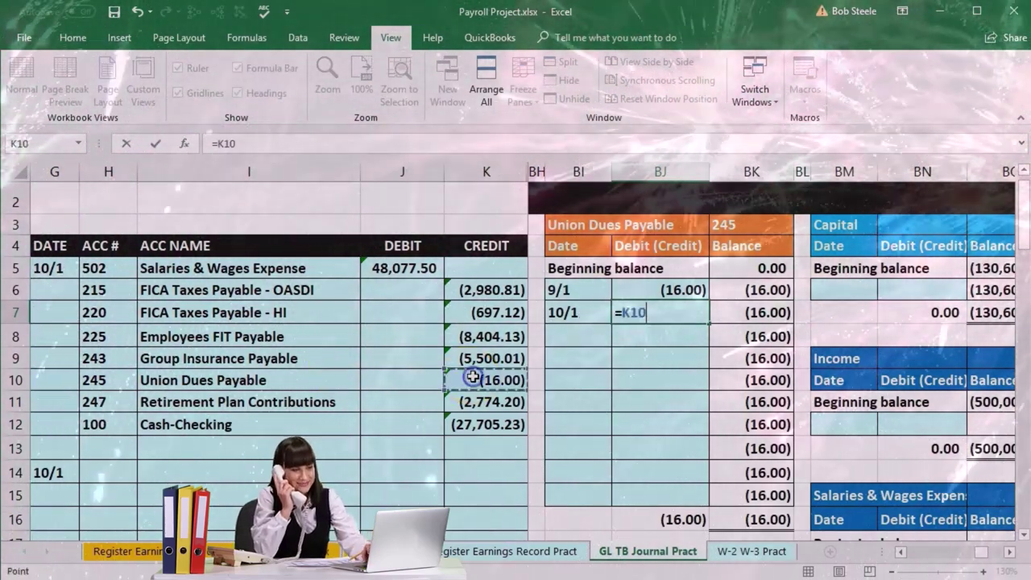
{"action": "key", "text": "Return"}
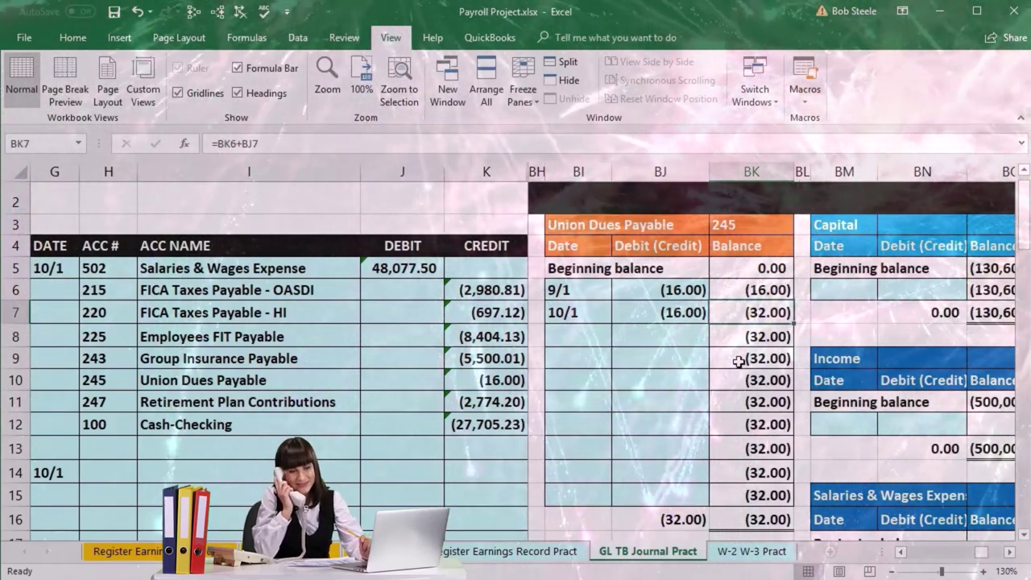
{"action": "left_click", "coordinate": [495, 380]}
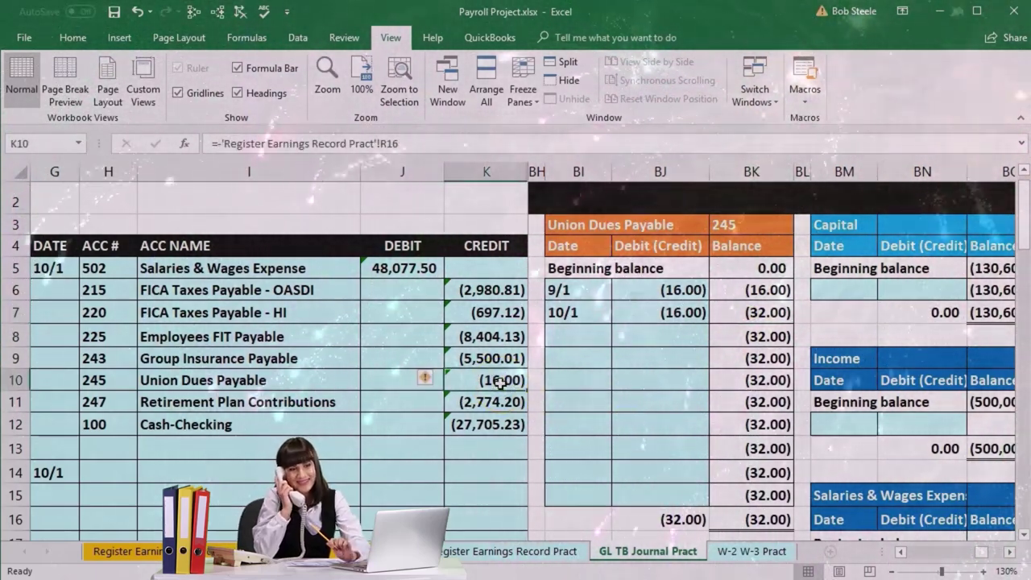
Step: Check the Union Dues Payable 245 posted amount and ending balance in the trial balance
{"action": "key", "text": "Right"}
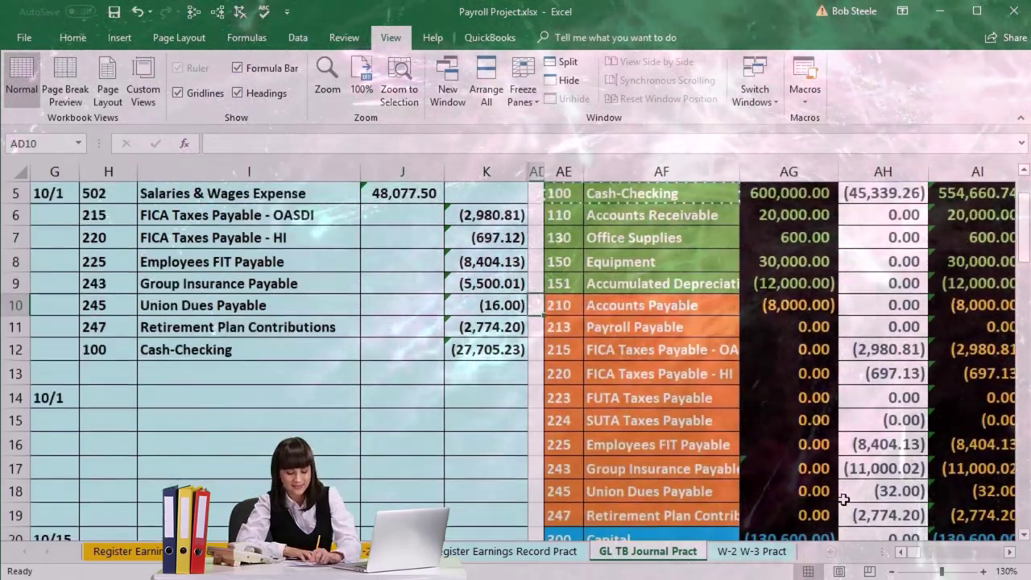
{"action": "scroll", "coordinate": [886, 452], "scroll_direction": "down", "scroll_amount": 1}
{"action": "left_click", "coordinate": [900, 424]}
{"action": "left_click", "coordinate": [952, 418]}
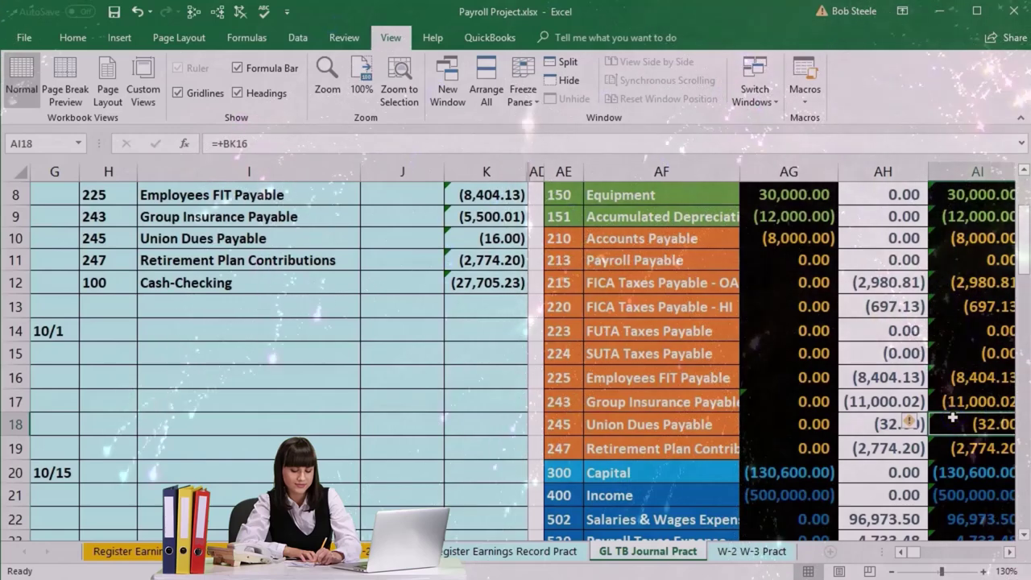
Step: Enter the date 10/1 in BI22, below the 9/1 posting in the Retirement Plan Contributions 247 ledger account
{"action": "left_click_drag", "start_coordinate": [121, 263], "coordinate": [156, 269]}
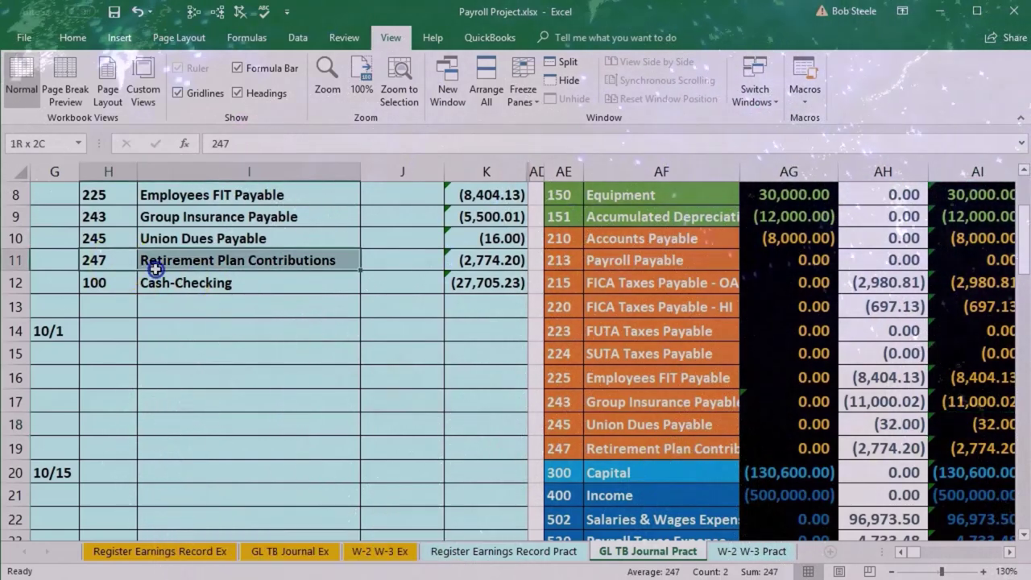
{"action": "left_click", "coordinate": [577, 449]}
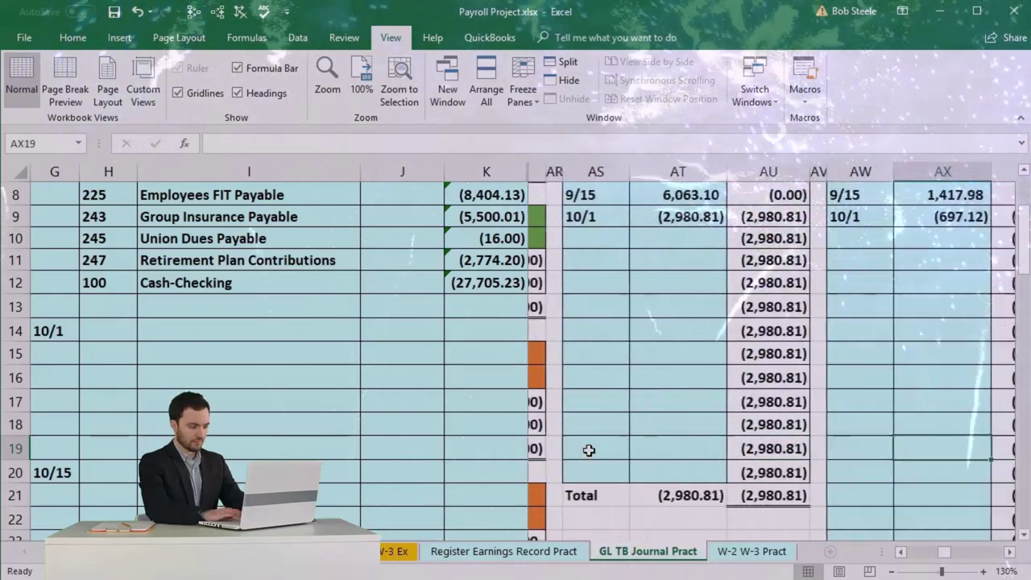
{"action": "key", "text": "Right"}
{"action": "key", "text": "Right"}
{"action": "key", "text": "Right"}
{"action": "key", "text": "Right"}
{"action": "key", "text": "Right"}
{"action": "key", "text": "Right"}
{"action": "key", "text": "Right"}
{"action": "key", "text": "Right"}
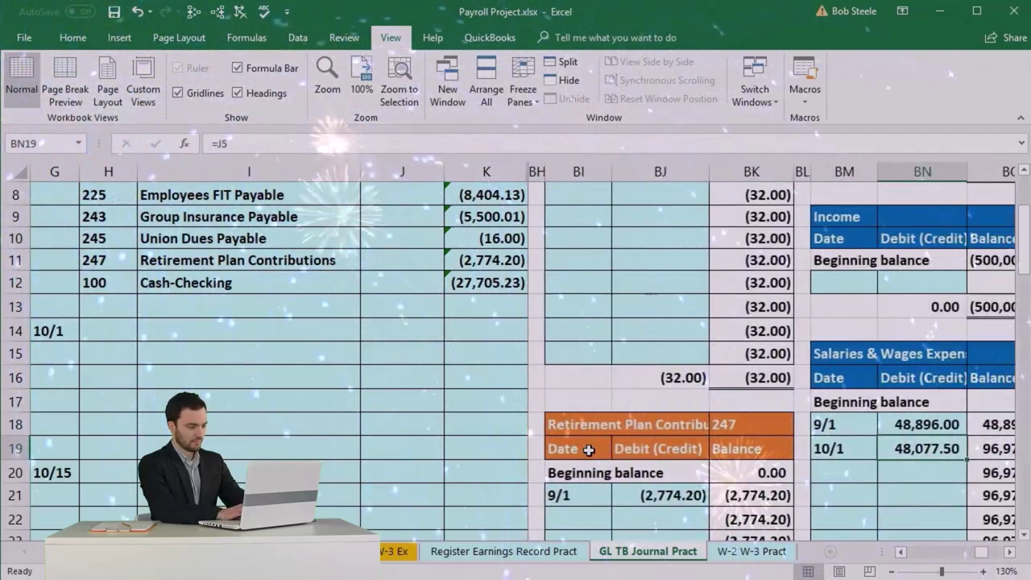
{"action": "scroll", "coordinate": [560, 319], "scroll_direction": "down", "scroll_amount": 1}
{"action": "left_click", "coordinate": [595, 456]}
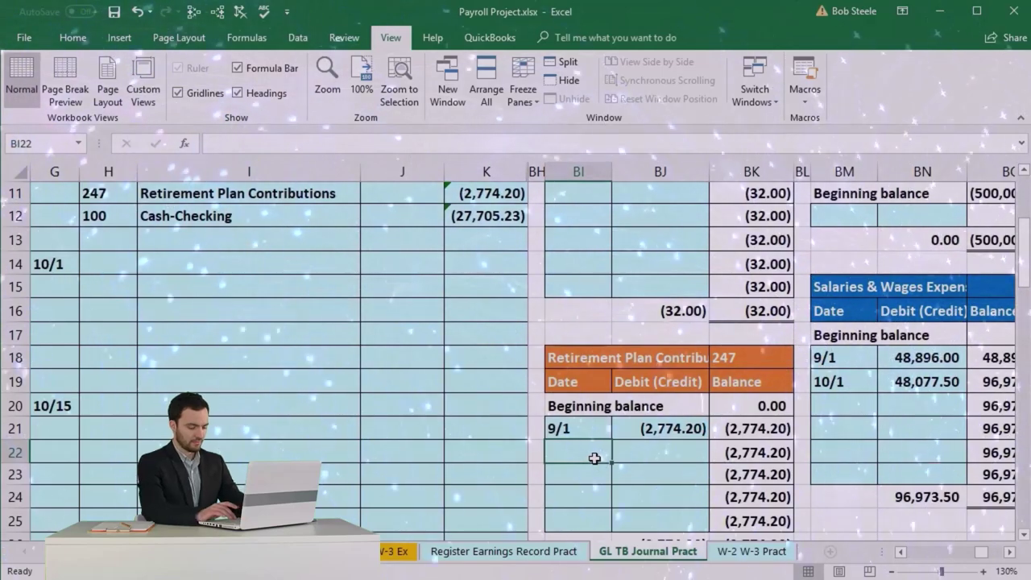
{"action": "type", "text": "10/"}
{"action": "key", "text": "Tab"}
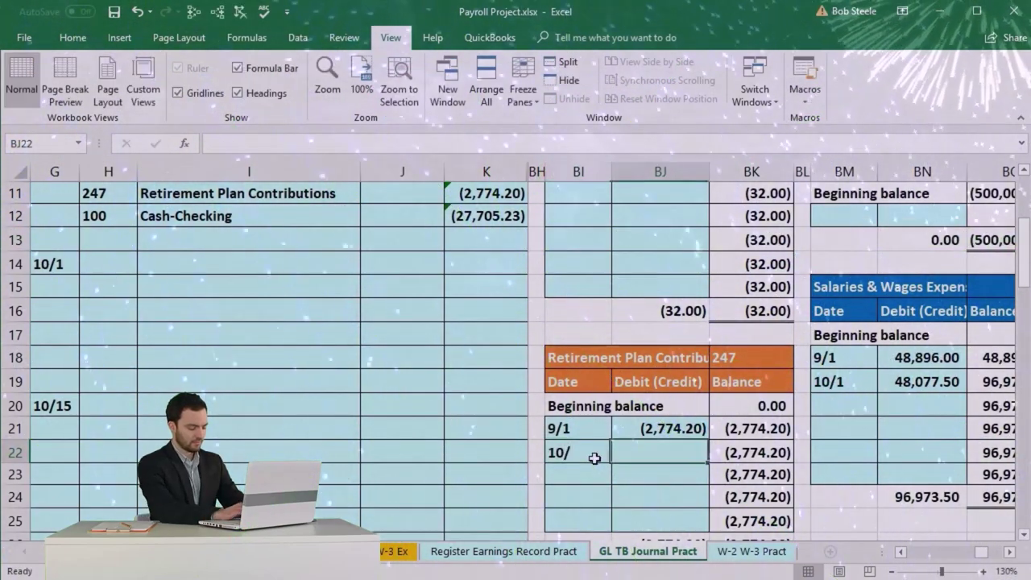
{"action": "double_click", "coordinate": [594, 456]}
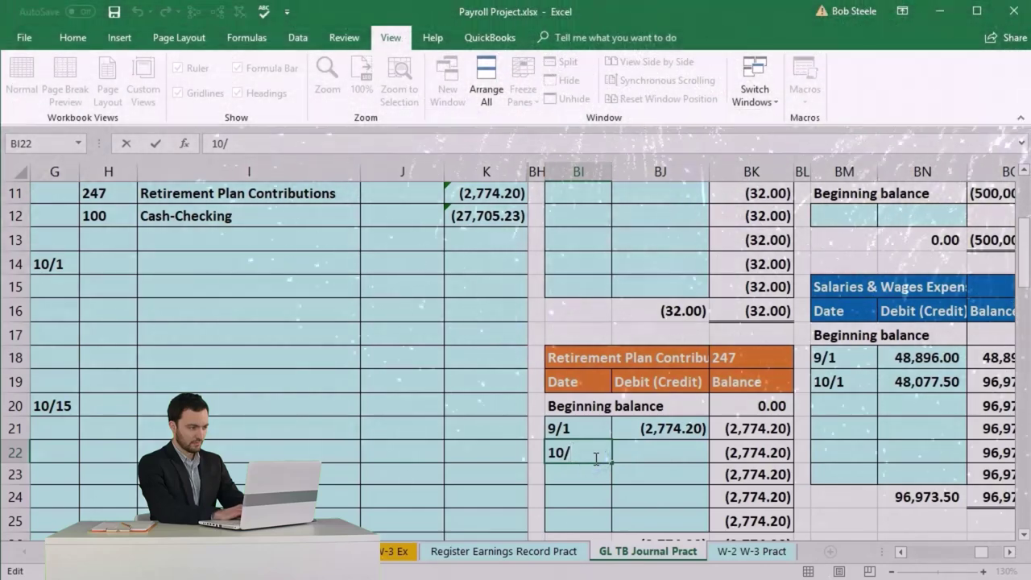
{"action": "type", "text": "1"}
{"action": "key", "text": "Tab"}
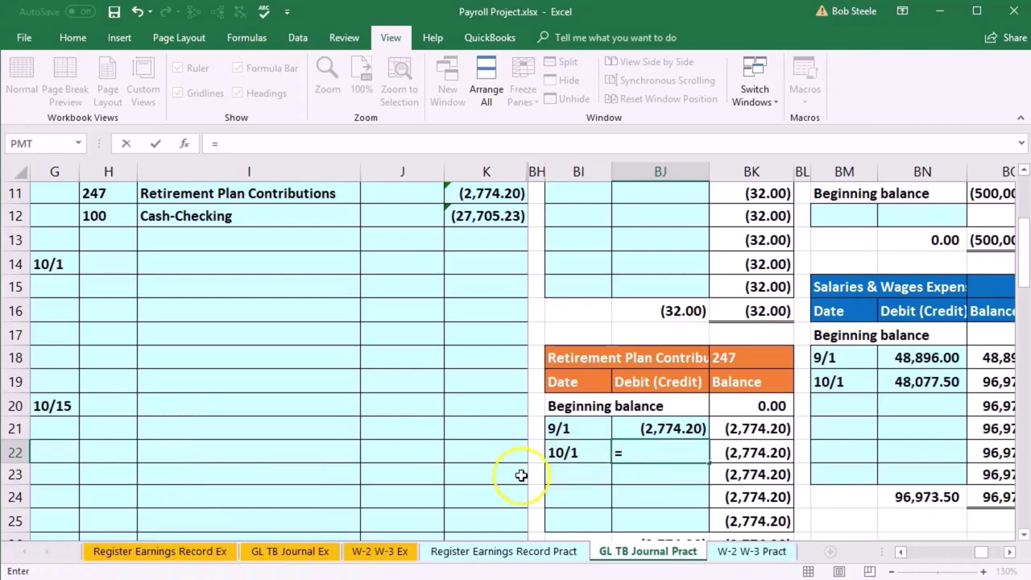
Step: Link the Retirement Plan Contributions ledger amount in BJ22 to the journal credit in K11
{"action": "scroll", "coordinate": [496, 330], "scroll_direction": "up", "scroll_amount": 1}
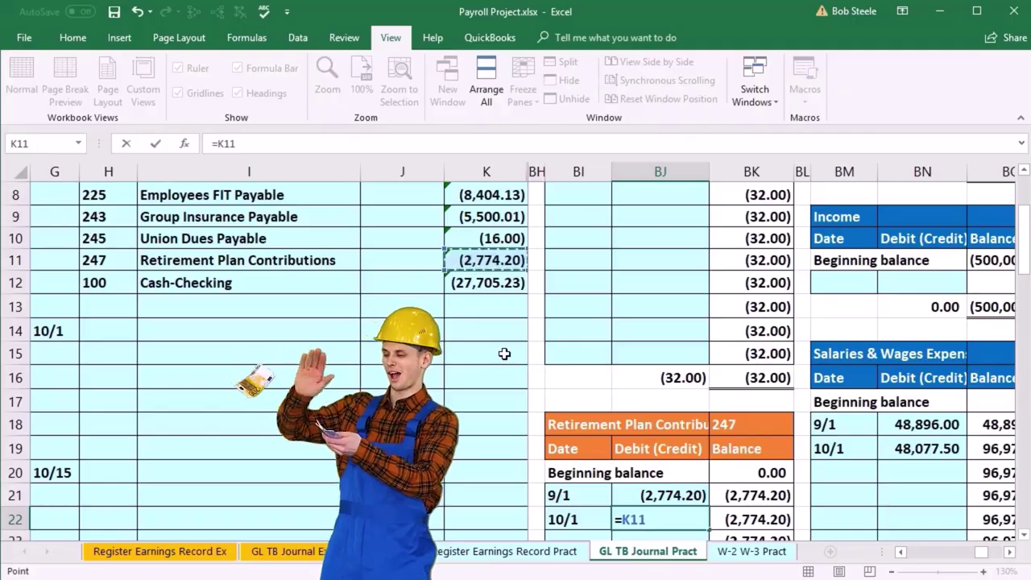
{"action": "key", "text": "Return"}
{"action": "scroll", "coordinate": [504, 354], "scroll_direction": "down", "scroll_amount": 1}
{"action": "left_click", "coordinate": [747, 432]}
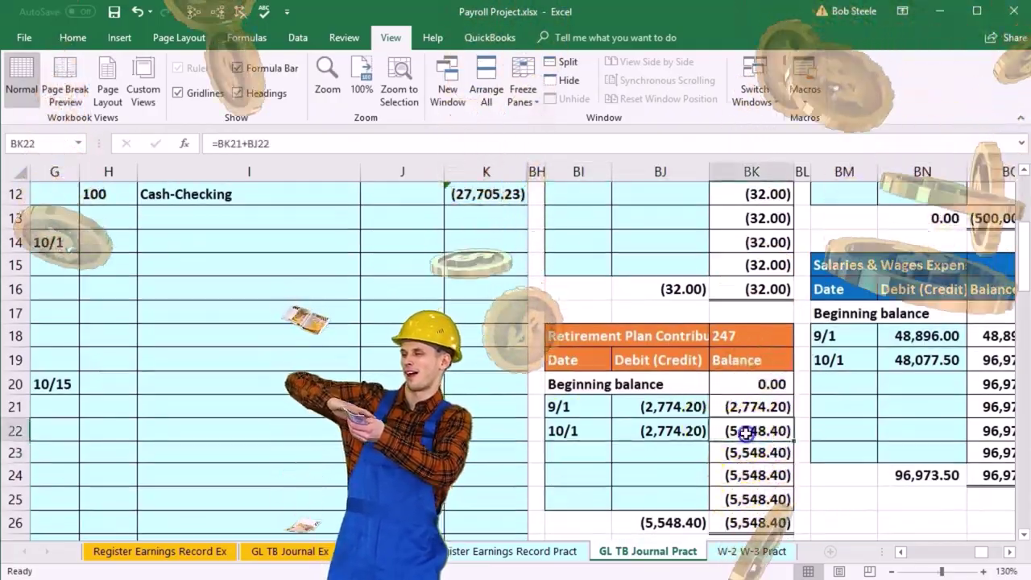
Step: Check the Retirement Plan Contributions 247 ending balance in the trial balance
{"action": "left_click", "coordinate": [496, 352]}
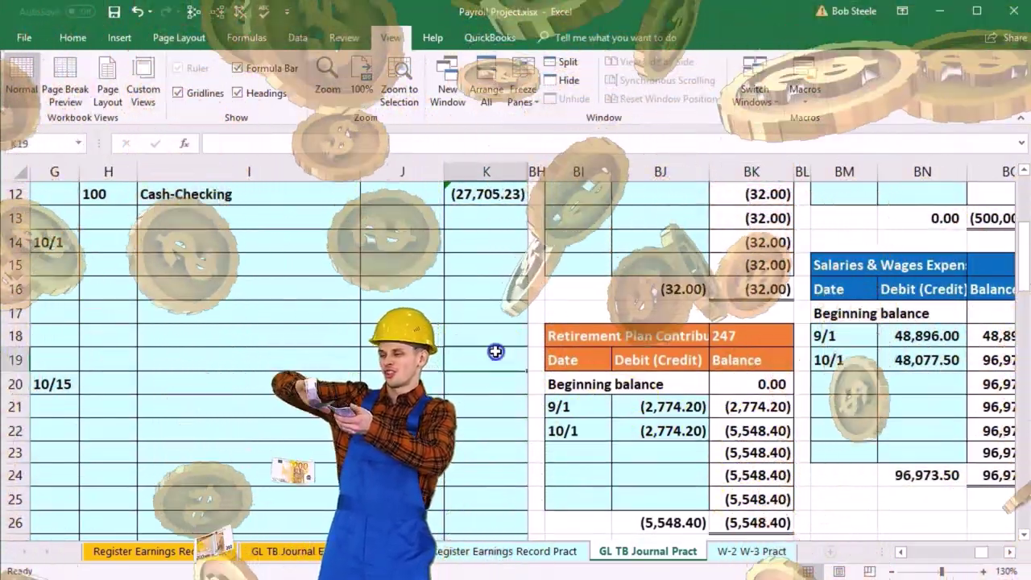
{"action": "key", "text": "Right"}
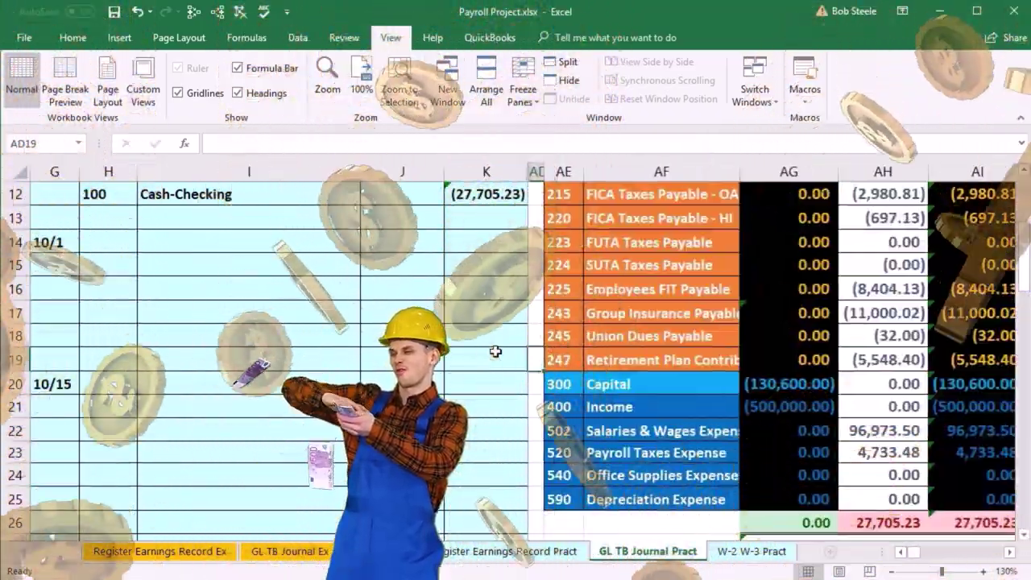
{"action": "scroll", "coordinate": [619, 407], "scroll_direction": "up", "scroll_amount": 1}
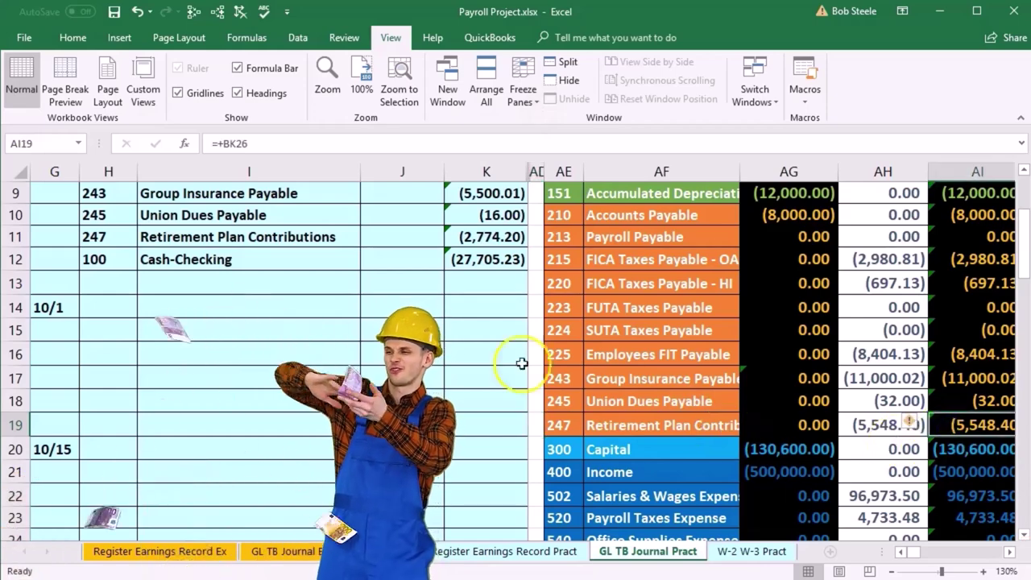
Step: Enter the date 10/1 in AK8, below the 9/15 posting in the Cash-Checking 100 ledger account
{"action": "left_click", "coordinate": [154, 264], "text": "shift"}
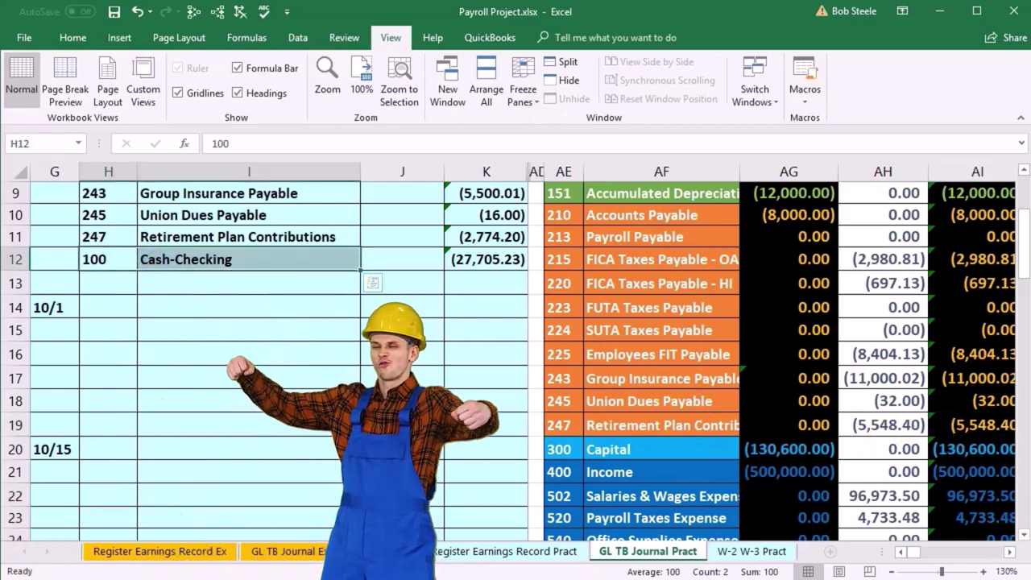
{"action": "scroll", "coordinate": [515, 361], "scroll_direction": "up", "scroll_amount": 2}
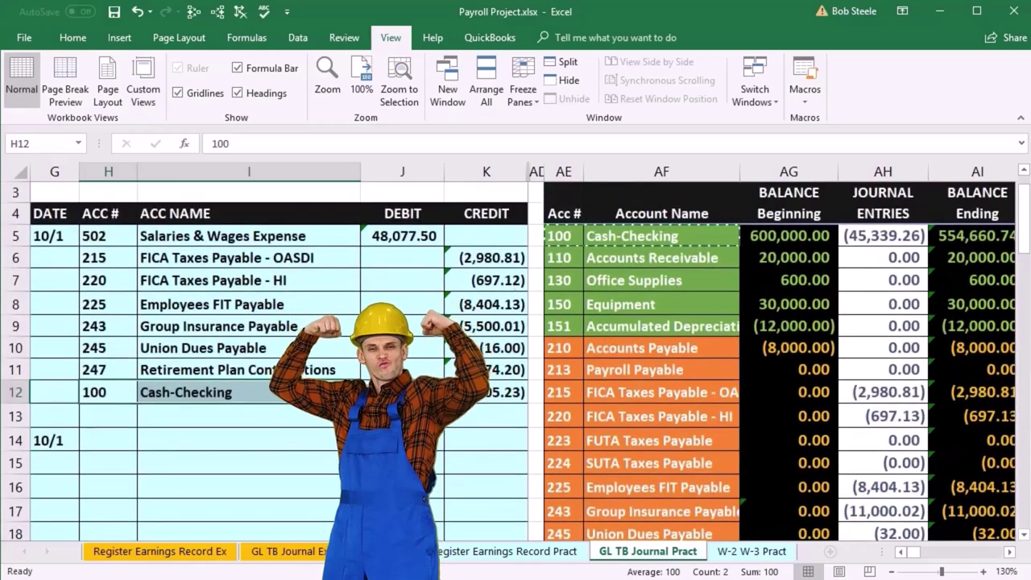
{"action": "left_click_drag", "start_coordinate": [564, 236], "coordinate": [599, 244]}
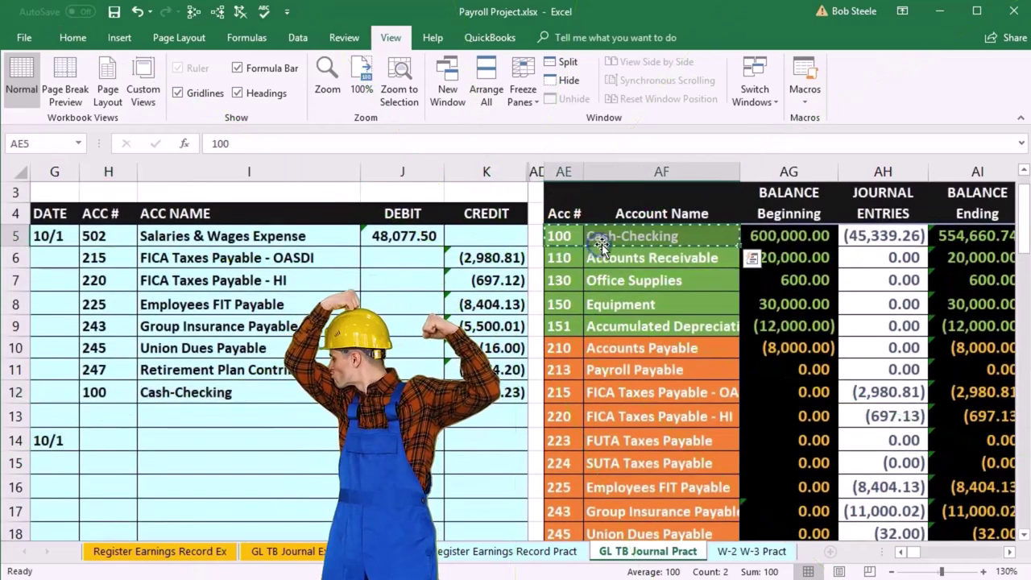
{"action": "scroll", "coordinate": [636, 393], "scroll_direction": "up", "scroll_amount": 1}
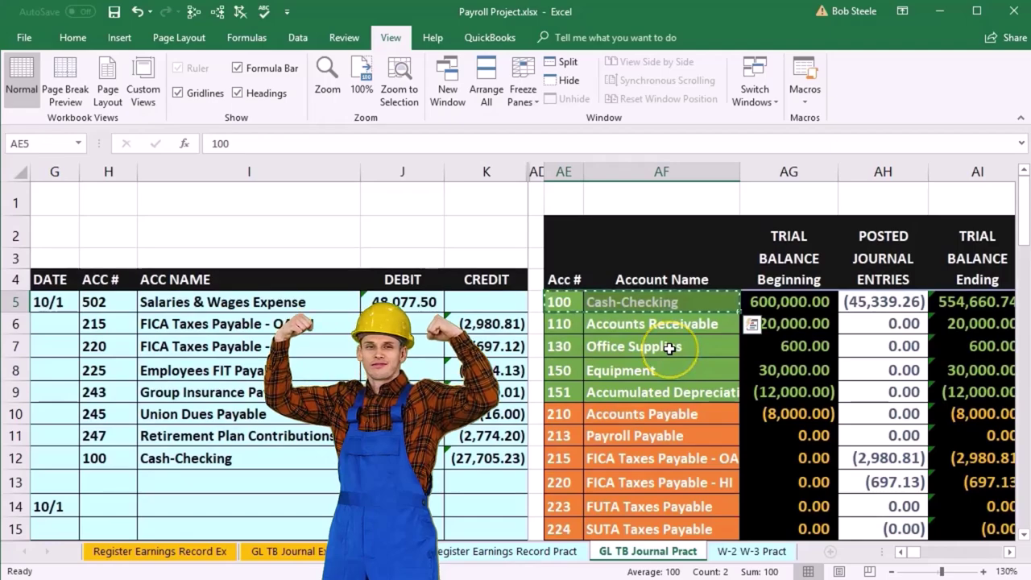
{"action": "key", "text": "Right"}
{"action": "key", "text": "Right"}
{"action": "key", "text": "Right"}
{"action": "key", "text": "Right"}
{"action": "key", "text": "Right"}
{"action": "key", "text": "Right"}
{"action": "key", "text": "Right"}
{"action": "key", "text": "Right"}
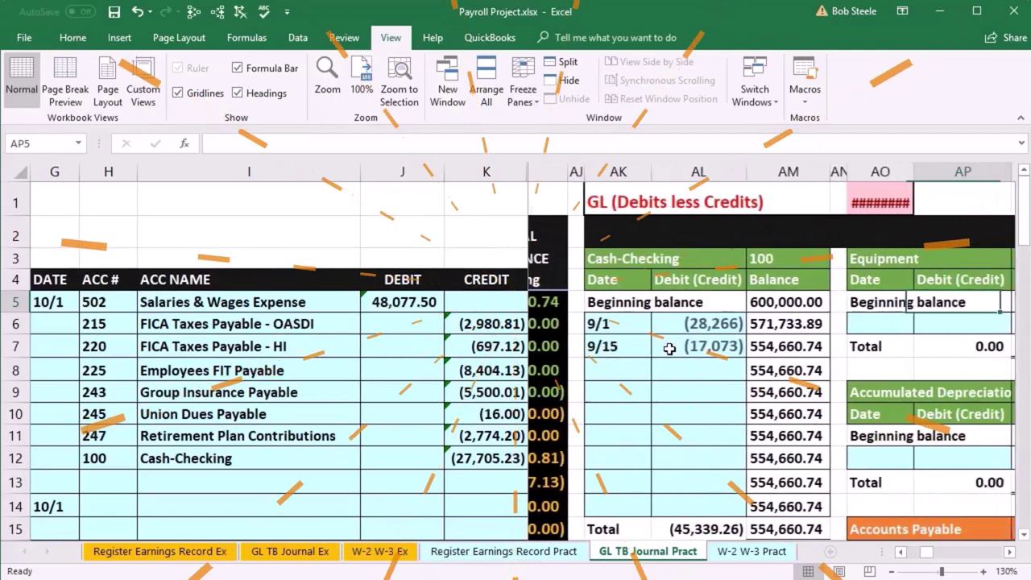
{"action": "key", "text": "Down"}
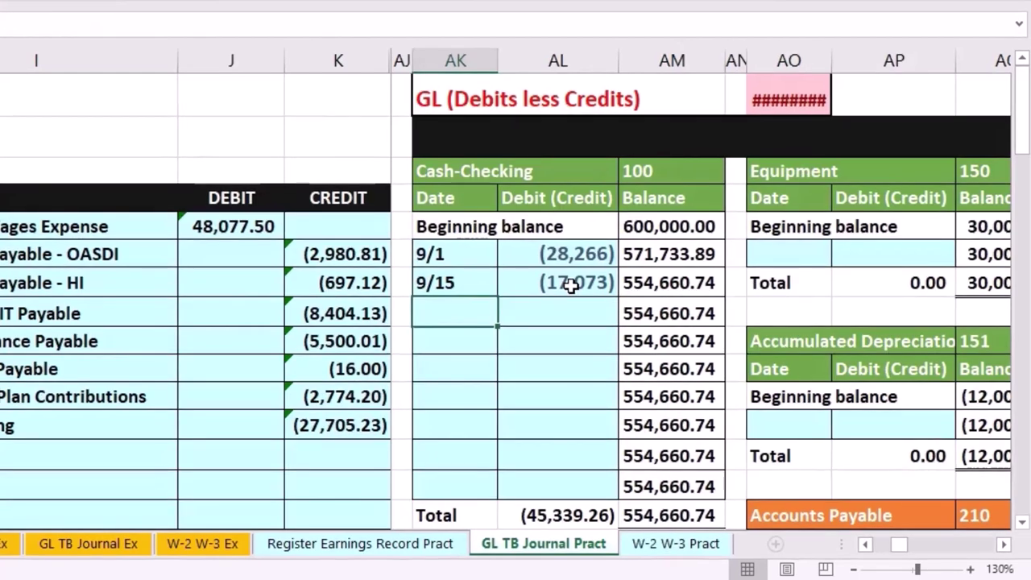
{"action": "key", "text": "Right"}
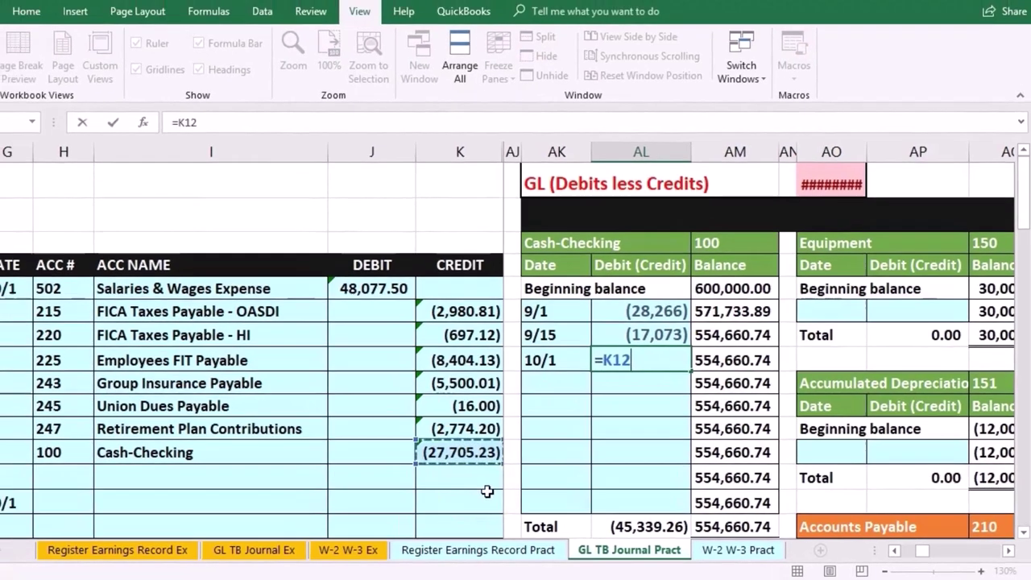
Step: Link the Cash-Checking ledger amount in AL8 to the journal credit in K12 and check the account's running balance
{"action": "key", "text": "Return"}
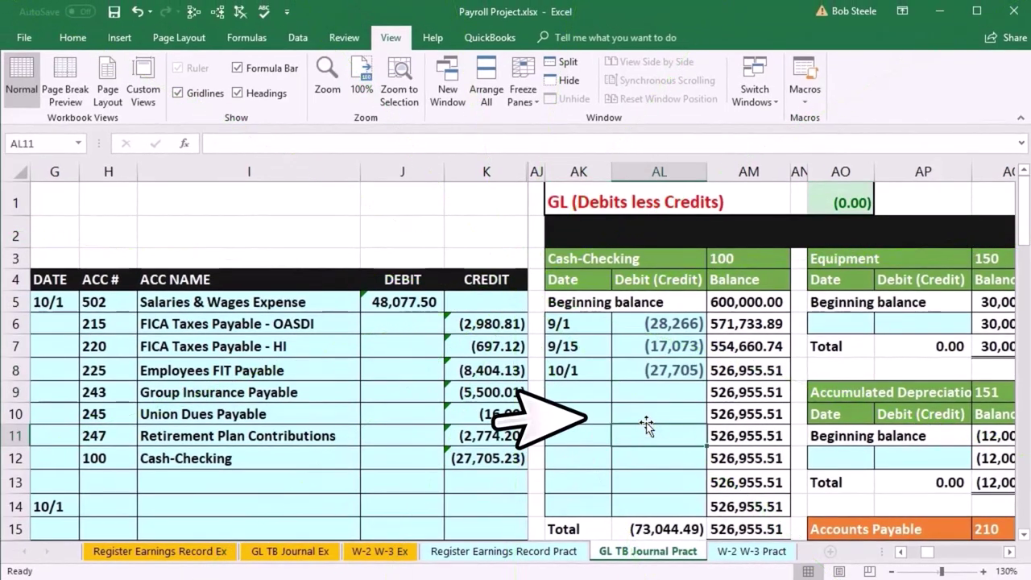
{"action": "left_click", "coordinate": [735, 371]}
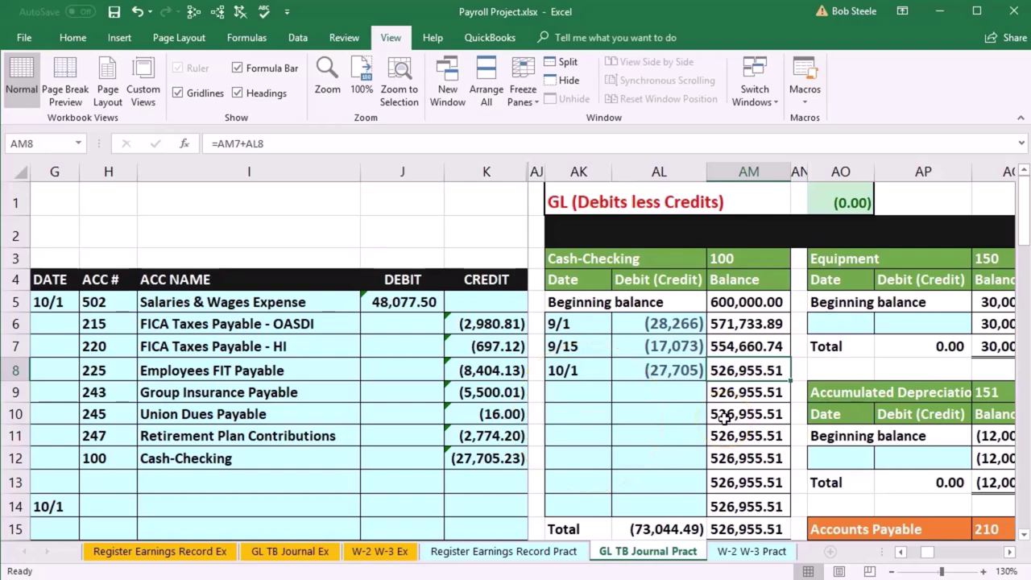
Step: Check the Cash-Checking account's ending balance in the trial balance
{"action": "key", "text": "Left"}
{"action": "key", "text": "Left"}
{"action": "key", "text": "Left"}
{"action": "key", "text": "Left"}
{"action": "key", "text": "Left"}
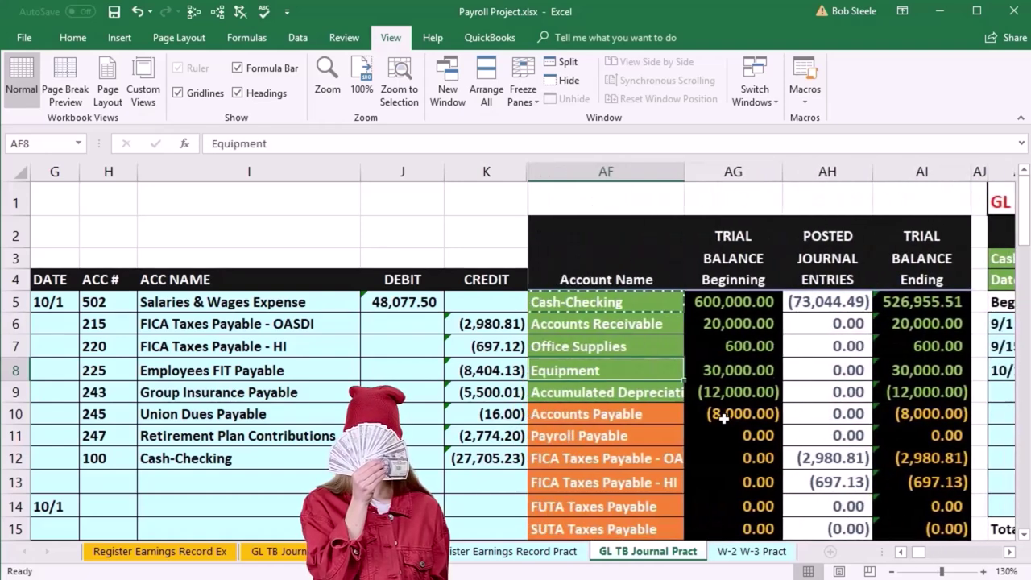
{"action": "key", "text": "Right"}
{"action": "key", "text": "Right"}
{"action": "key", "text": "Right"}
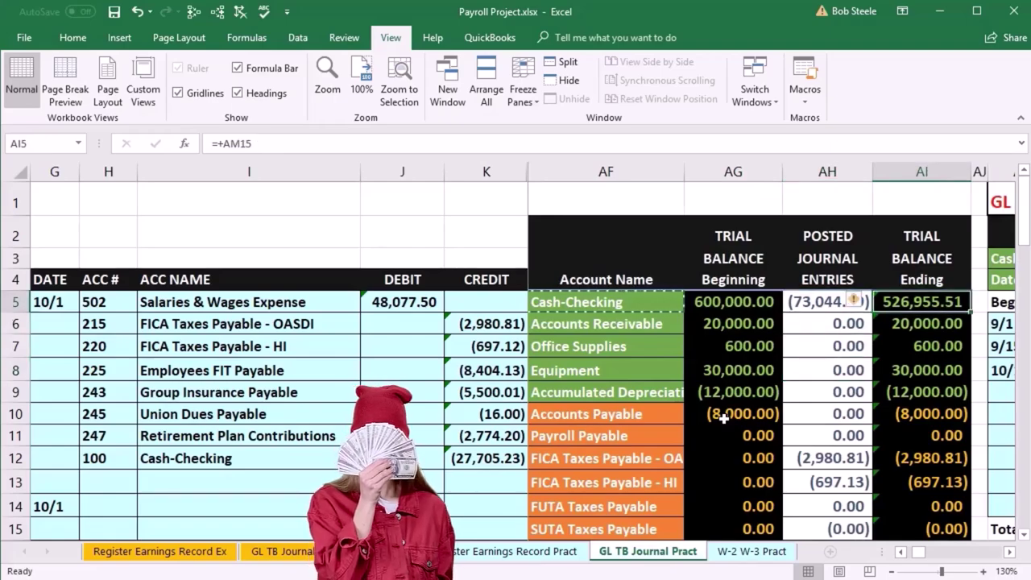
Step: Review the trial balance totals, the Salaries & Wages and Payroll Taxes expense rows, and the payroll tax payable balances
{"action": "scroll", "coordinate": [724, 417], "scroll_direction": "down", "scroll_amount": 5}
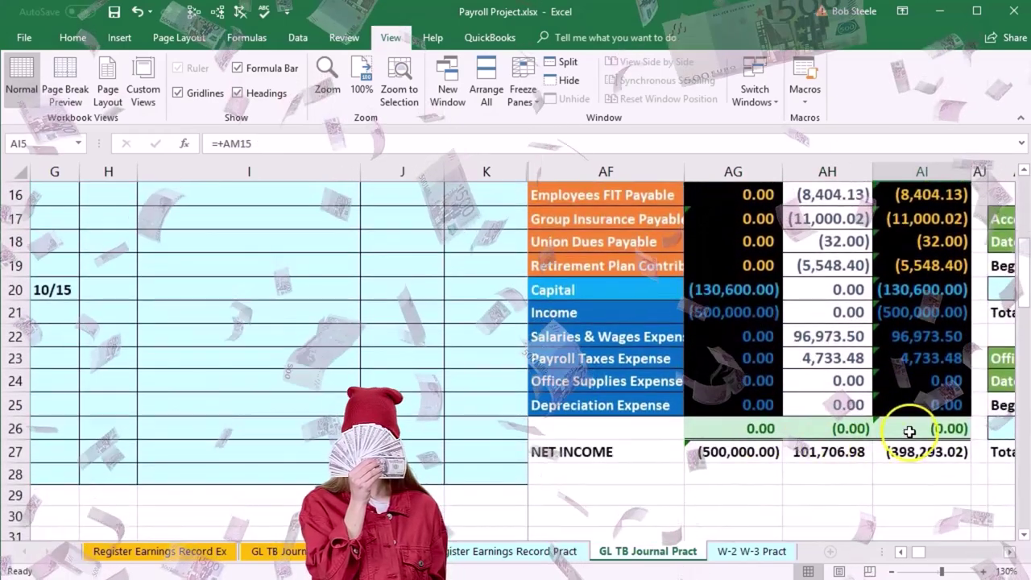
{"action": "left_click", "coordinate": [910, 431]}
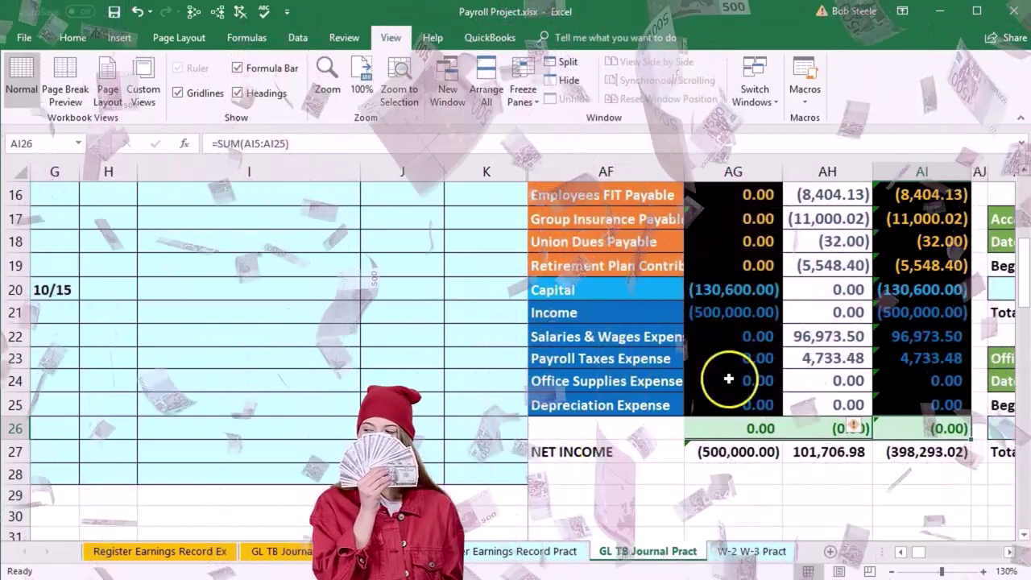
{"action": "left_click", "coordinate": [905, 341]}
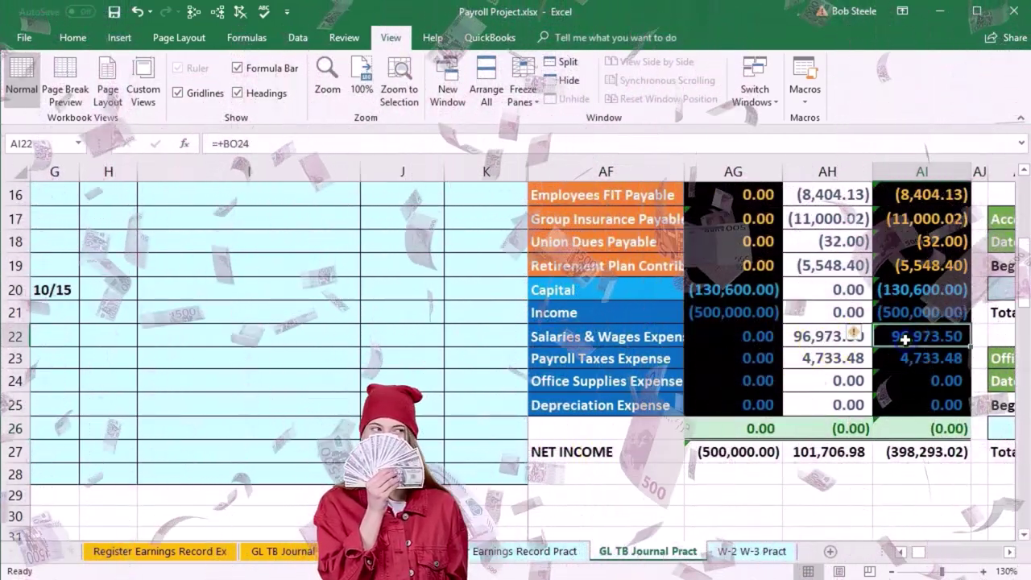
{"action": "left_click", "coordinate": [813, 337]}
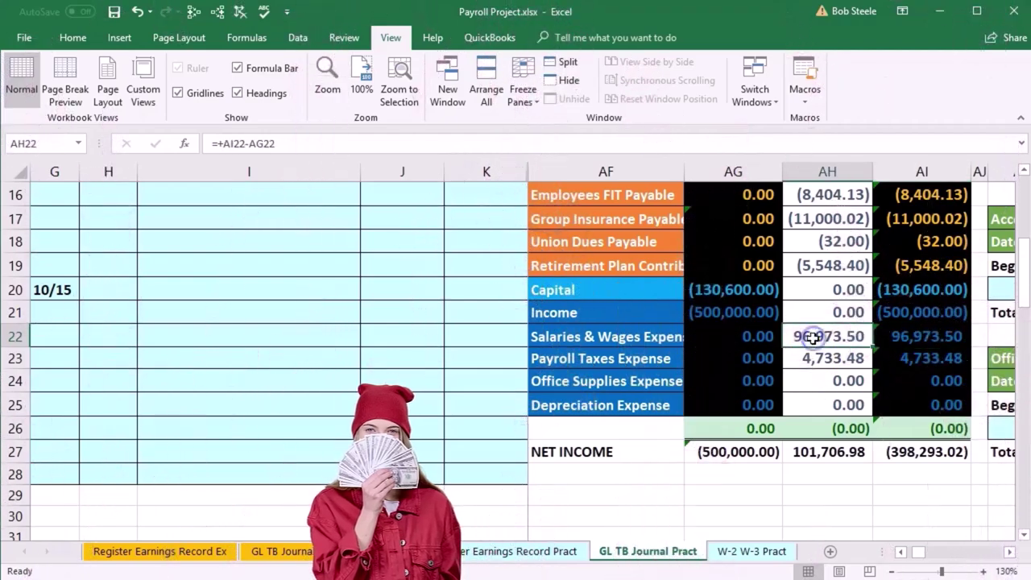
{"action": "left_click", "coordinate": [910, 344]}
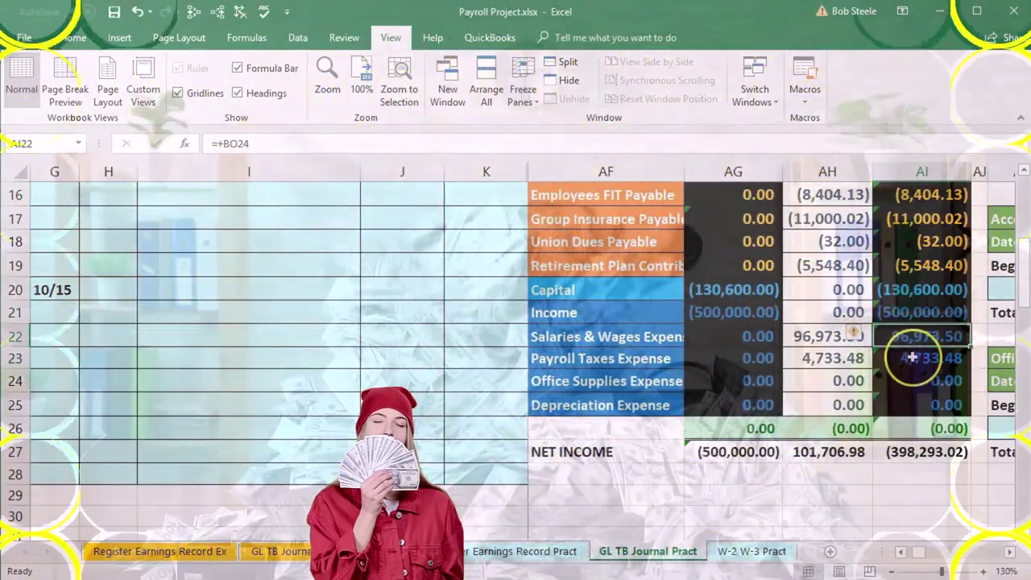
{"action": "left_click", "coordinate": [921, 357]}
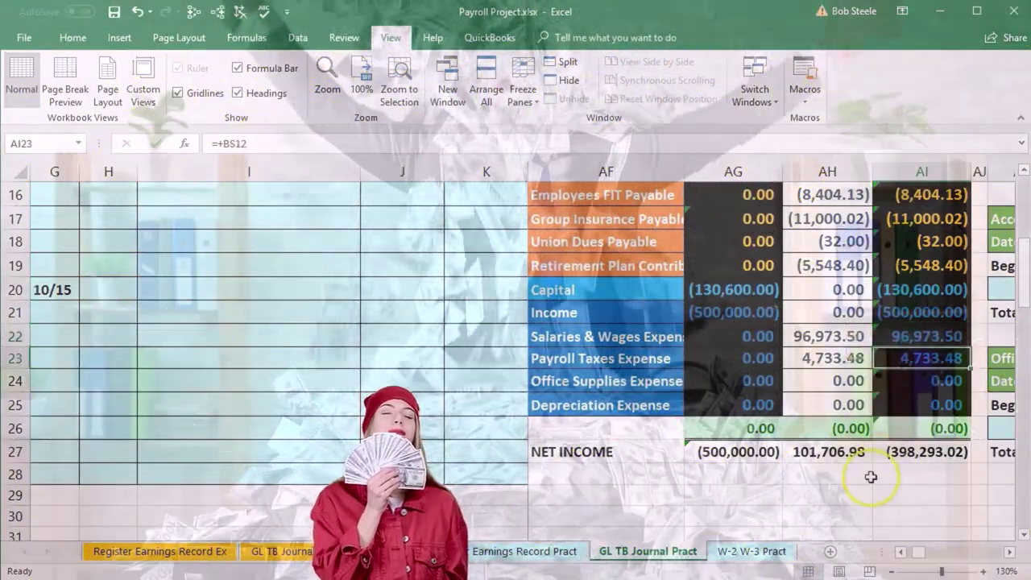
{"action": "scroll", "coordinate": [874, 471], "scroll_direction": "up", "scroll_amount": 3}
{"action": "left_click_drag", "start_coordinate": [919, 307], "coordinate": [921, 400]}
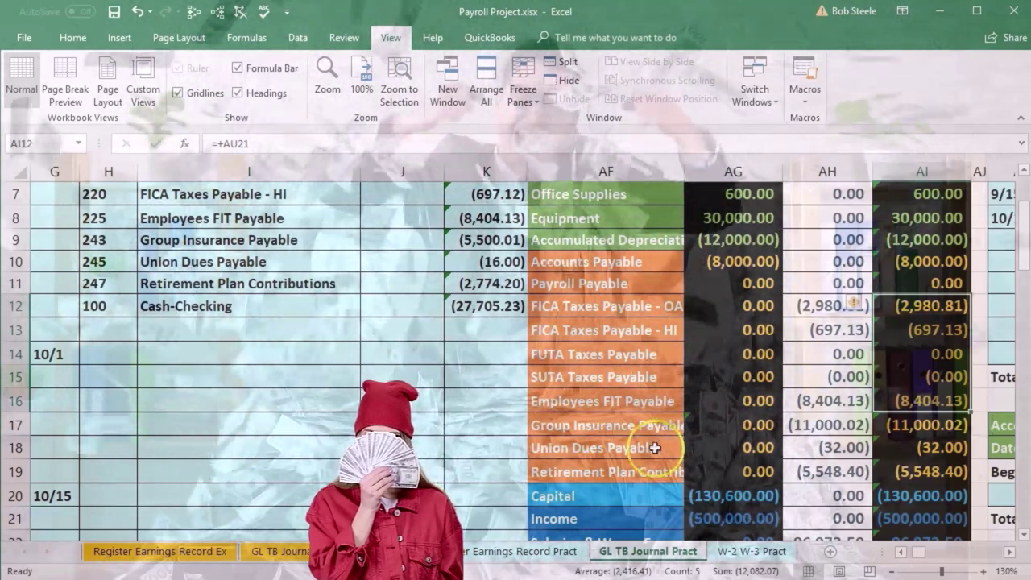
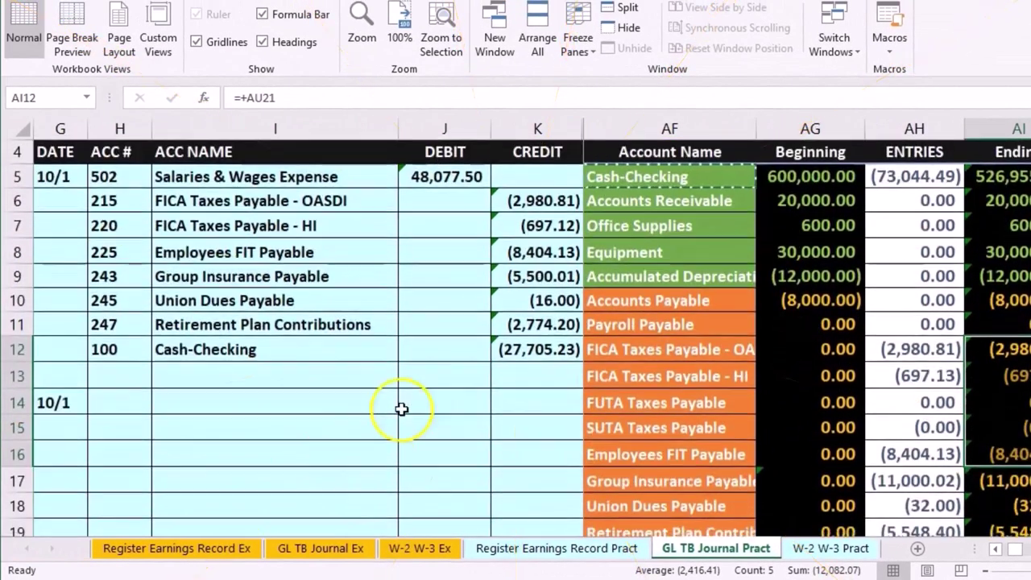
Step: Locate the Cash-Checking line of the 10/1 journal entry and switch to the Register Earnings Record Pract sheet
{"action": "left_click", "coordinate": [263, 348]}
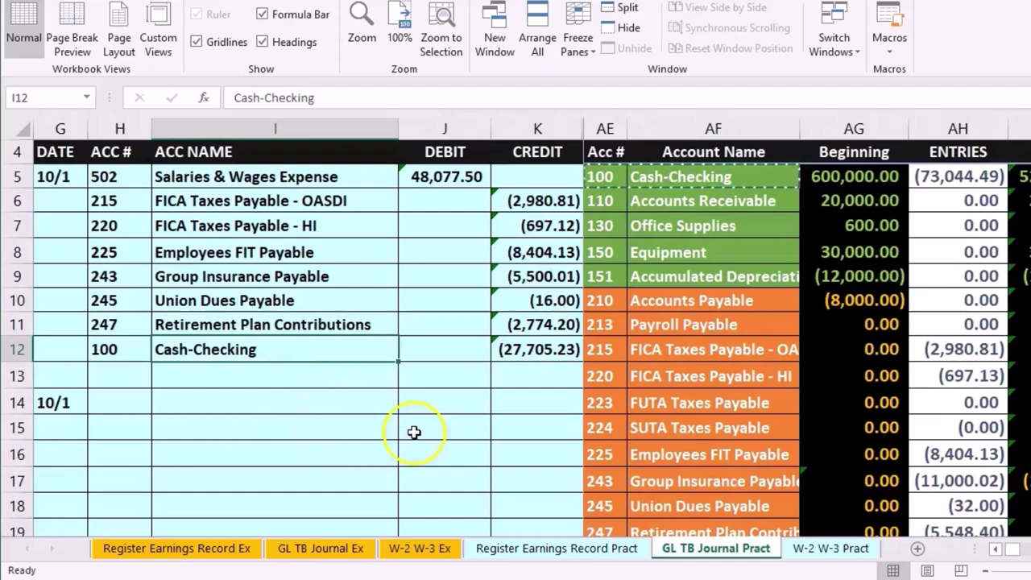
{"action": "left_click", "coordinate": [551, 548]}
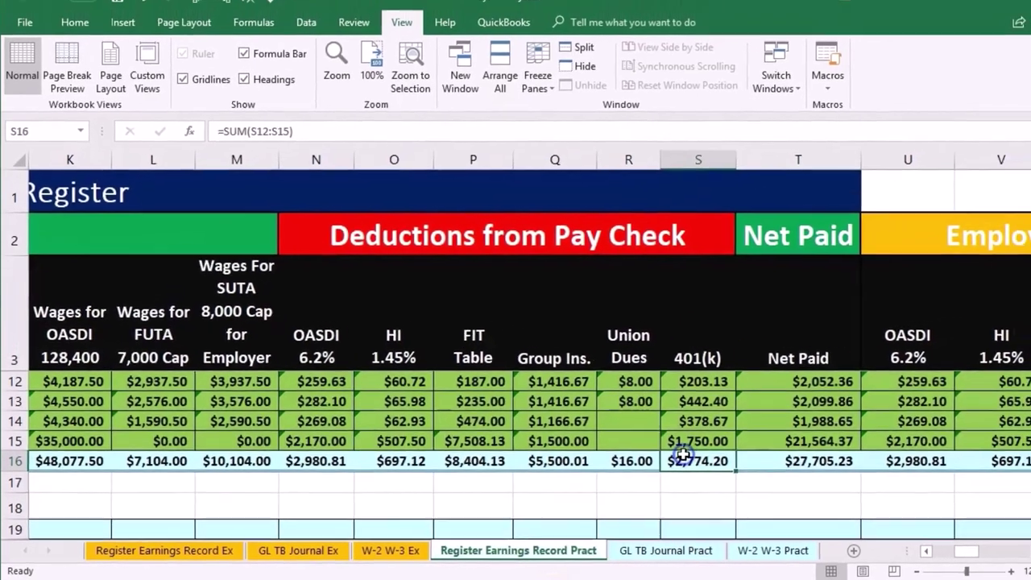
Step: Review the row 16 totals across to the Employer Taxes section of the payroll register
{"action": "key", "text": "Right"}
{"action": "key", "text": "Right"}
{"action": "key", "text": "Right"}
{"action": "key", "text": "Right"}
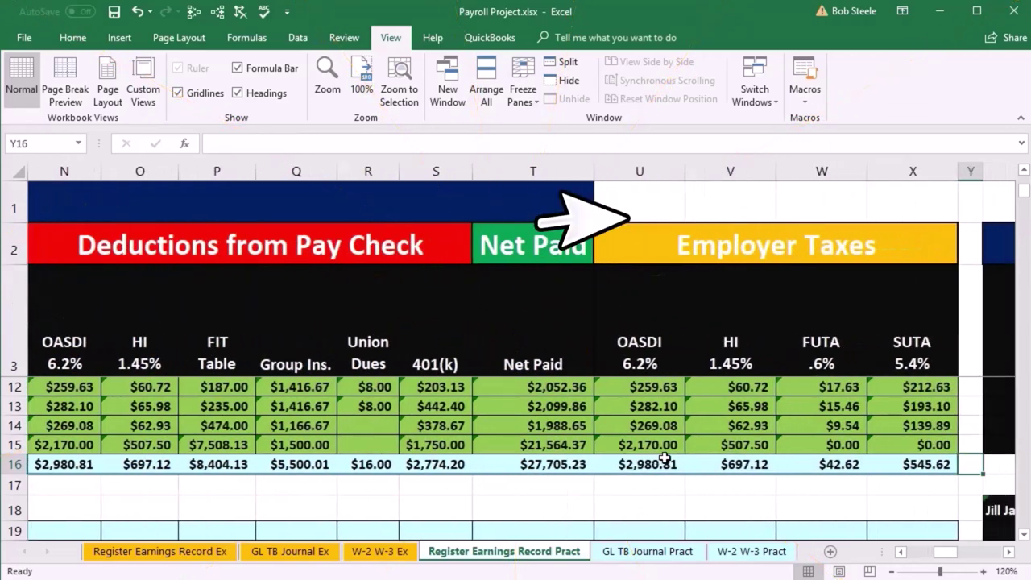
{"action": "left_click", "coordinate": [668, 254]}
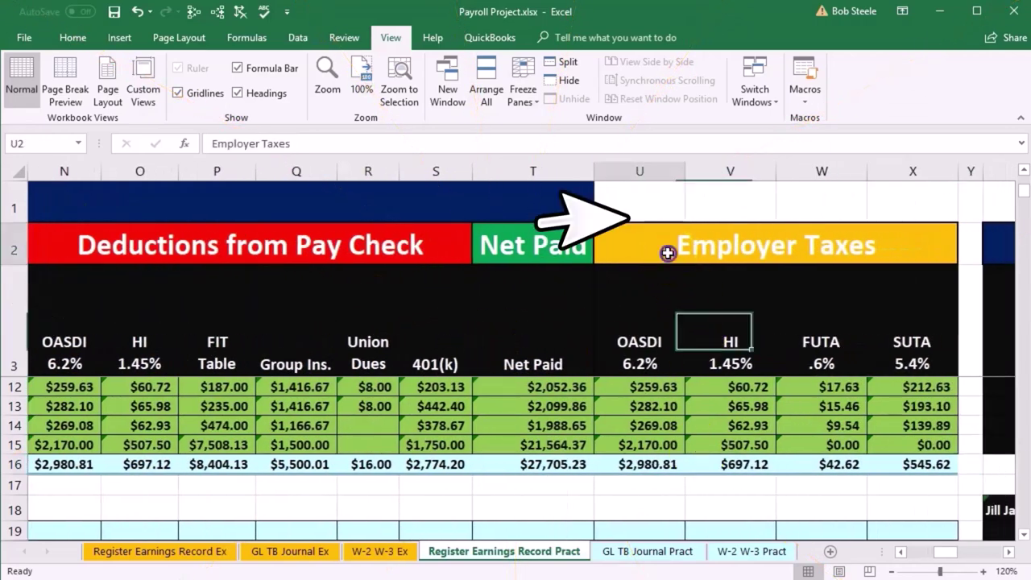
Step: Compare the employer OASDI and HI columns with the matching employee deductions, and examine the employer-only FUTA and SUTA columns
{"action": "left_click", "coordinate": [661, 342]}
{"action": "key", "text": "Right"}
{"action": "key", "text": "Right"}
{"action": "key", "text": "Right"}
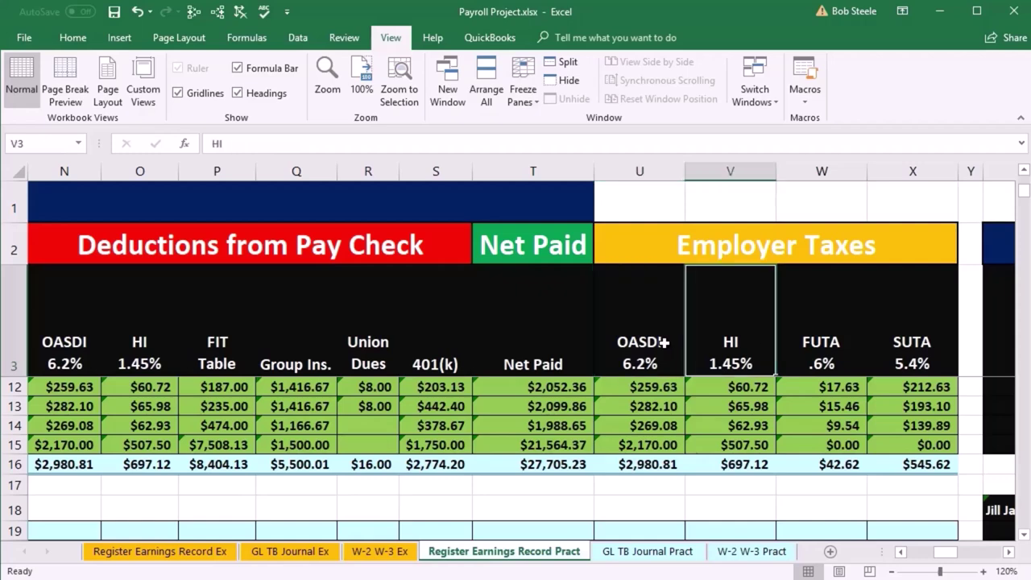
{"action": "left_click_drag", "start_coordinate": [661, 342], "coordinate": [703, 345]}
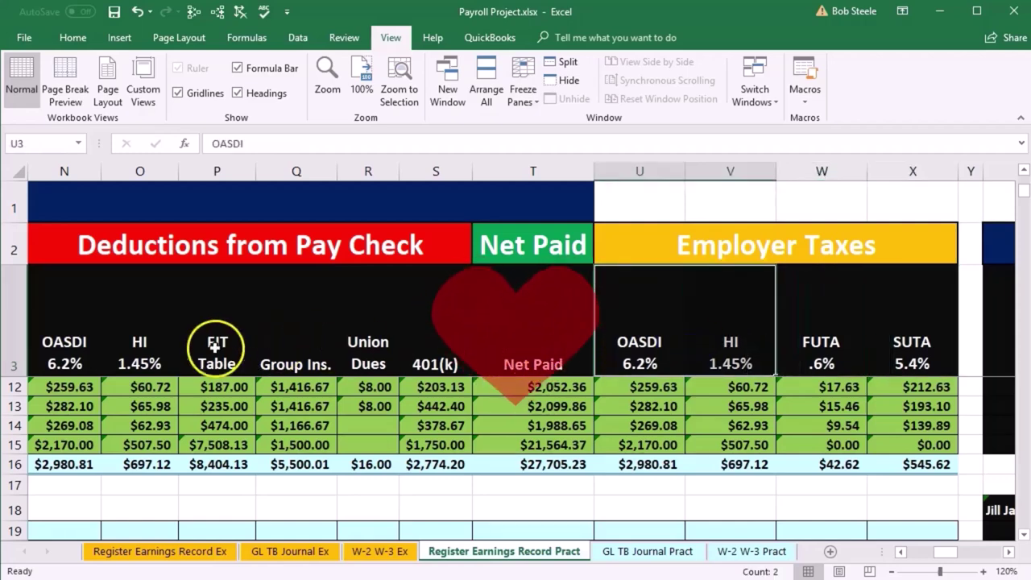
{"action": "left_click_drag", "start_coordinate": [65, 343], "coordinate": [111, 342]}
{"action": "left_click_drag", "start_coordinate": [675, 352], "coordinate": [690, 352]}
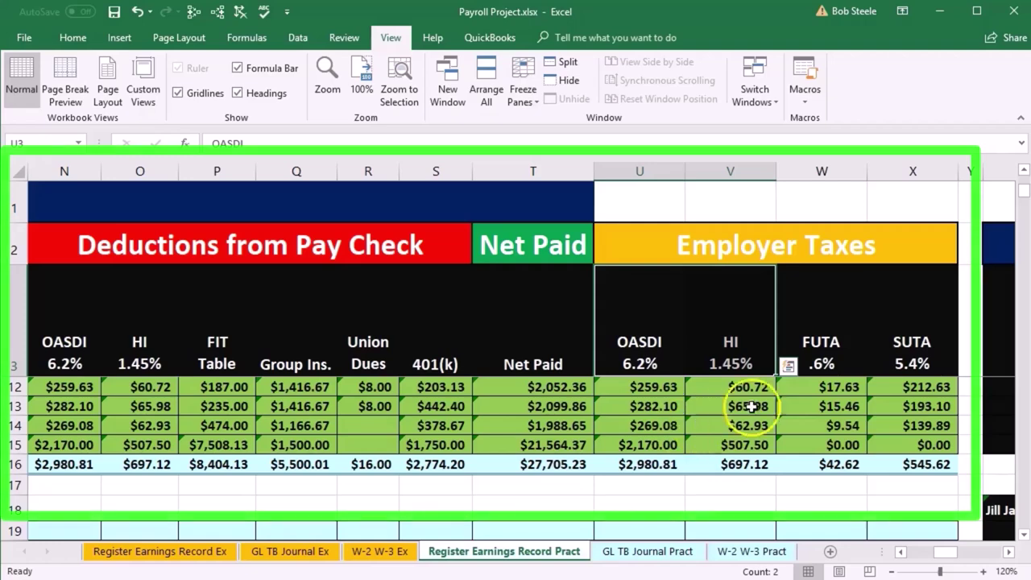
{"action": "left_click_drag", "start_coordinate": [840, 343], "coordinate": [888, 342]}
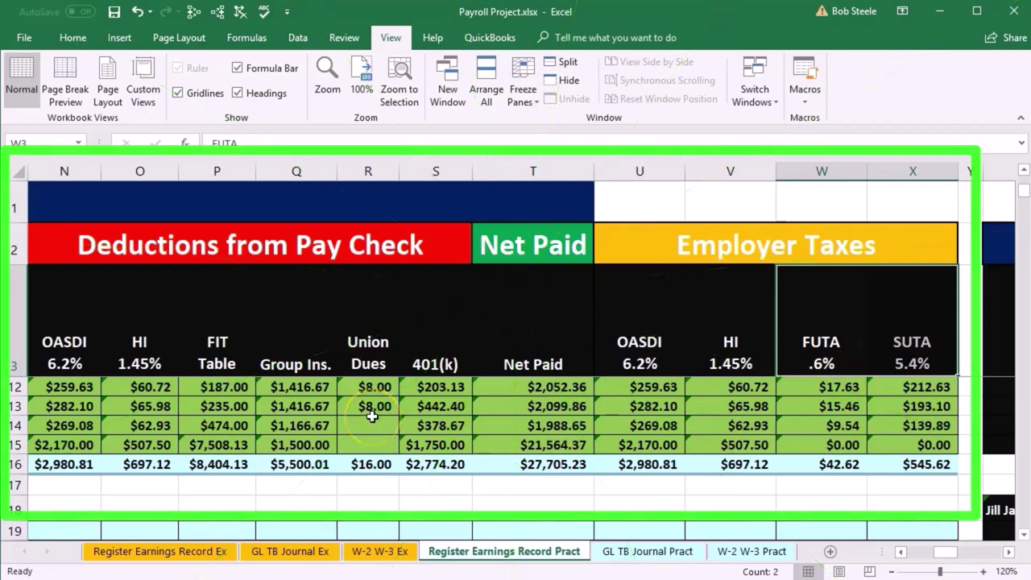
Step: Switch to the GL TB Journal Pract sheet and locate the FICA, FUTA and SUTA payable accounts in the trial balance
{"action": "left_click", "coordinate": [648, 551]}
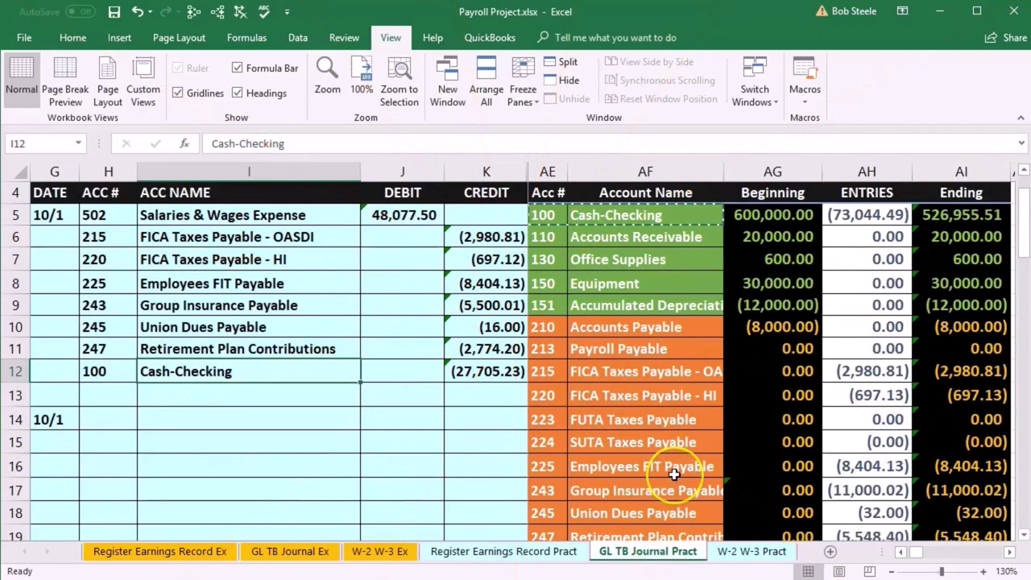
{"action": "scroll", "coordinate": [674, 475], "scroll_direction": "down", "scroll_amount": 2}
{"action": "scroll", "coordinate": [674, 474], "scroll_direction": "down", "scroll_amount": 1}
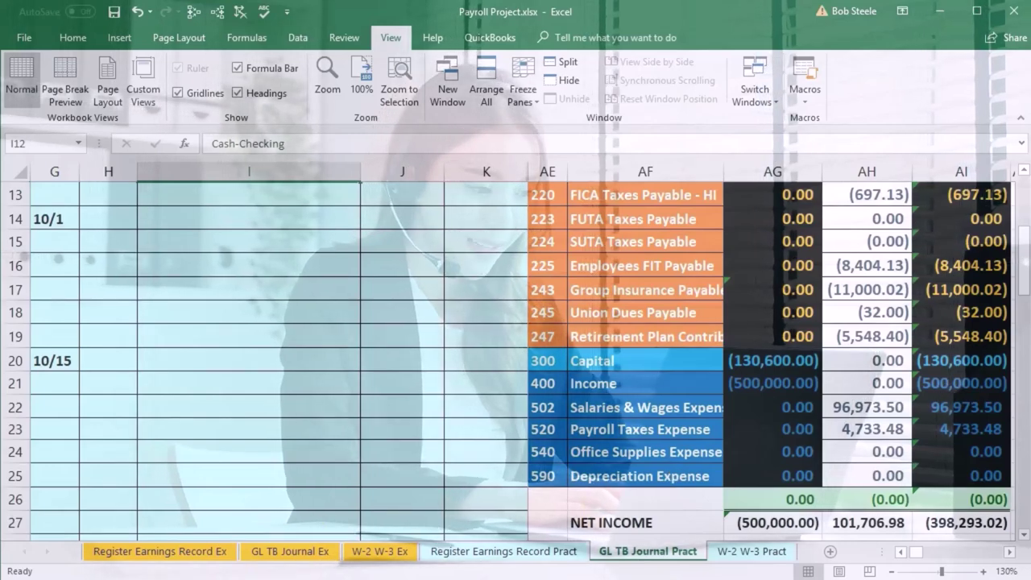
{"action": "scroll", "coordinate": [641, 479], "scroll_direction": "up", "scroll_amount": 2}
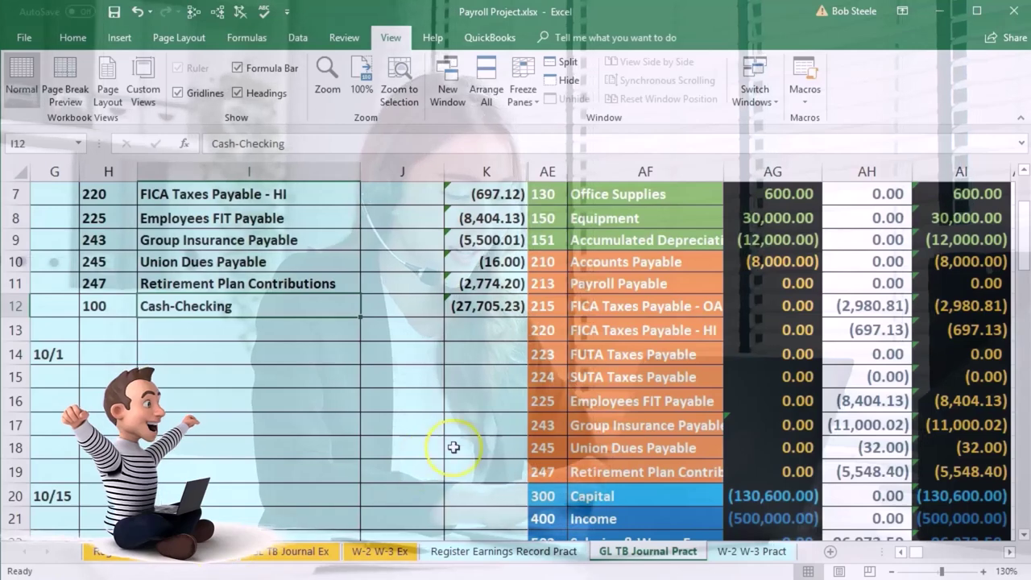
{"action": "left_click", "coordinate": [564, 314]}
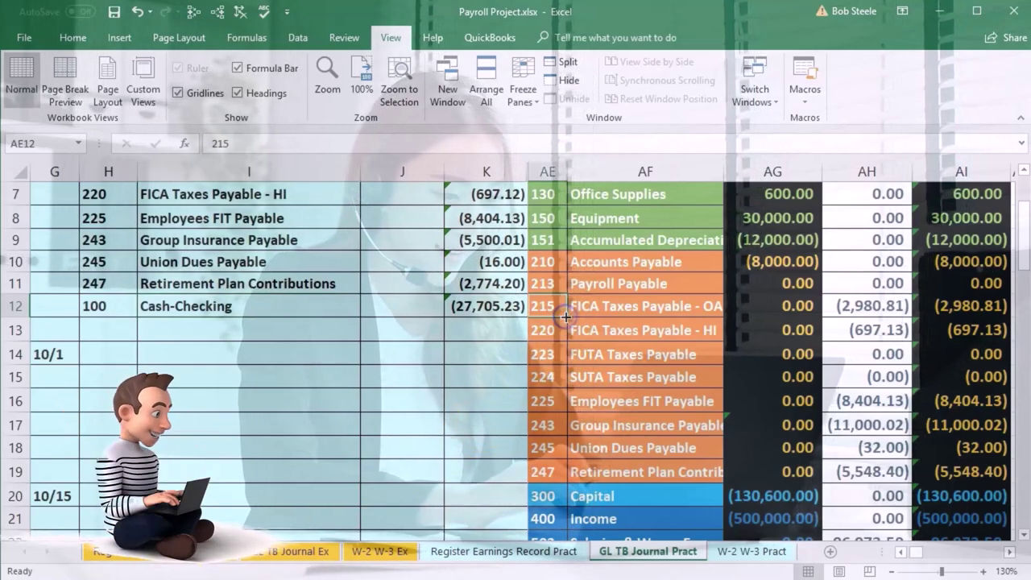
{"action": "left_click", "coordinate": [603, 308]}
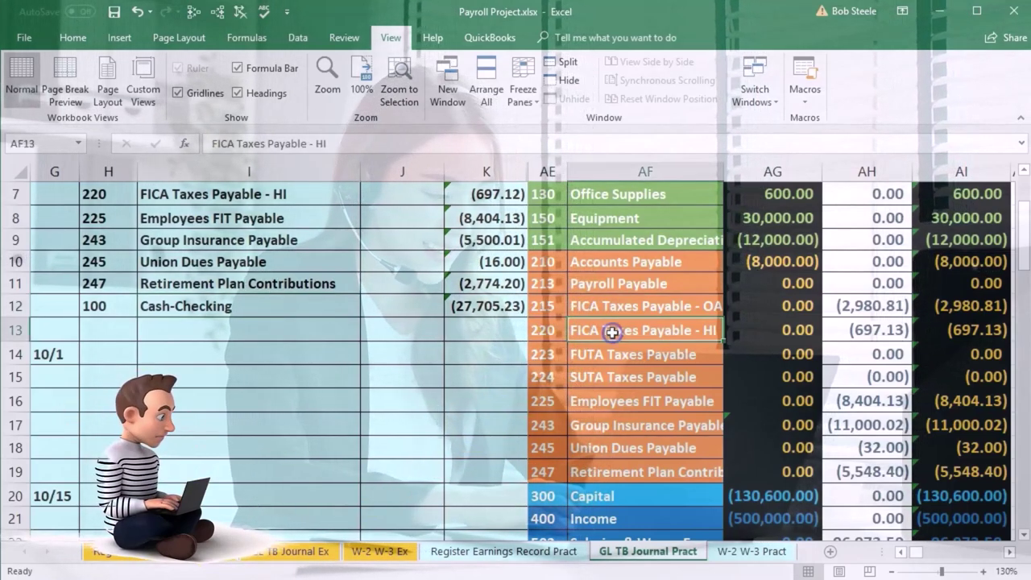
{"action": "left_click", "coordinate": [607, 354]}
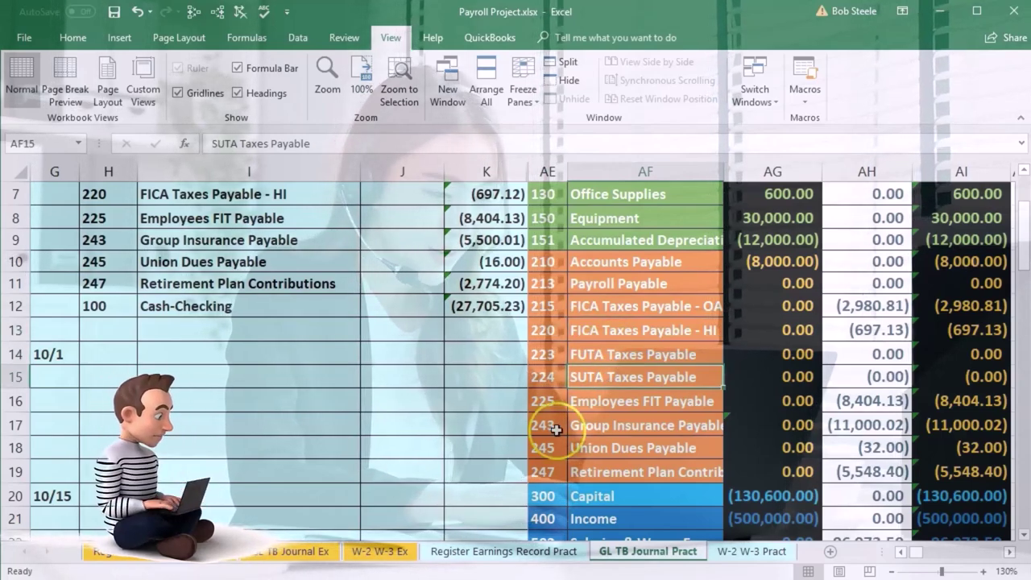
Step: Copy the numbers and names of payroll tax payable accounts 215 to 224 (AE12:AF15) from the trial balance
{"action": "left_click_drag", "start_coordinate": [553, 303], "coordinate": [604, 368]}
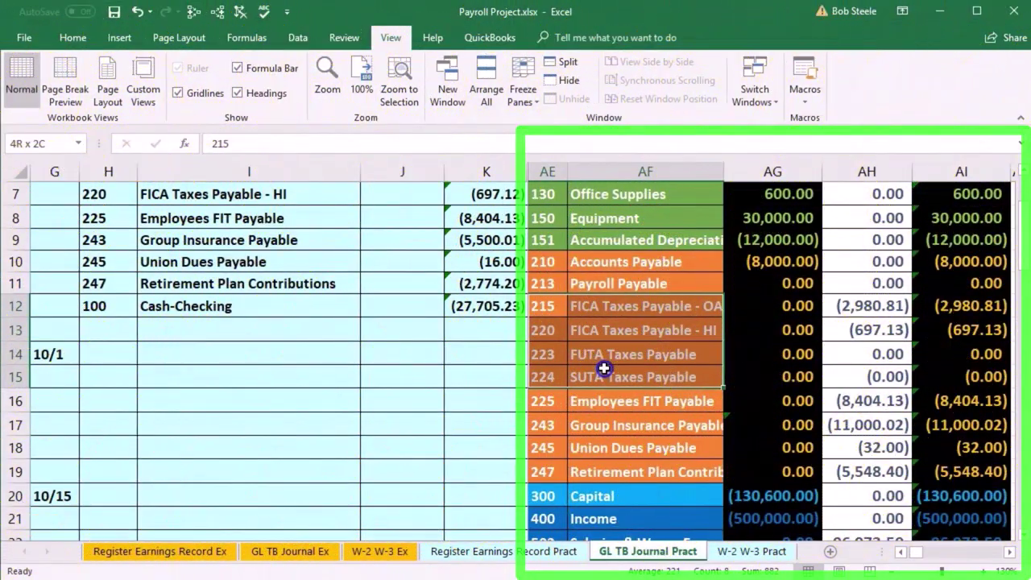
{"action": "left_click_drag", "start_coordinate": [604, 368], "coordinate": [605, 368]}
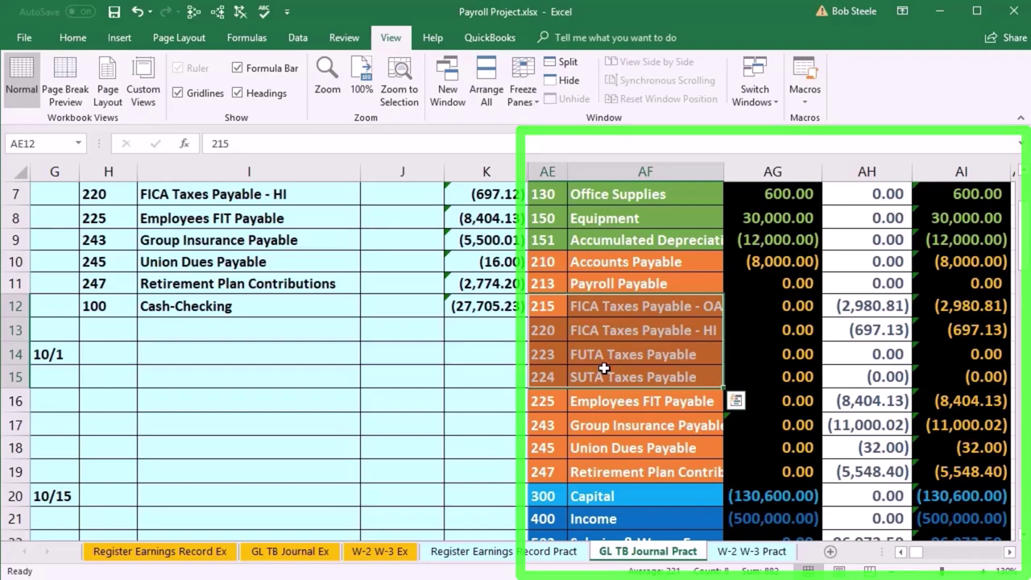
{"action": "right_click", "coordinate": [604, 368]}
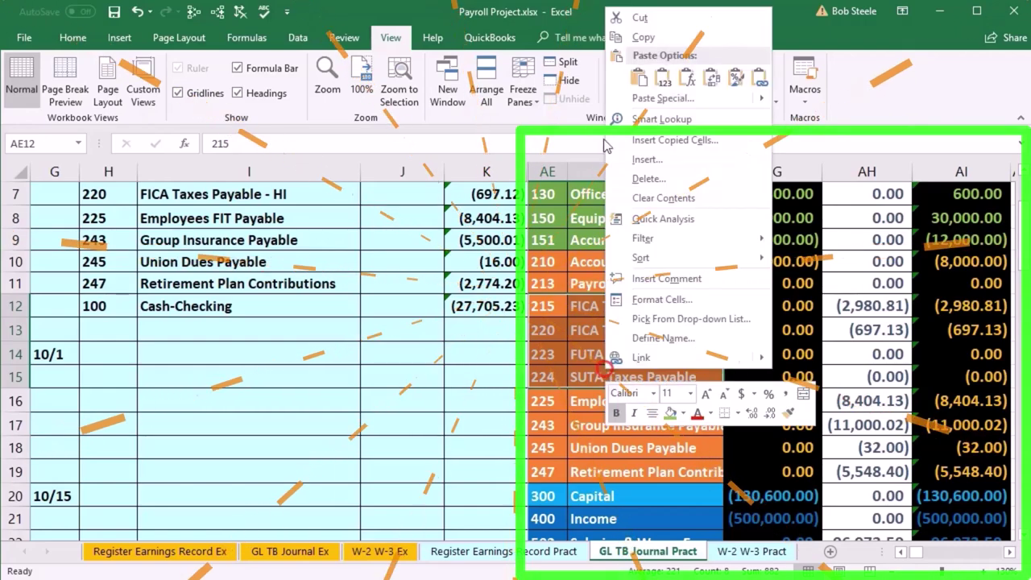
Step: Copy accounts 215, 220, 223 and 224 with their names from the trial balance and paste them as values starting at H15
{"action": "left_click", "coordinate": [655, 39]}
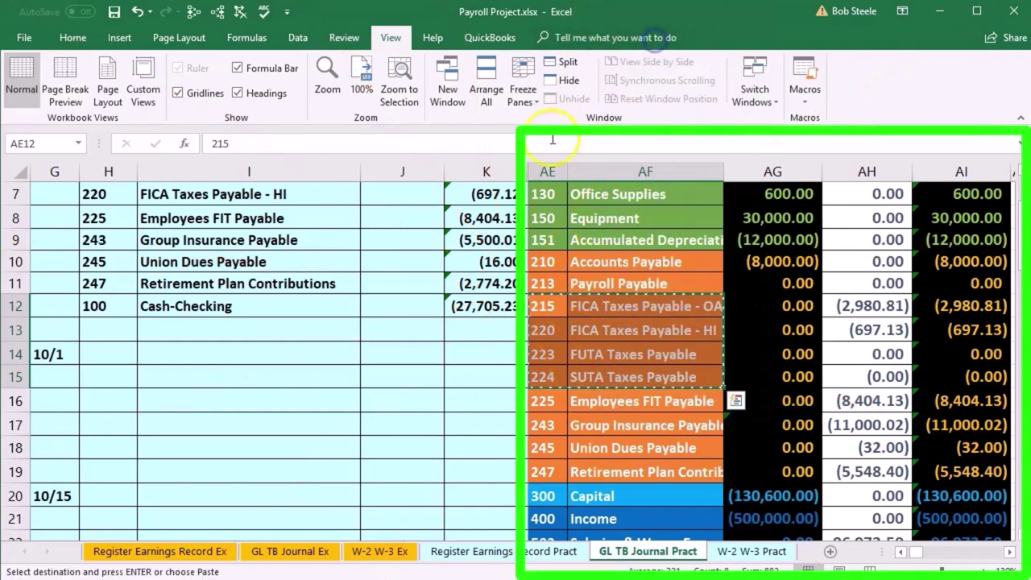
{"action": "left_click", "coordinate": [110, 380]}
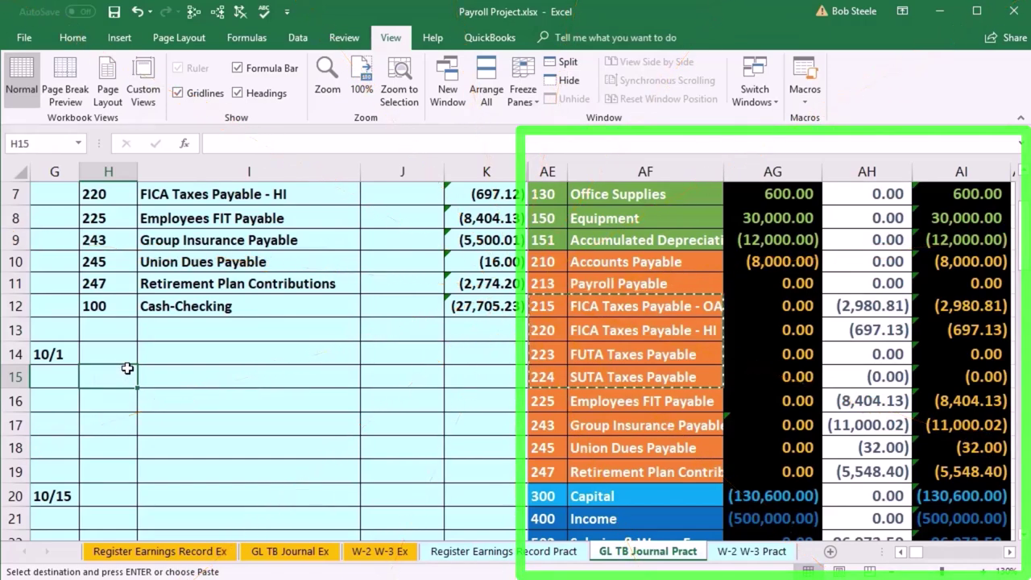
{"action": "left_click", "coordinate": [100, 368]}
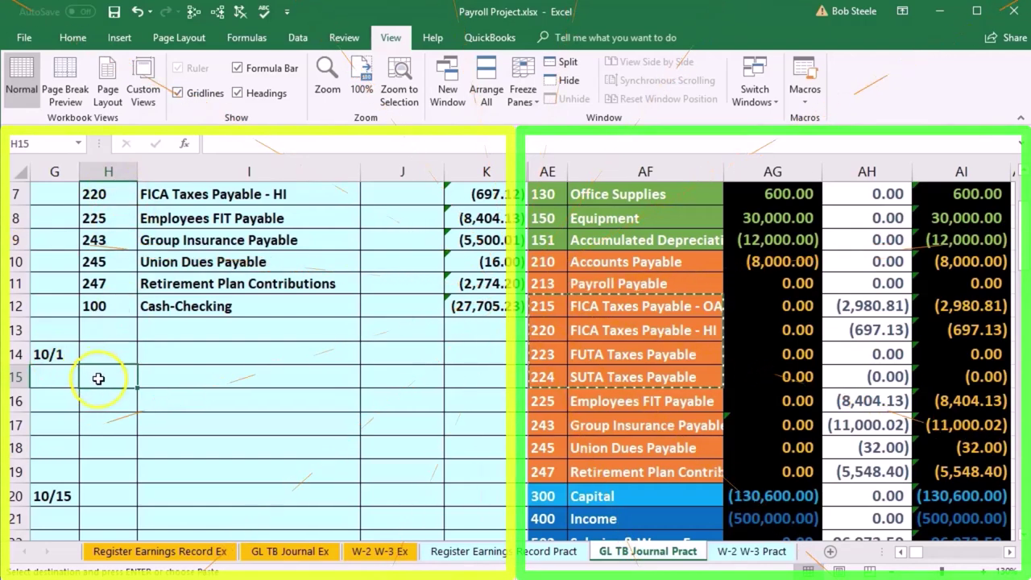
{"action": "right_click", "coordinate": [99, 379]}
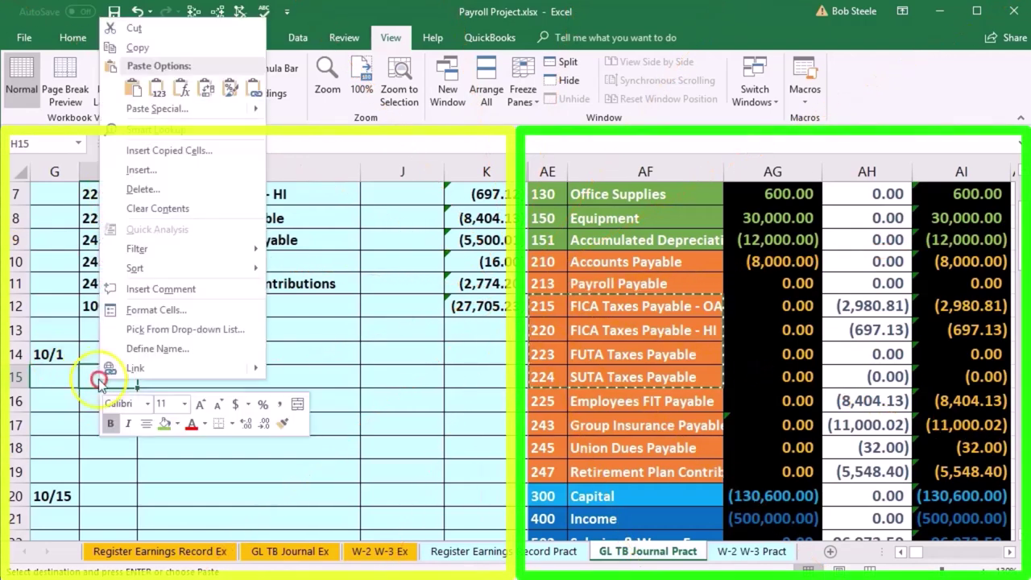
{"action": "left_click", "coordinate": [163, 92]}
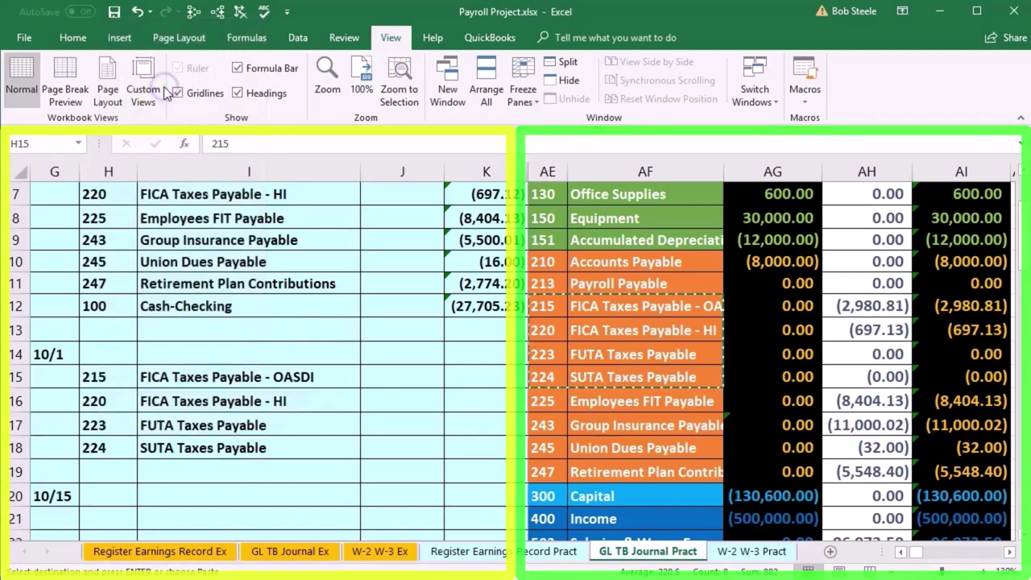
Step: Copy account 520 Payroll Taxes Expense from the trial balance and paste it as values into H14 of the 10/1 entry
{"action": "scroll", "coordinate": [581, 409], "scroll_direction": "down", "scroll_amount": 2}
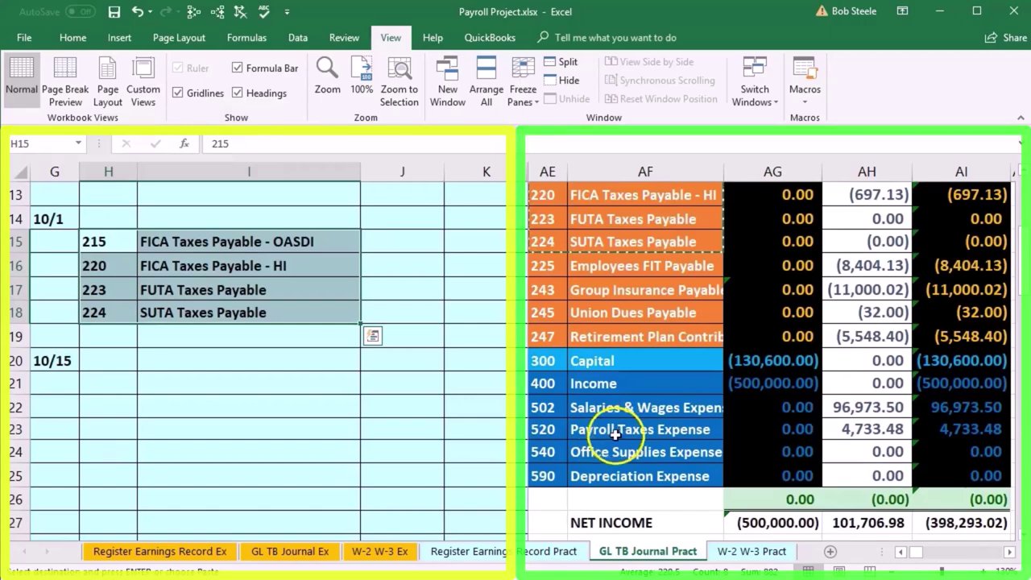
{"action": "left_click_drag", "start_coordinate": [555, 431], "coordinate": [582, 430]}
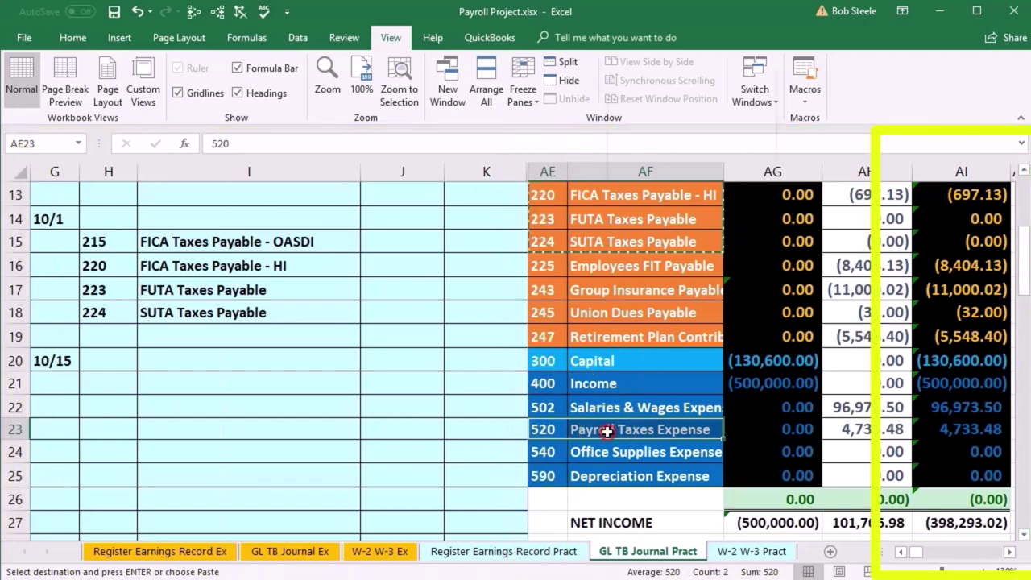
{"action": "right_click", "coordinate": [609, 435]}
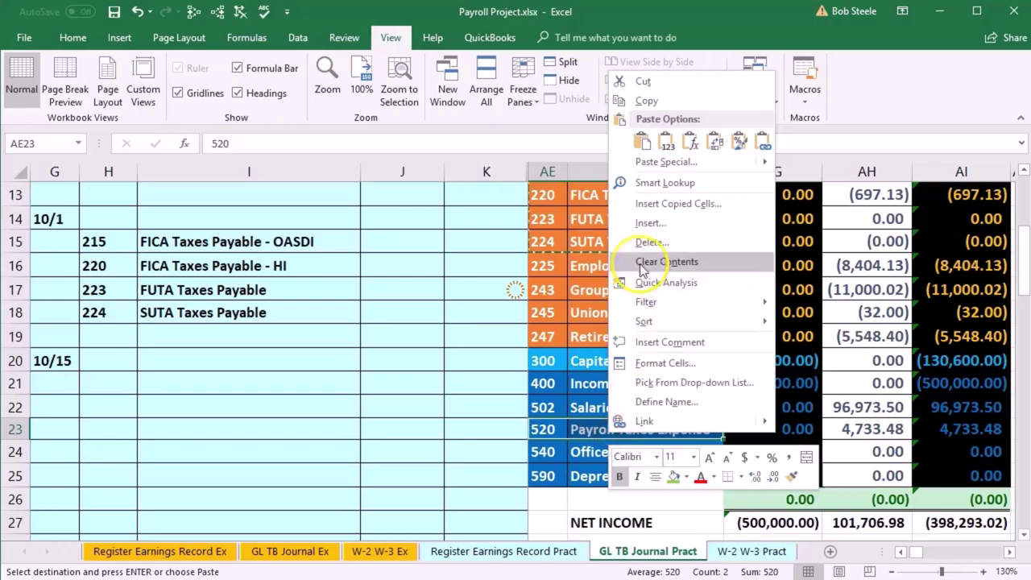
{"action": "left_click", "coordinate": [659, 98]}
{"action": "left_click", "coordinate": [118, 216]}
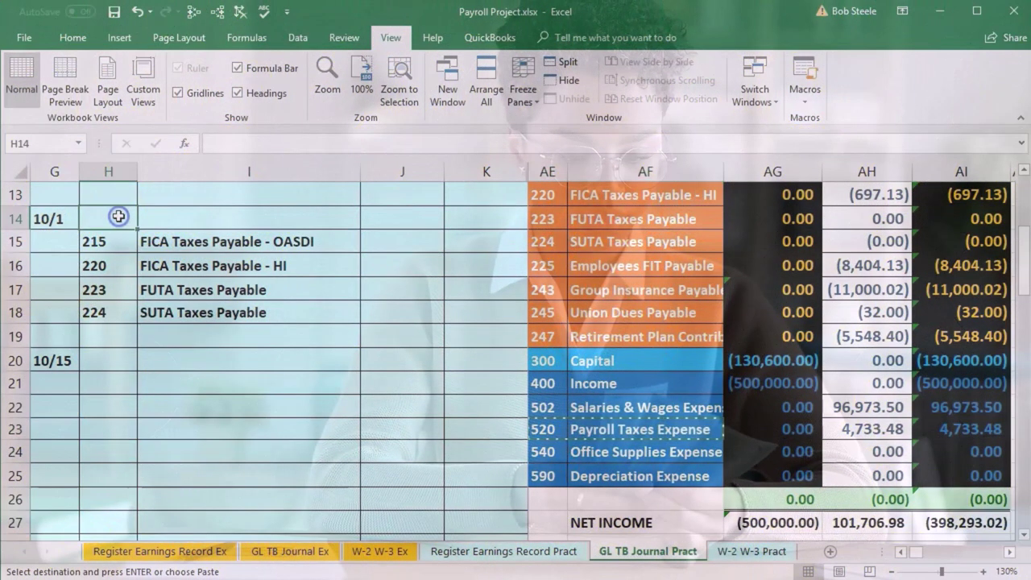
{"action": "right_click", "coordinate": [119, 216]}
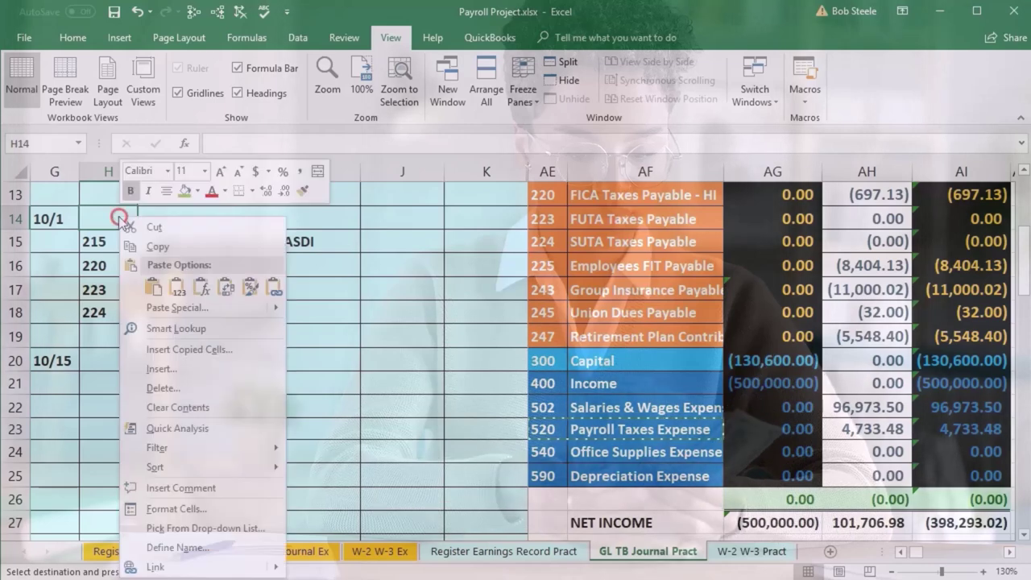
{"action": "left_click", "coordinate": [177, 286]}
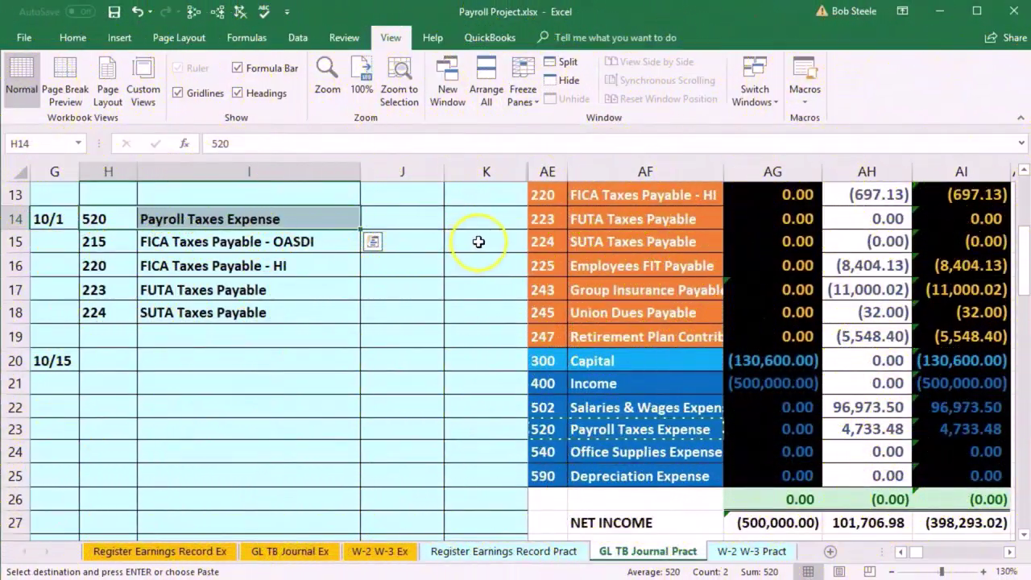
Step: Enter the FICA OASDI credit in K15 as the negative of employer OASDI total U16 on the Register Earnings Record Pract sheet
{"action": "left_click", "coordinate": [479, 242]}
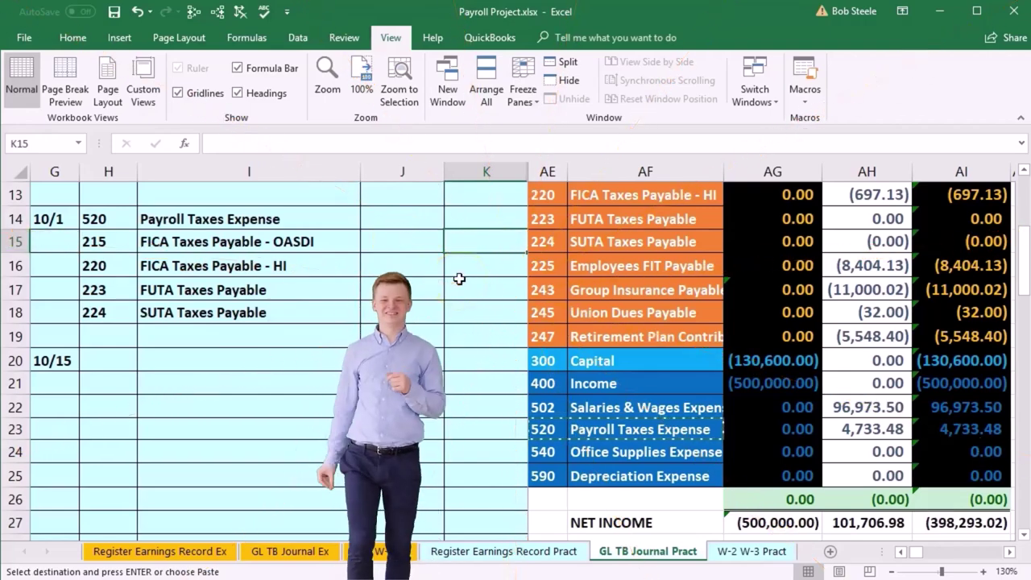
{"action": "type", "text": "-"}
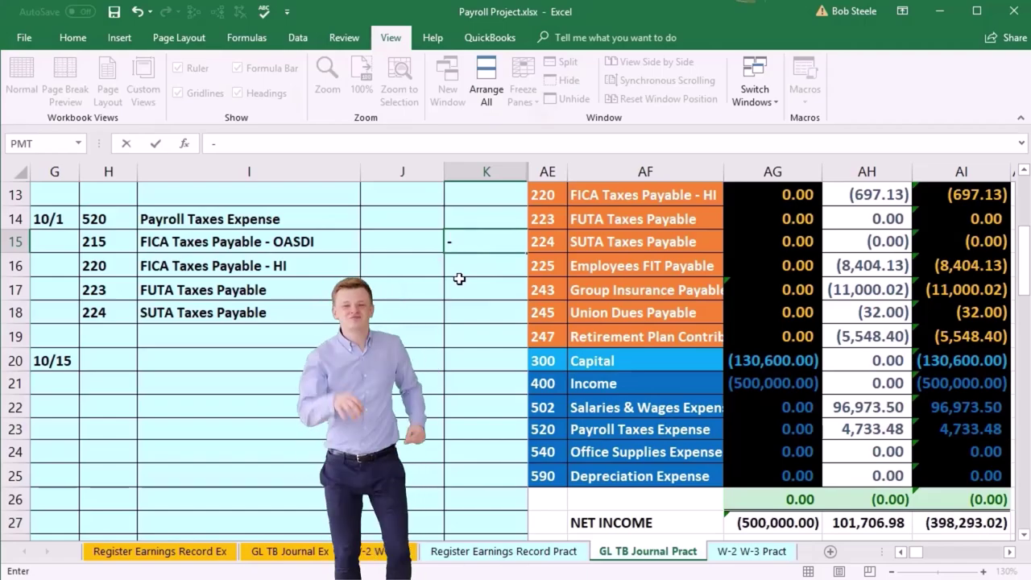
{"action": "left_click", "coordinate": [542, 555]}
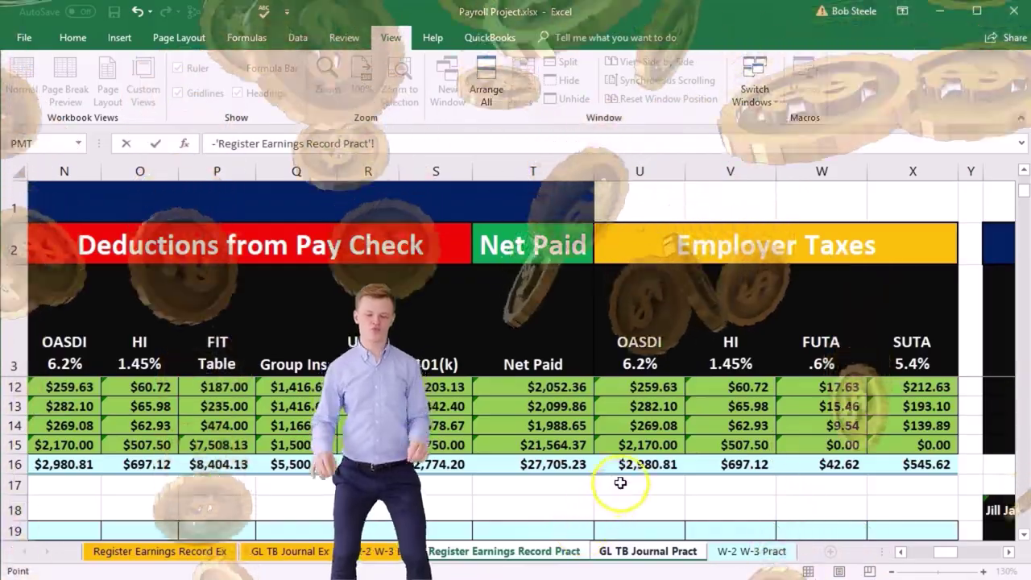
{"action": "left_click", "coordinate": [629, 468]}
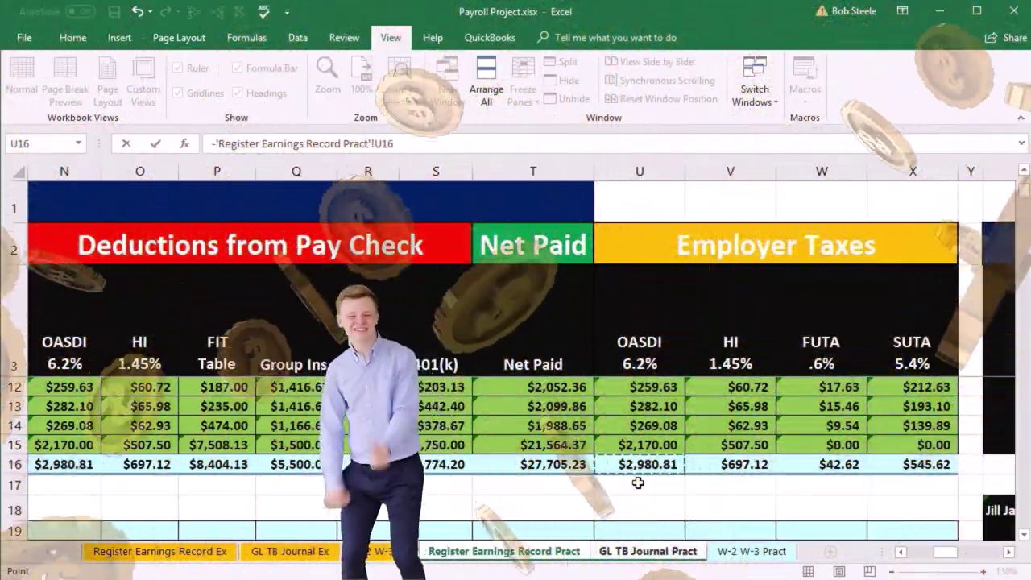
{"action": "key", "text": "Return"}
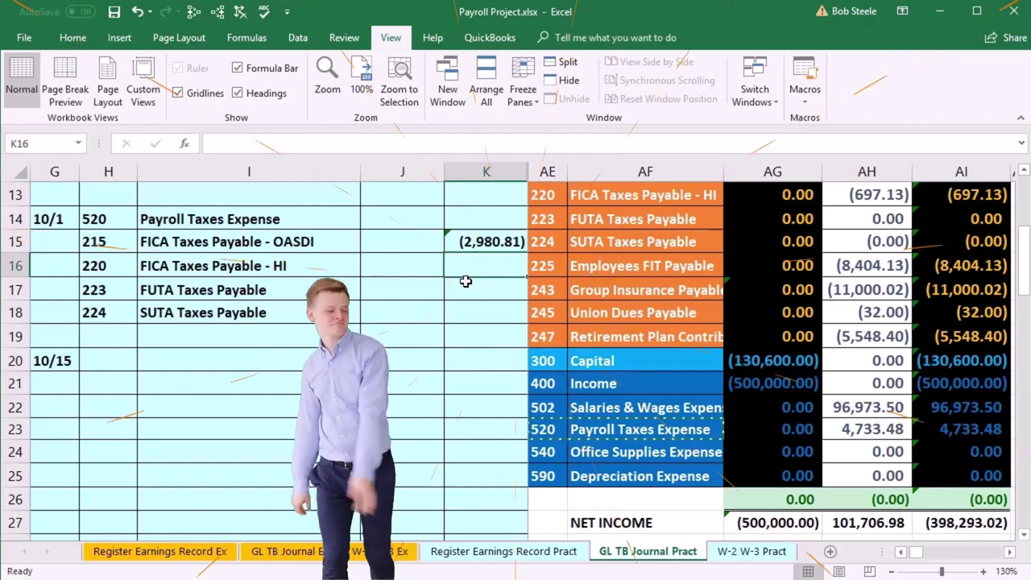
Step: Enter the FICA HI credit in K16 as the negative of employer HI total V16 on the Register Earnings Record Pract sheet
{"action": "type", "text": "-"}
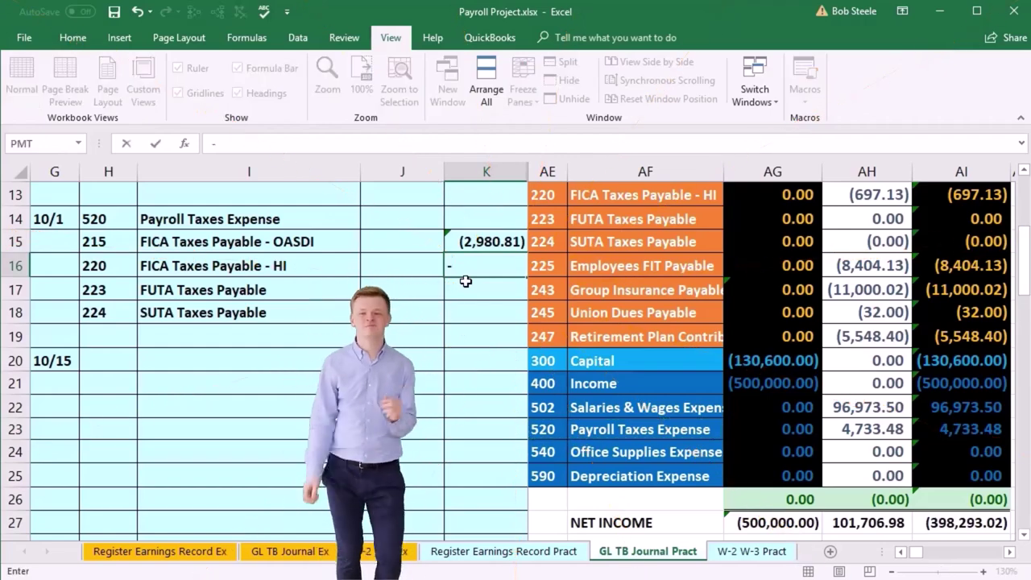
{"action": "left_click", "coordinate": [526, 551]}
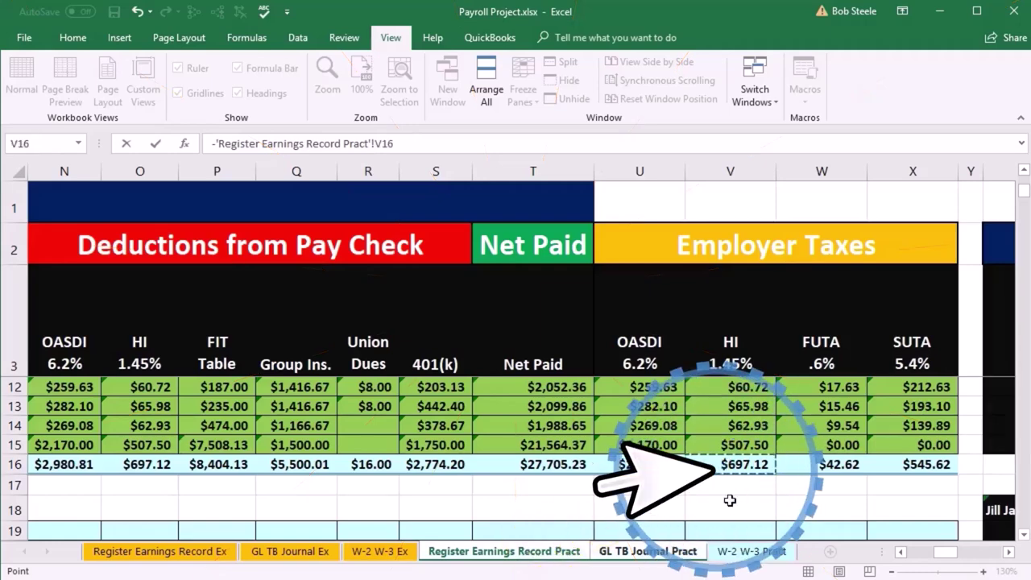
{"action": "key", "text": "Return"}
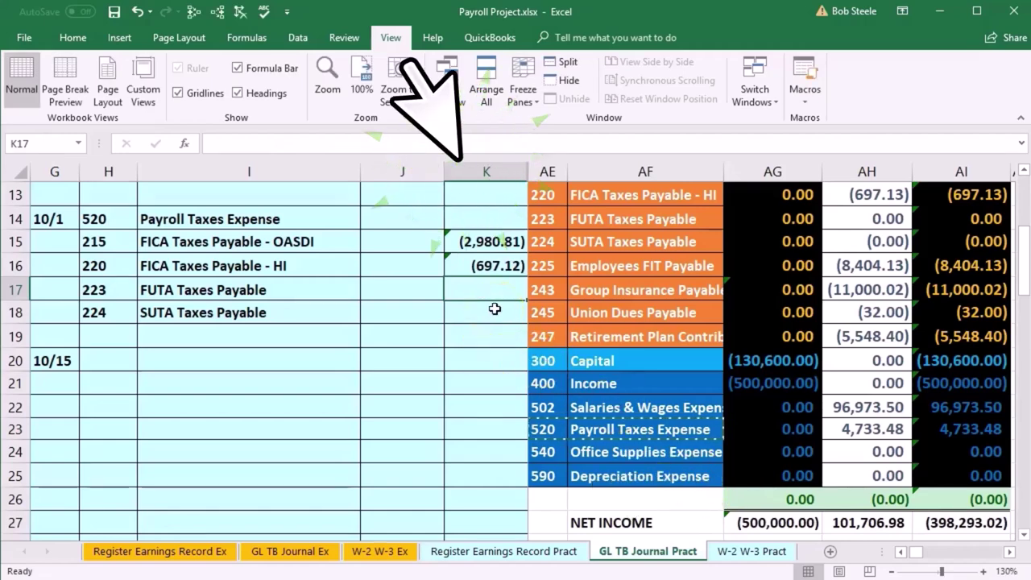
Step: Enter the FUTA credit in K17 as the negative of FUTA total W16 on the Register Earnings Record Pract sheet
{"action": "type", "text": "-"}
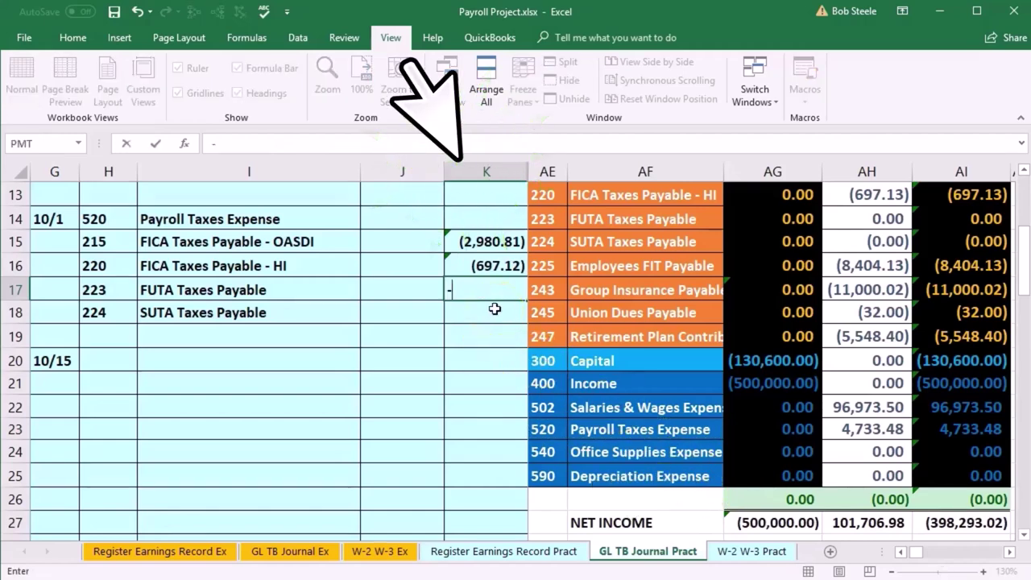
{"action": "left_click", "coordinate": [509, 551]}
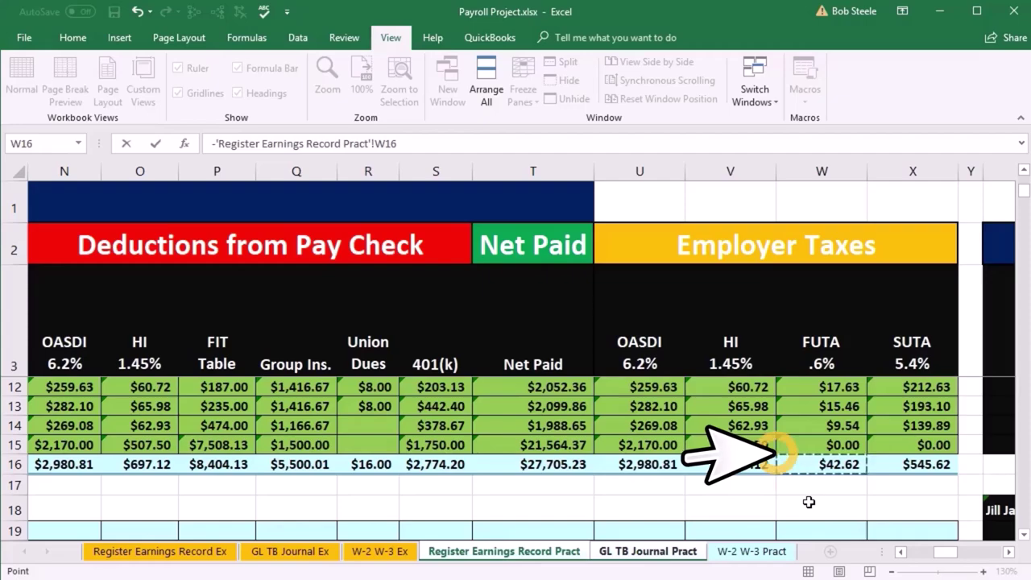
{"action": "key", "text": "Return"}
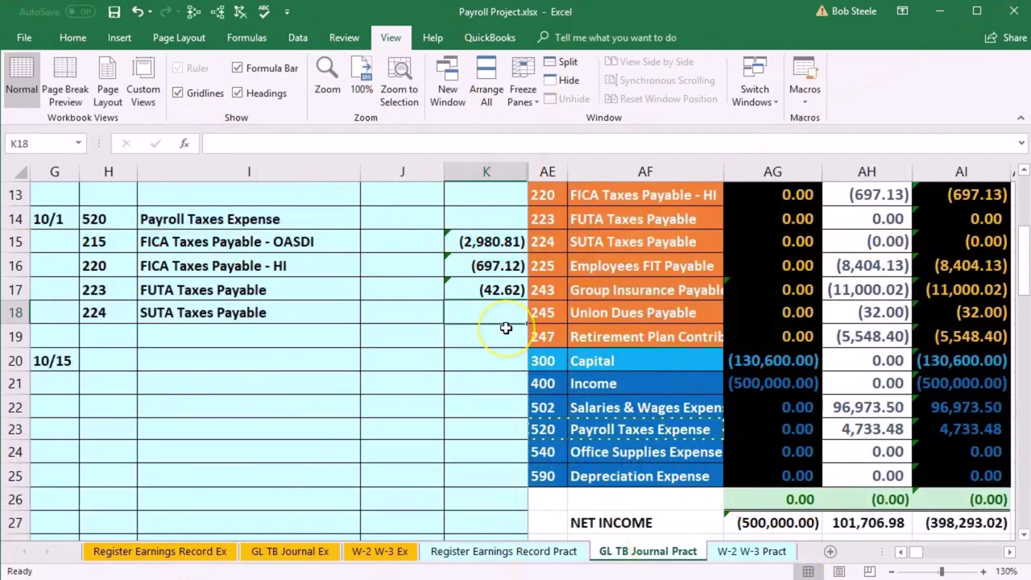
Step: Enter the SUTA credit in K18 as the negative of SUTA total X16 on the Register Earnings Record Pract sheet
{"action": "type", "text": "-"}
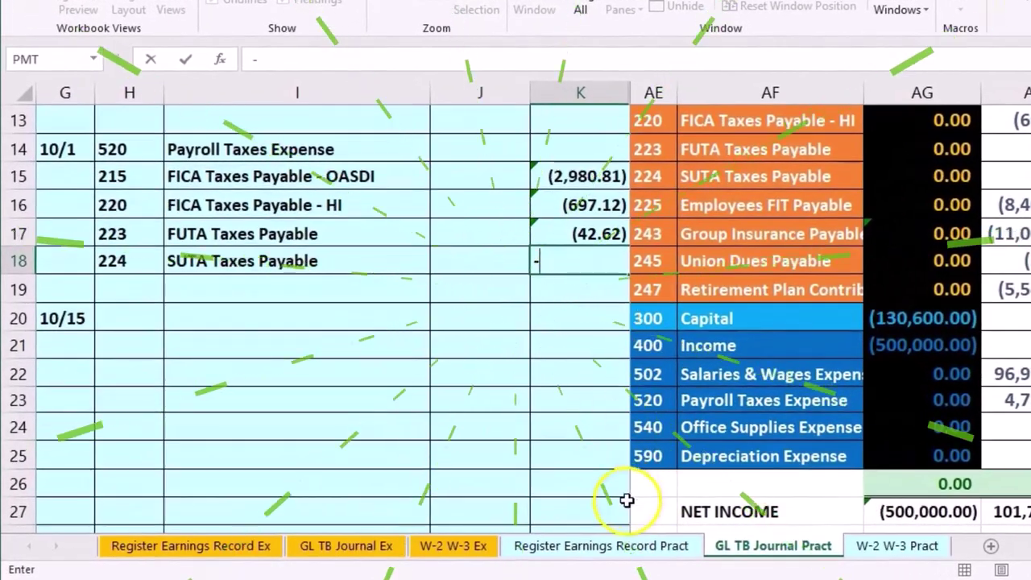
{"action": "left_click", "coordinate": [617, 549]}
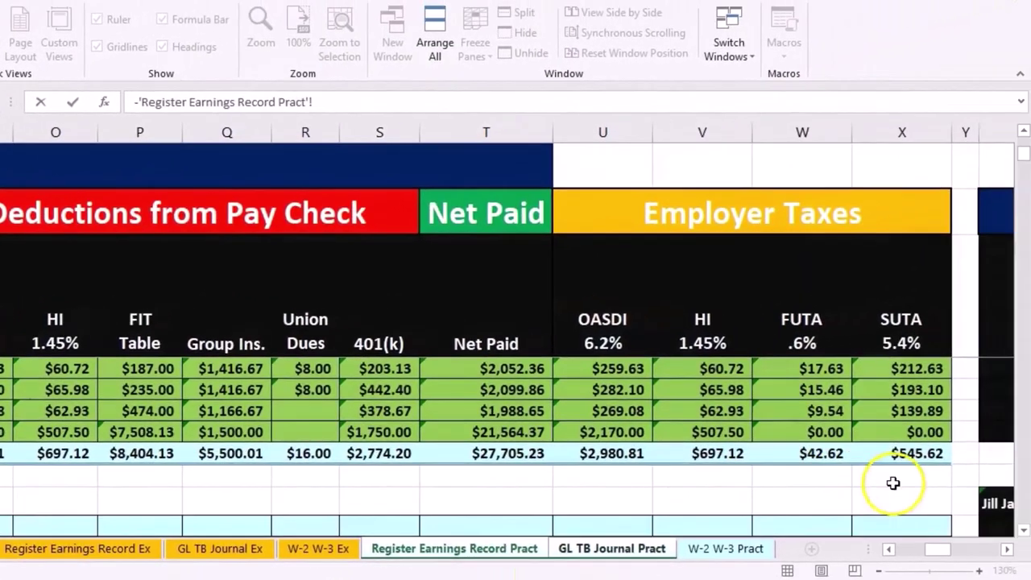
{"action": "left_click", "coordinate": [908, 457]}
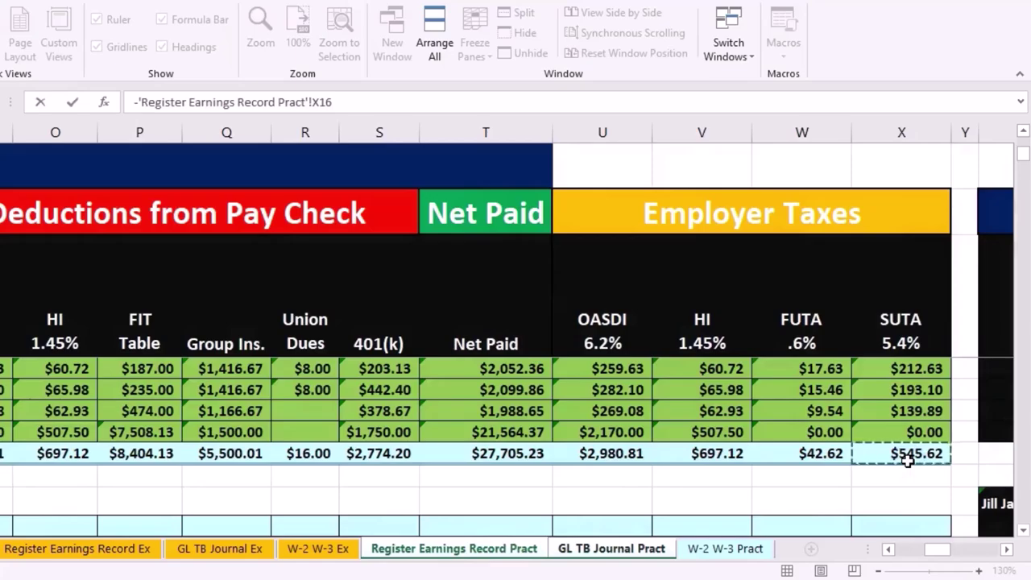
{"action": "key", "text": "Return"}
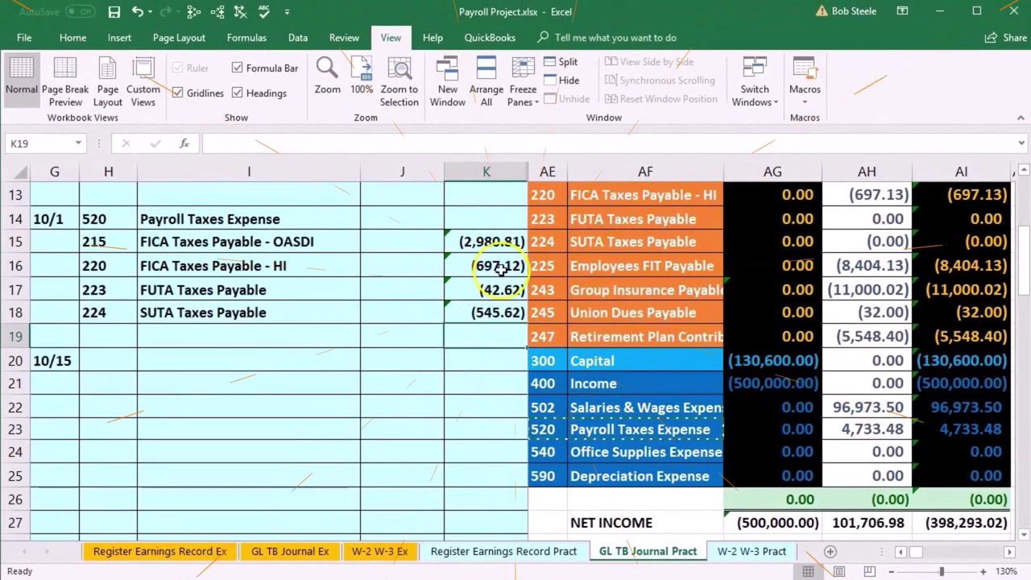
Step: Enter the Payroll Taxes Expense debit in J14 as the negative sum of the credits, -SUM(J15:K18)
{"action": "left_click_drag", "start_coordinate": [494, 253], "coordinate": [492, 313]}
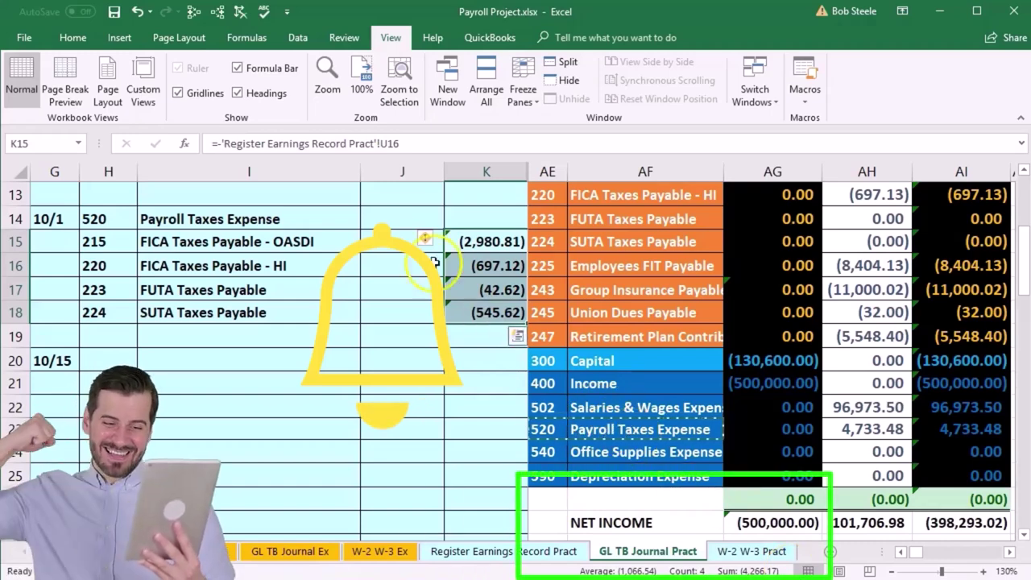
{"action": "left_click", "coordinate": [380, 218]}
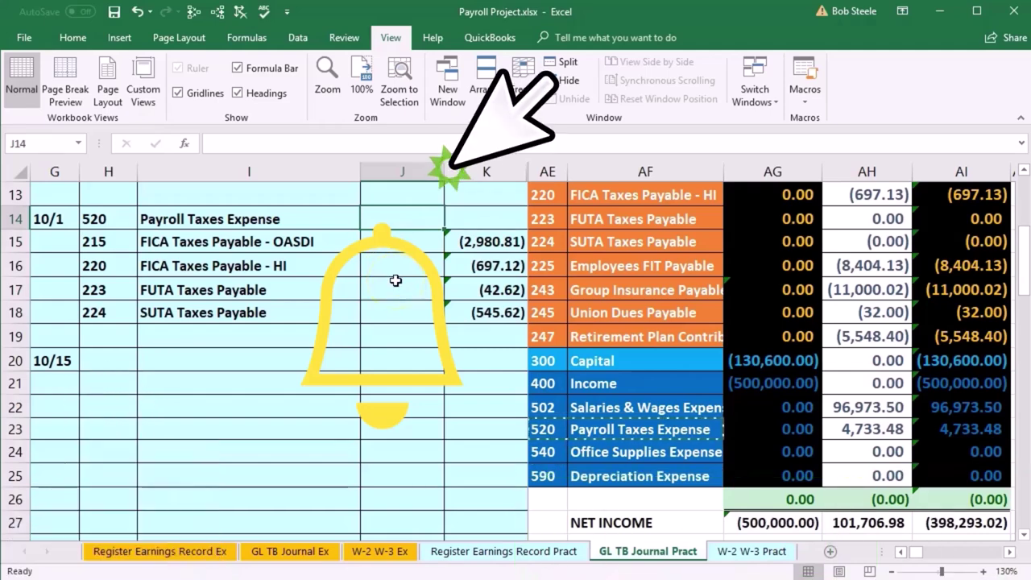
{"action": "type", "text": "-sum"}
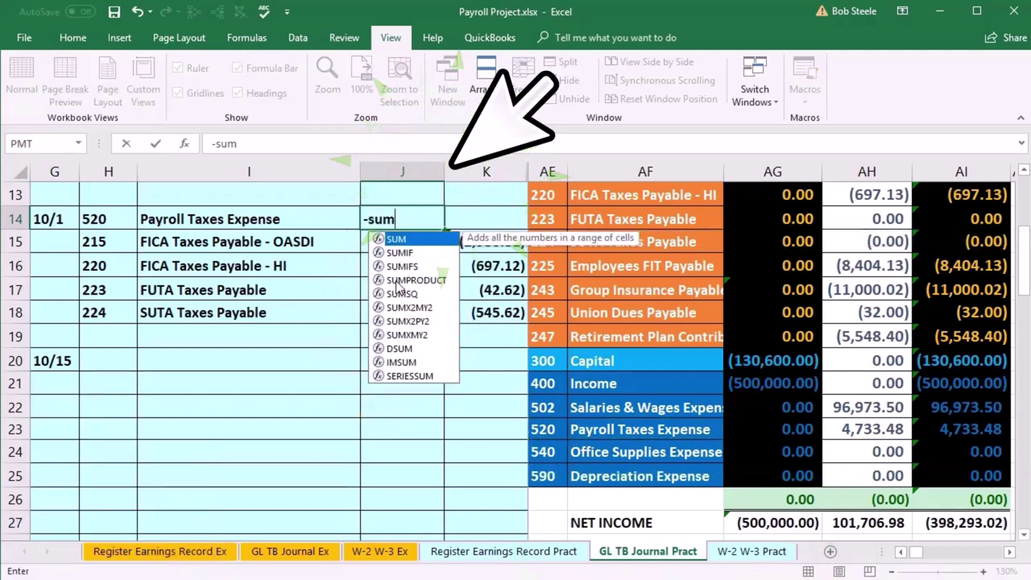
{"action": "double_click", "coordinate": [397, 240]}
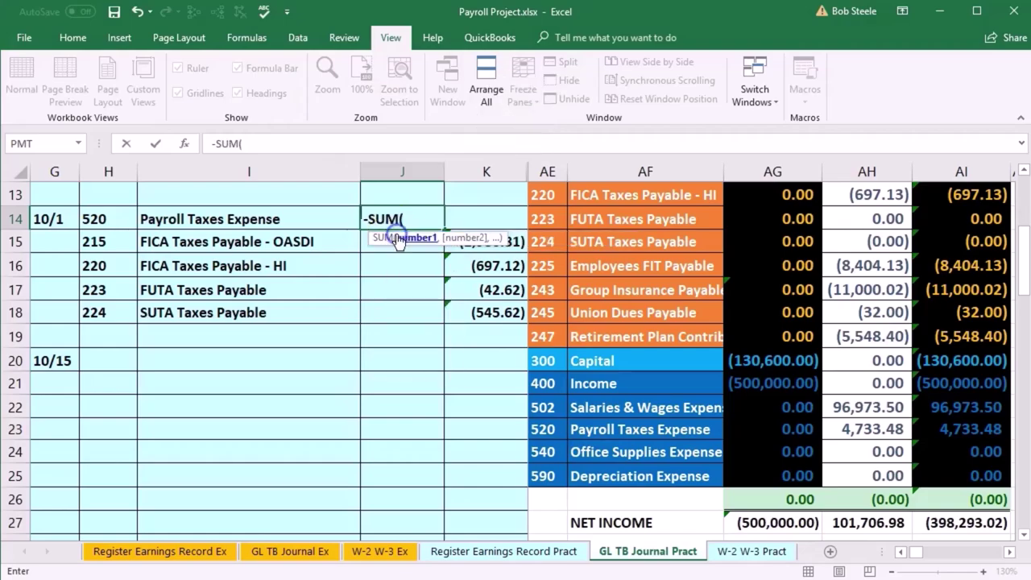
{"action": "left_click_drag", "start_coordinate": [442, 250], "coordinate": [378, 199]}
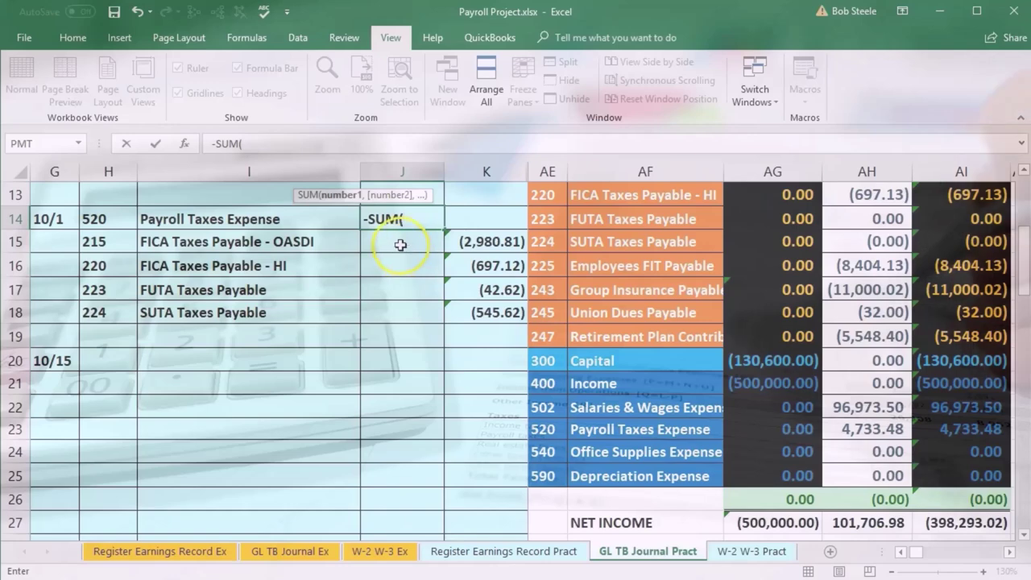
{"action": "left_click_drag", "start_coordinate": [450, 271], "coordinate": [472, 312]}
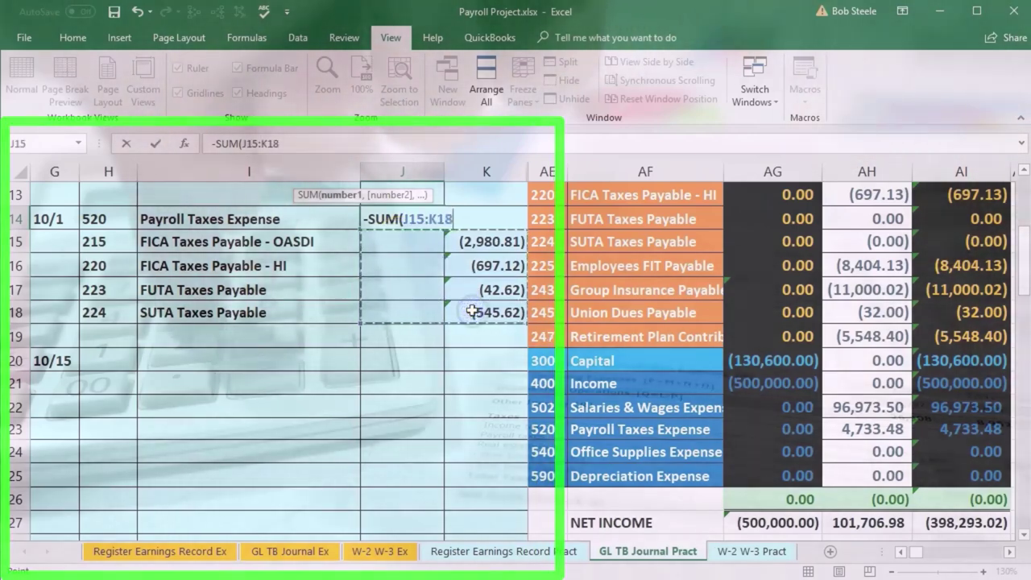
{"action": "key", "text": "Return"}
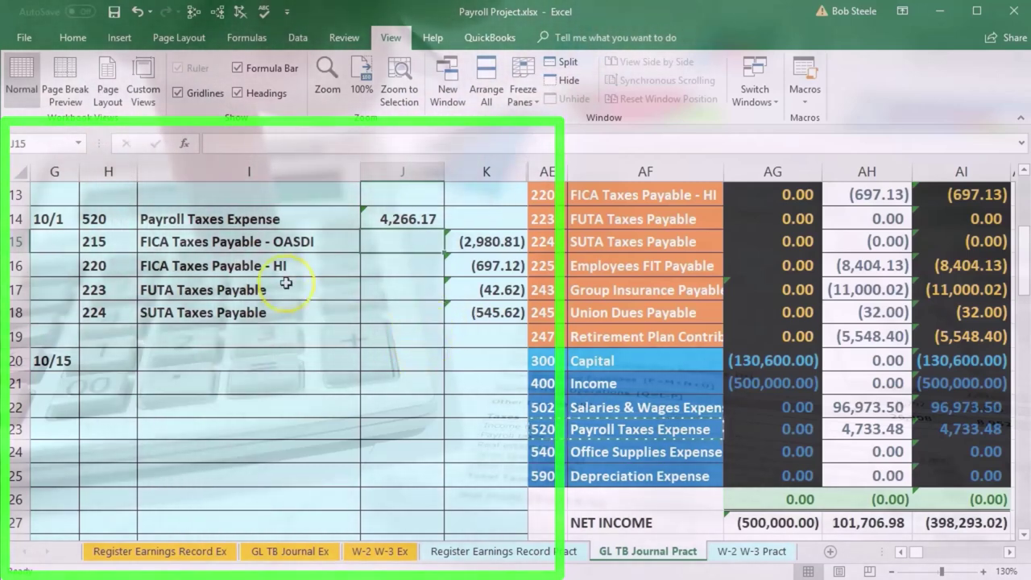
{"action": "left_click_drag", "start_coordinate": [120, 221], "coordinate": [175, 223]}
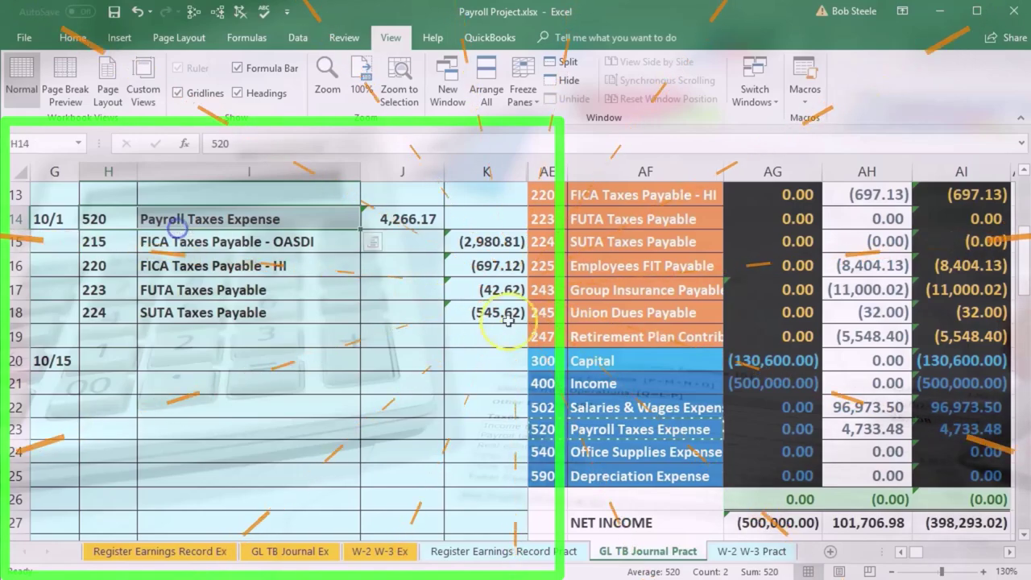
{"action": "scroll", "coordinate": [333, 396], "scroll_direction": "up", "scroll_amount": 3}
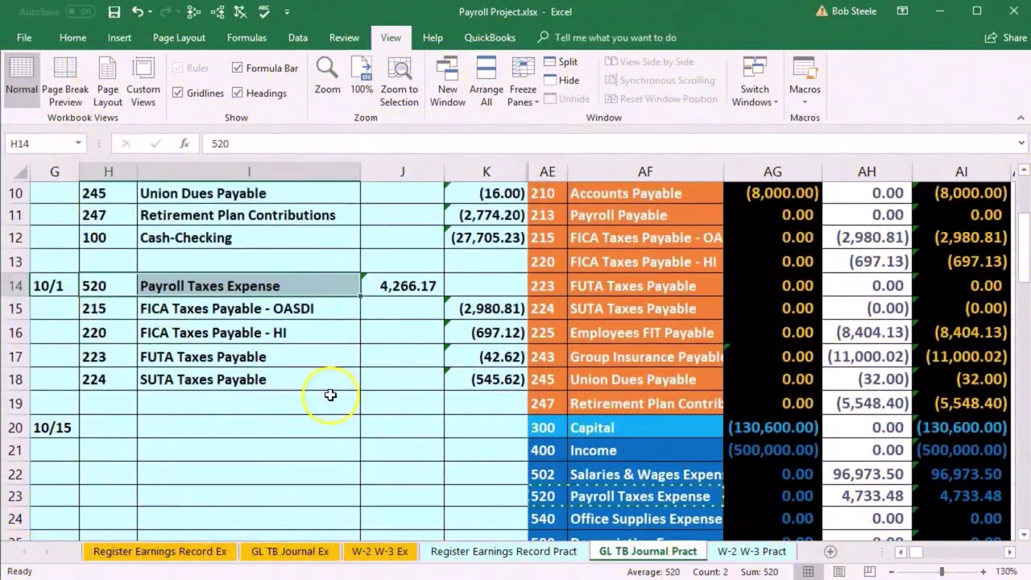
Step: Narrow column H of the journal, which holds the account numbers, on the GL TB Journal Pract sheet
{"action": "left_click_drag", "start_coordinate": [129, 171], "coordinate": [122, 171]}
{"action": "left_click", "coordinate": [232, 456]}
{"action": "left_click_drag", "start_coordinate": [101, 419], "coordinate": [184, 417]}
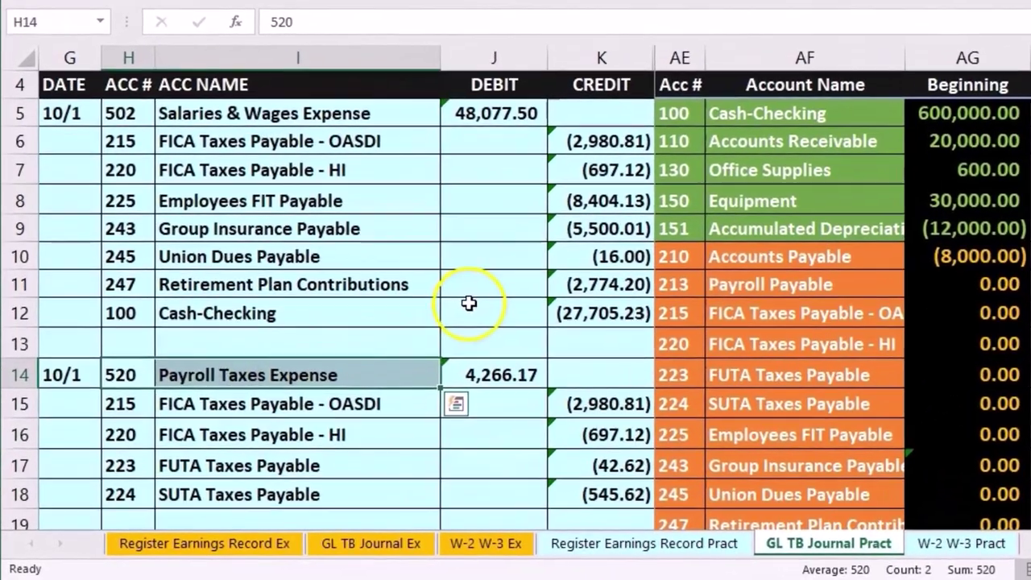
{"action": "left_click", "coordinate": [469, 303]}
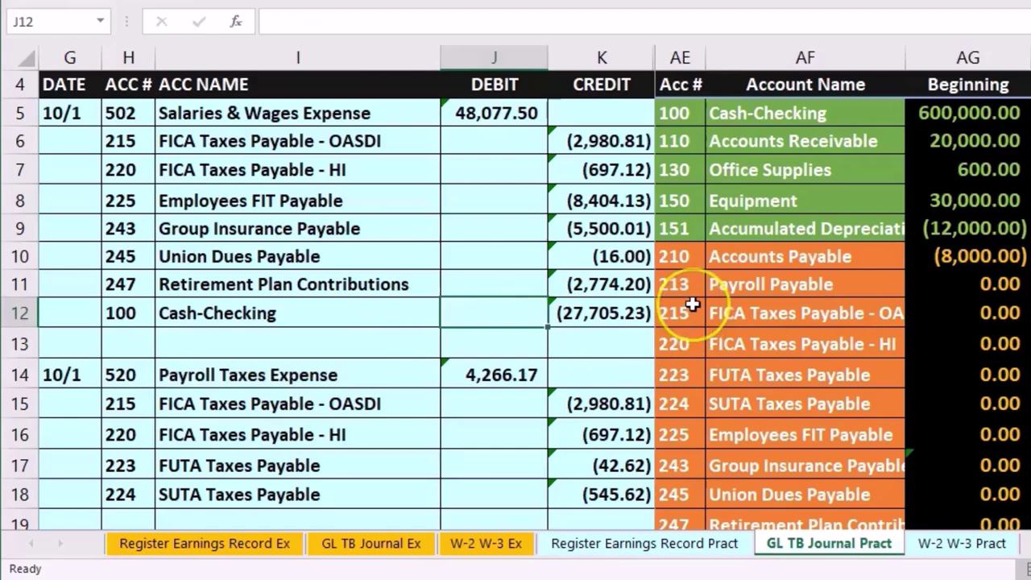
Step: Enter the date 10/1 in BQ7 of the Payroll Taxes Expense (520) ledger account
{"action": "scroll", "coordinate": [693, 304], "scroll_direction": "down", "scroll_amount": 3}
{"action": "left_click_drag", "start_coordinate": [585, 414], "coordinate": [621, 414]}
{"action": "key", "text": "ctrl+c"}
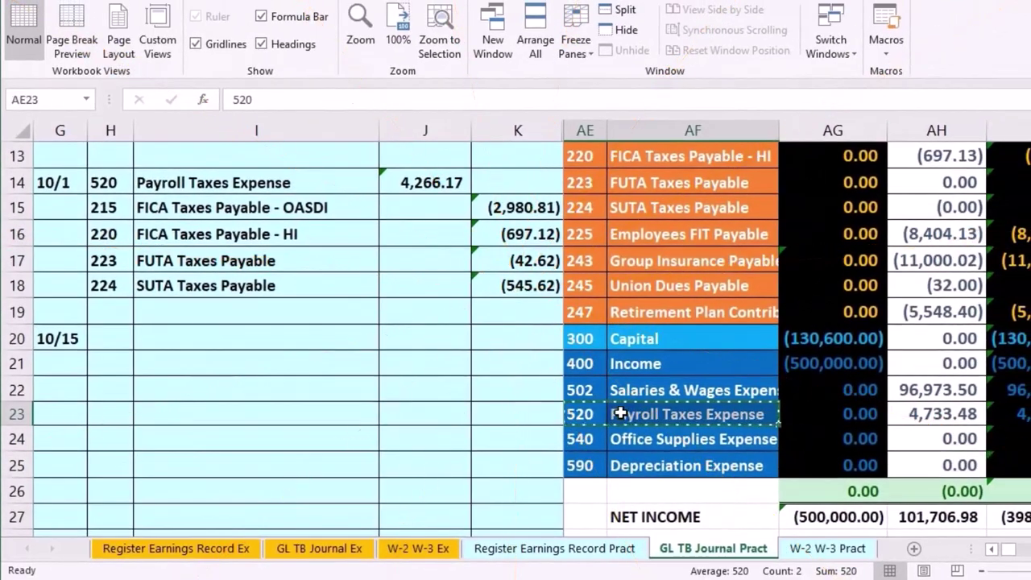
{"action": "key", "text": "Right"}
{"action": "key", "text": "Right"}
{"action": "key", "text": "Right"}
{"action": "key", "text": "Right"}
{"action": "key", "text": "Right"}
{"action": "key", "text": "Right"}
{"action": "key", "text": "Right"}
{"action": "key", "text": "Right"}
{"action": "key", "text": "Right"}
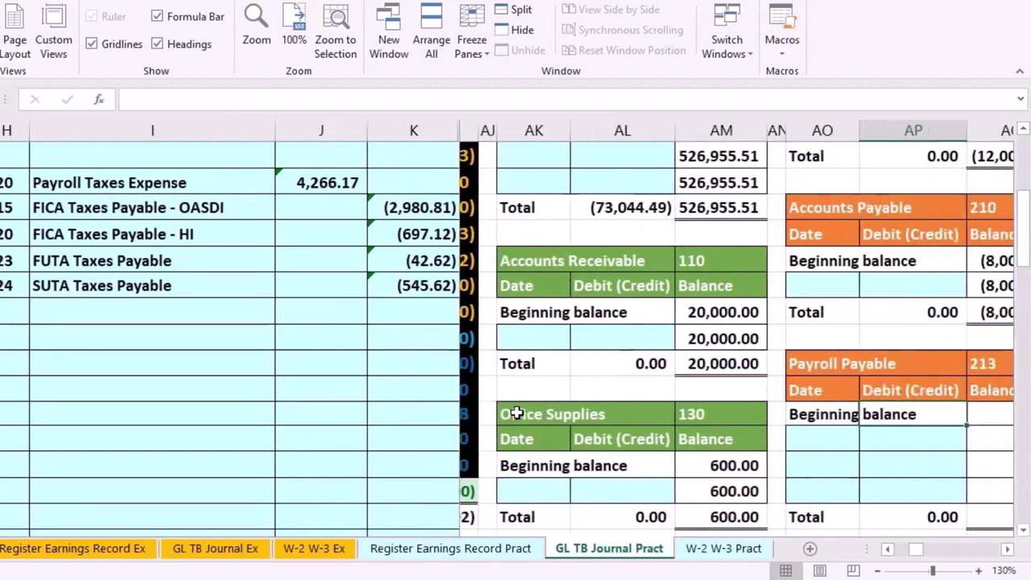
{"action": "key", "text": "Right"}
{"action": "key", "text": "Right"}
{"action": "key", "text": "Right"}
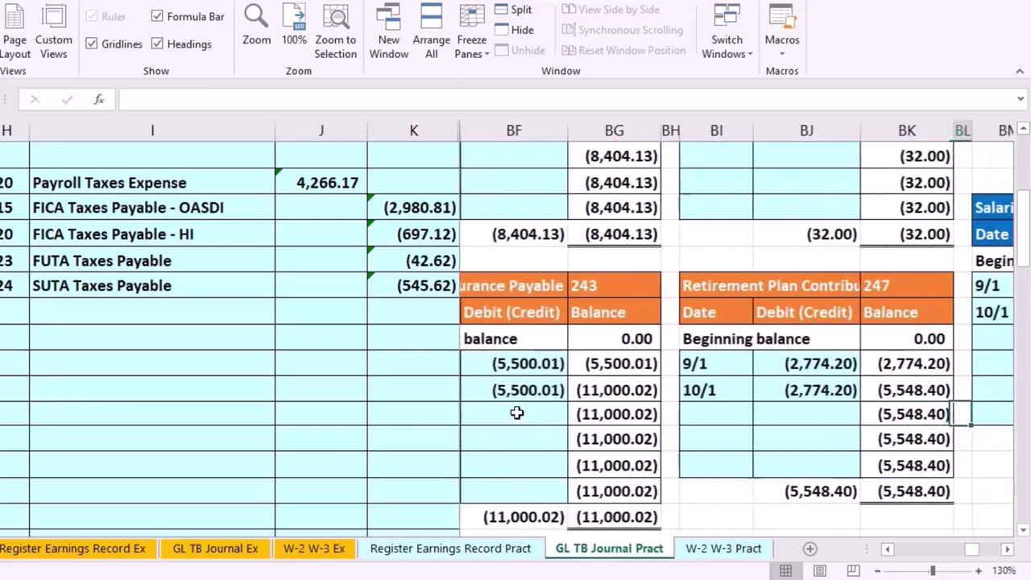
{"action": "key", "text": "Right"}
{"action": "key", "text": "Right"}
{"action": "key", "text": "Right"}
{"action": "key", "text": "Right"}
{"action": "key", "text": "Right"}
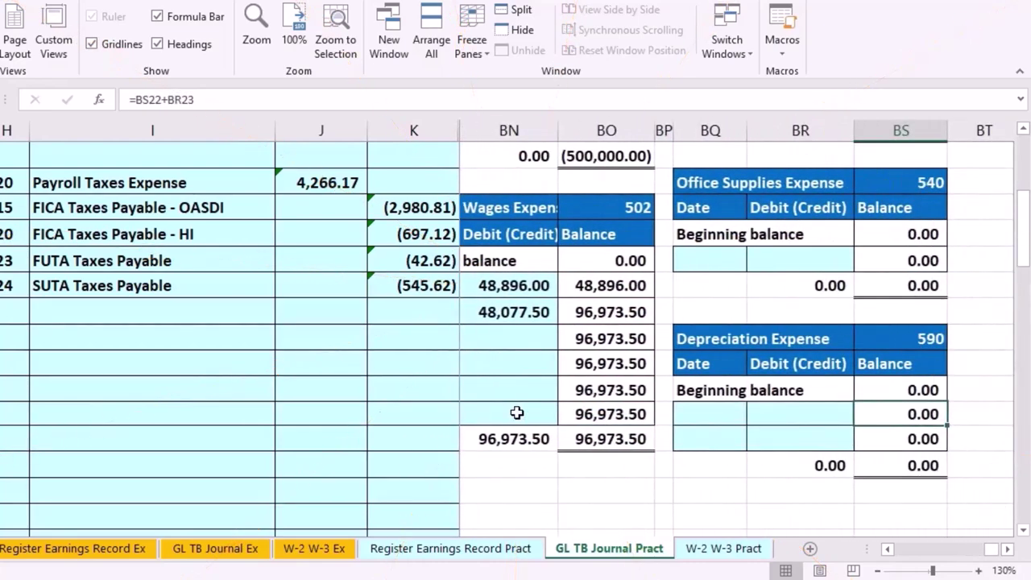
{"action": "scroll", "coordinate": [545, 390], "scroll_direction": "up", "scroll_amount": 4}
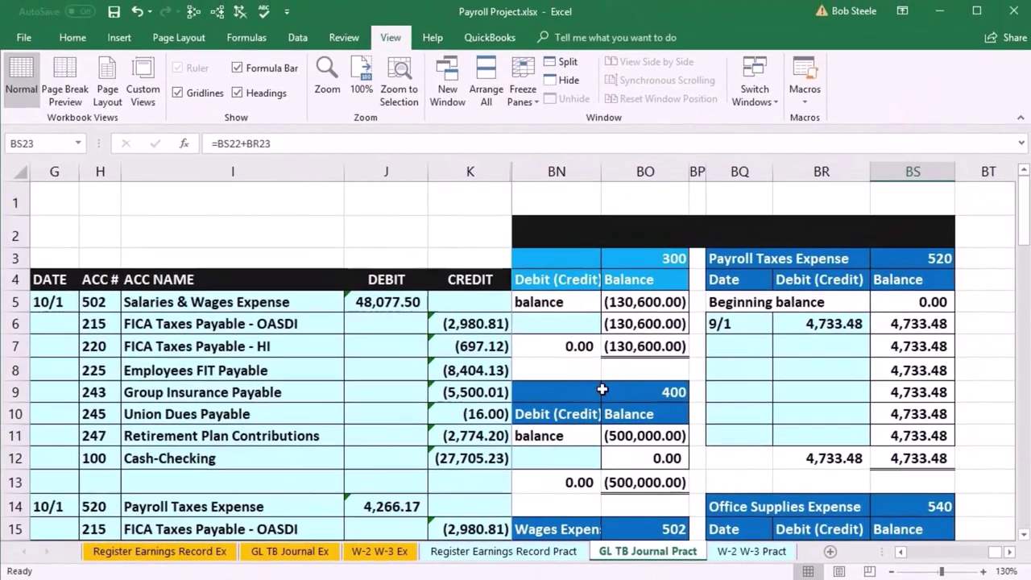
{"action": "left_click", "coordinate": [602, 392]}
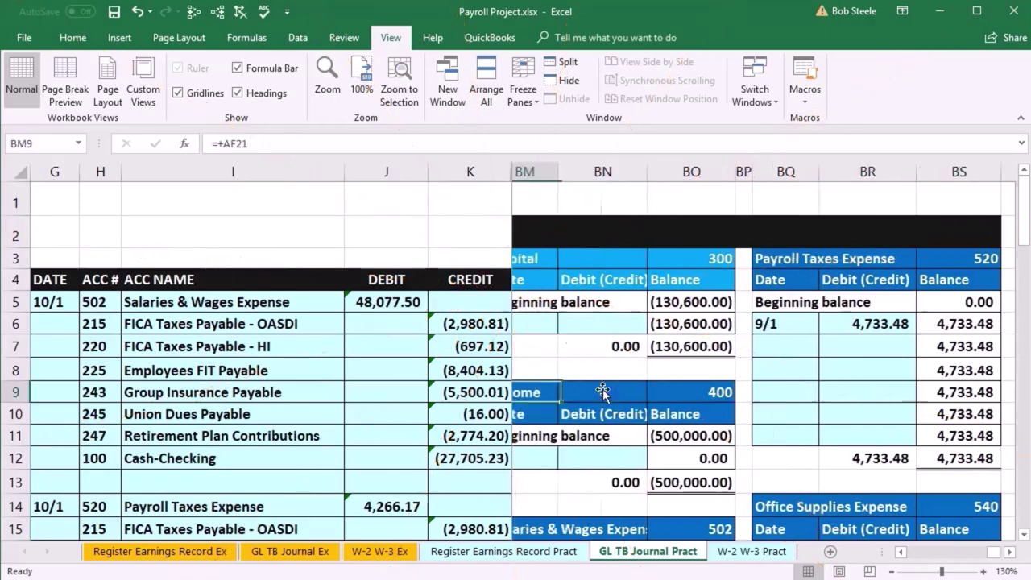
{"action": "scroll", "coordinate": [603, 390], "scroll_direction": "down", "scroll_amount": 5}
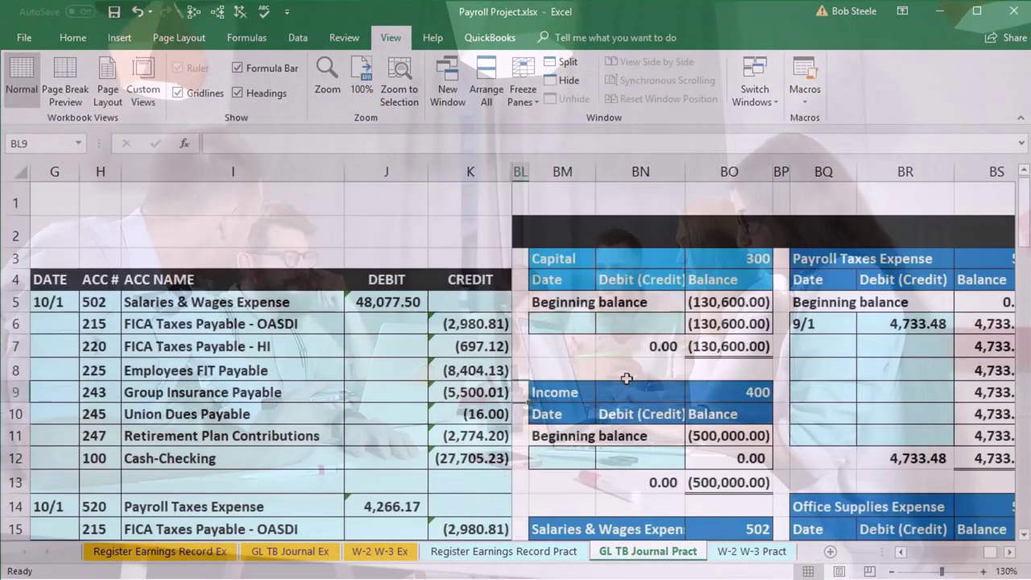
{"action": "left_click", "coordinate": [738, 326]}
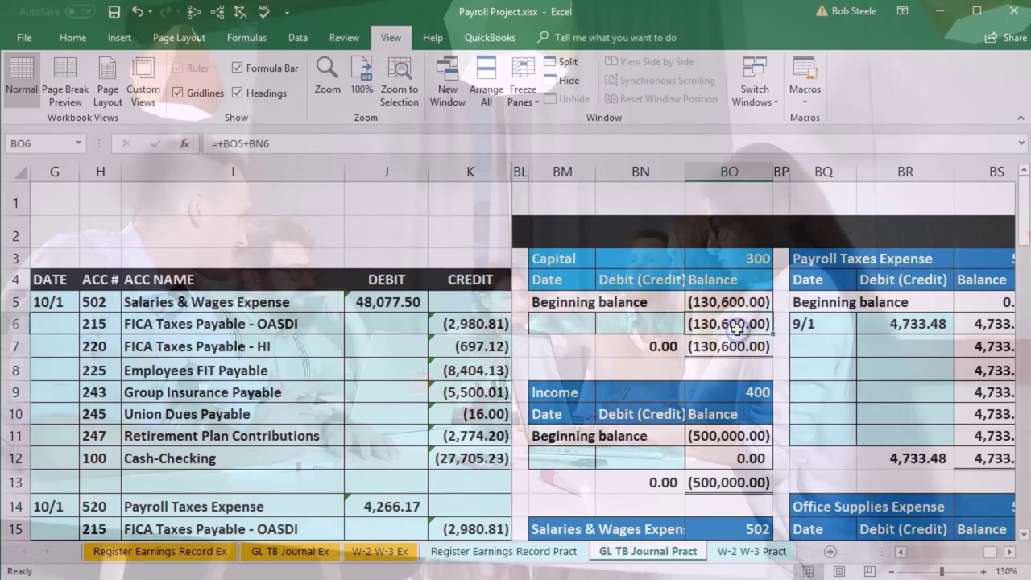
{"action": "key", "text": "Right"}
{"action": "key", "text": "Right"}
{"action": "key", "text": "Right"}
{"action": "key", "text": "Right"}
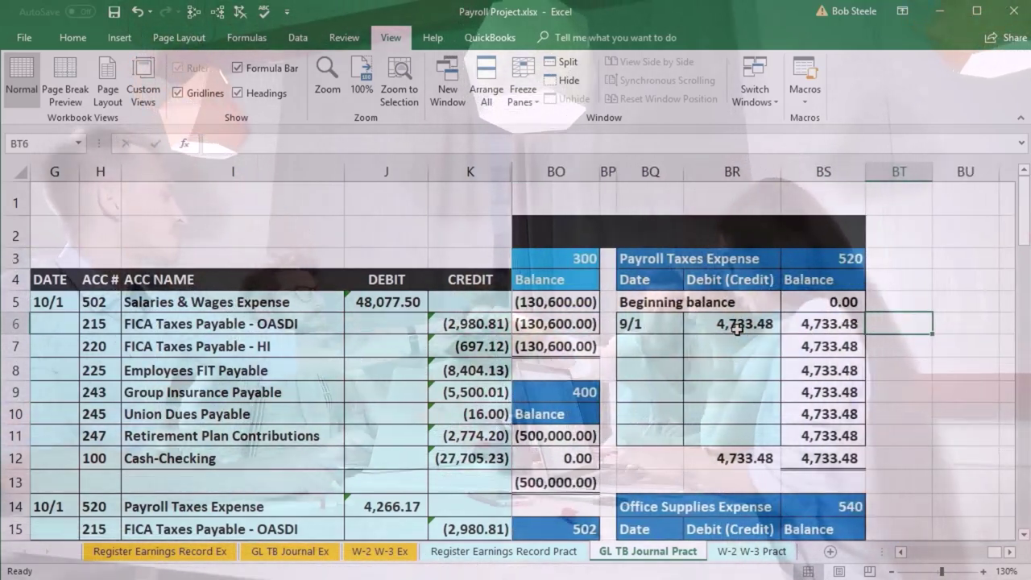
{"action": "left_click", "coordinate": [716, 346]}
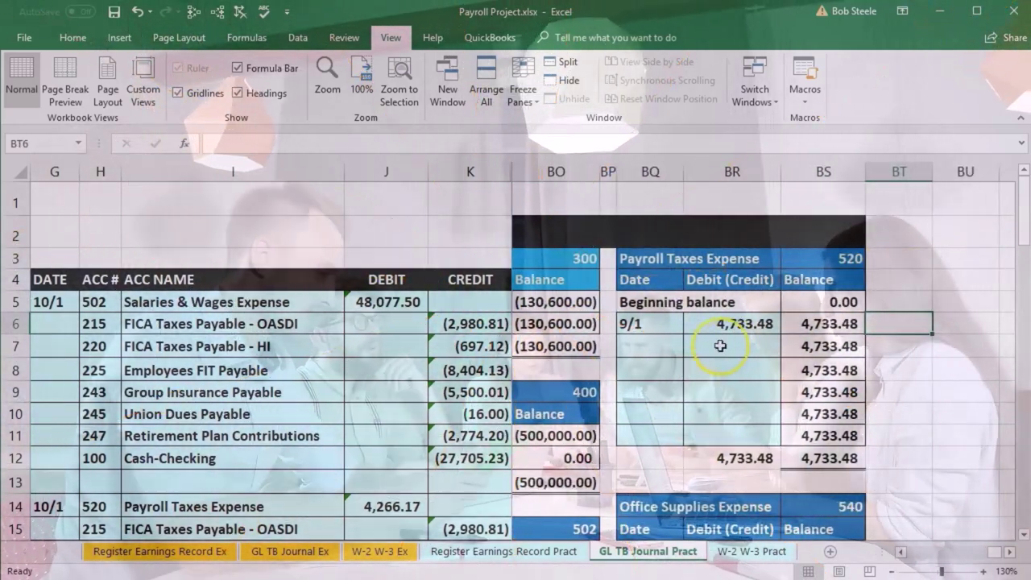
{"action": "scroll", "coordinate": [369, 396], "scroll_direction": "down", "scroll_amount": 3}
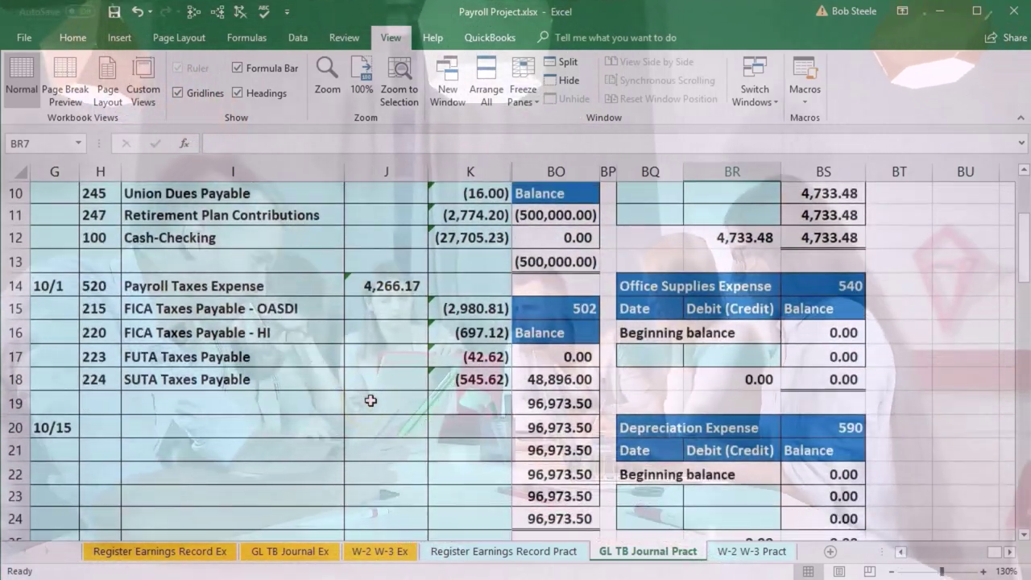
{"action": "scroll", "coordinate": [370, 400], "scroll_direction": "up", "scroll_amount": 3}
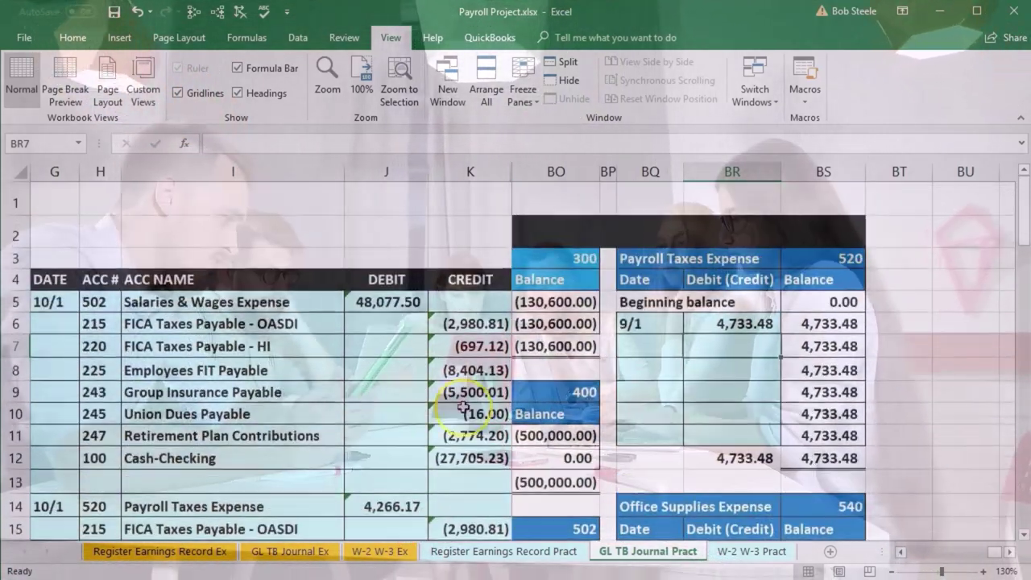
{"action": "left_click", "coordinate": [651, 342]}
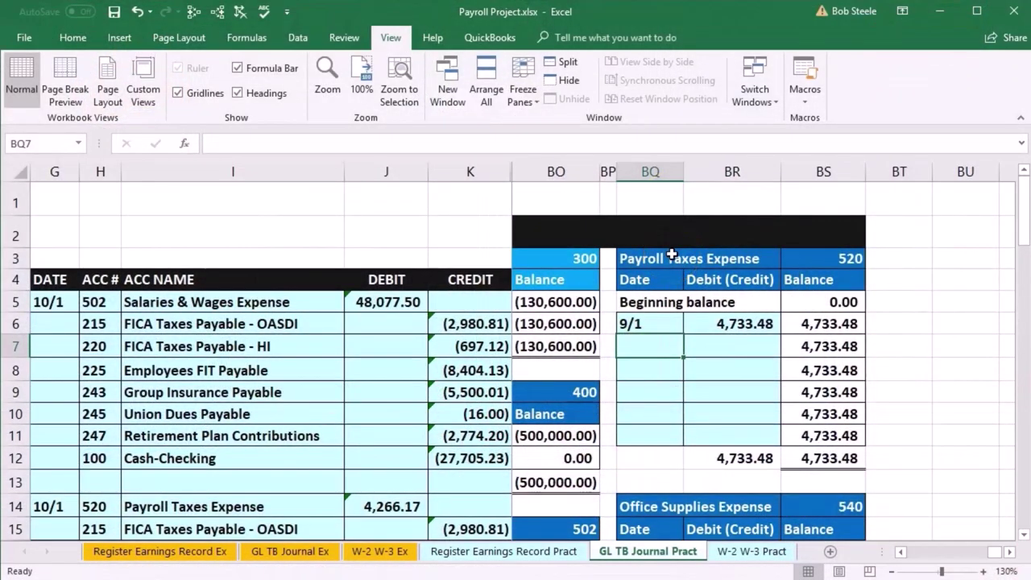
{"action": "type", "text": "10"}
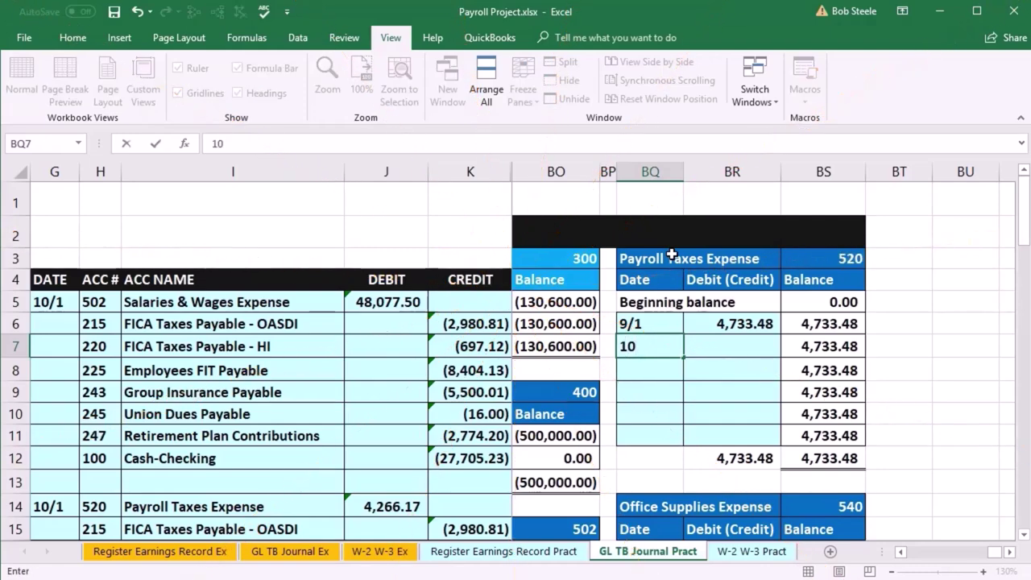
{"action": "type", "text": "/1"}
{"action": "key", "text": "Tab"}
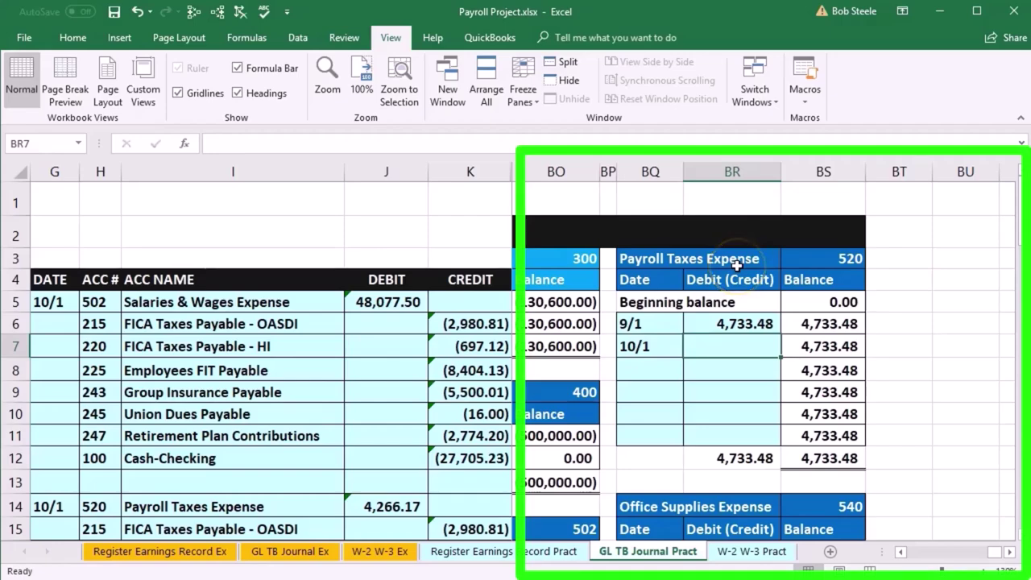
Step: Link the 10/1 amount in BR7 of the Payroll Taxes Expense account to the journal debit, =J14
{"action": "type", "text": "="}
{"action": "scroll", "coordinate": [506, 391], "scroll_direction": "down", "scroll_amount": 1}
{"action": "left_click", "coordinate": [387, 420]}
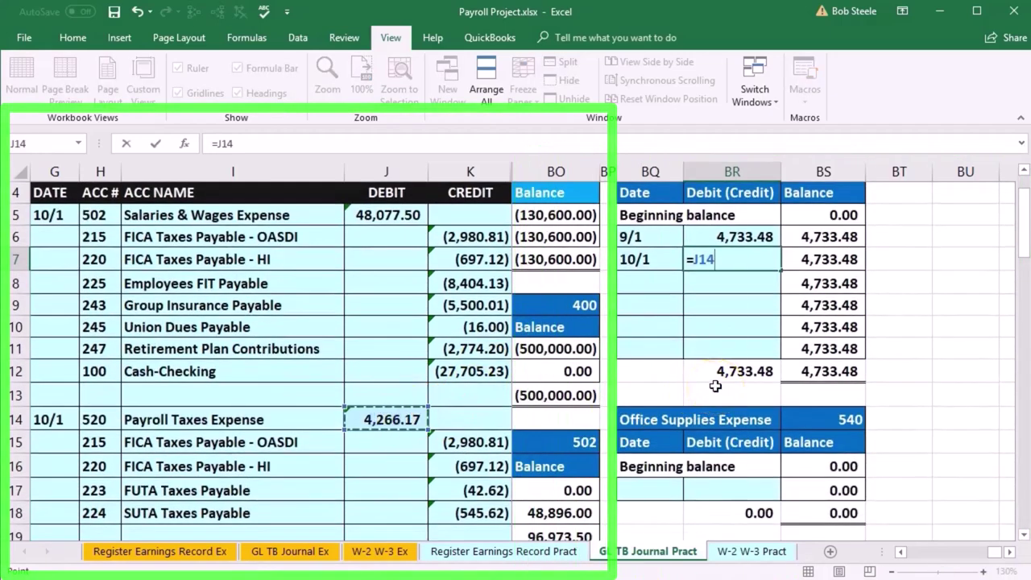
{"action": "key", "text": "Return"}
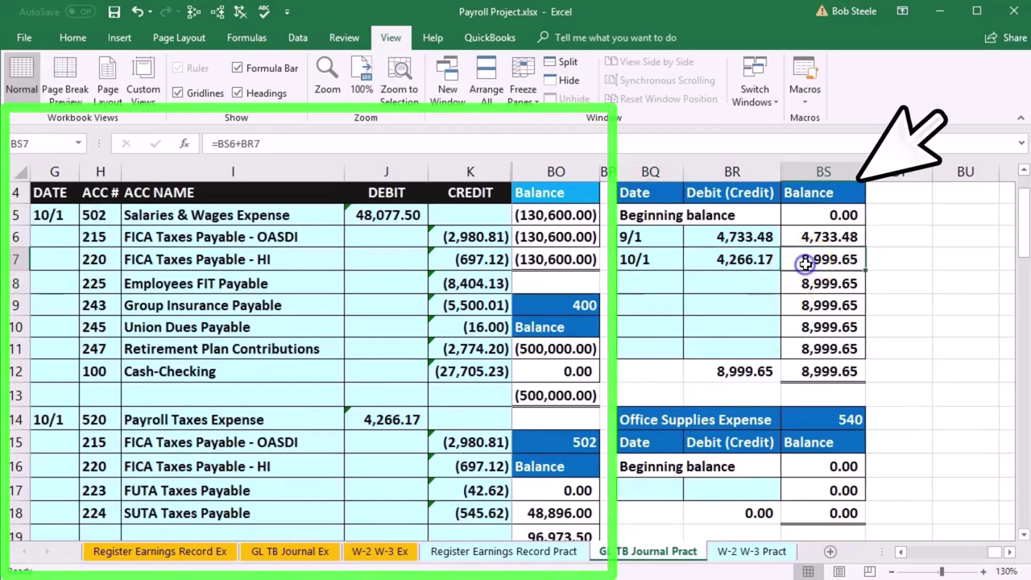
Step: Check the Payroll Taxes Expense ending balance and the column totals in the trial balance
{"action": "left_click", "coordinate": [466, 417]}
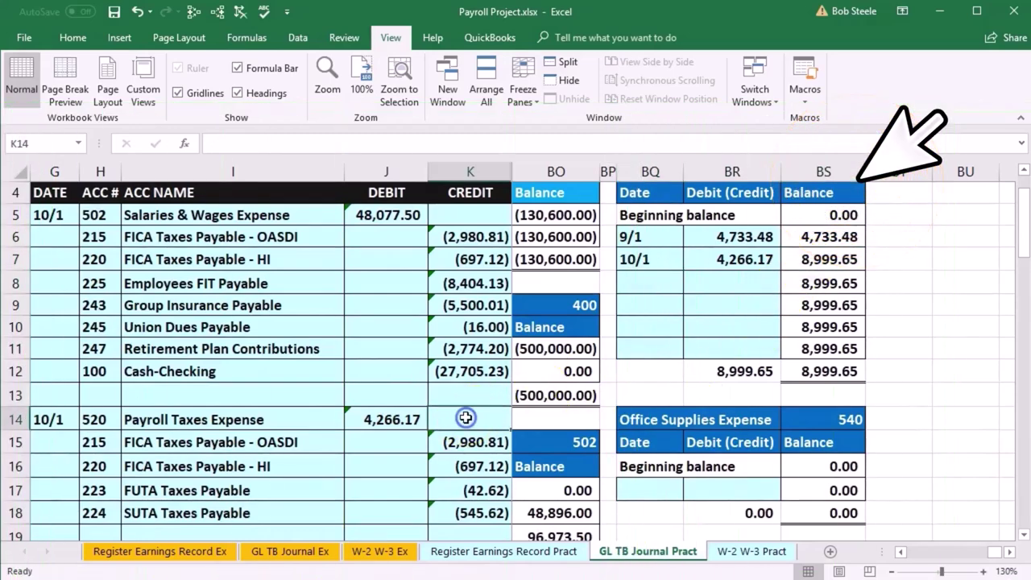
{"action": "key", "text": "ctrl+Right"}
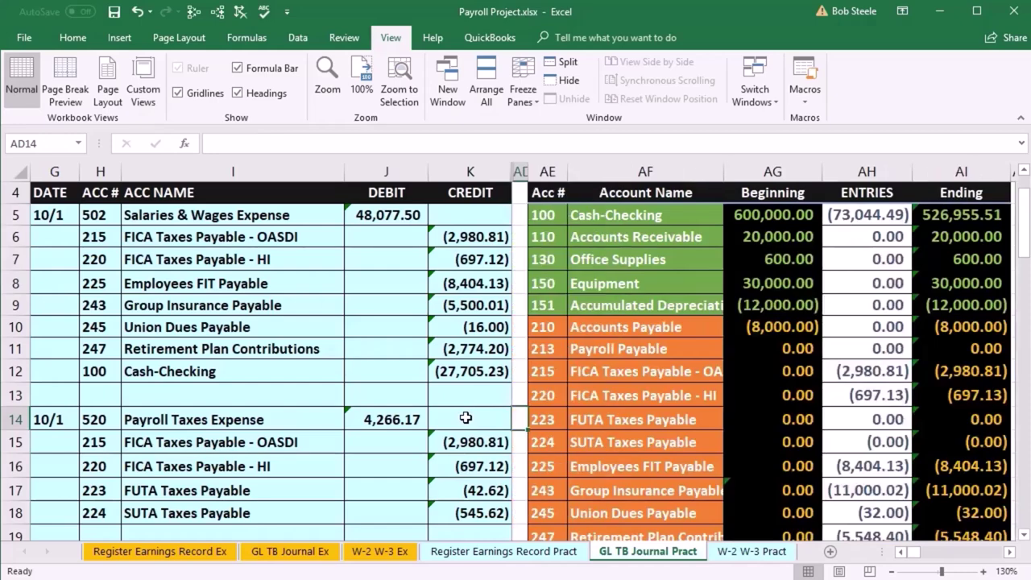
{"action": "scroll", "coordinate": [716, 389], "scroll_direction": "down", "scroll_amount": 3}
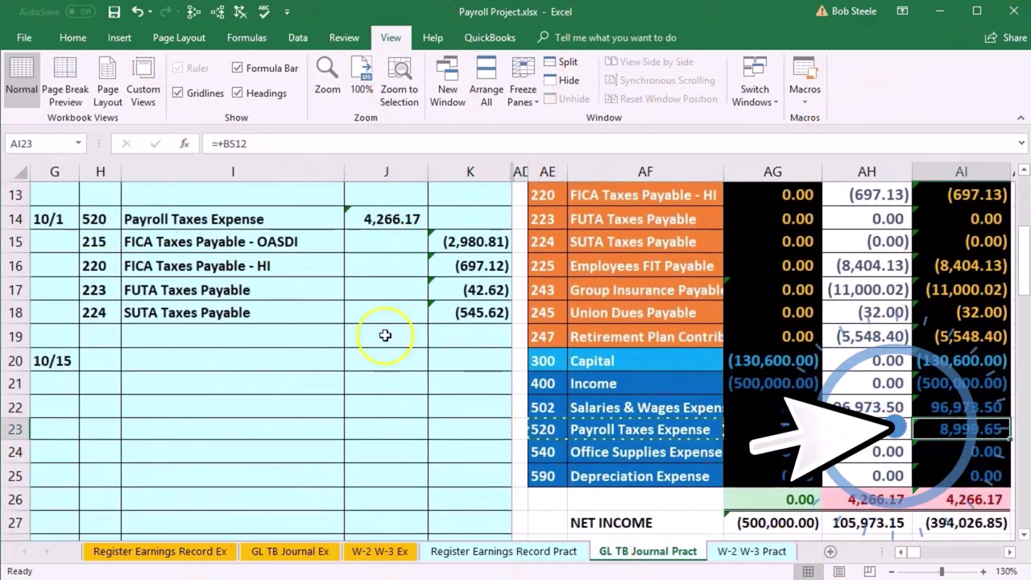
Step: Enter the date 10/1 in AS10 of the FICA Taxes Payable - OASDI (215) ledger account
{"action": "left_click_drag", "start_coordinate": [100, 241], "coordinate": [177, 249]}
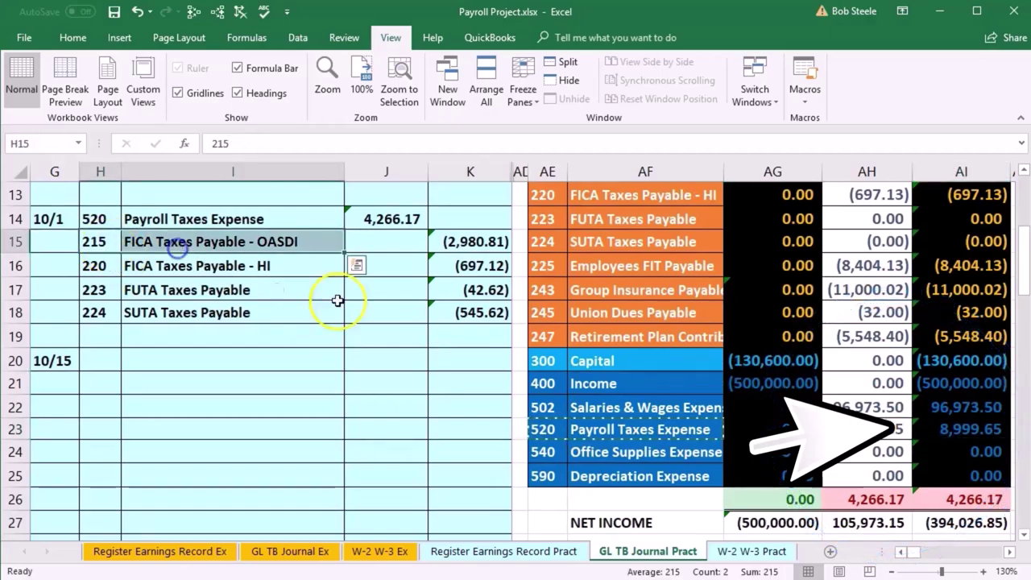
{"action": "scroll", "coordinate": [584, 442], "scroll_direction": "up", "scroll_amount": 2}
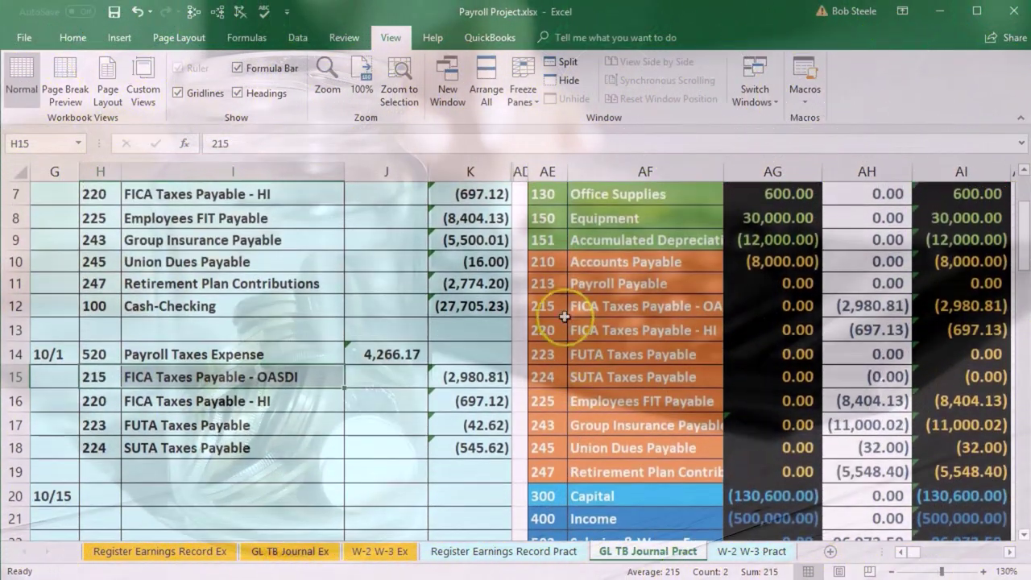
{"action": "left_click", "coordinate": [554, 308]}
{"action": "left_click_drag", "start_coordinate": [555, 308], "coordinate": [568, 307]}
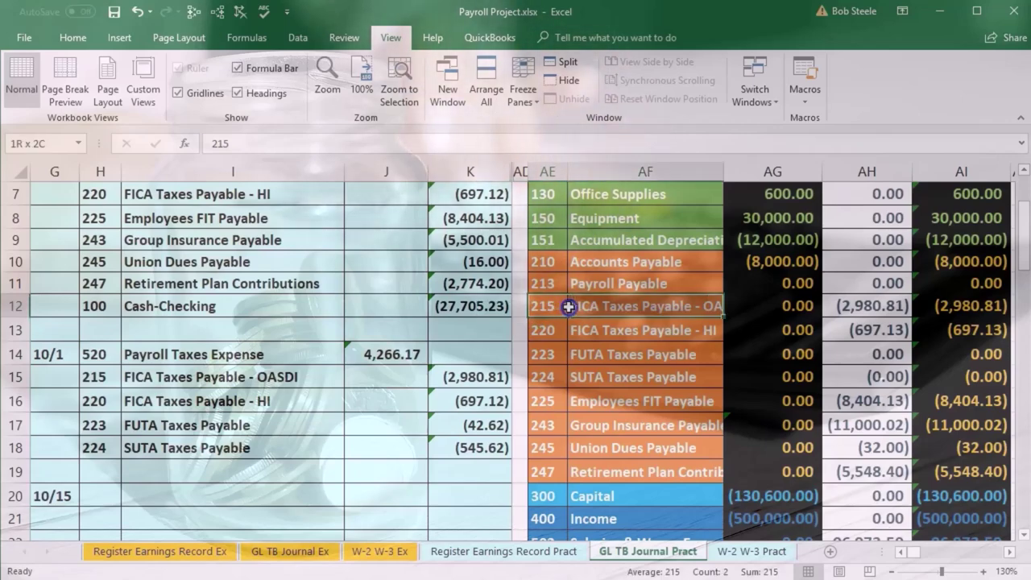
{"action": "scroll", "coordinate": [568, 307], "scroll_direction": "up", "scroll_amount": 3}
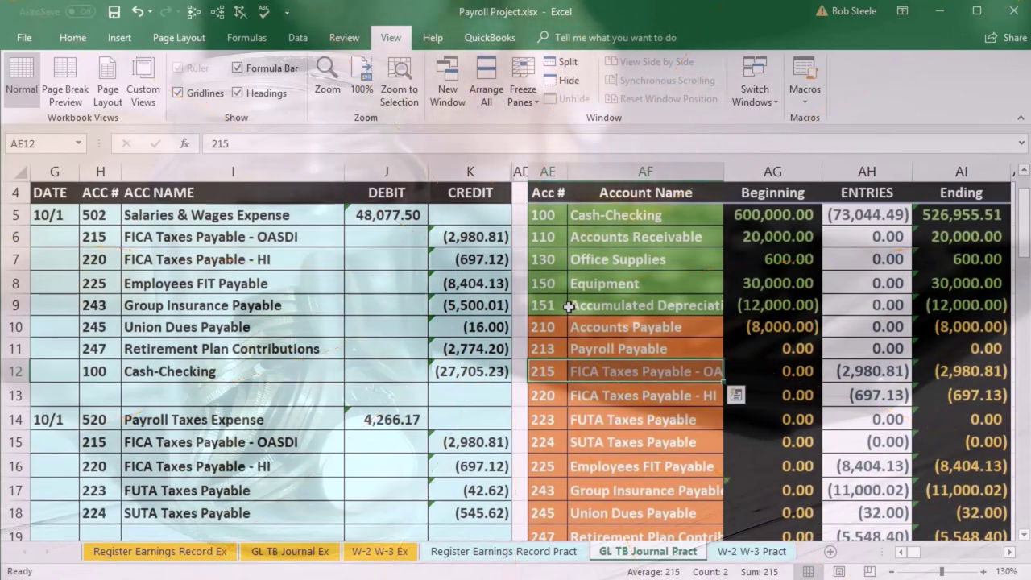
{"action": "key", "text": "Right"}
{"action": "key", "text": "Right"}
{"action": "key", "text": "Right"}
{"action": "key", "text": "Right"}
{"action": "key", "text": "Right"}
{"action": "key", "text": "Right"}
{"action": "key", "text": "Right"}
{"action": "key", "text": "Right"}
{"action": "key", "text": "Right"}
{"action": "key", "text": "Right"}
{"action": "key", "text": "Right"}
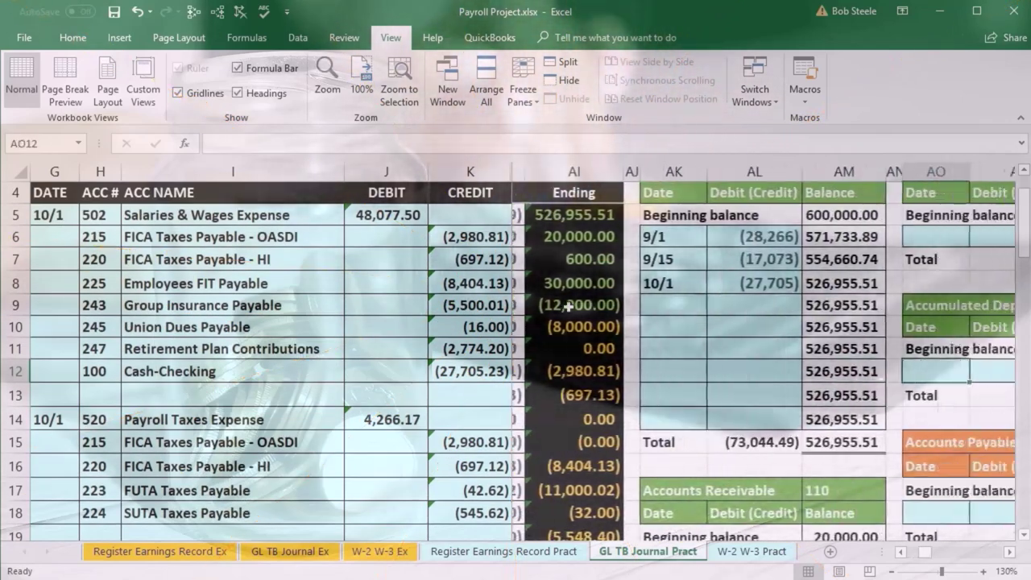
{"action": "key", "text": "Right"}
{"action": "key", "text": "Right"}
{"action": "key", "text": "Right"}
{"action": "key", "text": "Right"}
{"action": "key", "text": "Right"}
{"action": "key", "text": "Right"}
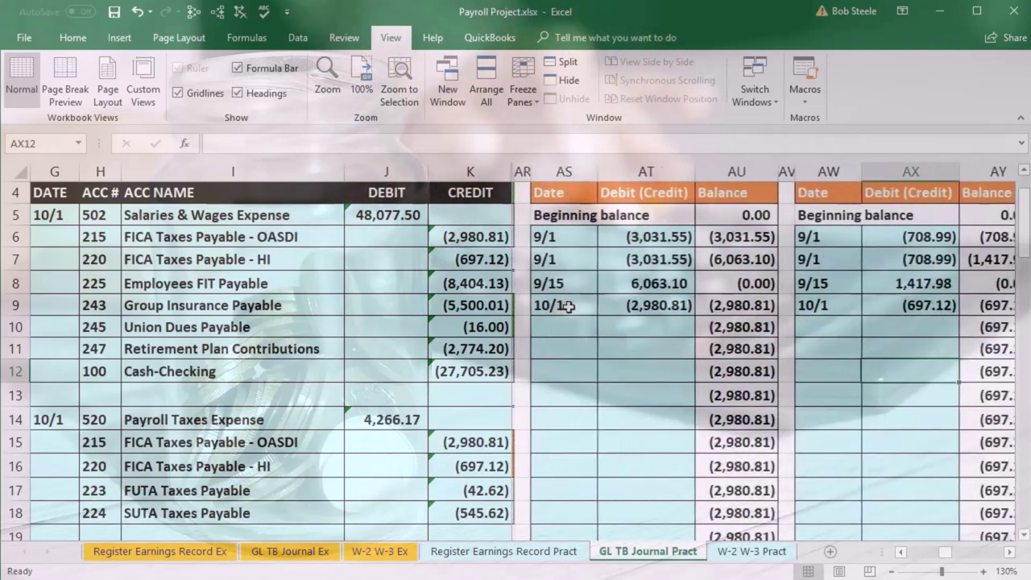
{"action": "scroll", "coordinate": [568, 307], "scroll_direction": "up", "scroll_amount": 3}
{"action": "scroll", "coordinate": [568, 307], "scroll_direction": "down", "scroll_amount": 3}
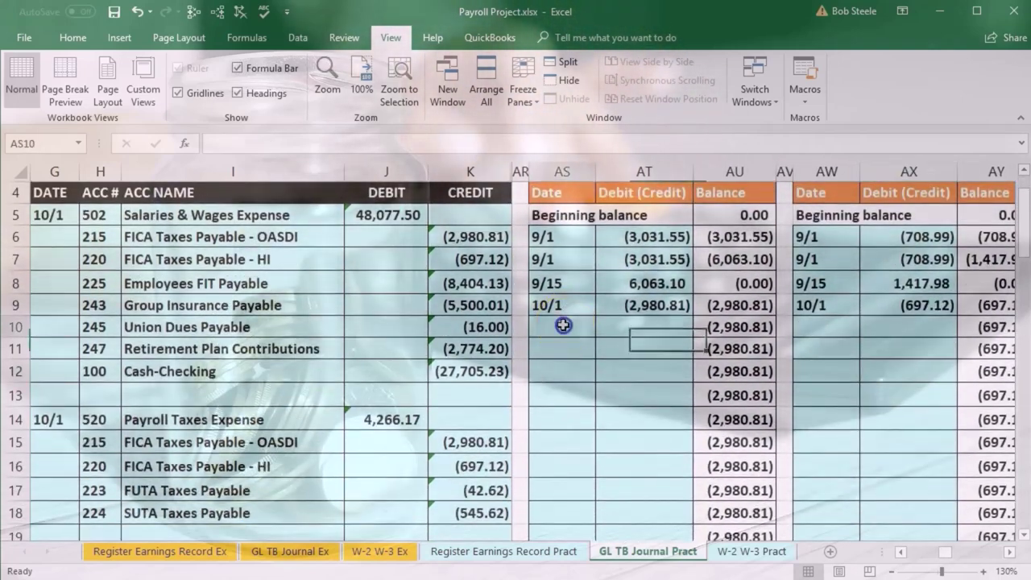
{"action": "left_click", "coordinate": [563, 324]}
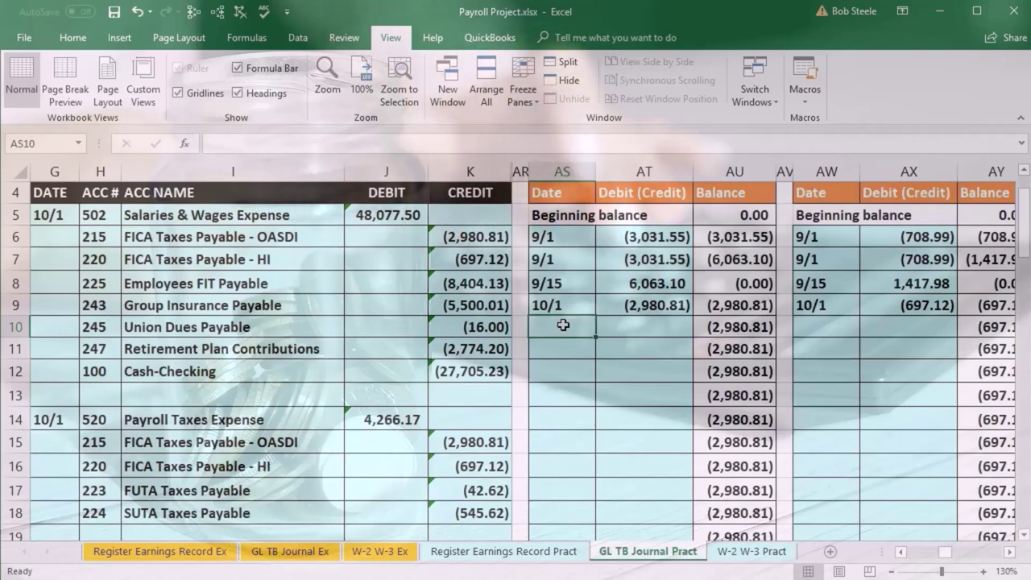
{"action": "type", "text": "10/1"}
{"action": "key", "text": "Tab"}
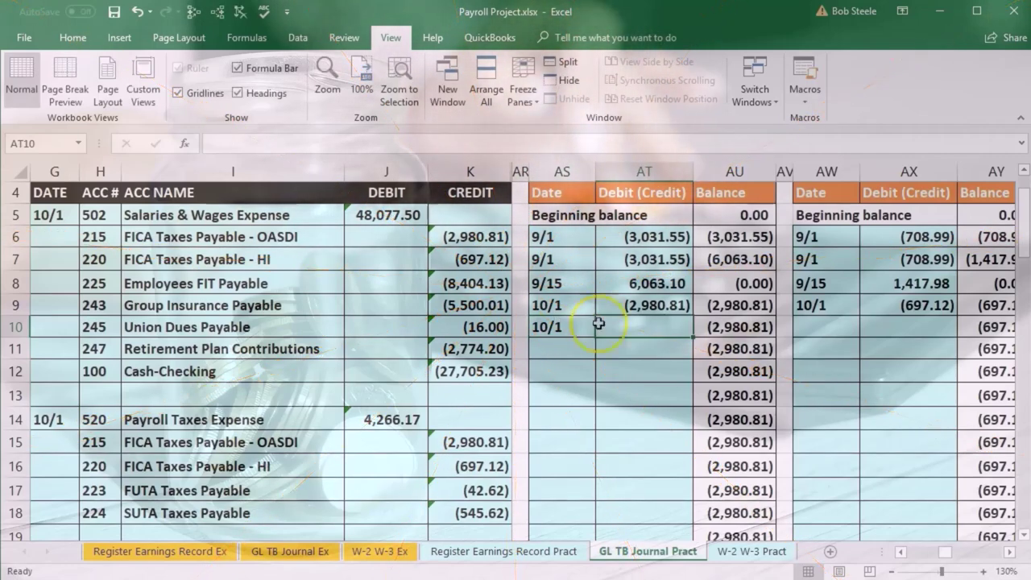
Step: Link the 10/1 amount in AT10 of the FICA Taxes Payable - OASDI account to the journal credit, =K15
{"action": "left_click", "coordinate": [640, 331]}
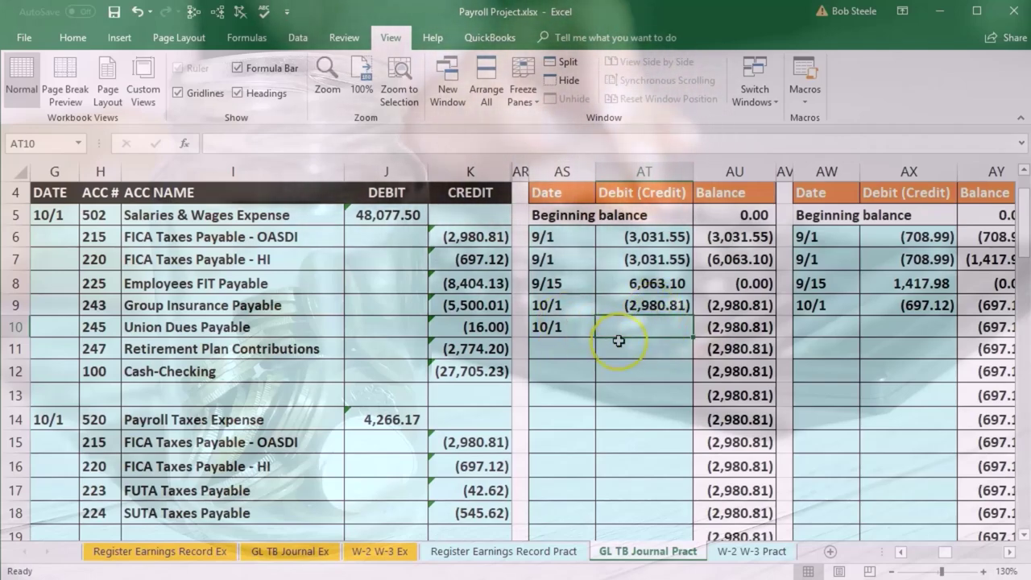
{"action": "type", "text": "="}
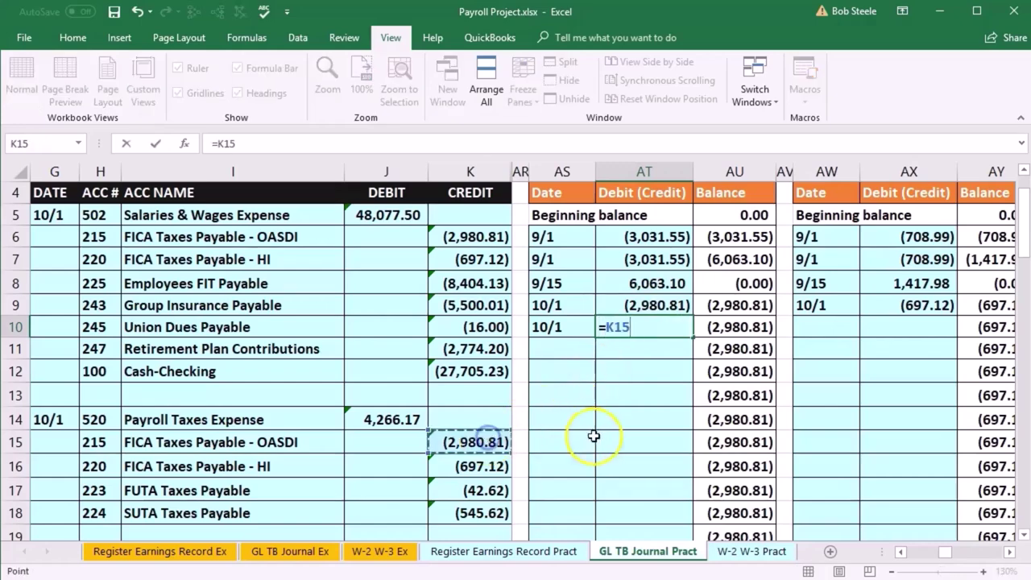
{"action": "key", "text": "Return"}
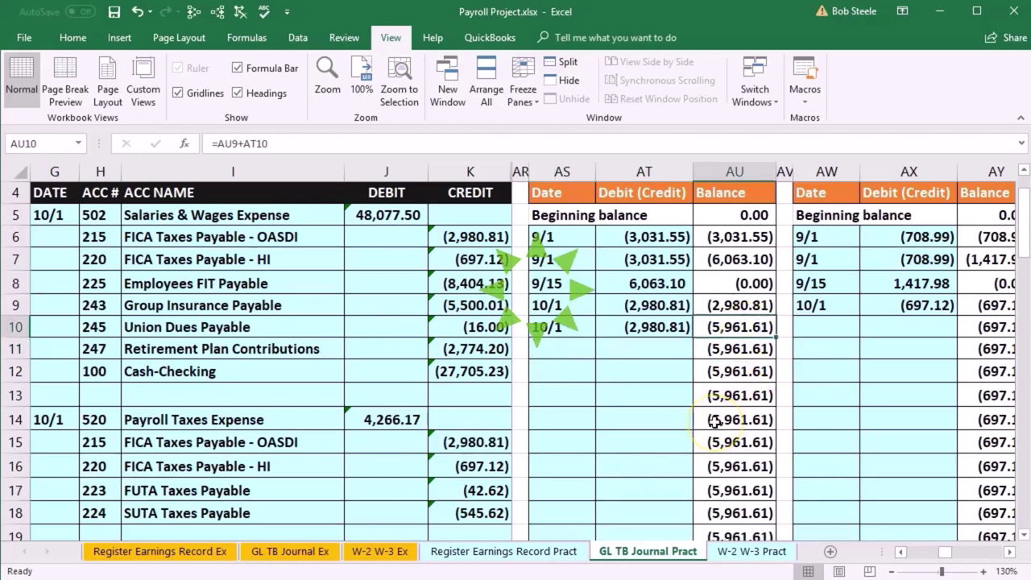
{"action": "left_click", "coordinate": [494, 464]}
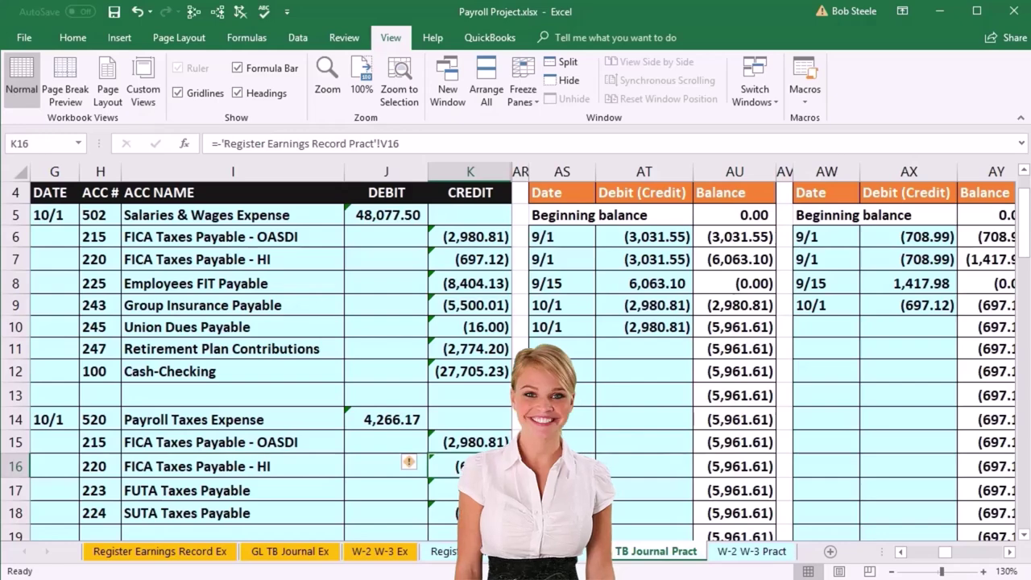
Step: Check the ending balance of FICA Taxes Payable - OASDI (215) in the trial balance
{"action": "scroll", "coordinate": [766, 354], "scroll_direction": "left", "scroll_amount": 5}
{"action": "left_click", "coordinate": [521, 465]}
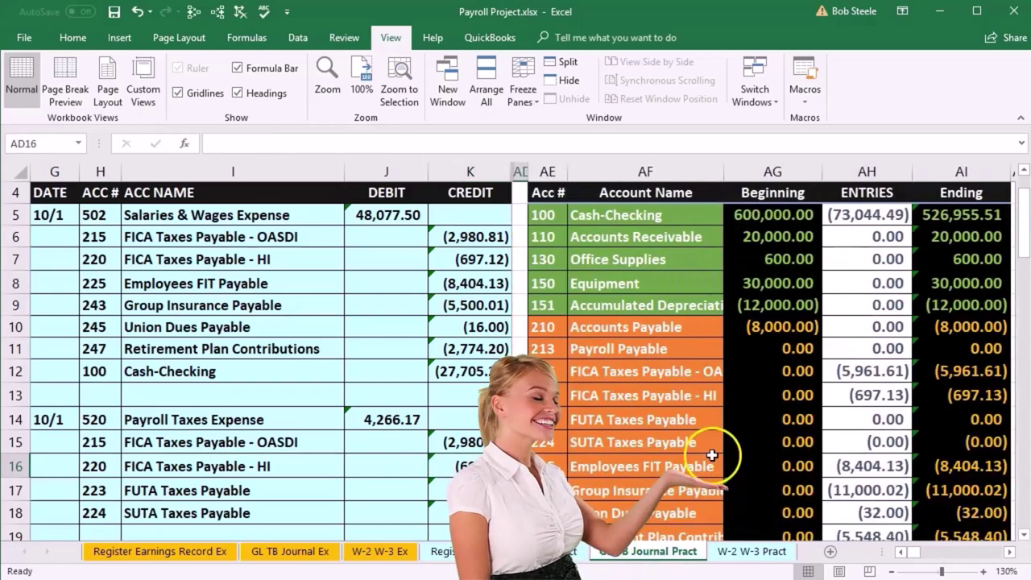
{"action": "scroll", "coordinate": [713, 456], "scroll_direction": "down", "scroll_amount": 1}
{"action": "scroll", "coordinate": [786, 493], "scroll_direction": "down", "scroll_amount": 1}
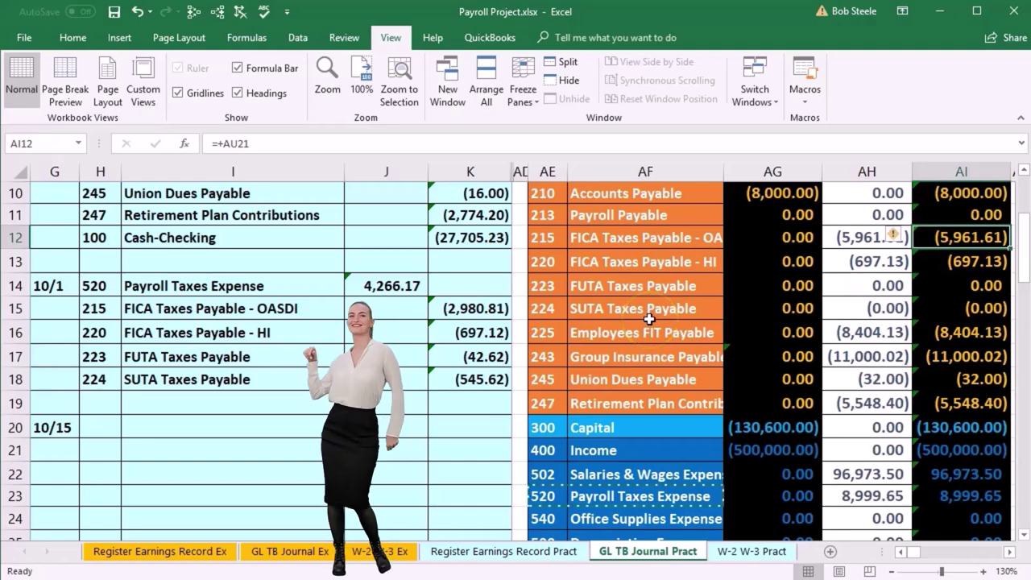
Step: Enter the date 10/1 in AW10 of the FICA Taxes Payable - HI (220) ledger account
{"action": "left_click_drag", "start_coordinate": [92, 334], "coordinate": [137, 331]}
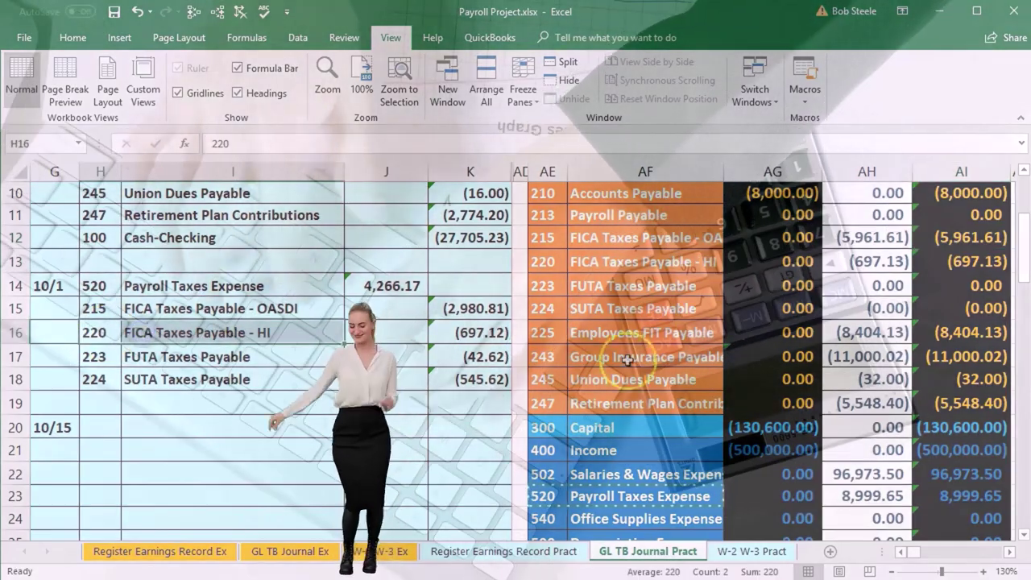
{"action": "left_click_drag", "start_coordinate": [538, 262], "coordinate": [577, 264]}
{"action": "key", "text": "Right"}
{"action": "key", "text": "Right"}
{"action": "key", "text": "Right"}
{"action": "key", "text": "Right"}
{"action": "key", "text": "Right"}
{"action": "key", "text": "Right"}
{"action": "key", "text": "Right"}
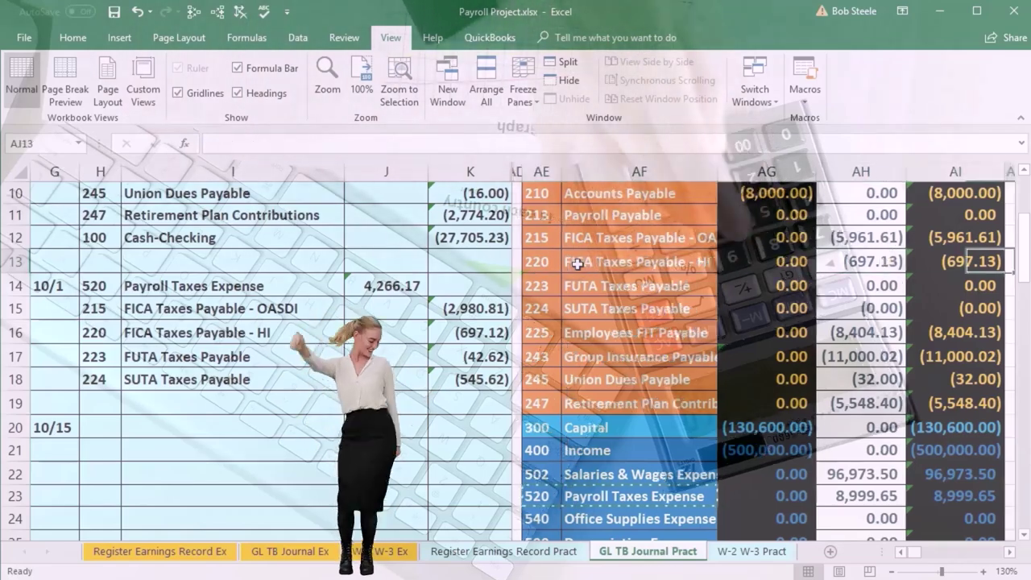
{"action": "key", "text": "Right"}
{"action": "key", "text": "Right"}
{"action": "key", "text": "Right"}
{"action": "key", "text": "Right"}
{"action": "key", "text": "Right"}
{"action": "key", "text": "Right"}
{"action": "key", "text": "Right"}
{"action": "key", "text": "Right"}
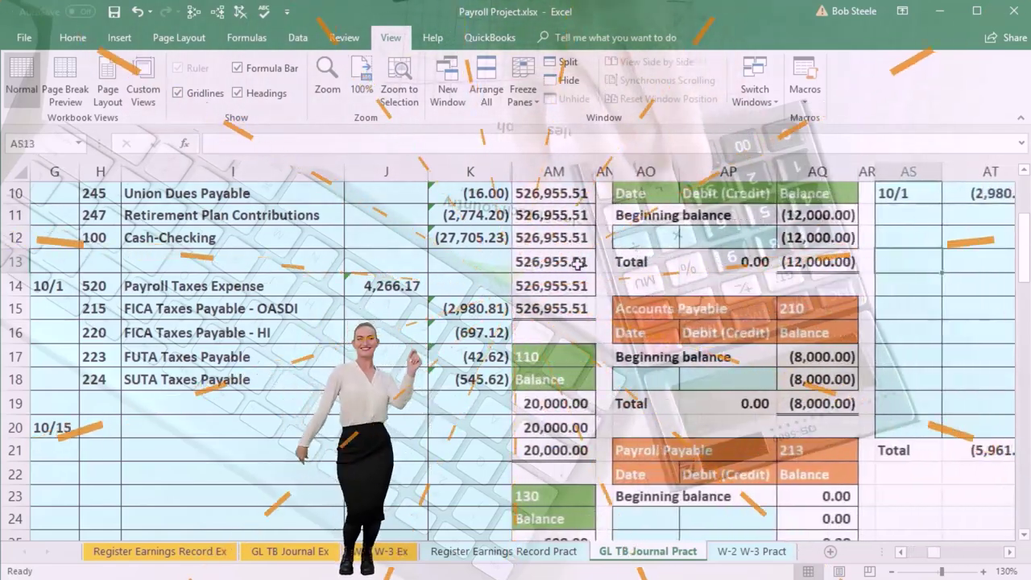
{"action": "scroll", "coordinate": [577, 264], "scroll_direction": "down", "scroll_amount": 2}
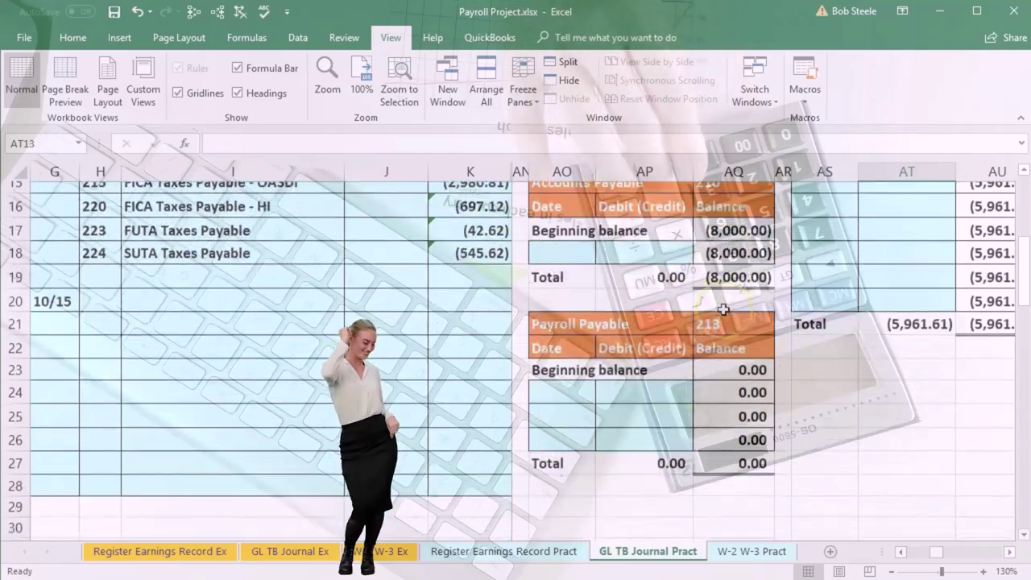
{"action": "scroll", "coordinate": [814, 272], "scroll_direction": "up", "scroll_amount": 4}
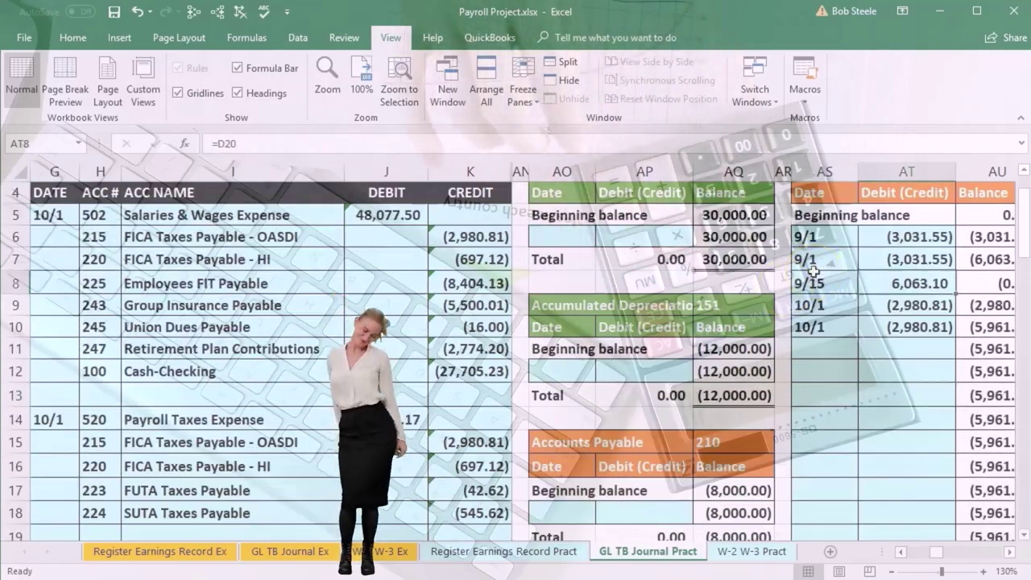
{"action": "key", "text": "Right"}
{"action": "key", "text": "Right"}
{"action": "key", "text": "Right"}
{"action": "key", "text": "Right"}
{"action": "key", "text": "Right"}
{"action": "key", "text": "Up"}
{"action": "key", "text": "Up"}
{"action": "key", "text": "Up"}
{"action": "key", "text": "Up"}
{"action": "key", "text": "Up"}
{"action": "scroll", "coordinate": [814, 272], "scroll_direction": "up", "scroll_amount": 1}
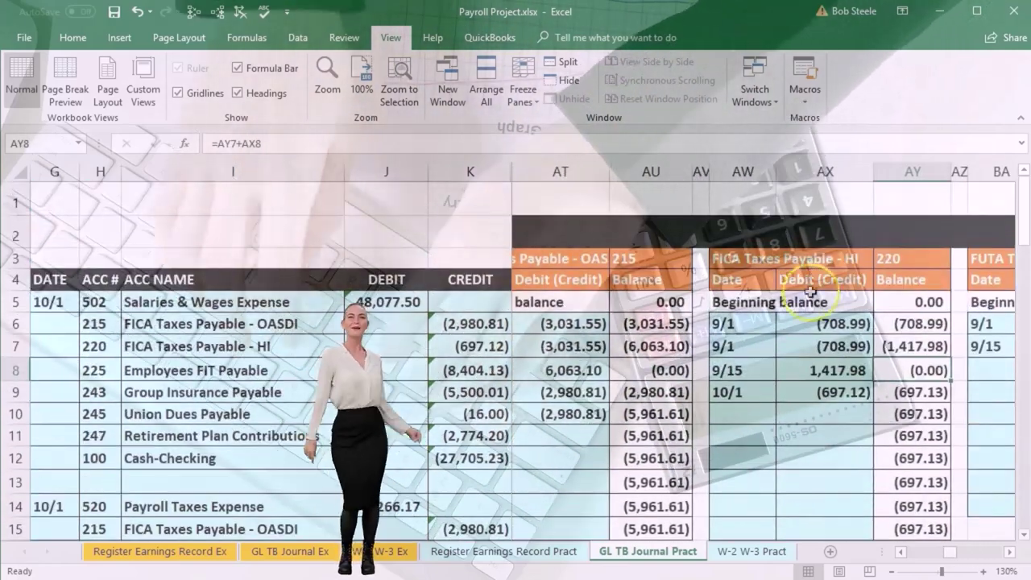
{"action": "key", "text": "Right"}
{"action": "key", "text": "Right"}
{"action": "key", "text": "Right"}
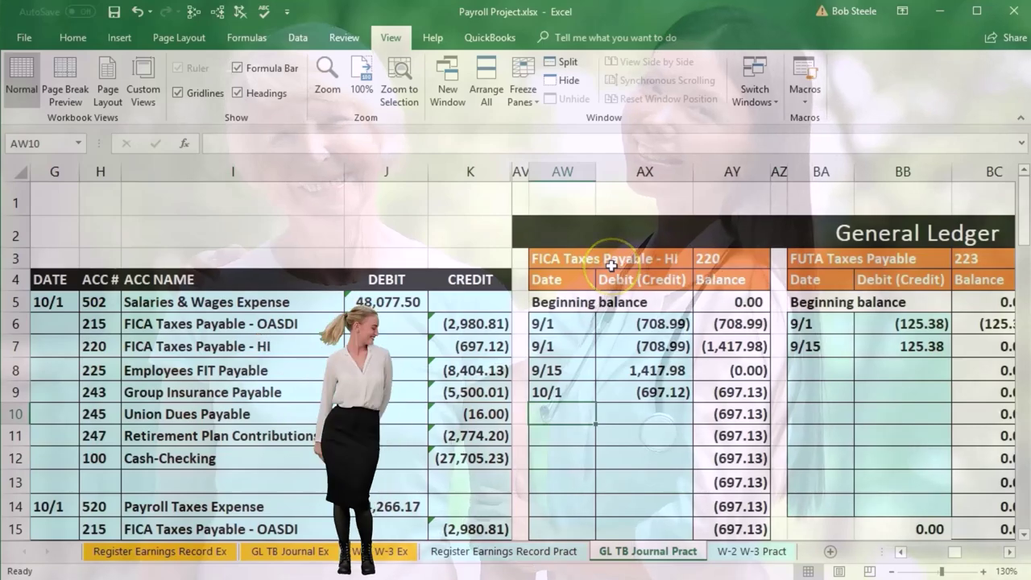
{"action": "type", "text": "10/1"}
{"action": "key", "text": "Tab"}
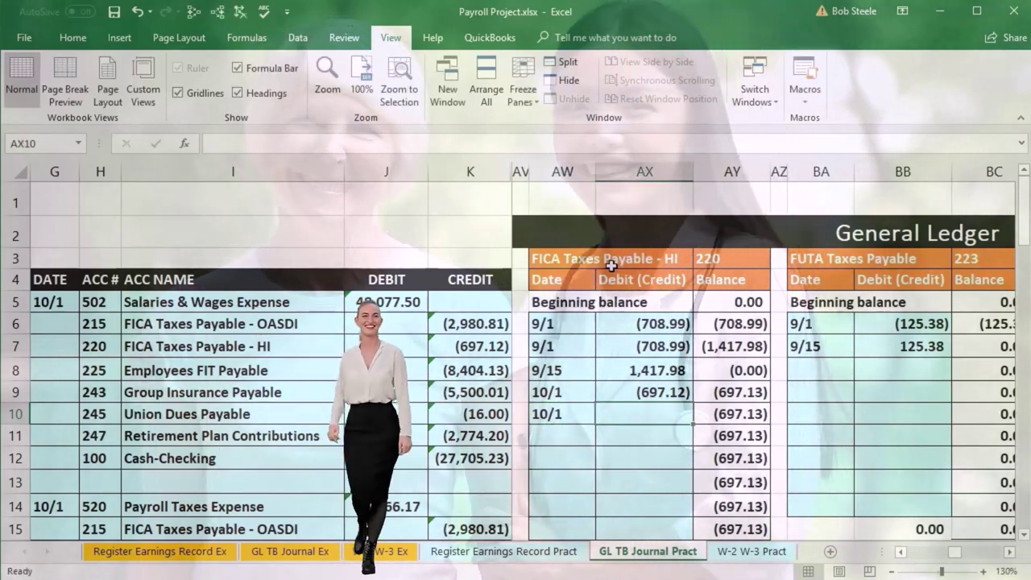
Step: Link the 10/1 amount in AX10 of the FICA Taxes Payable - HI account to the journal credit, =K16
{"action": "left_click", "coordinate": [652, 414]}
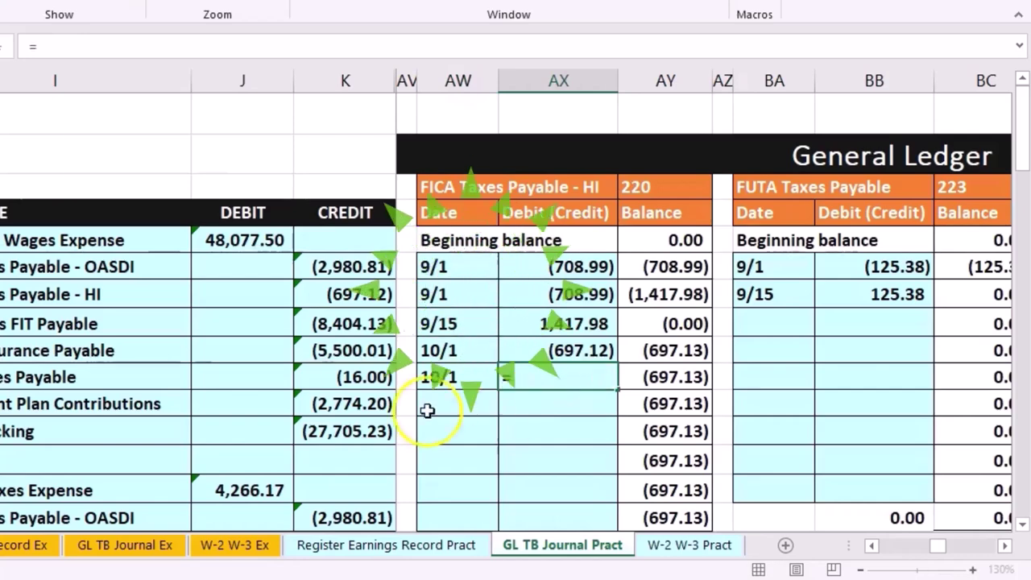
{"action": "scroll", "coordinate": [352, 407], "scroll_direction": "down", "scroll_amount": 1}
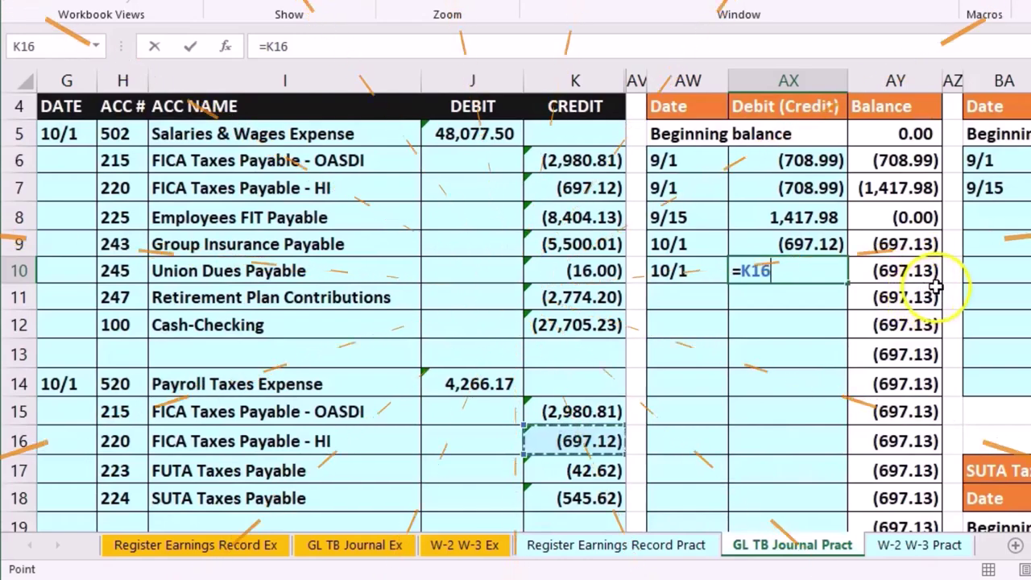
{"action": "key", "text": "Return"}
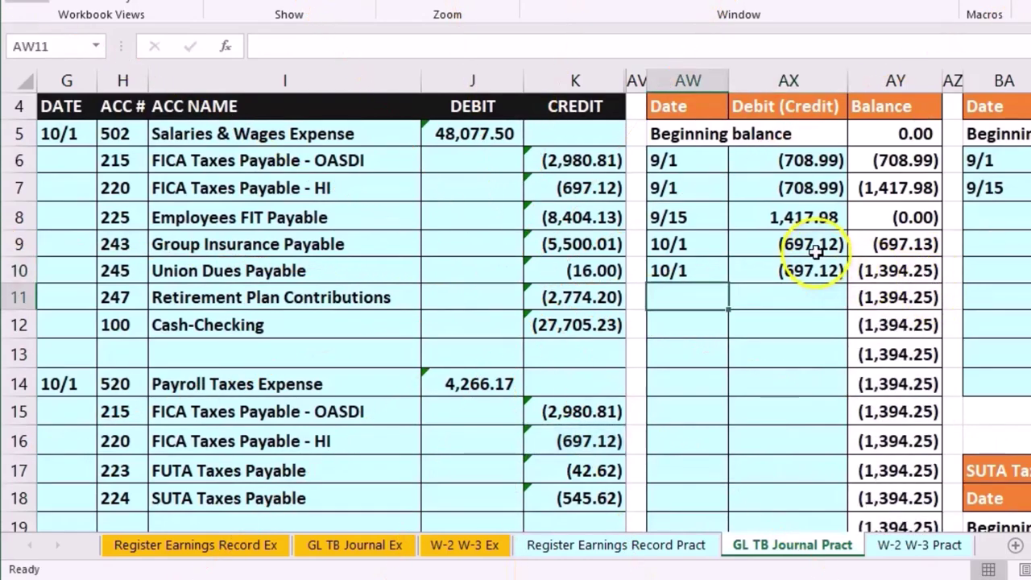
Step: Check the two 10/1 amounts and running balance of FICA Taxes Payable - HI, and its ending balance in the trial balance
{"action": "left_click_drag", "start_coordinate": [816, 252], "coordinate": [808, 260]}
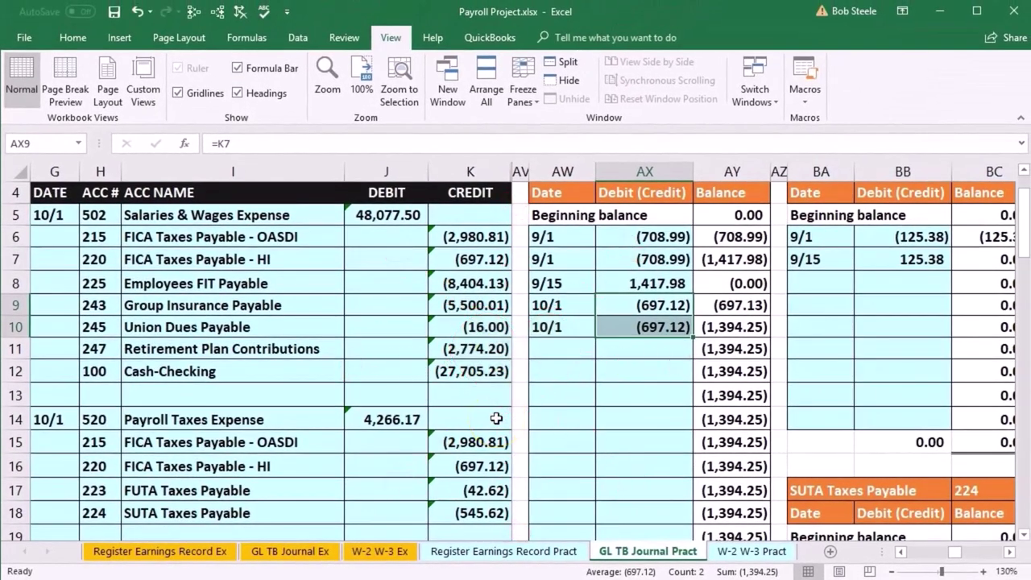
{"action": "left_click", "coordinate": [729, 330]}
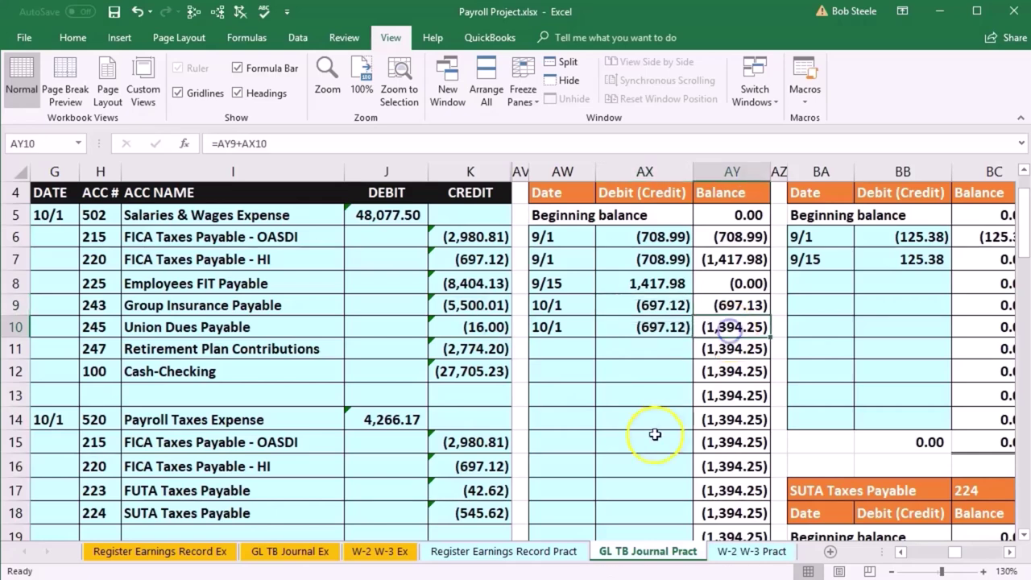
{"action": "left_click", "coordinate": [493, 432]}
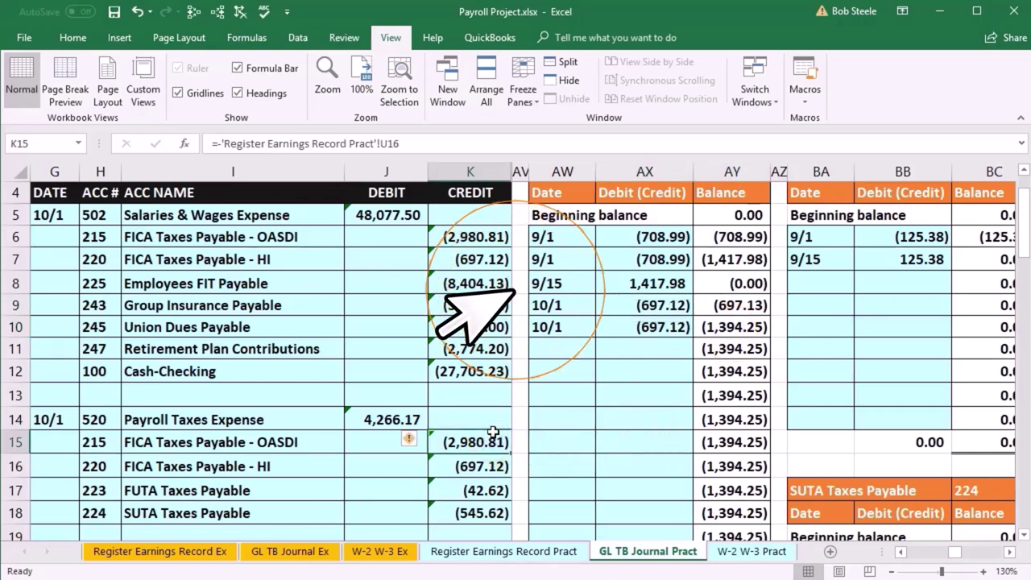
{"action": "key", "text": "Right"}
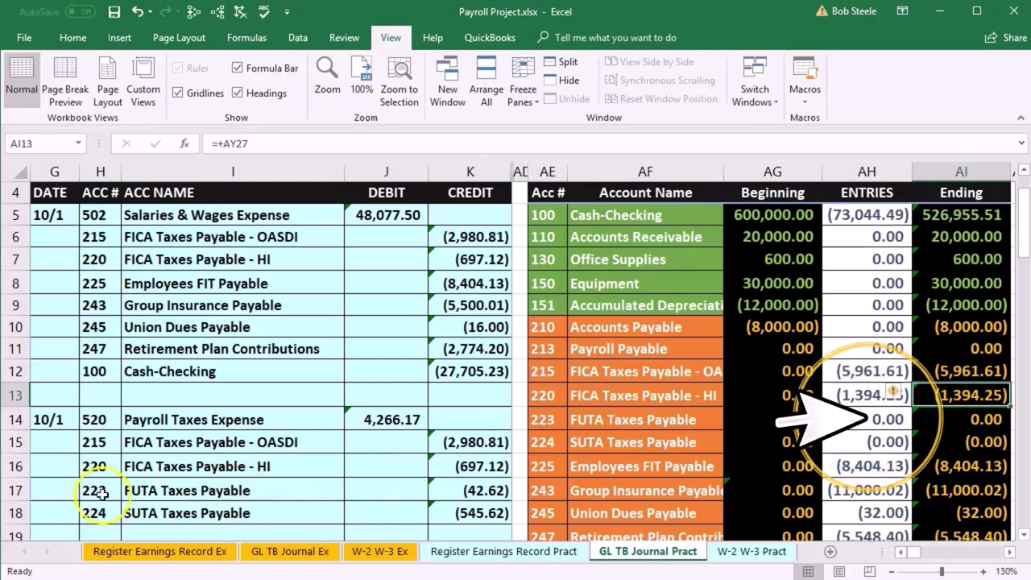
Step: Enter the date 10/1 in BA8 of the FUTA Taxes Payable (223) ledger account
{"action": "left_click_drag", "start_coordinate": [101, 493], "coordinate": [131, 491]}
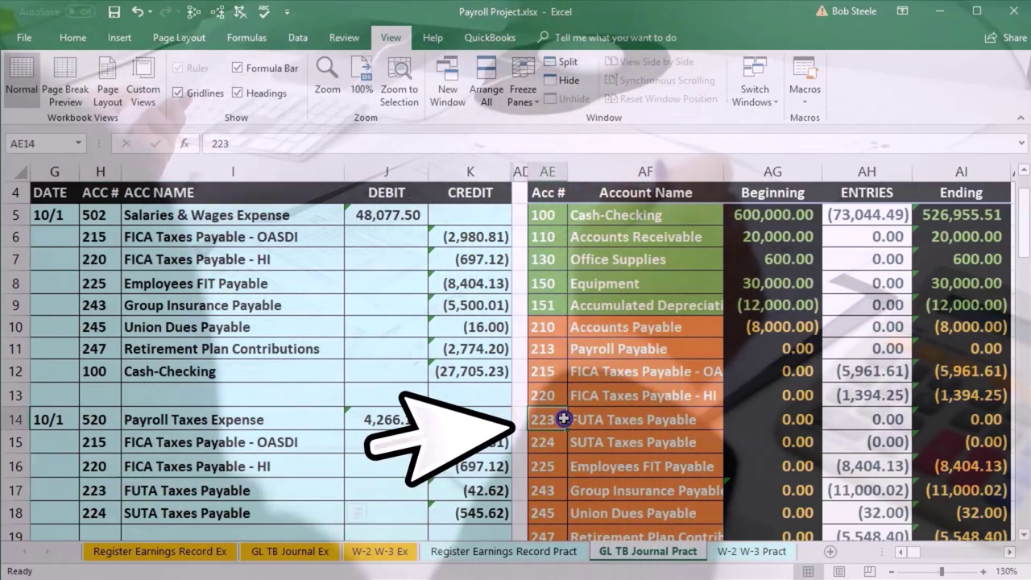
{"action": "left_click_drag", "start_coordinate": [539, 419], "coordinate": [570, 420]}
{"action": "key", "text": "Right"}
{"action": "key", "text": "Right"}
{"action": "key", "text": "Right"}
{"action": "key", "text": "Right"}
{"action": "key", "text": "Right"}
{"action": "key", "text": "Right"}
{"action": "key", "text": "Right"}
{"action": "key", "text": "Right"}
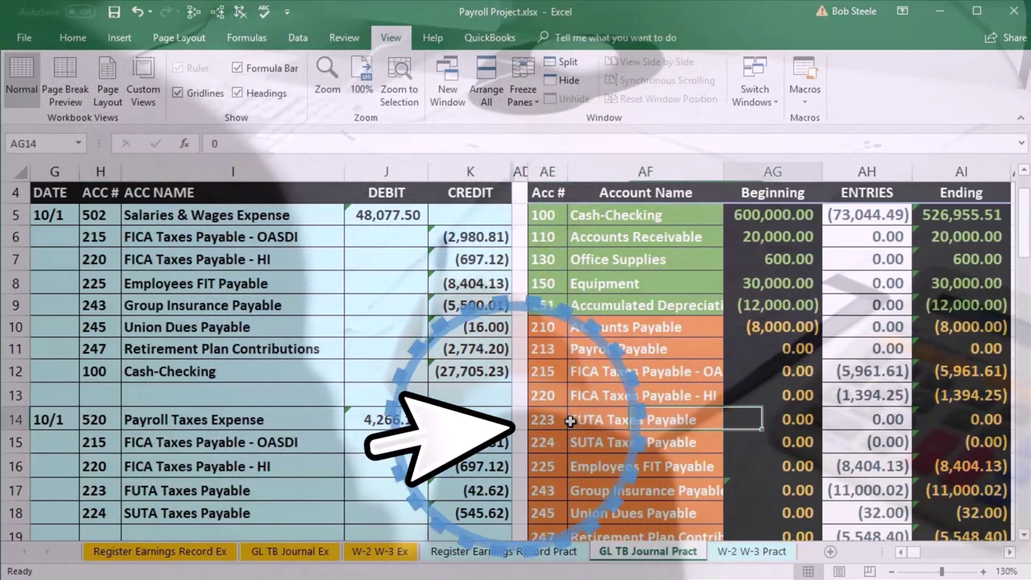
{"action": "key", "text": "Right"}
{"action": "key", "text": "Right"}
{"action": "key", "text": "Right"}
{"action": "key", "text": "Right"}
{"action": "key", "text": "Right"}
{"action": "key", "text": "Right"}
{"action": "key", "text": "Right"}
{"action": "key", "text": "Right"}
{"action": "key", "text": "Right"}
{"action": "key", "text": "Right"}
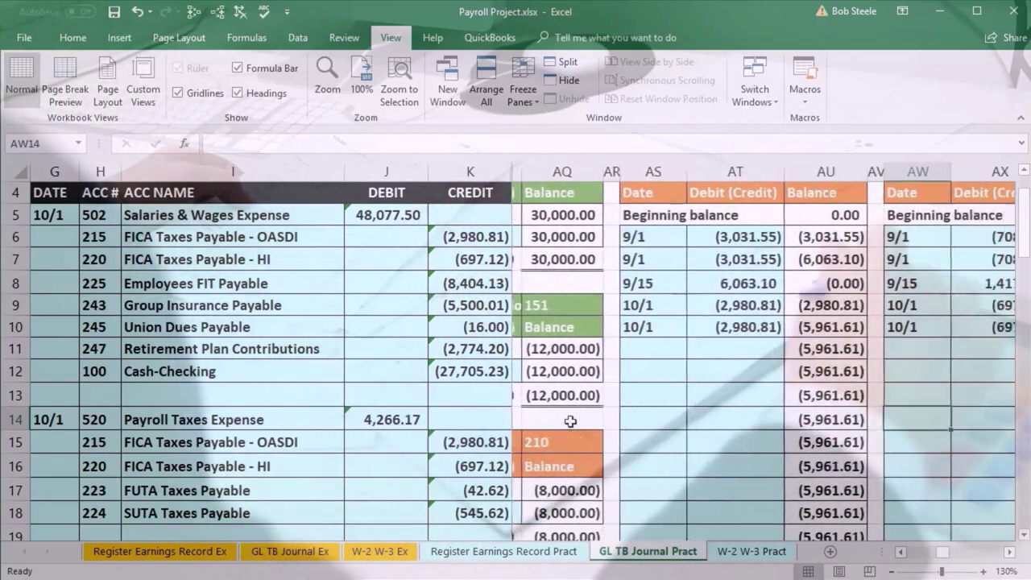
{"action": "key", "text": "Right"}
{"action": "scroll", "coordinate": [569, 419], "scroll_direction": "up", "scroll_amount": 1}
{"action": "left_click", "coordinate": [757, 370]}
{"action": "key", "text": "Right"}
{"action": "key", "text": "Right"}
{"action": "key", "text": "Right"}
{"action": "key", "text": "Right"}
{"action": "key", "text": "Right"}
{"action": "key", "text": "Right"}
{"action": "key", "text": "Right"}
{"action": "key", "text": "Right"}
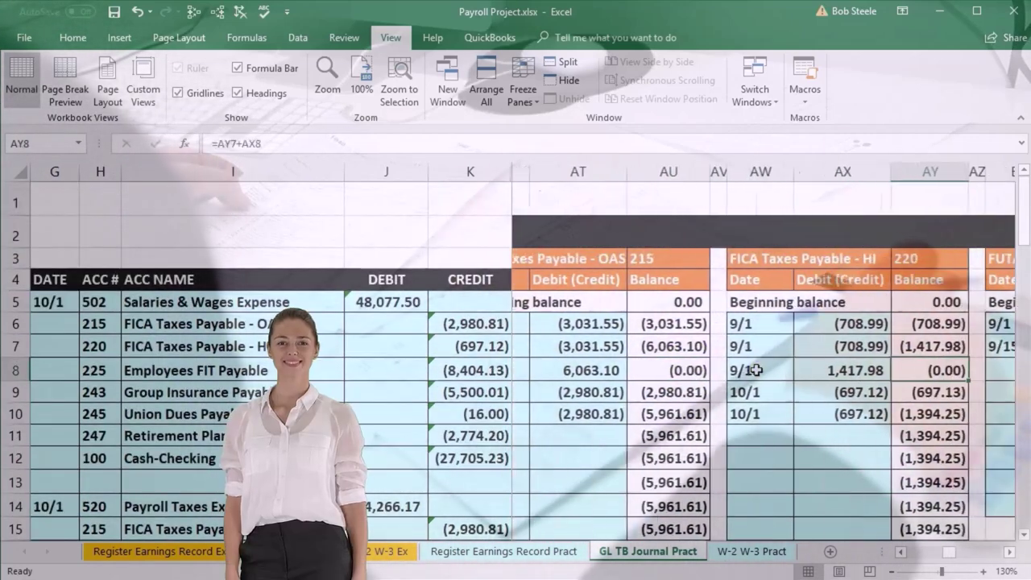
{"action": "key", "text": "Right"}
{"action": "key", "text": "Right"}
{"action": "key", "text": "Right"}
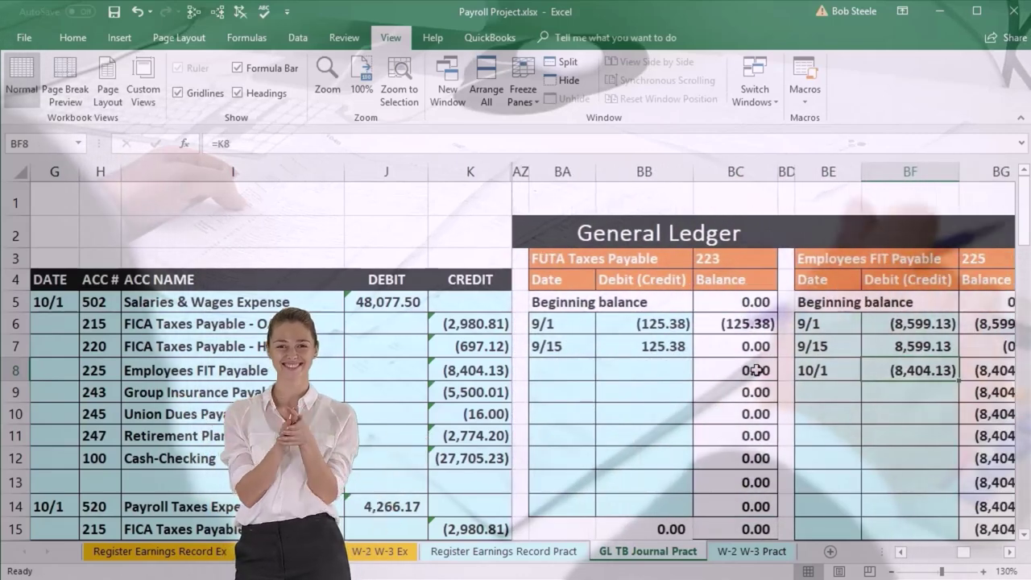
{"action": "left_click", "coordinate": [563, 370]}
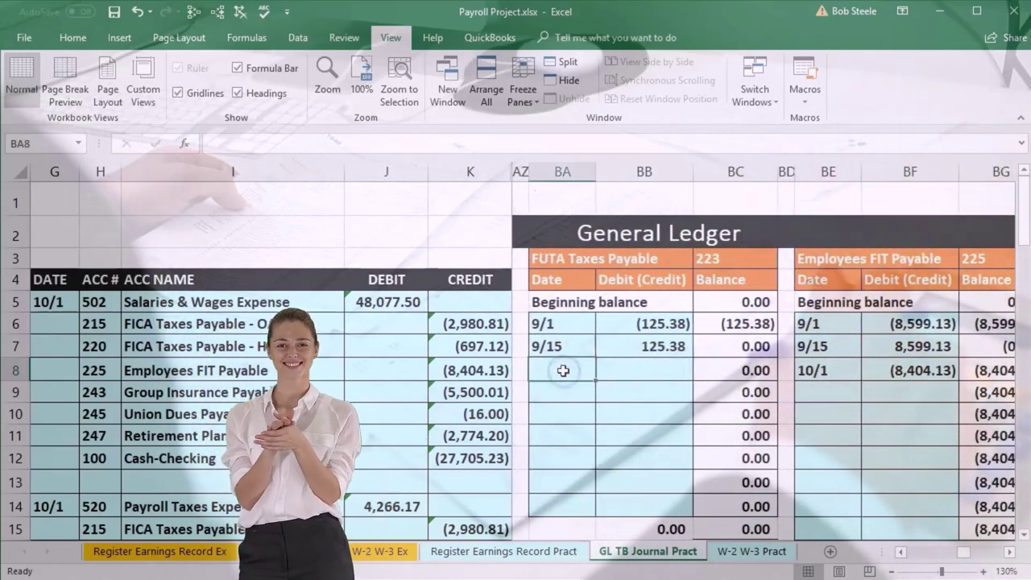
{"action": "type", "text": "10/1"}
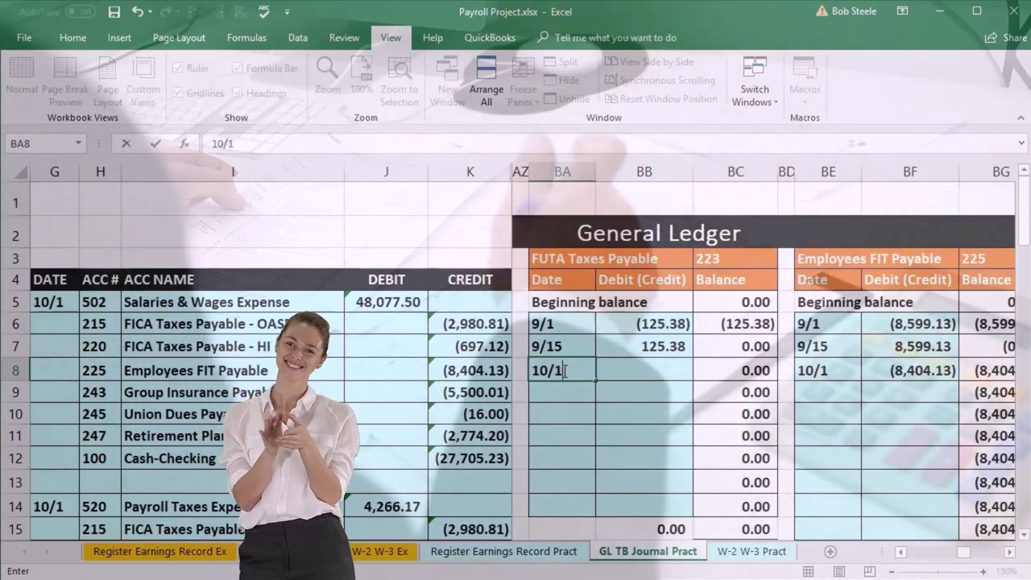
{"action": "key", "text": "Tab"}
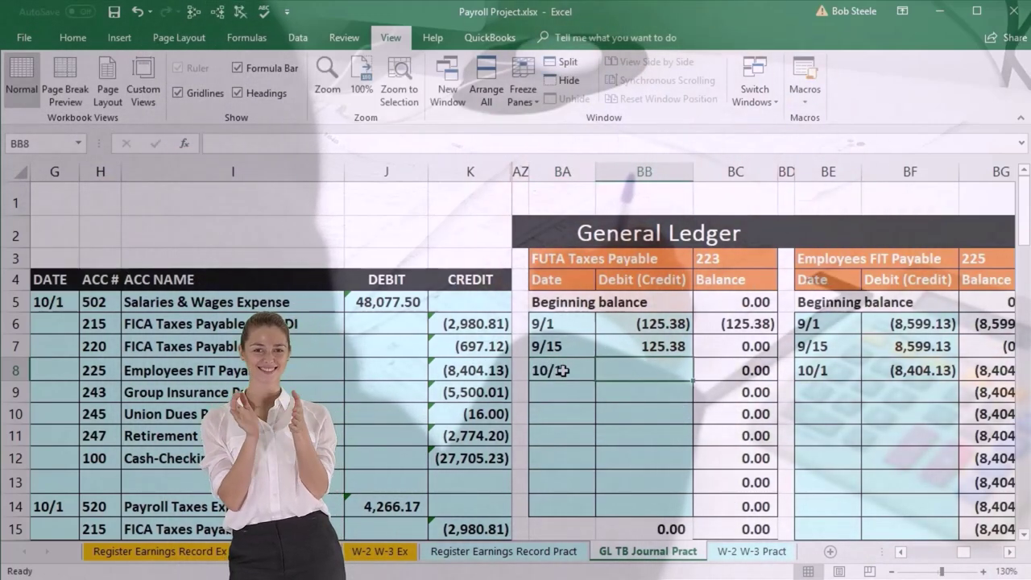
Step: Link the 10/1 amount in BB8 of the FUTA Taxes Payable account to the journal credit, =K17, and check its trial balance ending balance
{"action": "type", "text": "="}
{"action": "scroll", "coordinate": [448, 408], "scroll_direction": "down", "scroll_amount": 2}
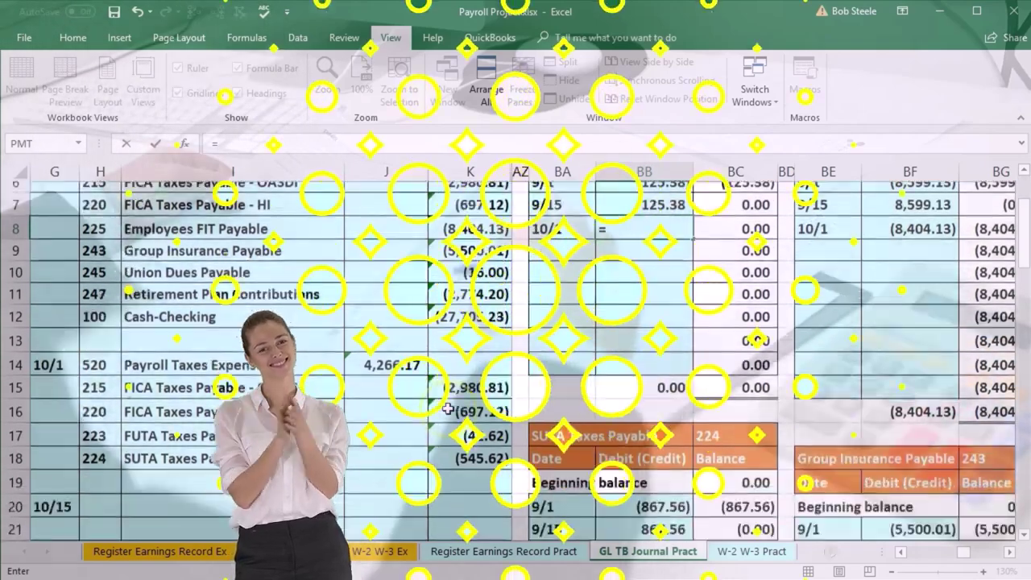
{"action": "left_click", "coordinate": [467, 425]}
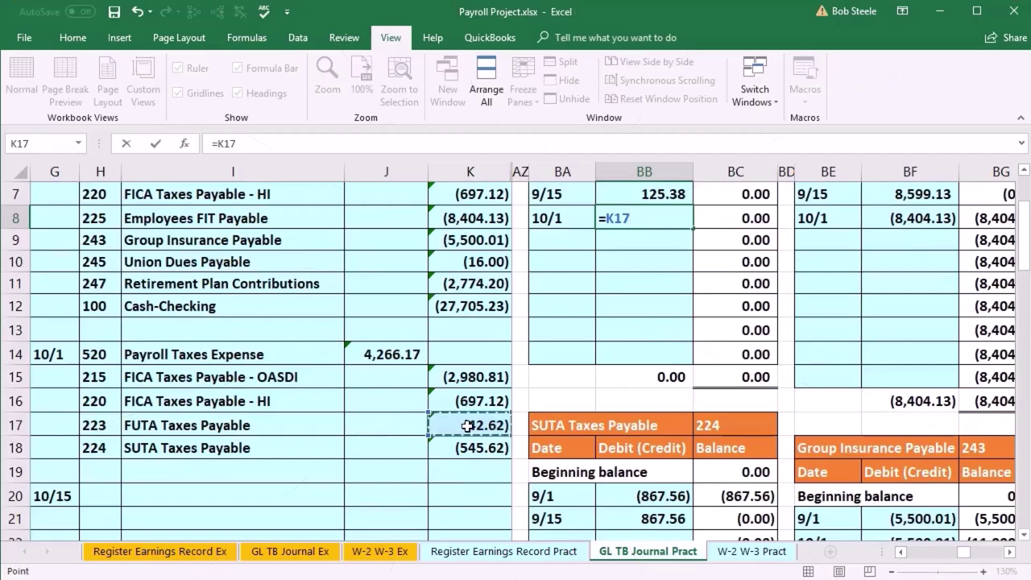
{"action": "key", "text": "Return"}
{"action": "scroll", "coordinate": [467, 426], "scroll_direction": "up", "scroll_amount": 1}
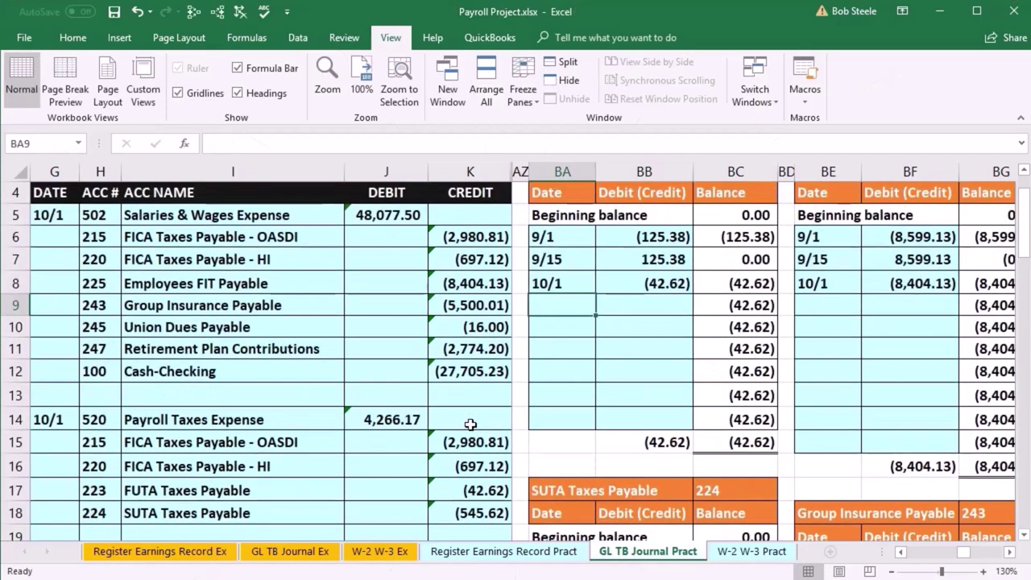
{"action": "left_click", "coordinate": [743, 286]}
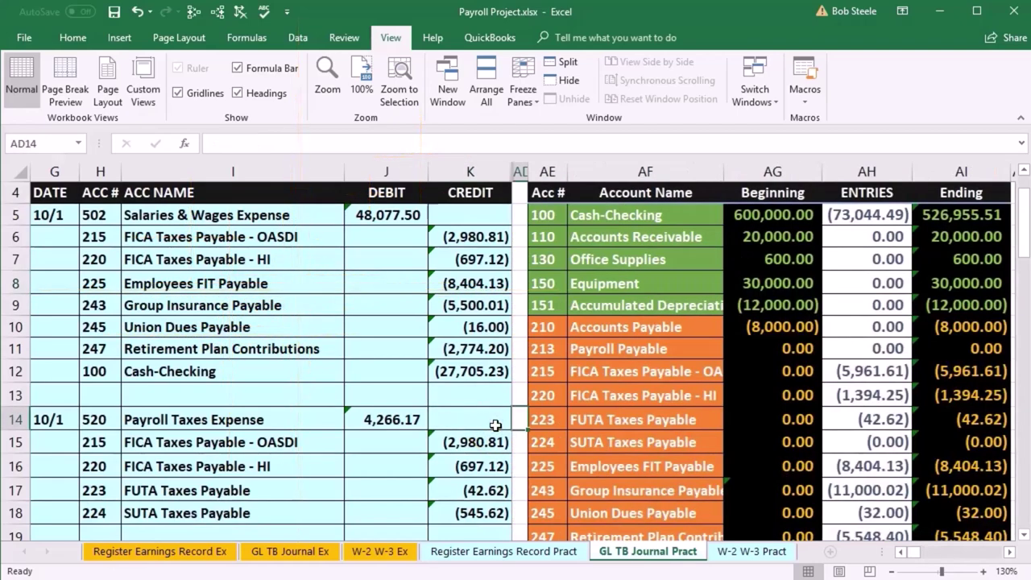
{"action": "left_click", "coordinate": [951, 421]}
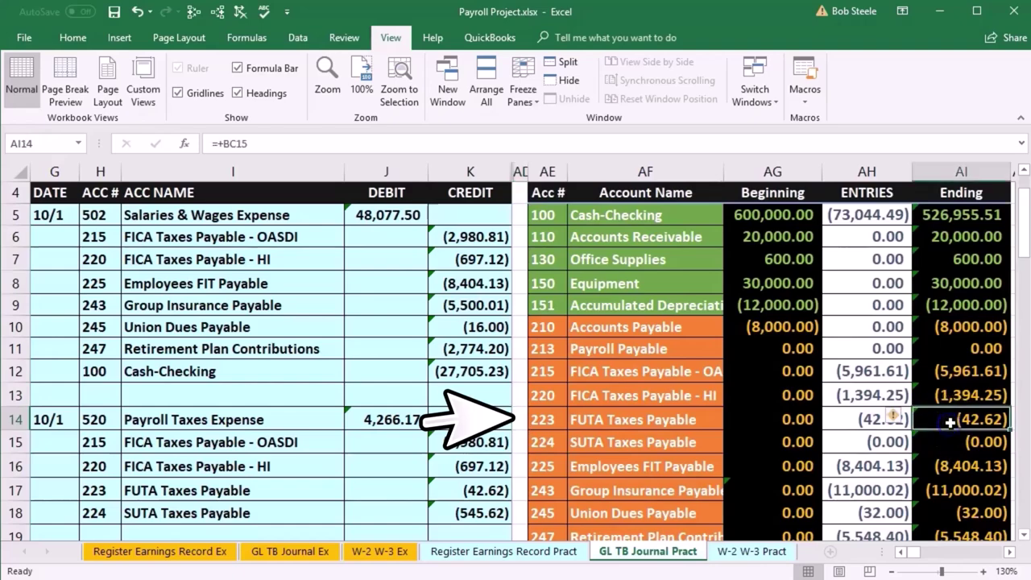
Step: Enter the date 10/1 in BA22 of the SUTA Taxes Payable (224) ledger account
{"action": "left_click_drag", "start_coordinate": [95, 513], "coordinate": [140, 516]}
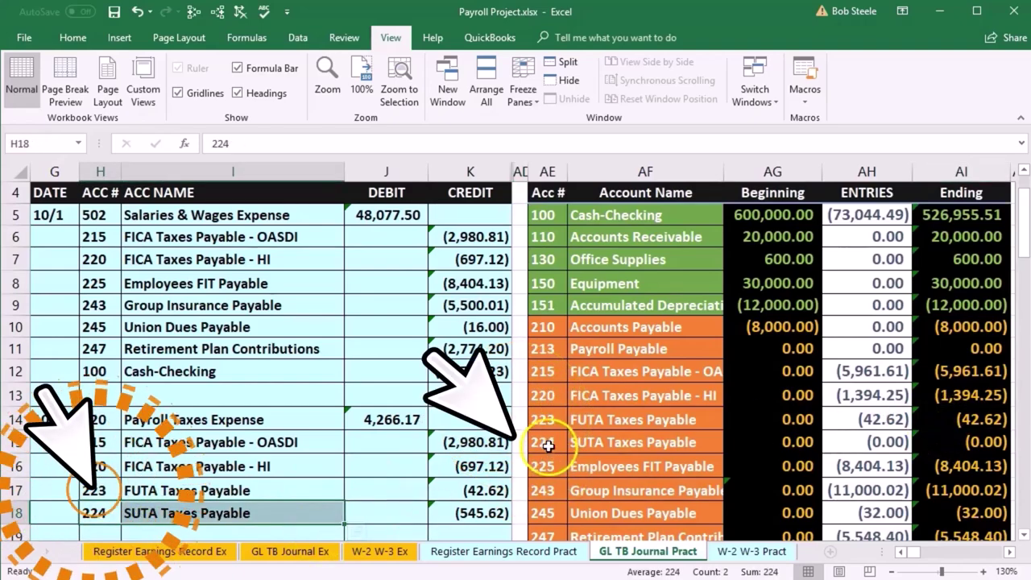
{"action": "left_click_drag", "start_coordinate": [556, 442], "coordinate": [575, 446]}
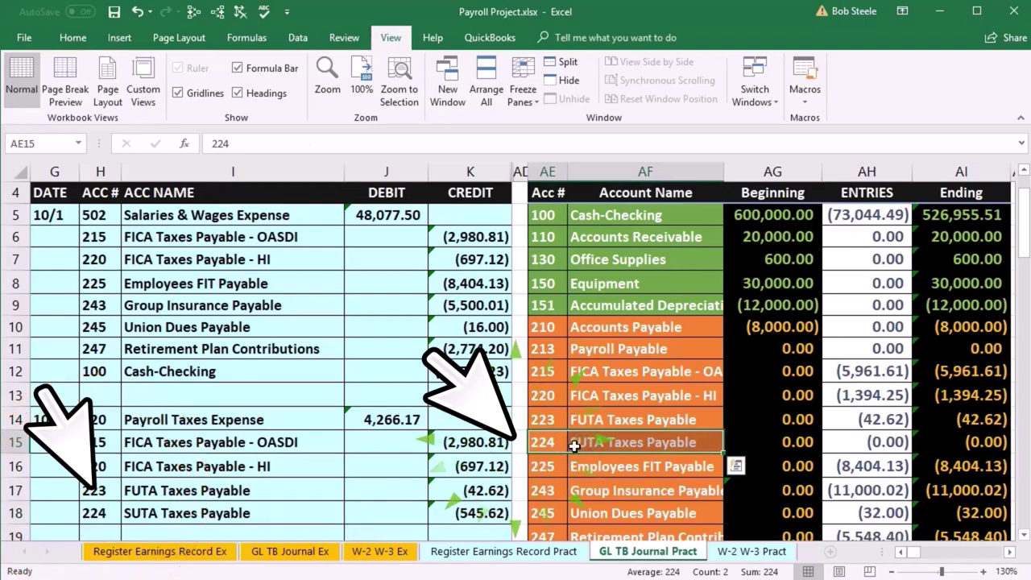
{"action": "key", "text": "Right"}
{"action": "key", "text": "Right"}
{"action": "key", "text": "Right"}
{"action": "key", "text": "Right"}
{"action": "key", "text": "Right"}
{"action": "key", "text": "Right"}
{"action": "key", "text": "Right"}
{"action": "key", "text": "Right"}
{"action": "key", "text": "Right"}
{"action": "key", "text": "Right"}
{"action": "key", "text": "Right"}
{"action": "key", "text": "Right"}
{"action": "key", "text": "Right"}
{"action": "key", "text": "Right"}
{"action": "key", "text": "Right"}
{"action": "key", "text": "Right"}
{"action": "key", "text": "Right"}
{"action": "key", "text": "Right"}
{"action": "key", "text": "Right"}
{"action": "scroll", "coordinate": [575, 447], "scroll_direction": "up", "scroll_amount": 1}
{"action": "left_click", "coordinate": [704, 398]}
{"action": "key", "text": "Right"}
{"action": "key", "text": "Right"}
{"action": "key", "text": "Right"}
{"action": "key", "text": "Right"}
{"action": "key", "text": "Right"}
{"action": "key", "text": "Right"}
{"action": "key", "text": "Right"}
{"action": "key", "text": "Right"}
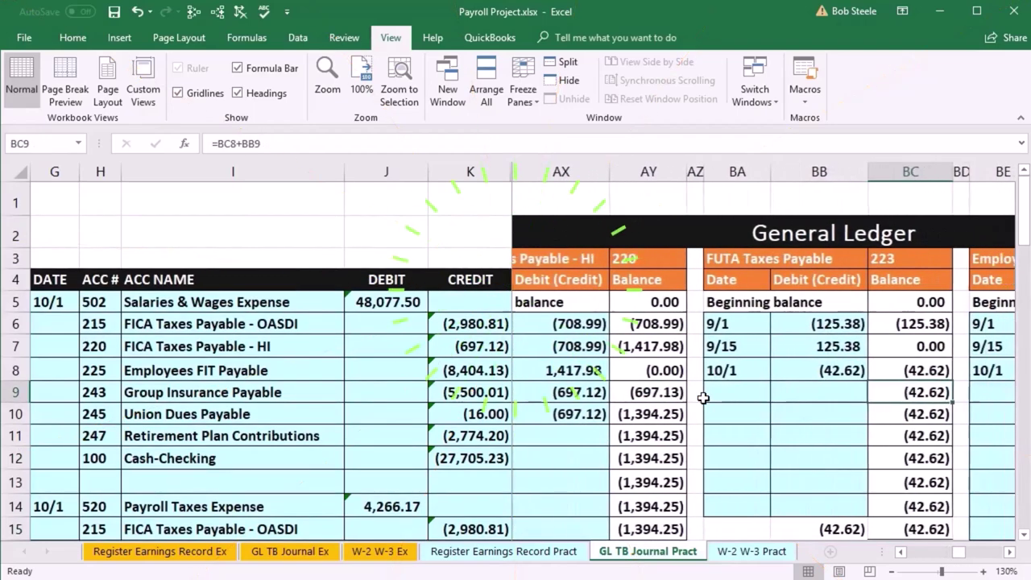
{"action": "key", "text": "Right"}
{"action": "key", "text": "Right"}
{"action": "key", "text": "Right"}
{"action": "scroll", "coordinate": [703, 398], "scroll_direction": "down", "scroll_amount": 1}
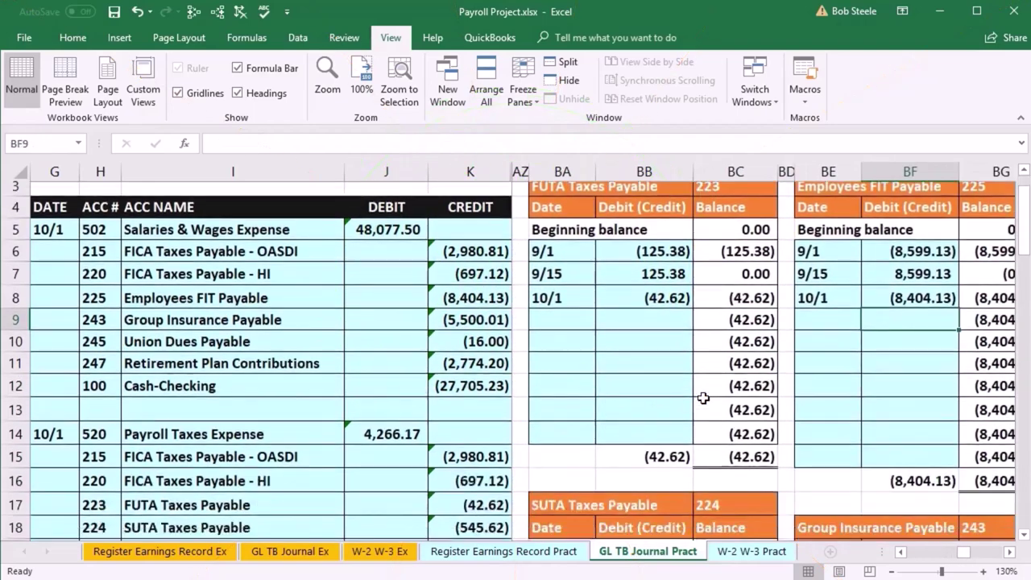
{"action": "scroll", "coordinate": [704, 398], "scroll_direction": "down", "scroll_amount": 3}
{"action": "left_click", "coordinate": [578, 477]}
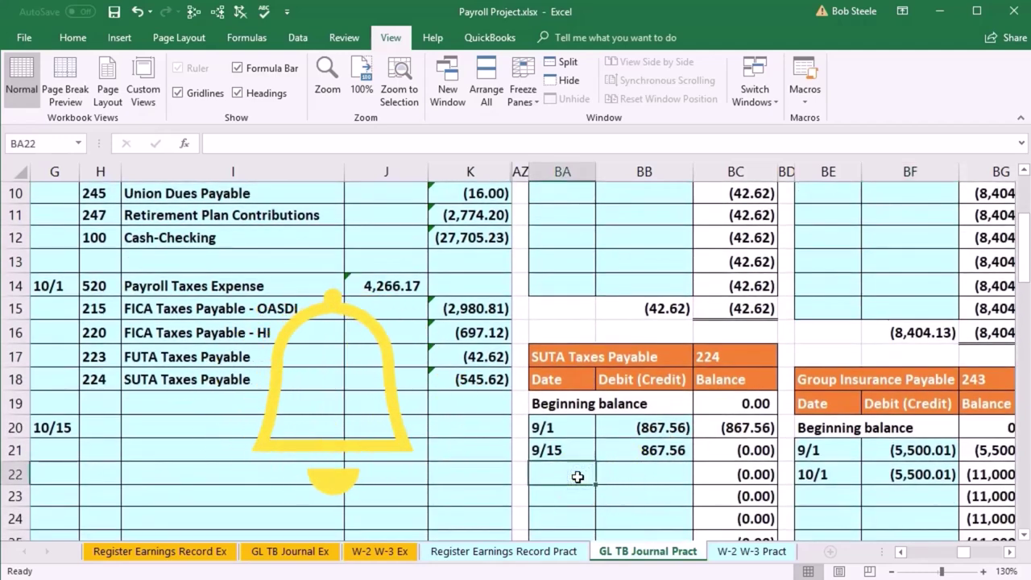
{"action": "type", "text": "10"}
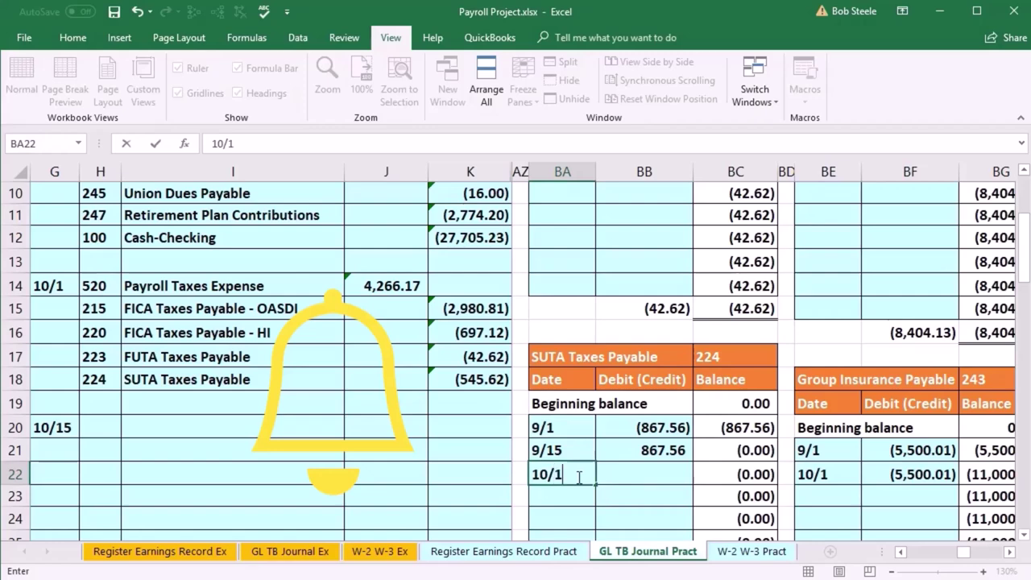
{"action": "type", "text": "/1"}
{"action": "key", "text": "Tab"}
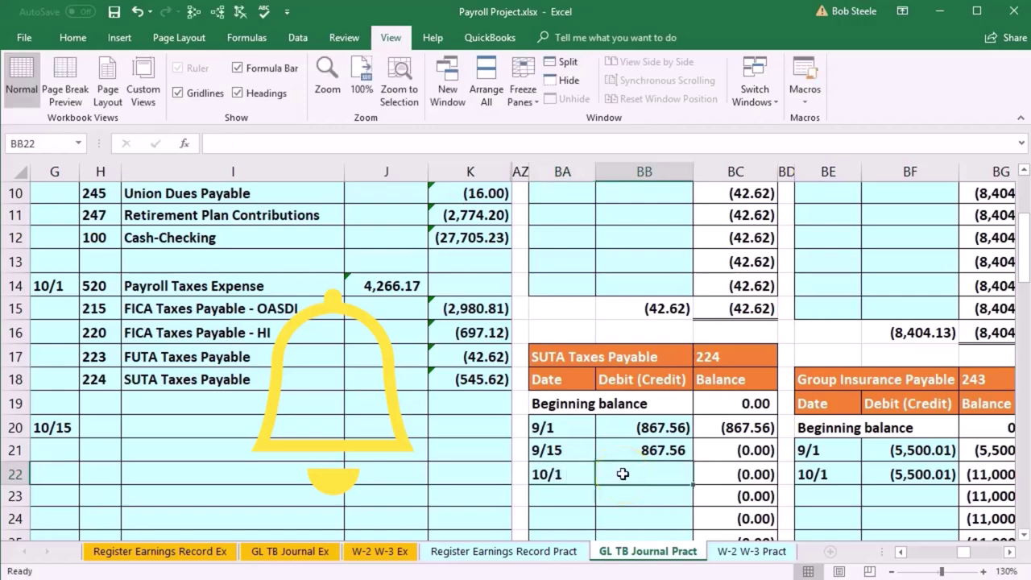
Step: Link the 10/1 amount in BB22 of SUTA Taxes Payable to the journal credit in K18 and check its trial balance ending balance
{"action": "type", "text": "="}
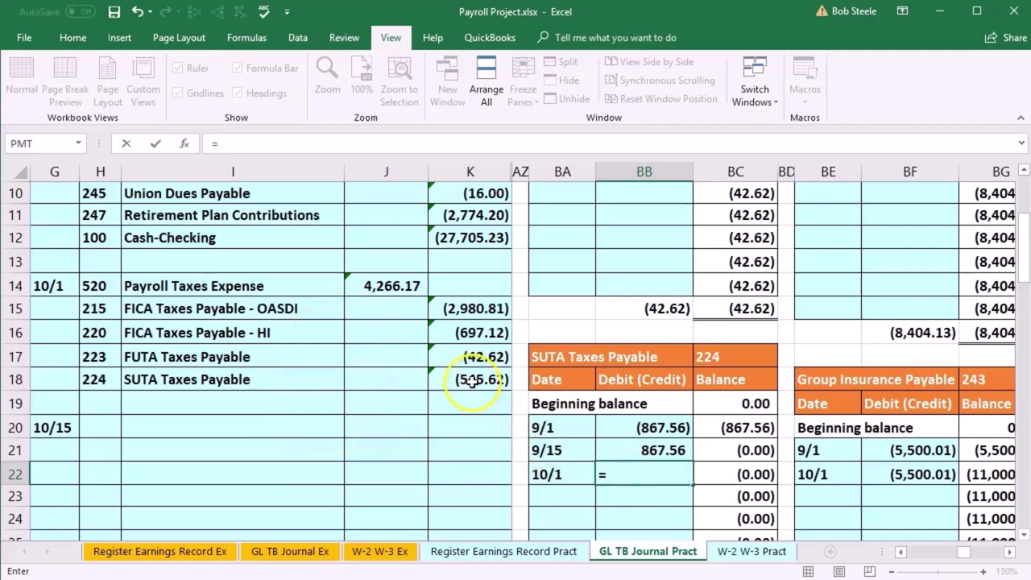
{"action": "key", "text": "Return"}
{"action": "left_click", "coordinate": [765, 474]}
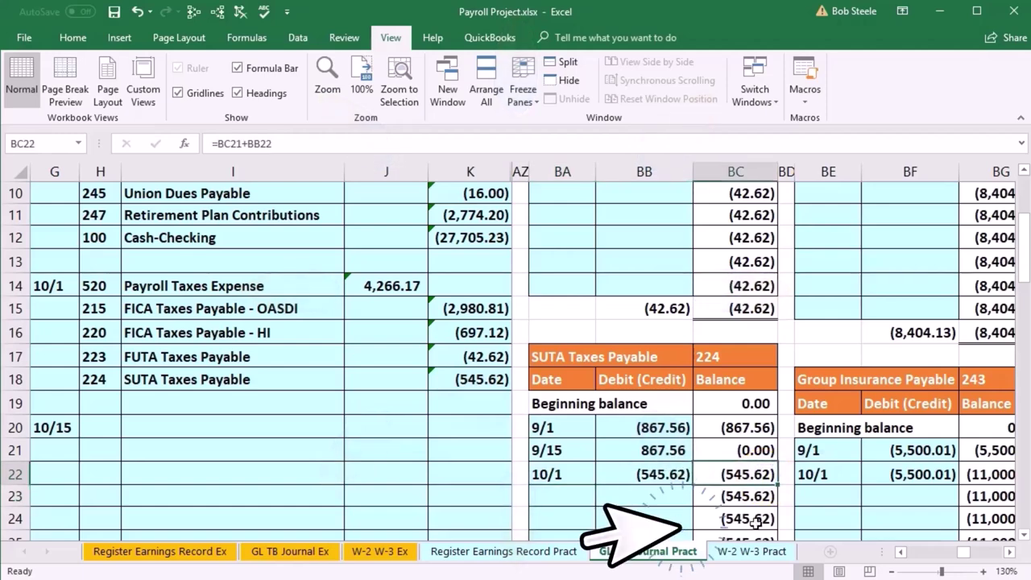
{"action": "left_click", "coordinate": [498, 431]}
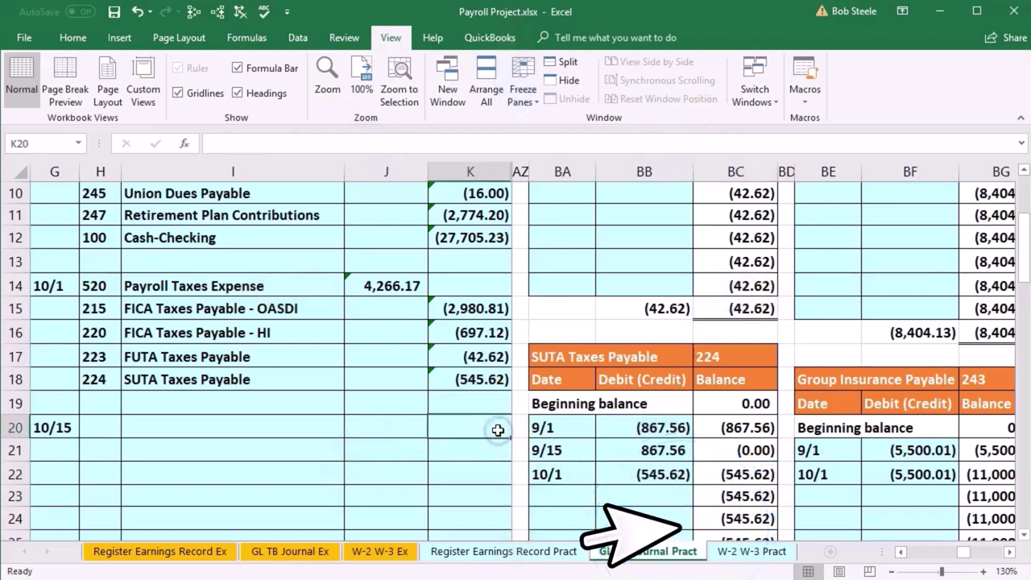
{"action": "key", "text": "Right"}
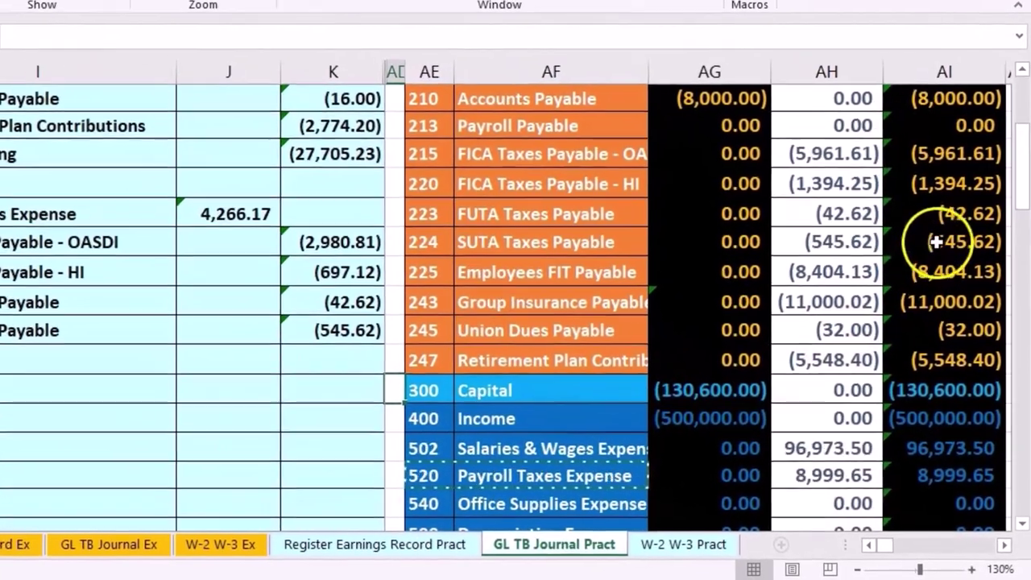
{"action": "left_click", "coordinate": [955, 309]}
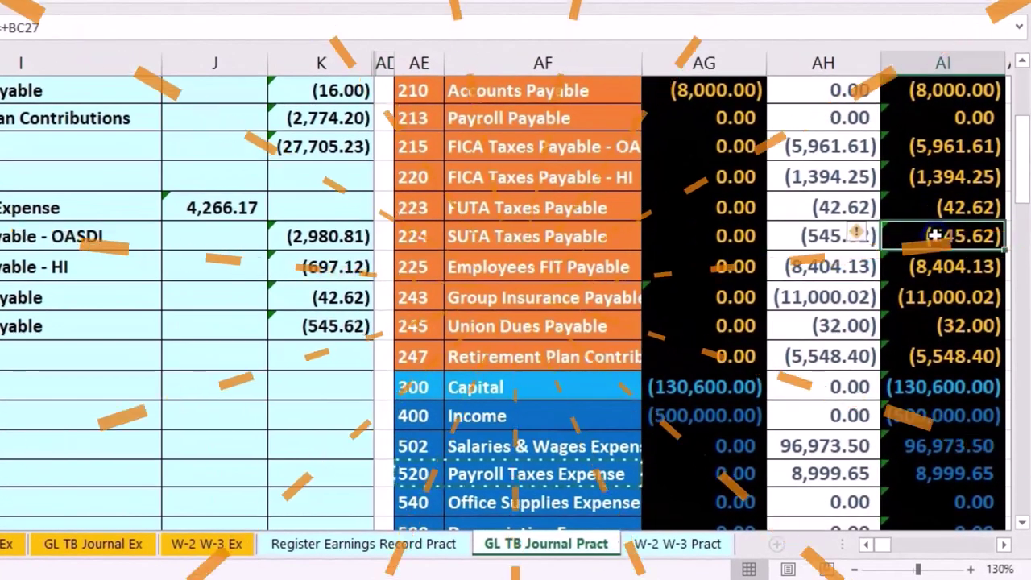
Step: Check the trial balance total row and compare Payroll Taxes Expense (520) with the 10/1 journal debit
{"action": "scroll", "coordinate": [904, 280], "scroll_direction": "down", "scroll_amount": 3}
{"action": "left_click", "coordinate": [914, 300]}
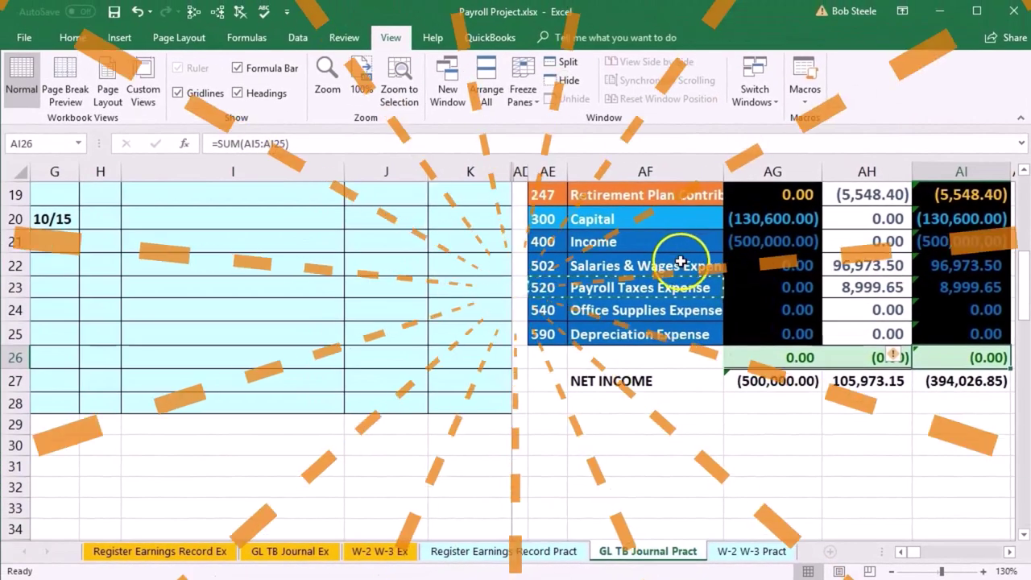
{"action": "left_click", "coordinate": [649, 237]}
{"action": "left_click", "coordinate": [679, 285]}
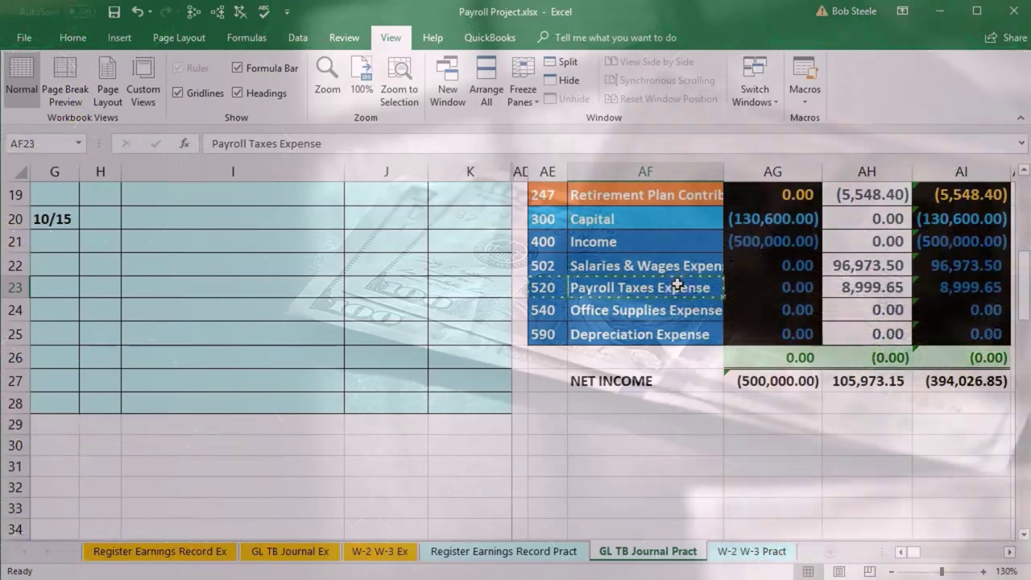
{"action": "scroll", "coordinate": [369, 416], "scroll_direction": "up", "scroll_amount": 2}
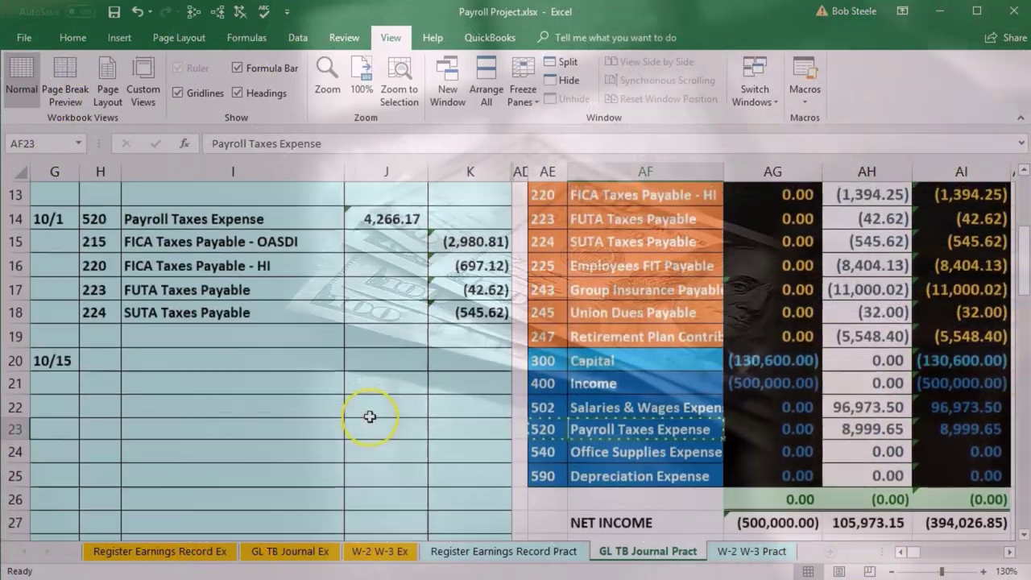
{"action": "scroll", "coordinate": [600, 300], "scroll_direction": "up", "scroll_amount": 1}
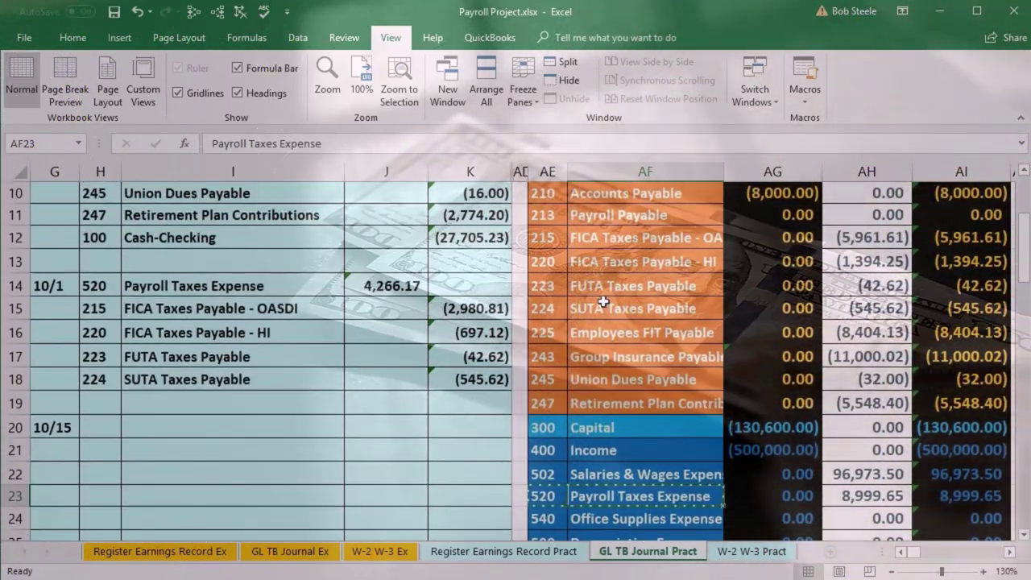
{"action": "scroll", "coordinate": [500, 359], "scroll_direction": "down", "scroll_amount": 2}
{"action": "scroll", "coordinate": [500, 359], "scroll_direction": "down", "scroll_amount": 1}
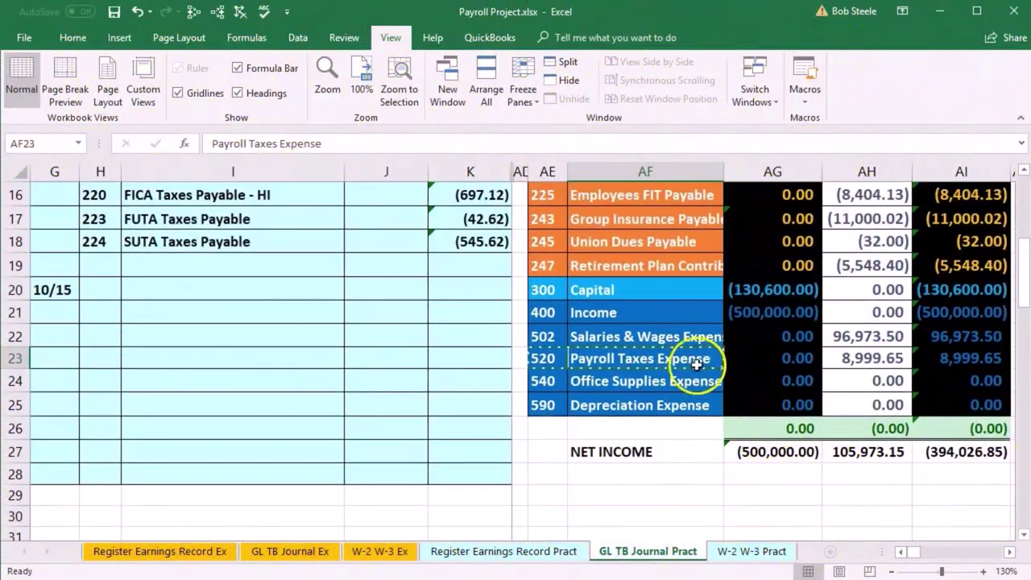
{"action": "left_click_drag", "start_coordinate": [681, 346], "coordinate": [739, 361]}
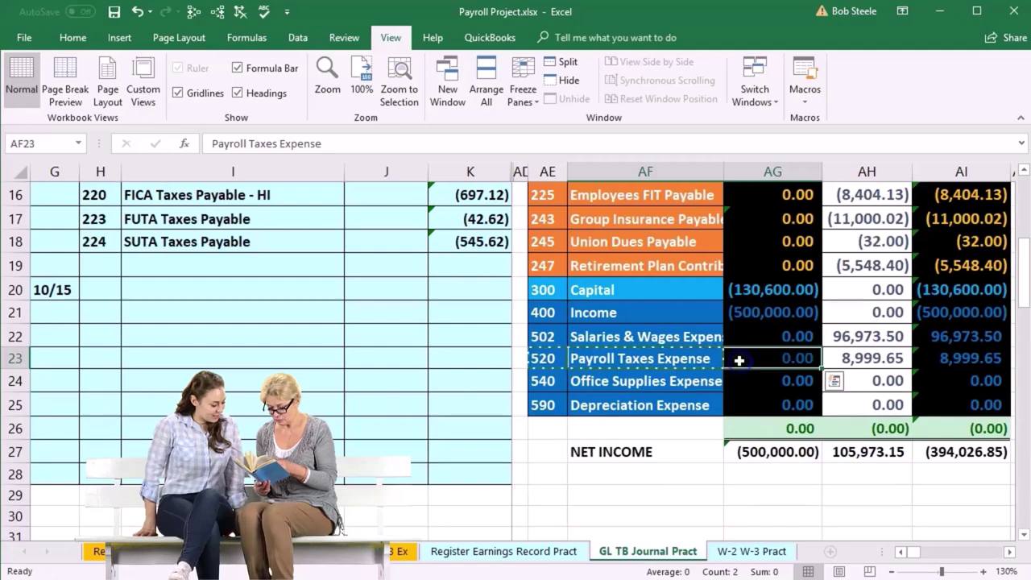
{"action": "scroll", "coordinate": [739, 366], "scroll_direction": "up", "scroll_amount": 1}
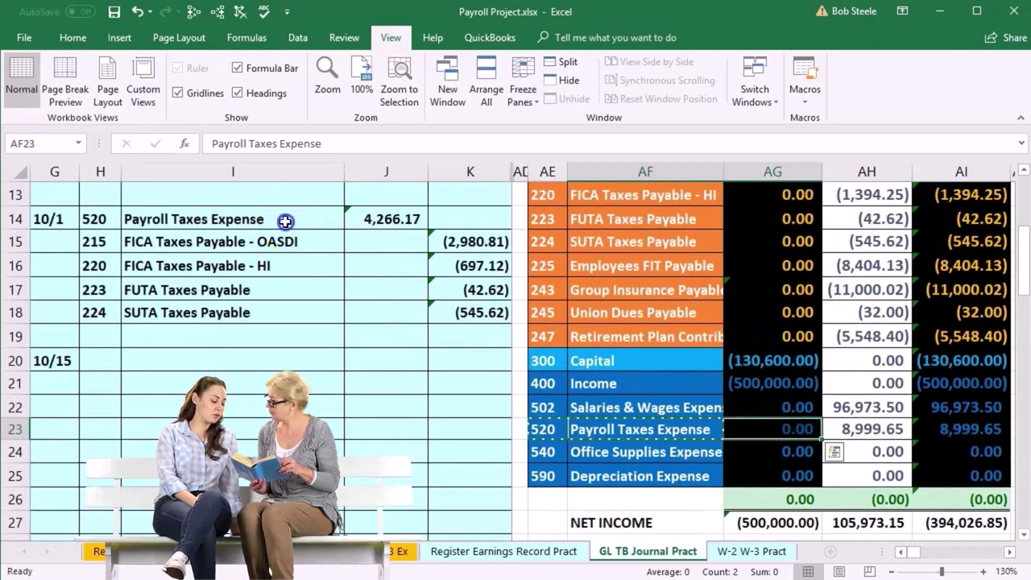
{"action": "left_click_drag", "start_coordinate": [285, 221], "coordinate": [357, 235]}
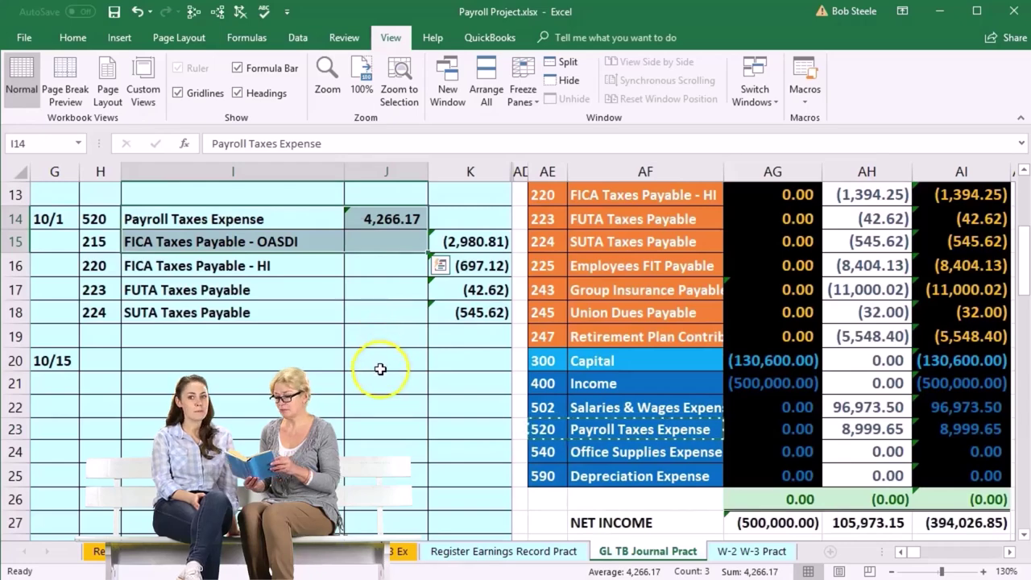
{"action": "left_click", "coordinate": [380, 371]}
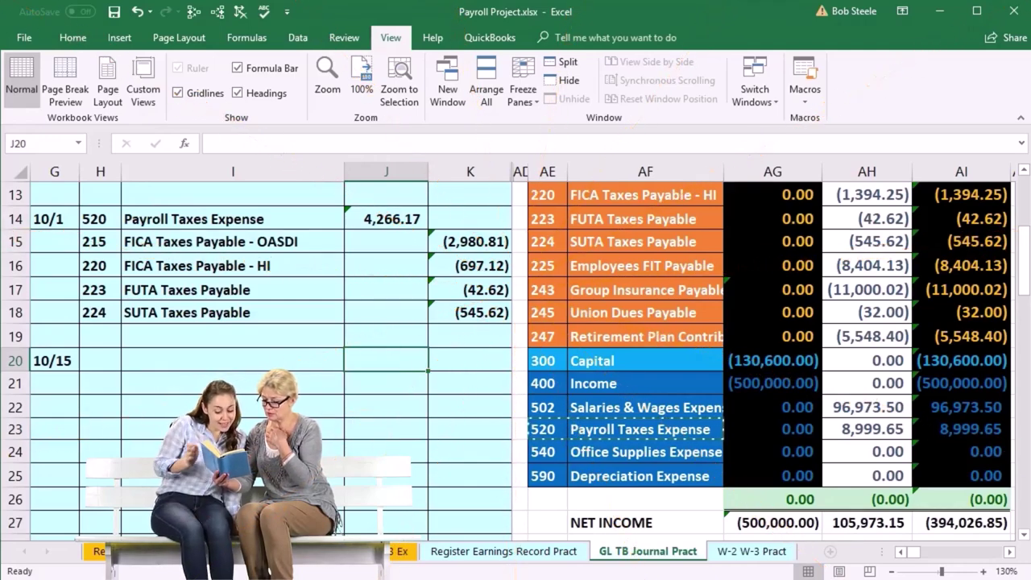
Step: Review the trial balance's payroll liability balances, Accounts Payable and Cash-Checking, focusing on the FICA, FUTA and SUTA payable accounts
{"action": "scroll", "coordinate": [959, 312], "scroll_direction": "up", "scroll_amount": 2}
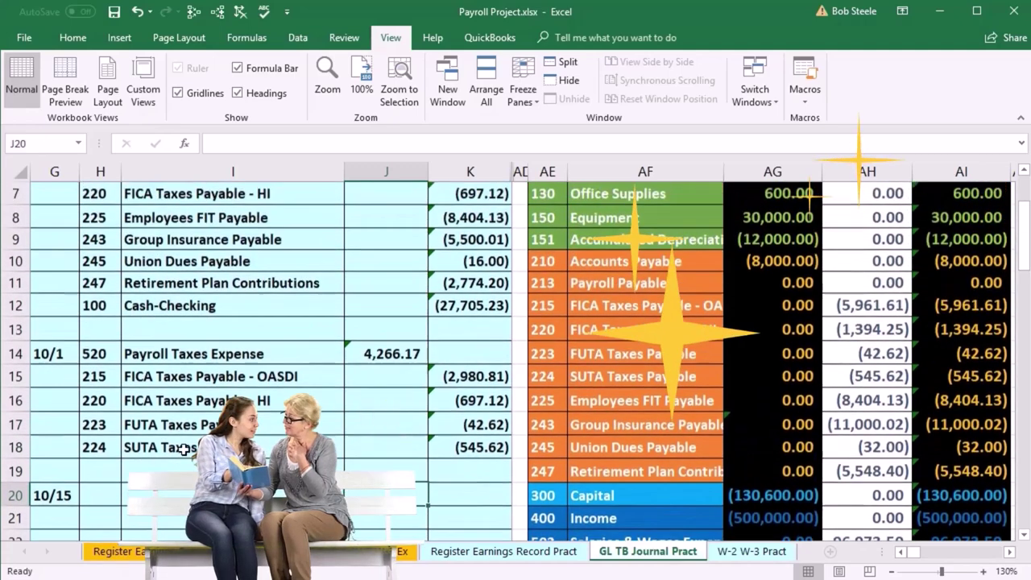
{"action": "left_click_drag", "start_coordinate": [959, 313], "coordinate": [956, 446]}
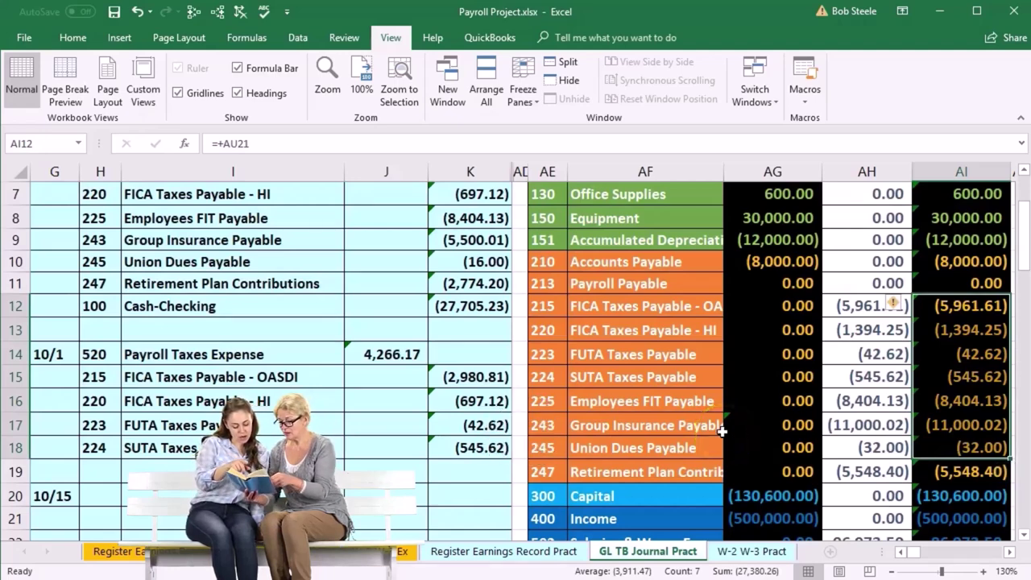
{"action": "left_click_drag", "start_coordinate": [541, 262], "coordinate": [577, 265]}
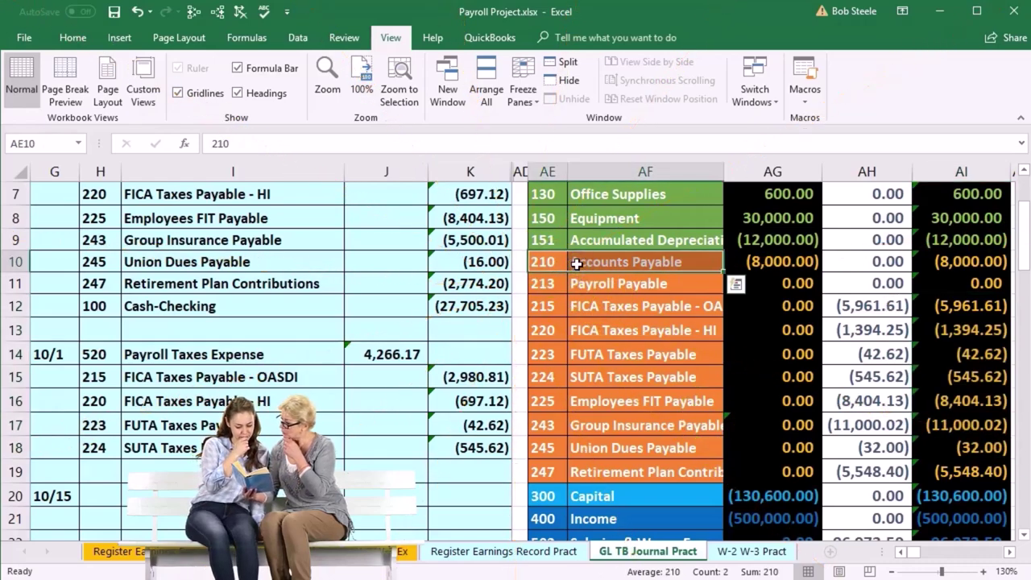
{"action": "scroll", "coordinate": [577, 264], "scroll_direction": "up", "scroll_amount": 1}
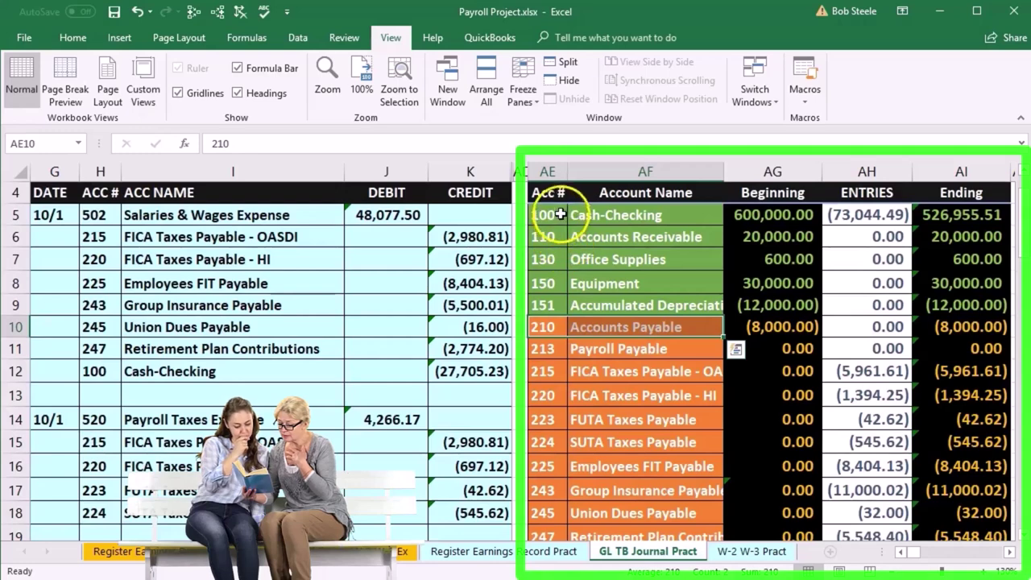
{"action": "left_click_drag", "start_coordinate": [560, 213], "coordinate": [578, 215]}
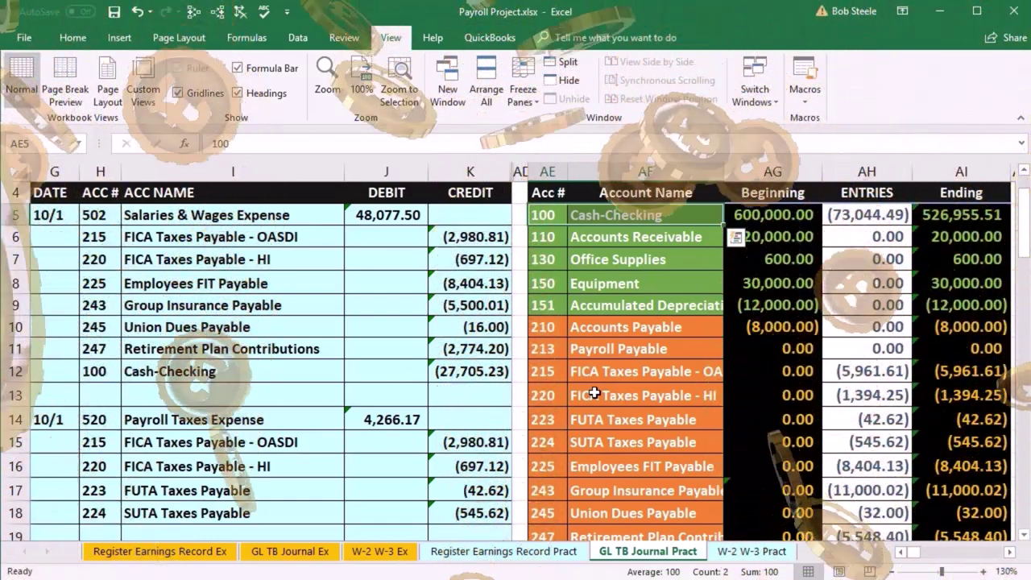
{"action": "scroll", "coordinate": [594, 392], "scroll_direction": "down", "scroll_amount": 1}
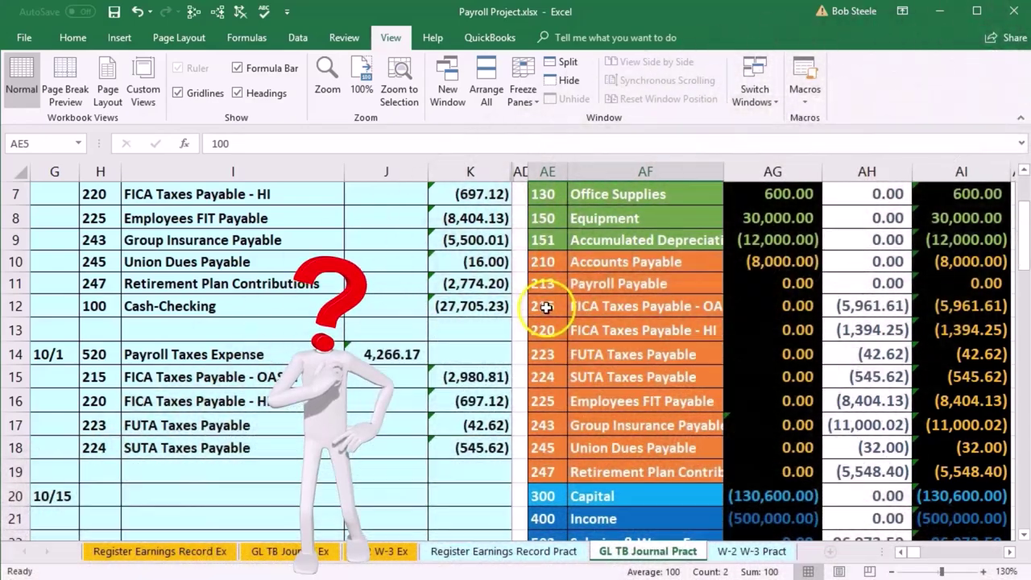
{"action": "left_click_drag", "start_coordinate": [543, 307], "coordinate": [589, 368]}
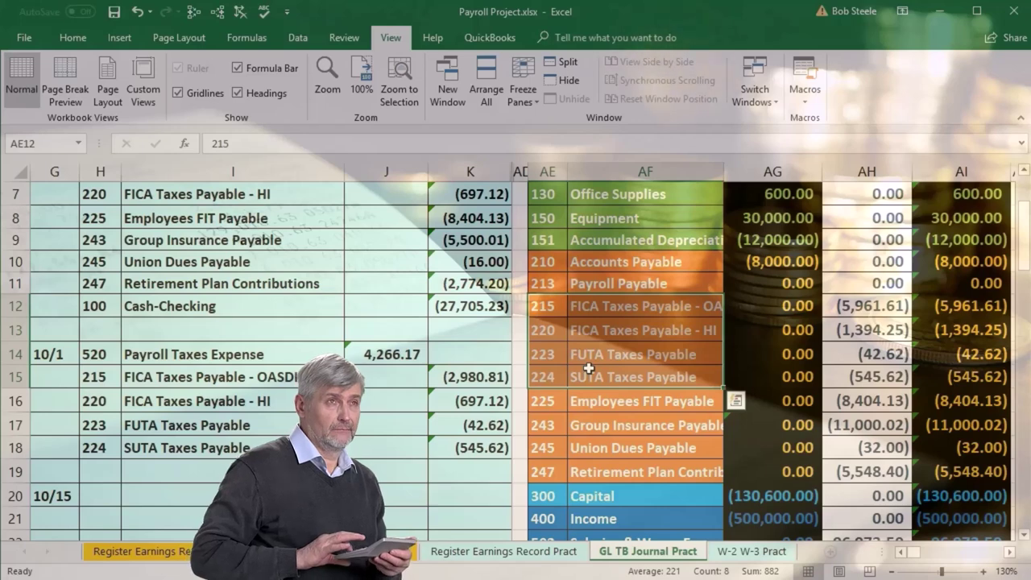
{"action": "left_click_drag", "start_coordinate": [543, 313], "coordinate": [603, 333]}
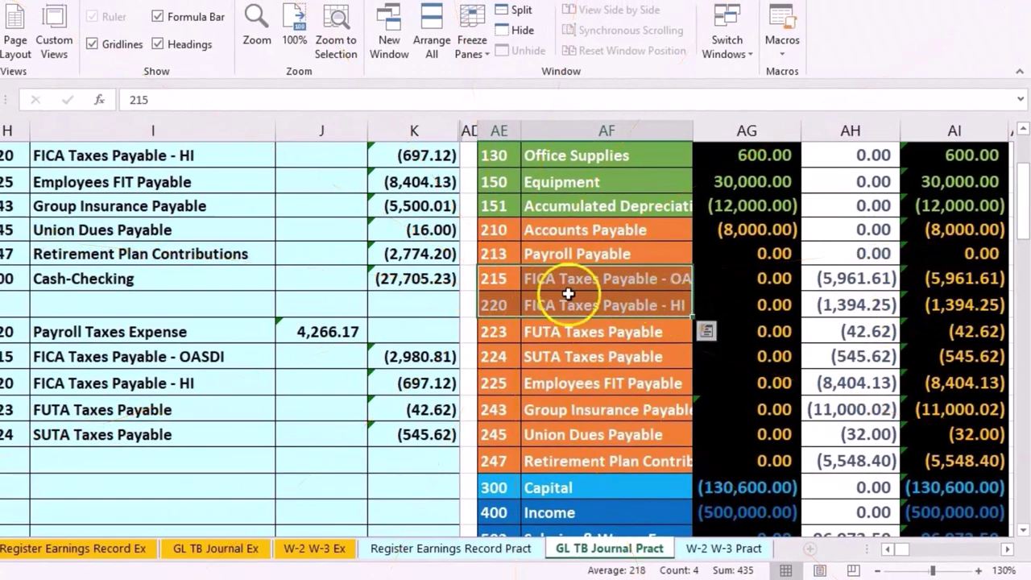
Step: Copy the numbers and names of accounts 215 through 225 from the trial balance and paste them as values at H20 beside the 10/15 date
{"action": "mouse_move", "coordinate": [490, 279]}
{"action": "left_mouse_down"}
{"action": "mouse_move", "coordinate": [573, 287]}
{"action": "mouse_move", "coordinate": [578, 353]}
{"action": "mouse_move", "coordinate": [617, 371]}
{"action": "mouse_move", "coordinate": [621, 393]}
{"action": "left_mouse_up"}
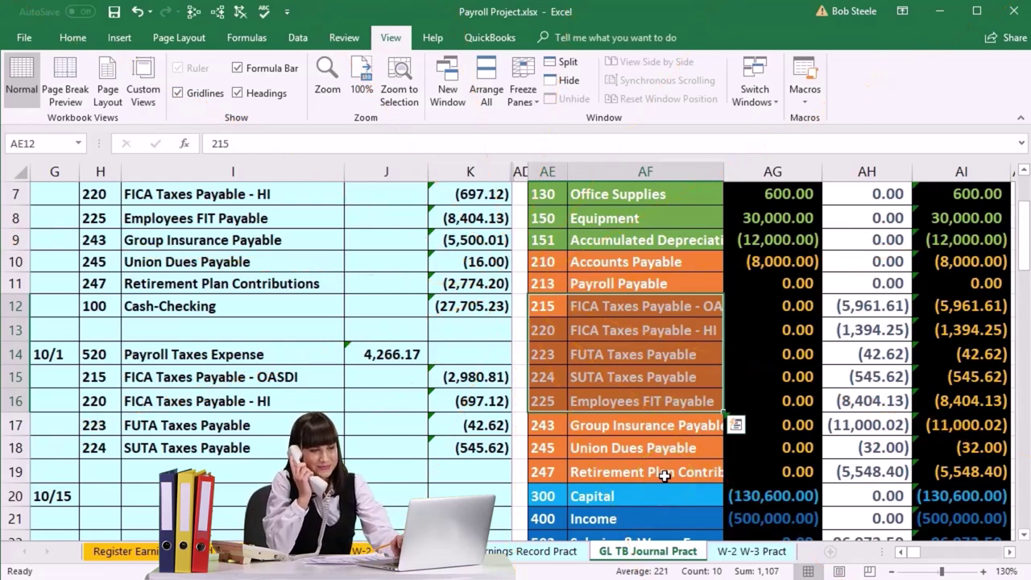
{"action": "right_click", "coordinate": [633, 329]}
{"action": "left_click", "coordinate": [652, 360]}
{"action": "left_click", "coordinate": [101, 493]}
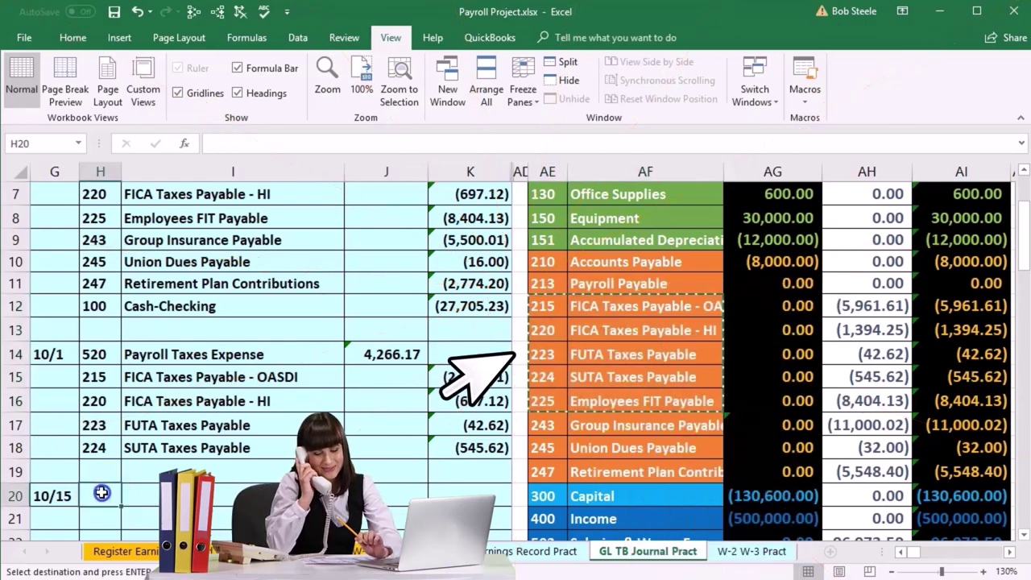
{"action": "right_click", "coordinate": [102, 493]}
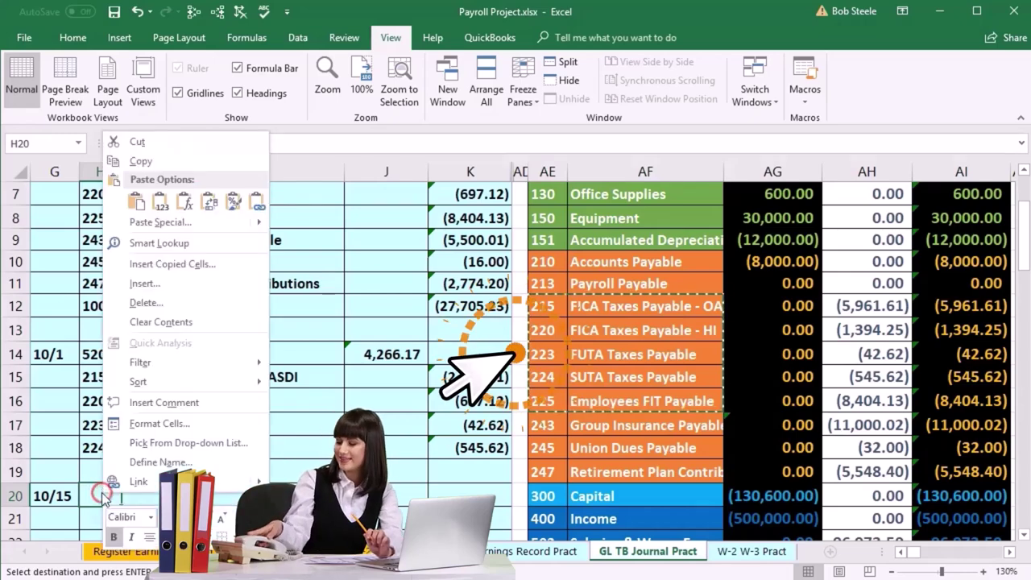
{"action": "left_click", "coordinate": [159, 203]}
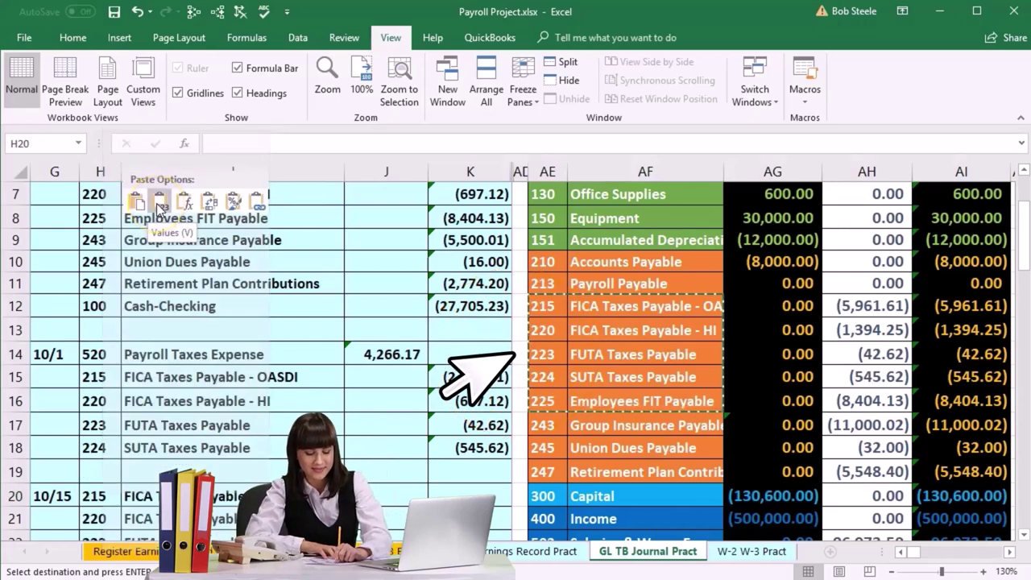
Step: Enter the 10/15 debits of 5,961.61 for FICA Taxes Payable - OASDI in J20 and 1,394.25 for FICA Taxes Payable - HI in J21
{"action": "scroll", "coordinate": [322, 371], "scroll_direction": "down", "scroll_amount": 1}
{"action": "left_click", "coordinate": [386, 421]}
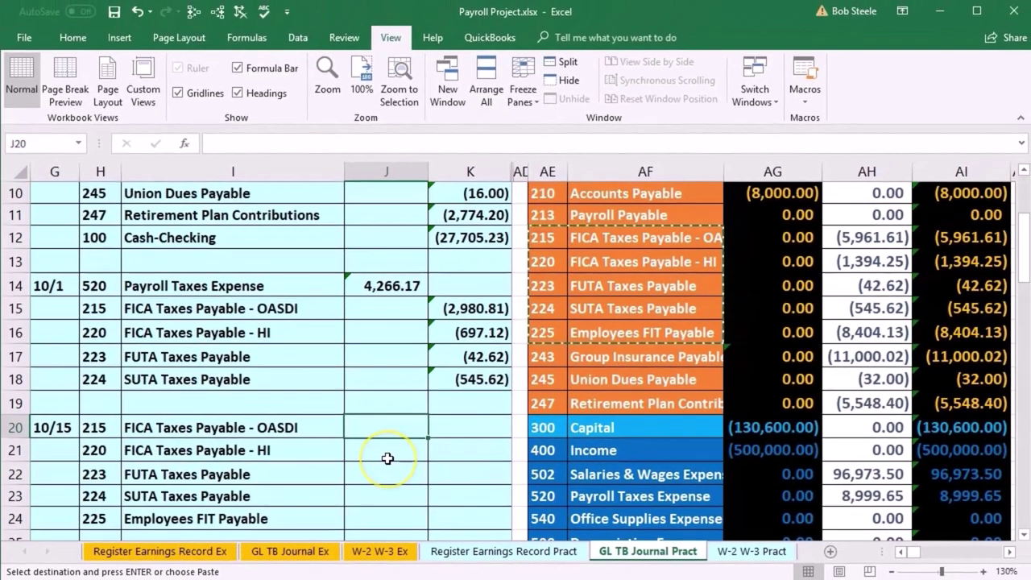
{"action": "type", "text": "5,"}
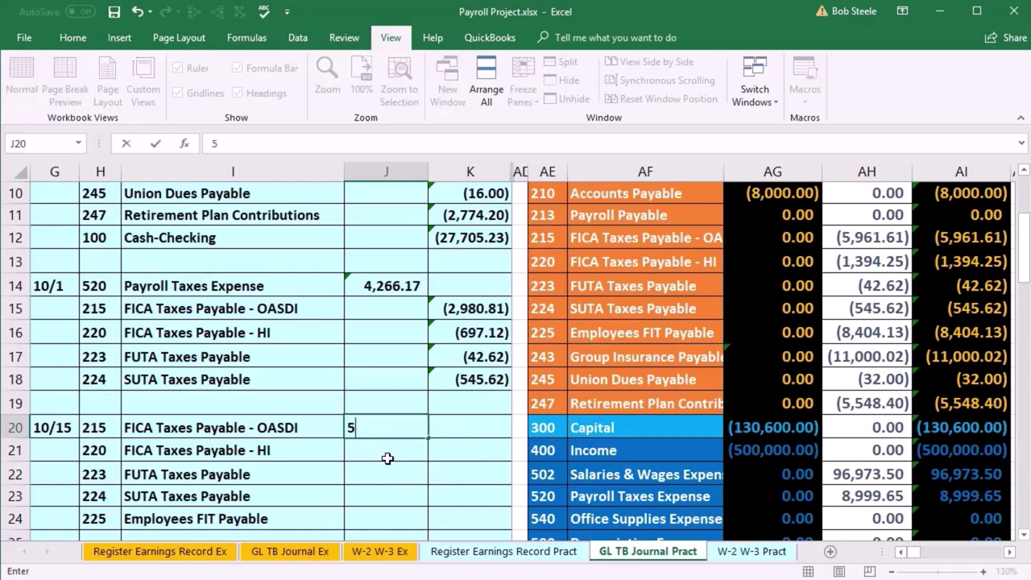
{"action": "type", "text": "961.61"}
{"action": "key", "text": "Return"}
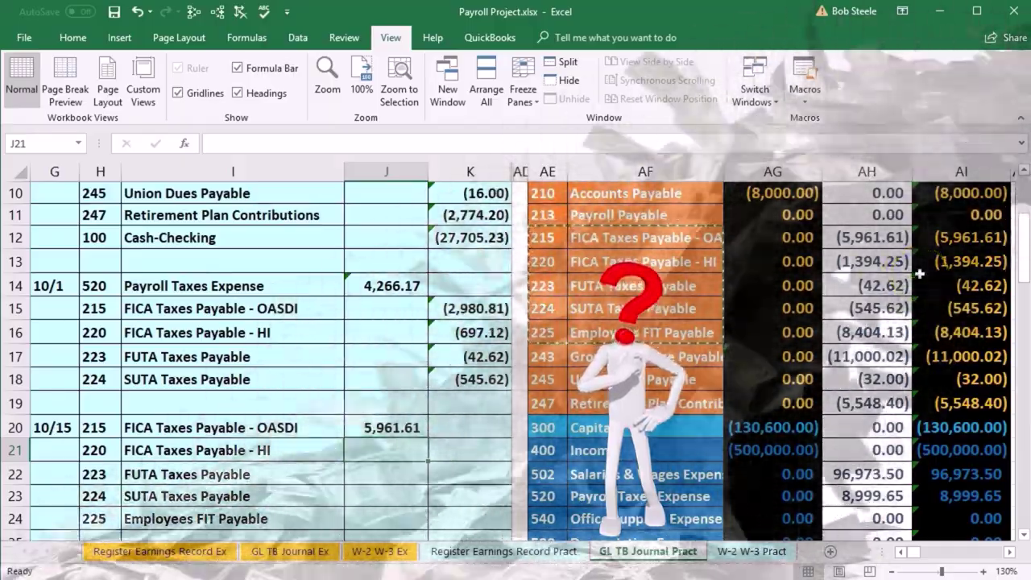
{"action": "type", "text": "1,394.25"}
{"action": "key", "text": "Return"}
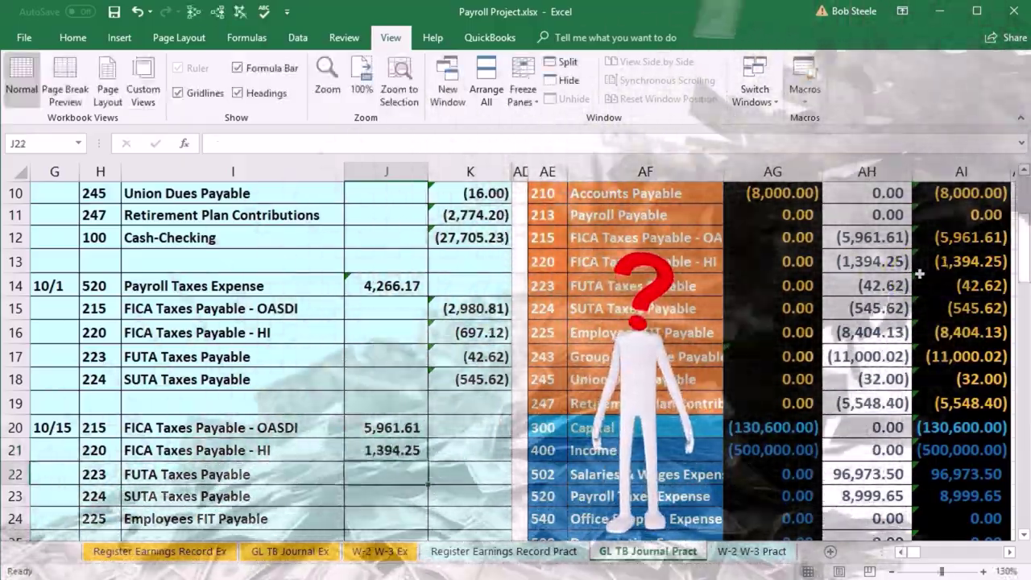
Step: Enter the debits for FUTA Taxes Payable as 42.62, SUTA Taxes Payable as 545.62 and Employees FIT Payable as 8,404.13 in J22 through J24
{"action": "type", "text": "42.62"}
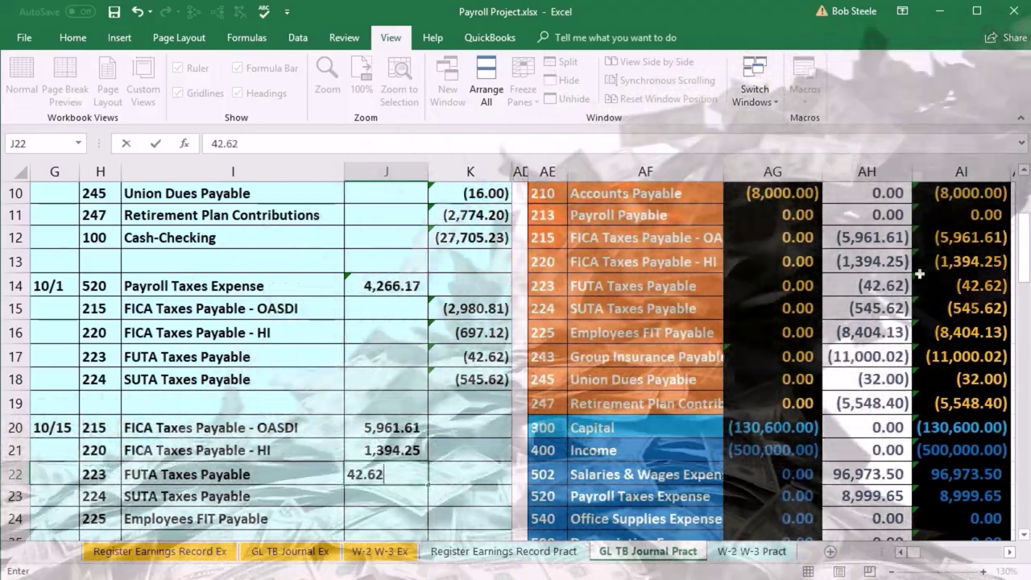
{"action": "key", "text": "Return"}
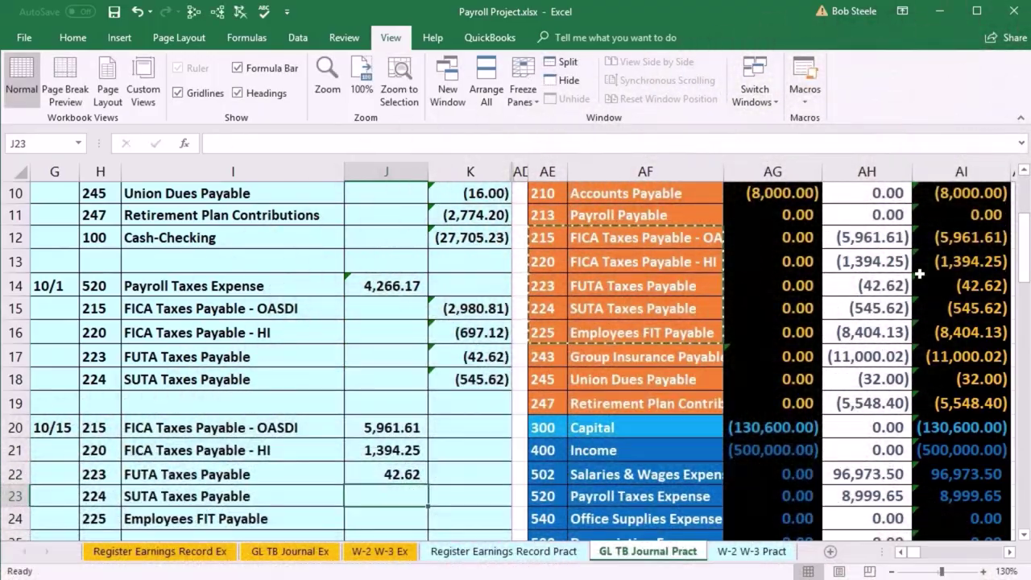
{"action": "type", "text": "545.6"}
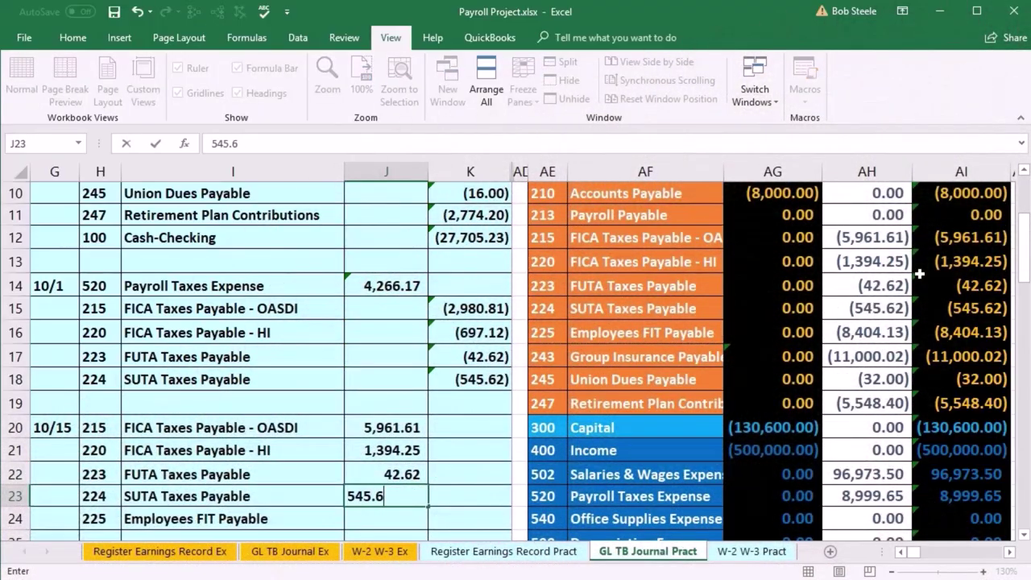
{"action": "type", "text": "2"}
{"action": "key", "text": "Return"}
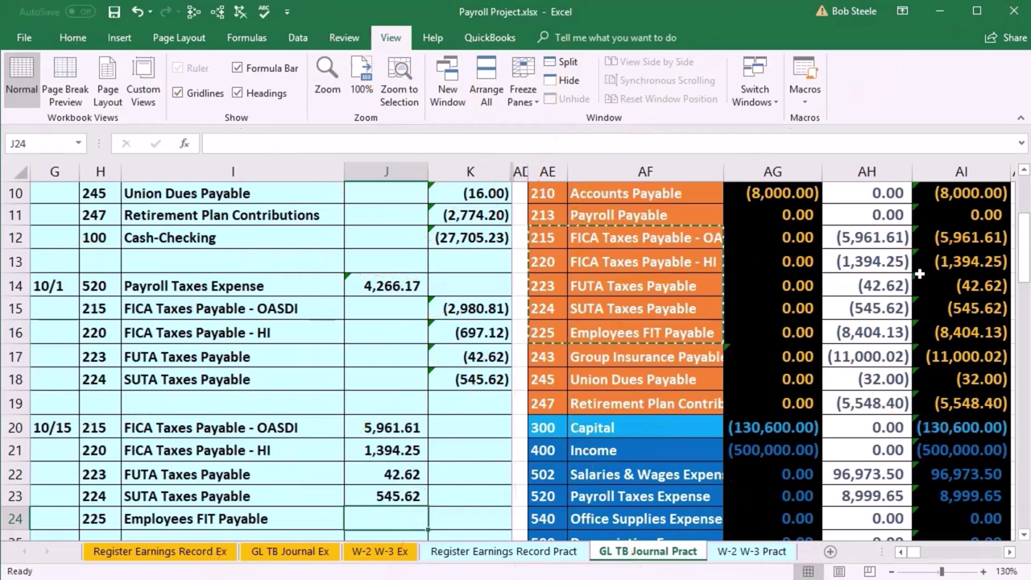
{"action": "type", "text": "8,"}
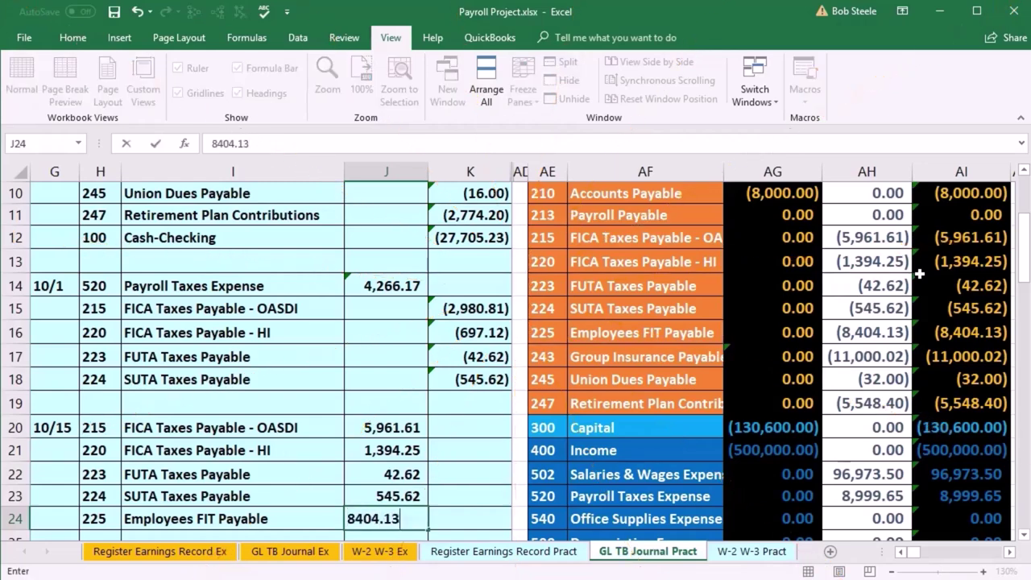
{"action": "type", "text": "404.13"}
{"action": "key", "text": "Return"}
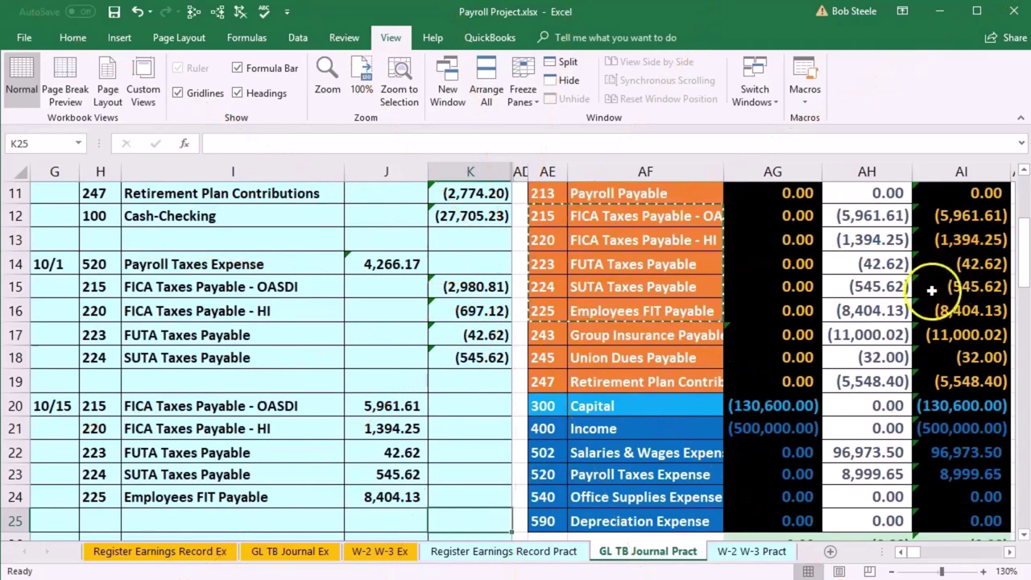
Step: Copy account 100 Cash-Checking's number and name from the trial balance and paste them as values at H25 below the 10/15 debits
{"action": "scroll", "coordinate": [668, 258], "scroll_direction": "up", "scroll_amount": 3}
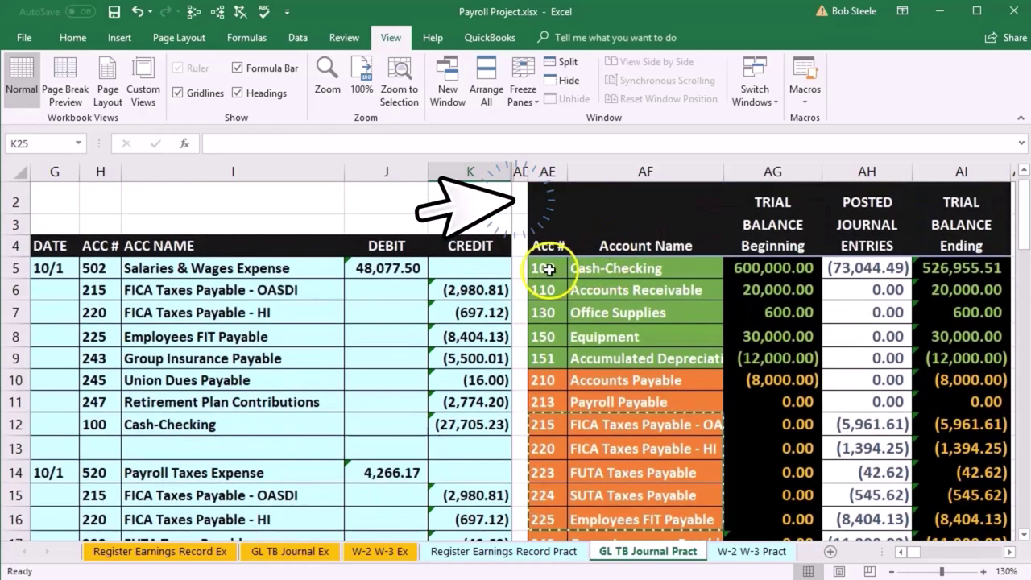
{"action": "left_click_drag", "start_coordinate": [549, 269], "coordinate": [605, 268]}
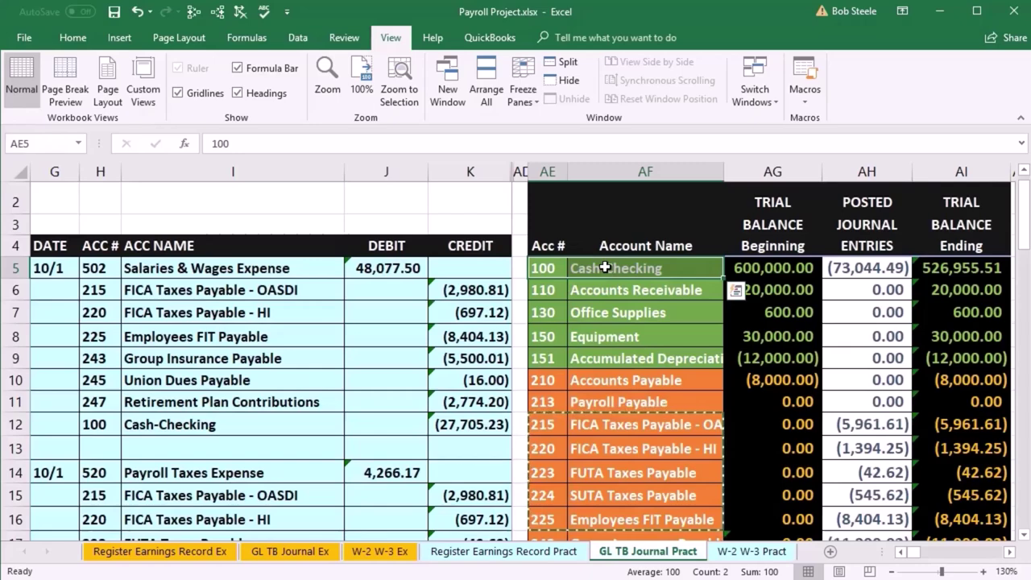
{"action": "right_click", "coordinate": [605, 268]}
{"action": "left_click", "coordinate": [621, 295]}
{"action": "scroll", "coordinate": [269, 410], "scroll_direction": "down", "scroll_amount": 4}
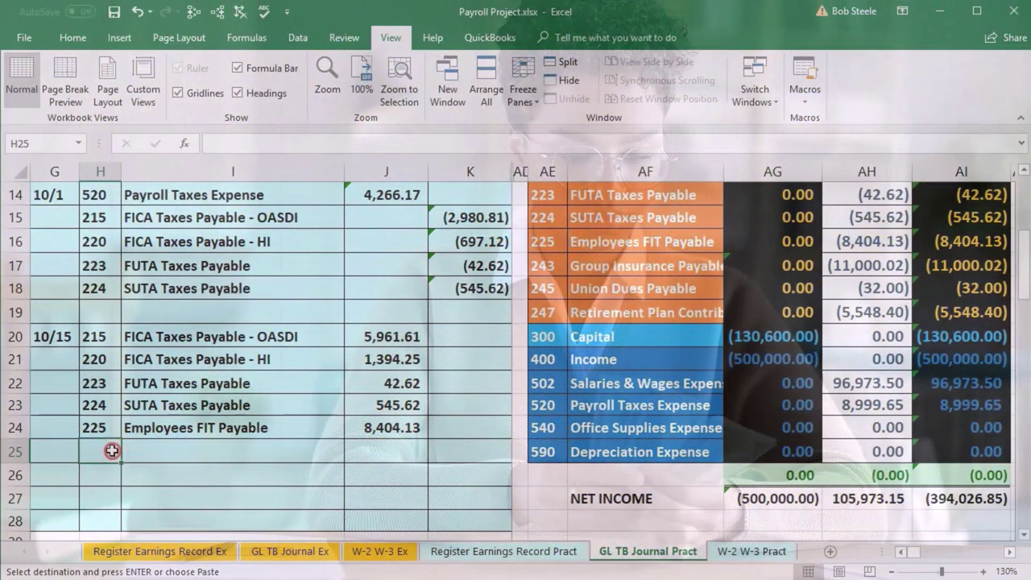
{"action": "right_click", "coordinate": [112, 452]}
{"action": "left_click", "coordinate": [170, 159]}
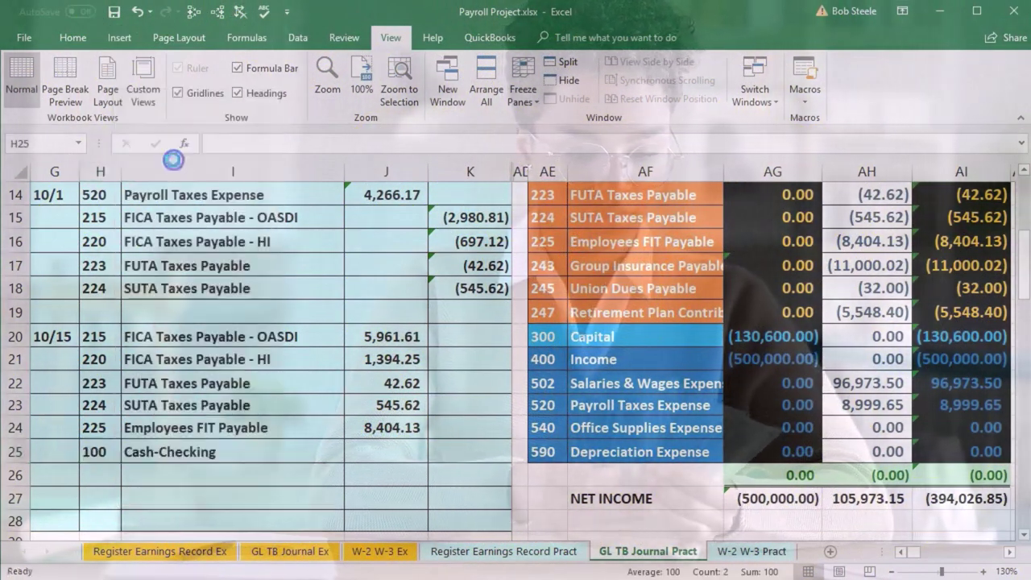
Step: Calculate the Cash-Checking credit in K25 as the negative sum of J20:K24
{"action": "left_click_drag", "start_coordinate": [389, 337], "coordinate": [401, 431]}
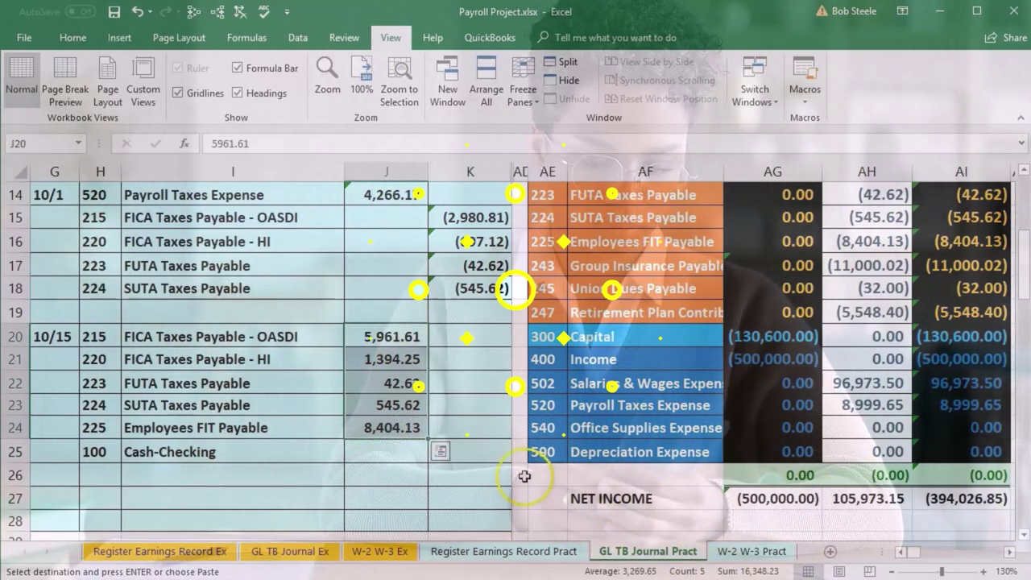
{"action": "left_click", "coordinate": [493, 454]}
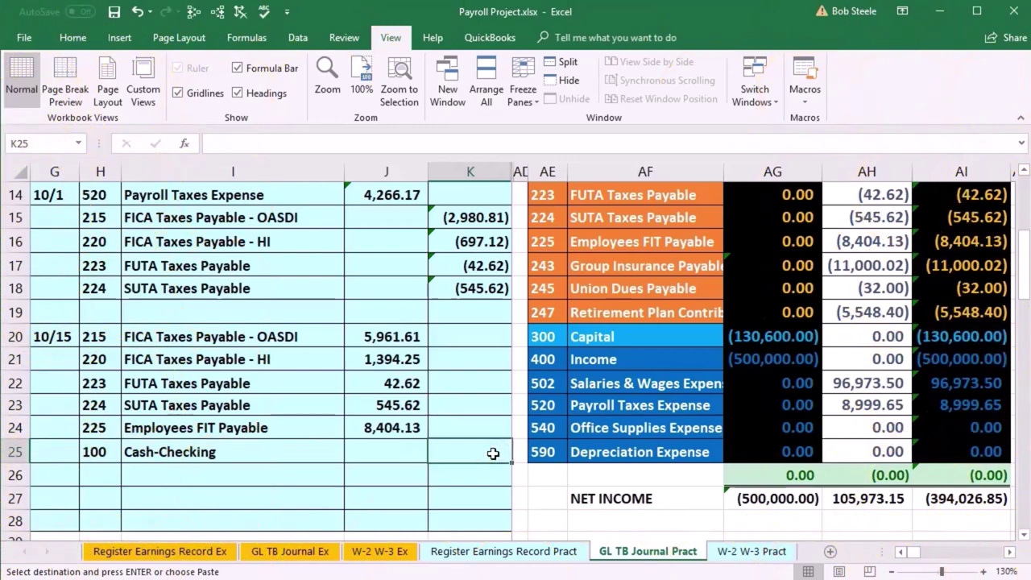
{"action": "type", "text": "-sum"}
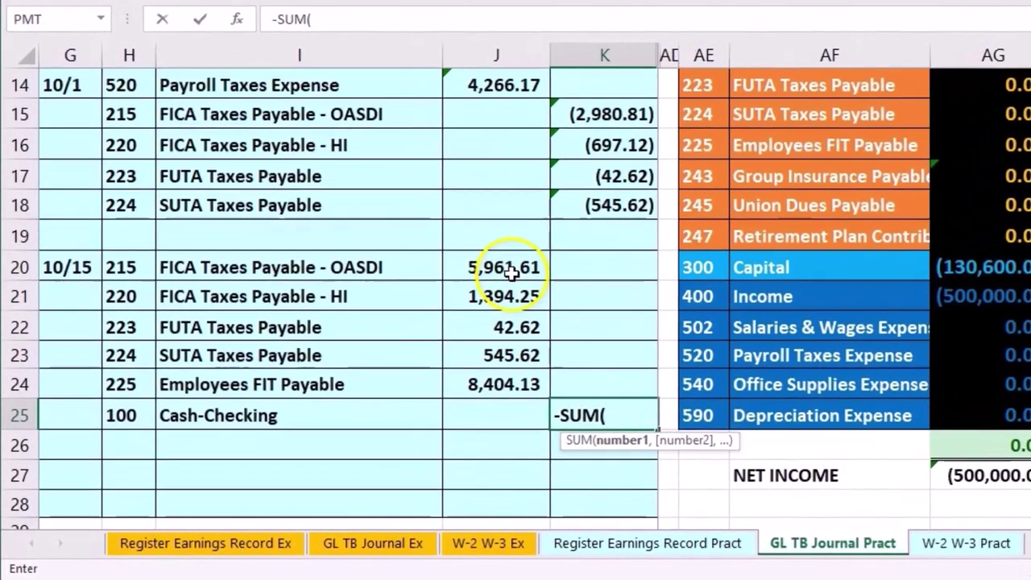
{"action": "left_click_drag", "start_coordinate": [413, 336], "coordinate": [474, 390]}
{"action": "left_click_drag", "start_coordinate": [611, 336], "coordinate": [614, 378]}
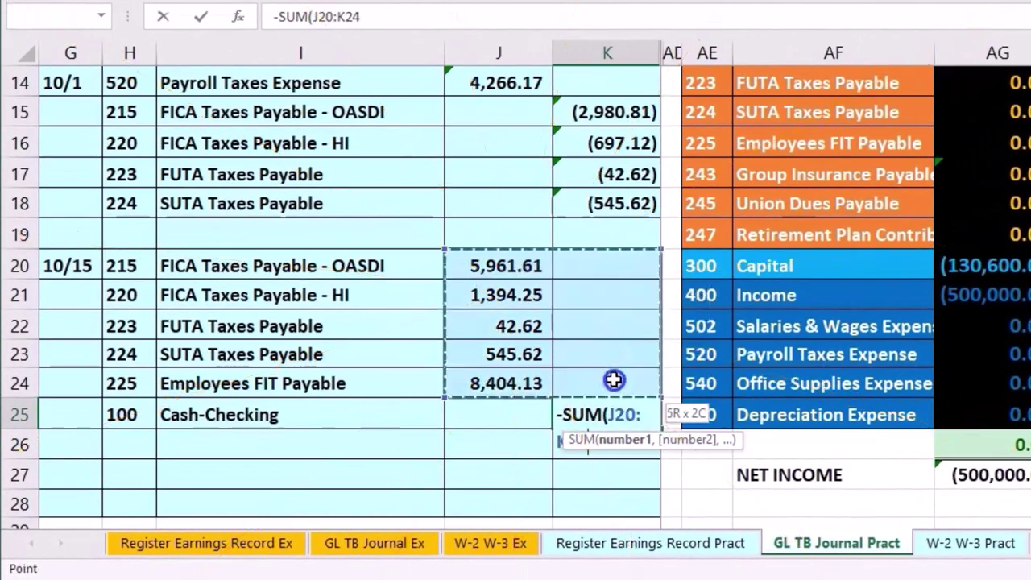
{"action": "key", "text": "Return"}
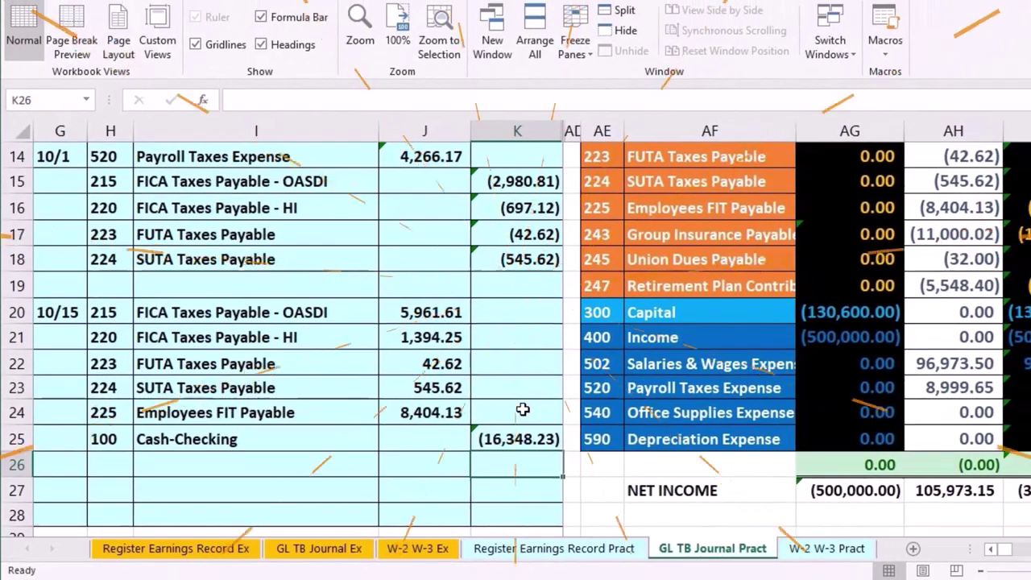
Step: Find account 215 in the trial balance and locate its FICA Taxes Payable - OASDI account in the general ledger
{"action": "left_click_drag", "start_coordinate": [116, 313], "coordinate": [139, 313]}
{"action": "scroll", "coordinate": [646, 442], "scroll_direction": "up", "scroll_amount": 3}
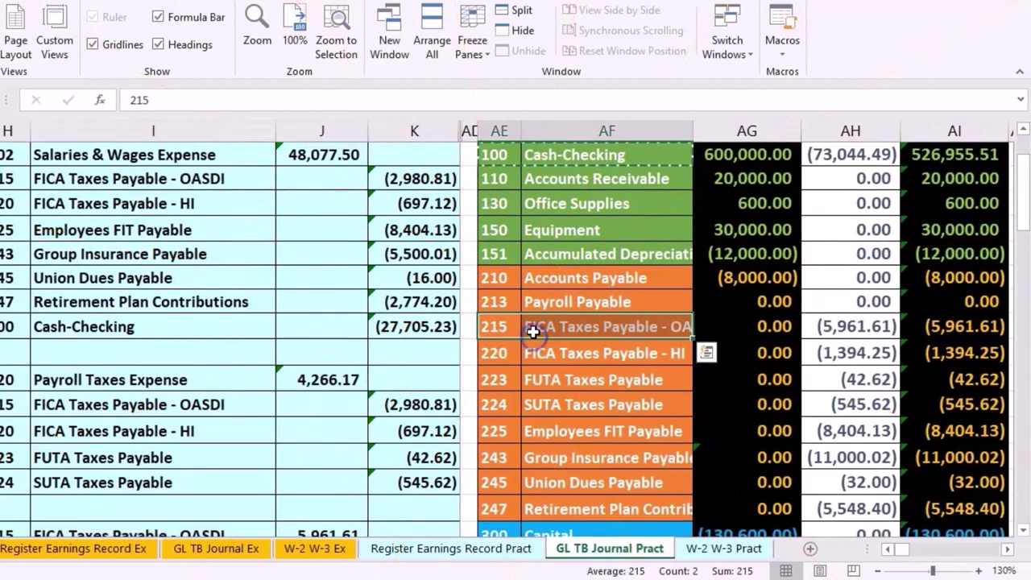
{"action": "key", "text": "Right"}
{"action": "key", "text": "Right"}
{"action": "key", "text": "Right"}
{"action": "key", "text": "Right"}
{"action": "key", "text": "Right"}
{"action": "key", "text": "Right"}
{"action": "key", "text": "Right"}
{"action": "key", "text": "Right"}
{"action": "key", "text": "Right"}
{"action": "key", "text": "Right"}
{"action": "key", "text": "Right"}
{"action": "key", "text": "Right"}
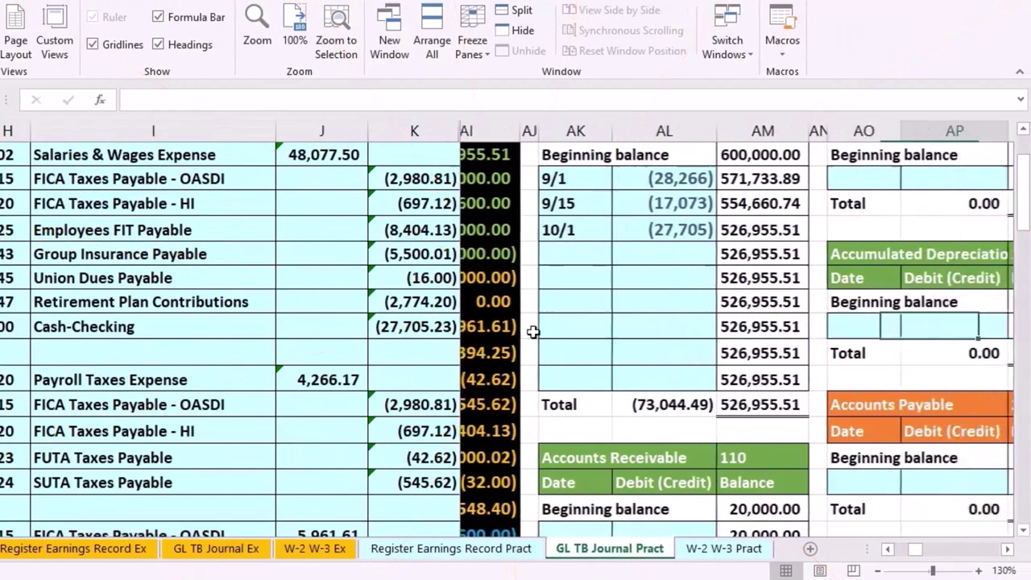
{"action": "key", "text": "Right"}
{"action": "key", "text": "Right"}
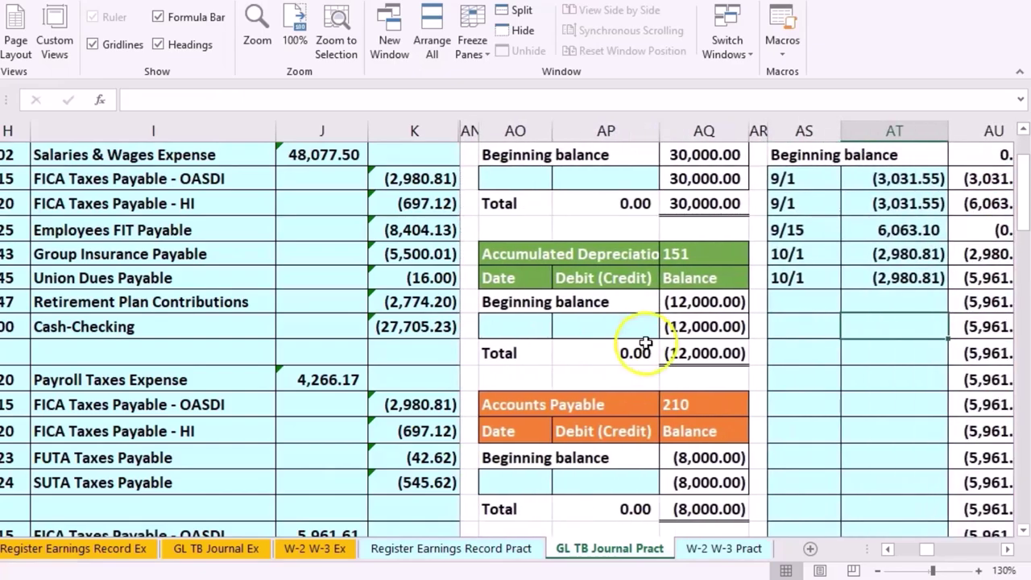
{"action": "scroll", "coordinate": [633, 349], "scroll_direction": "down", "scroll_amount": 3}
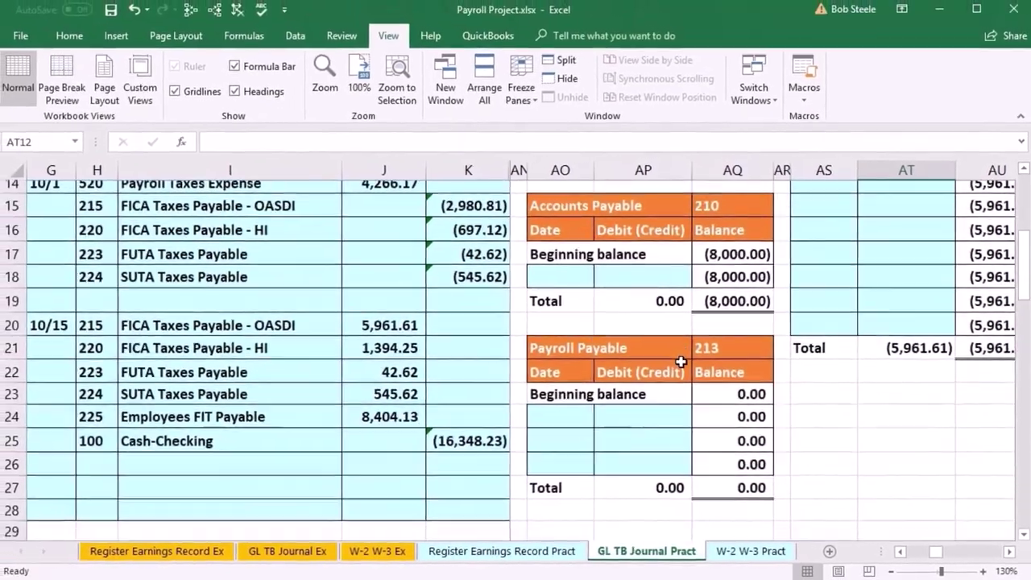
{"action": "scroll", "coordinate": [666, 360], "scroll_direction": "up", "scroll_amount": 2}
{"action": "scroll", "coordinate": [698, 382], "scroll_direction": "up", "scroll_amount": 3}
{"action": "left_click", "coordinate": [885, 339]}
{"action": "key", "text": "Right"}
{"action": "key", "text": "Right"}
{"action": "key", "text": "Right"}
{"action": "key", "text": "Right"}
{"action": "key", "text": "Right"}
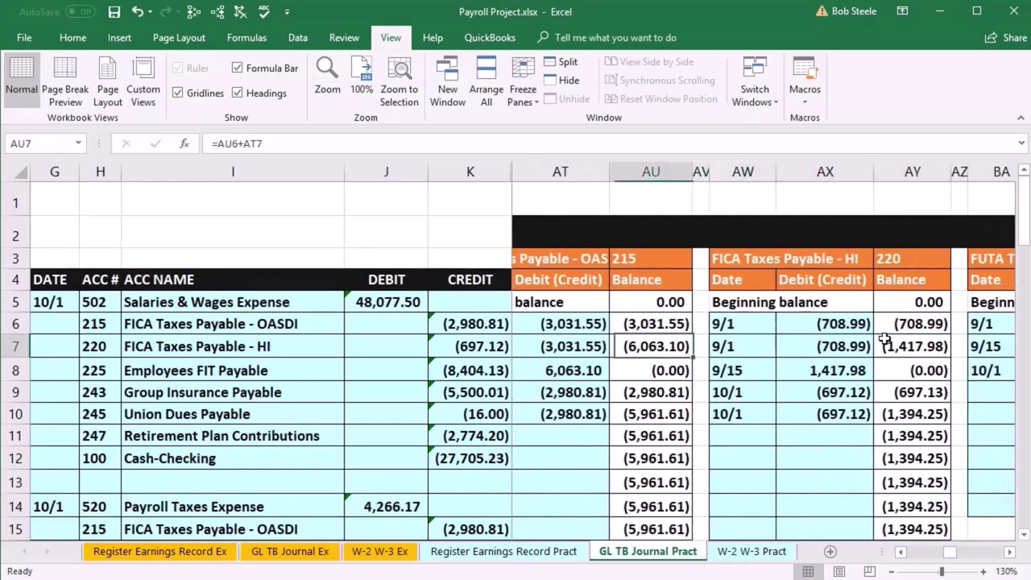
{"action": "key", "text": "Left"}
{"action": "key", "text": "Left"}
{"action": "key", "text": "Left"}
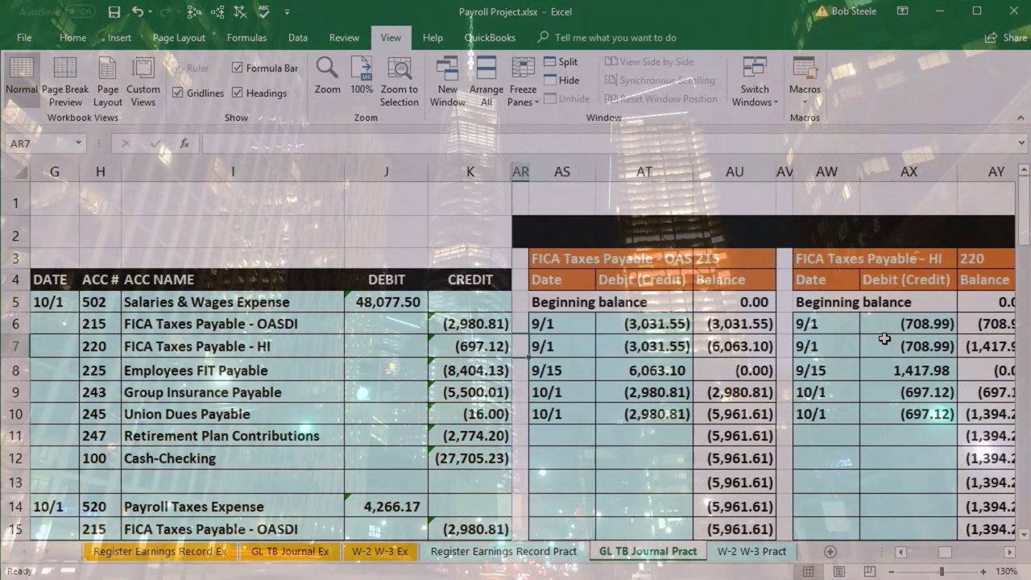
Step: Post 10/15 in AS11 of the FICA Taxes Payable - OASDI ledger and link AT11 to the journal debit in J20
{"action": "left_click", "coordinate": [553, 436]}
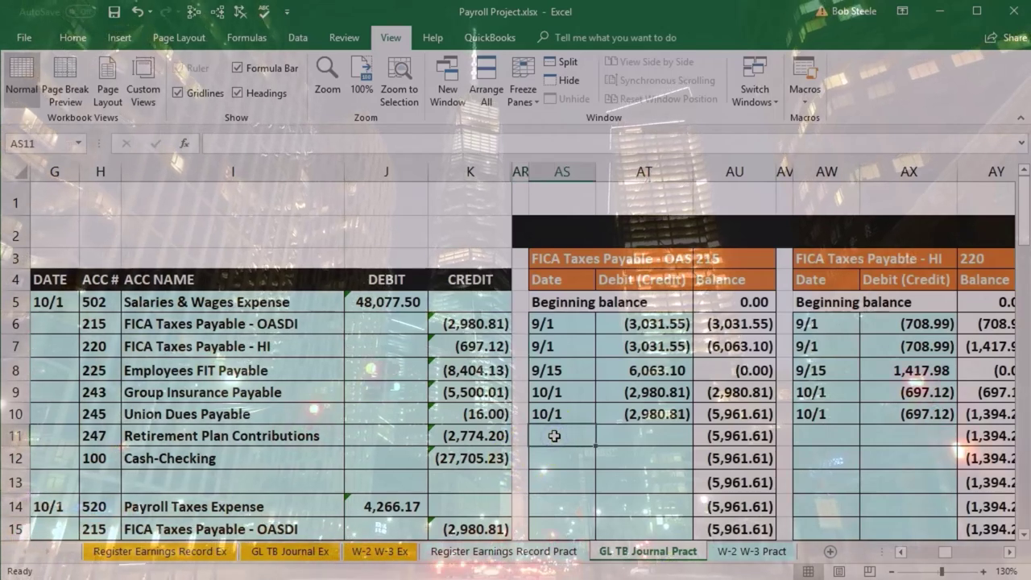
{"action": "type", "text": "10/15"}
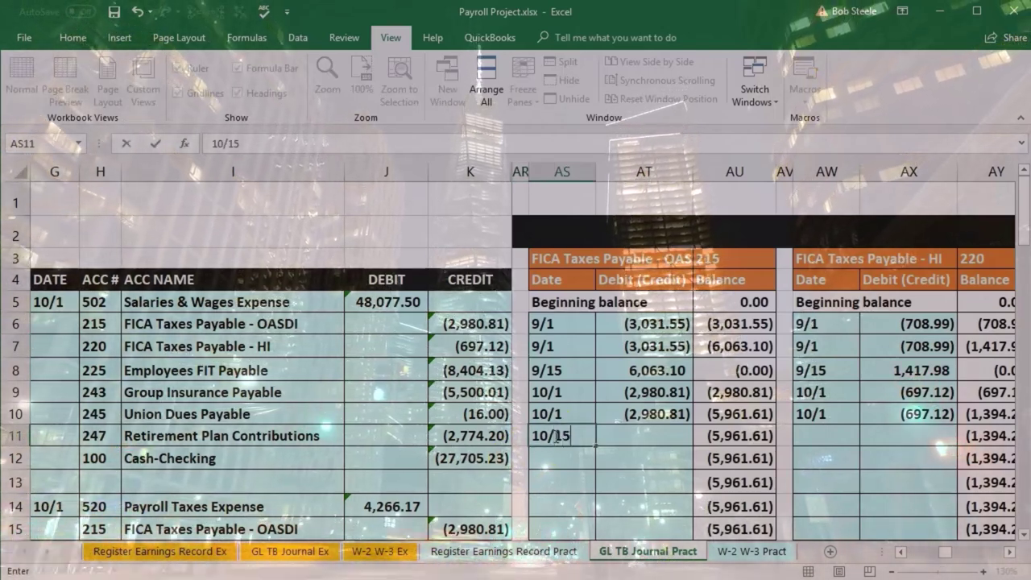
{"action": "key", "text": "Tab"}
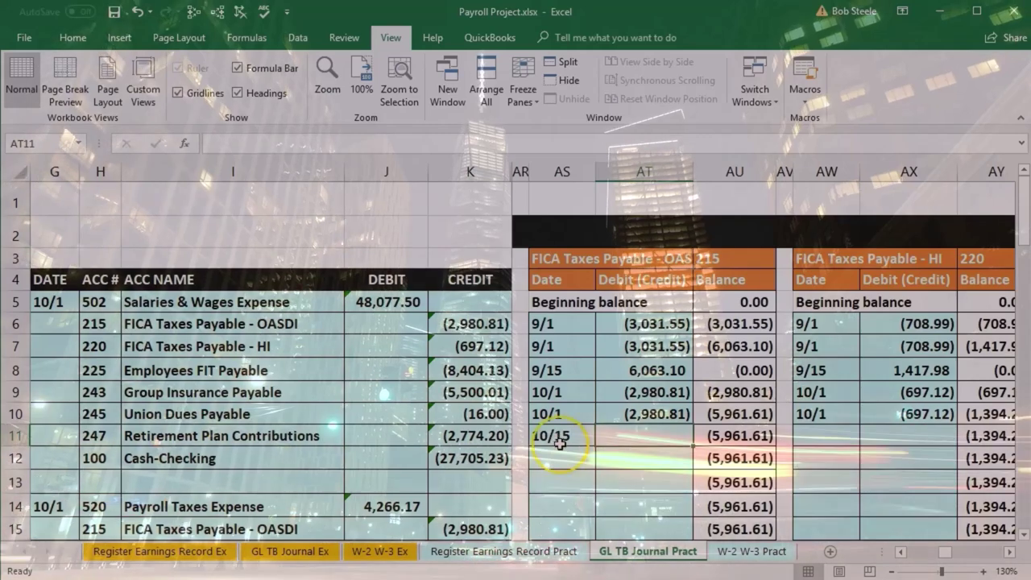
{"action": "type", "text": "="}
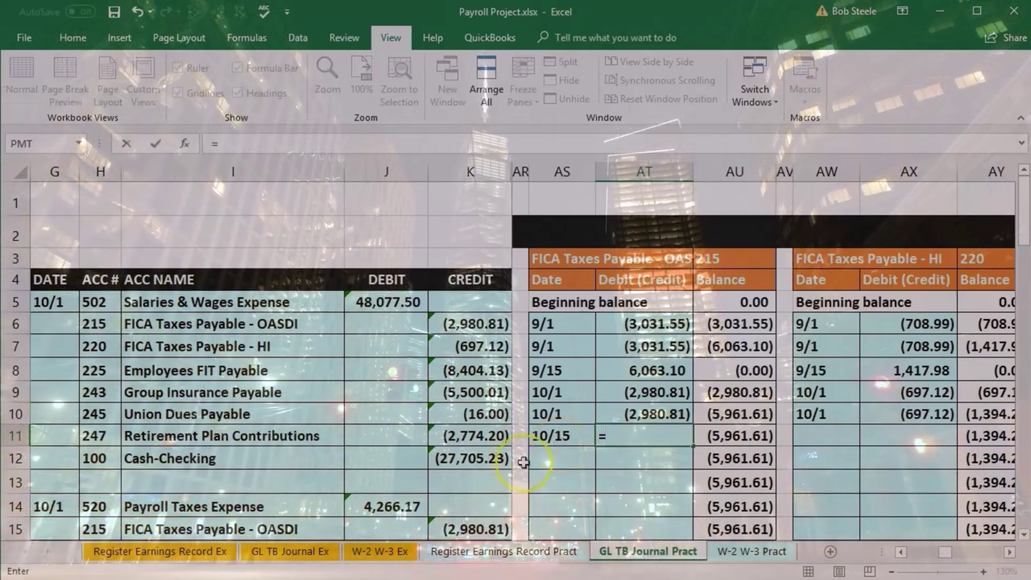
{"action": "scroll", "coordinate": [436, 468], "scroll_direction": "down", "scroll_amount": 3}
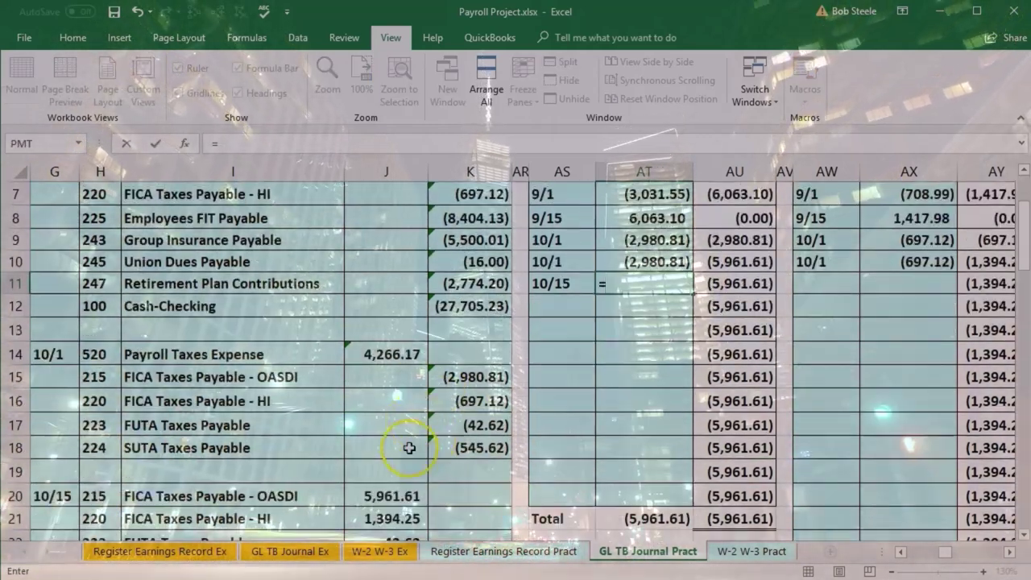
{"action": "scroll", "coordinate": [419, 472], "scroll_direction": "down", "scroll_amount": 1}
{"action": "left_click", "coordinate": [390, 360]}
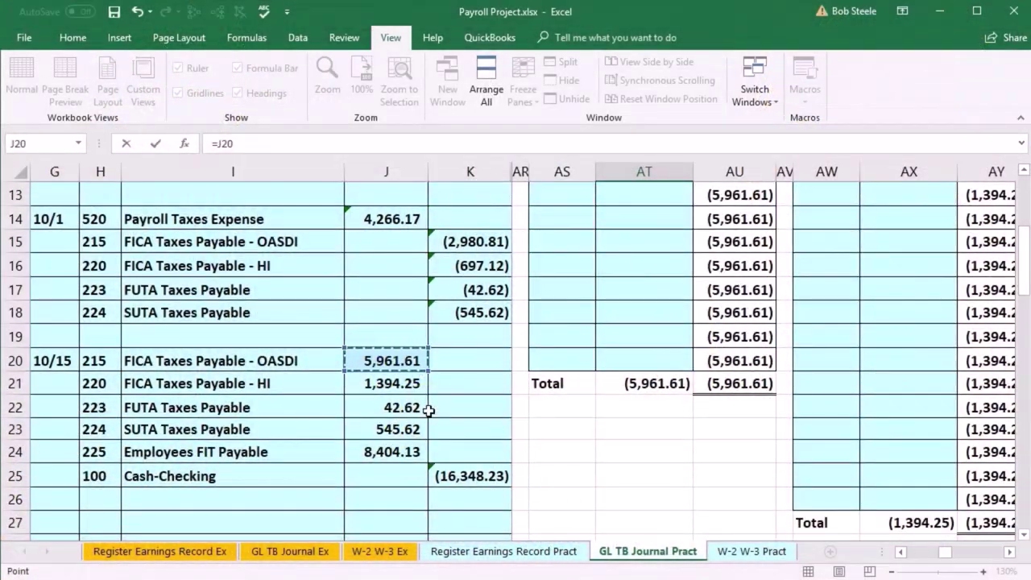
{"action": "key", "text": "Escape"}
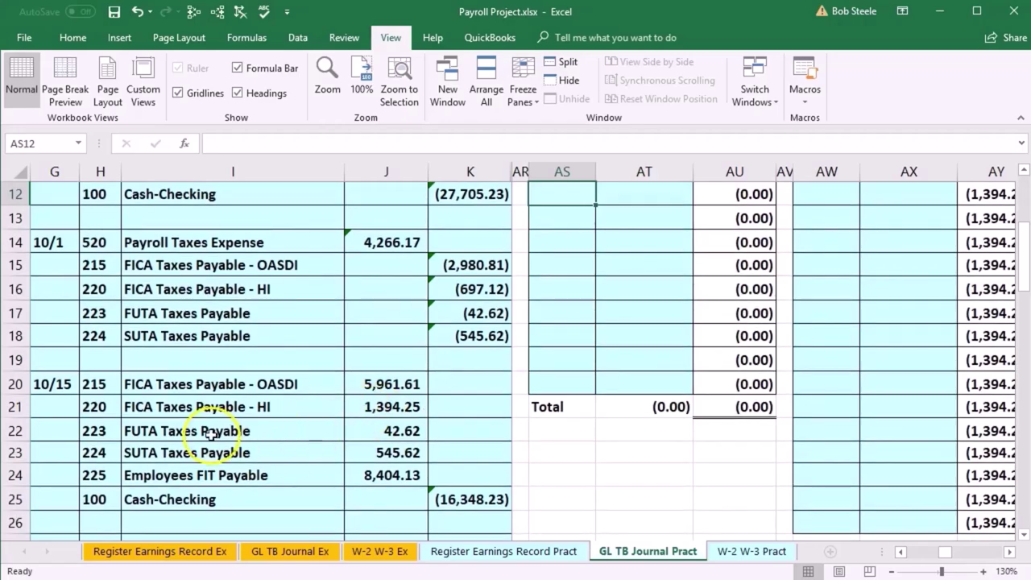
Step: Fill the 10/15 journal entry in H20:K25 with green
{"action": "left_click_drag", "start_coordinate": [97, 385], "coordinate": [432, 491]}
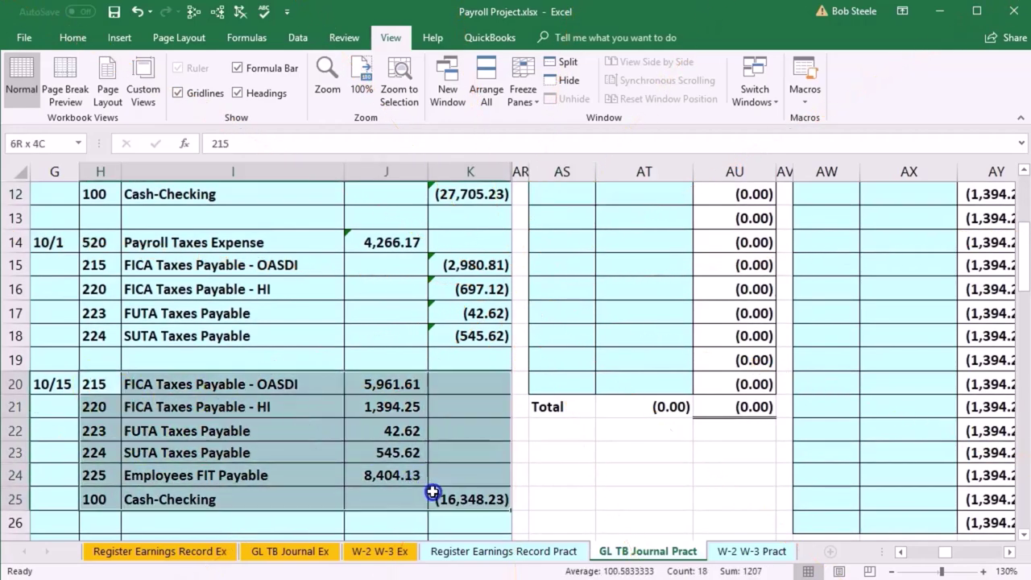
{"action": "right_click", "coordinate": [314, 475]}
{"action": "left_click", "coordinate": [379, 518]}
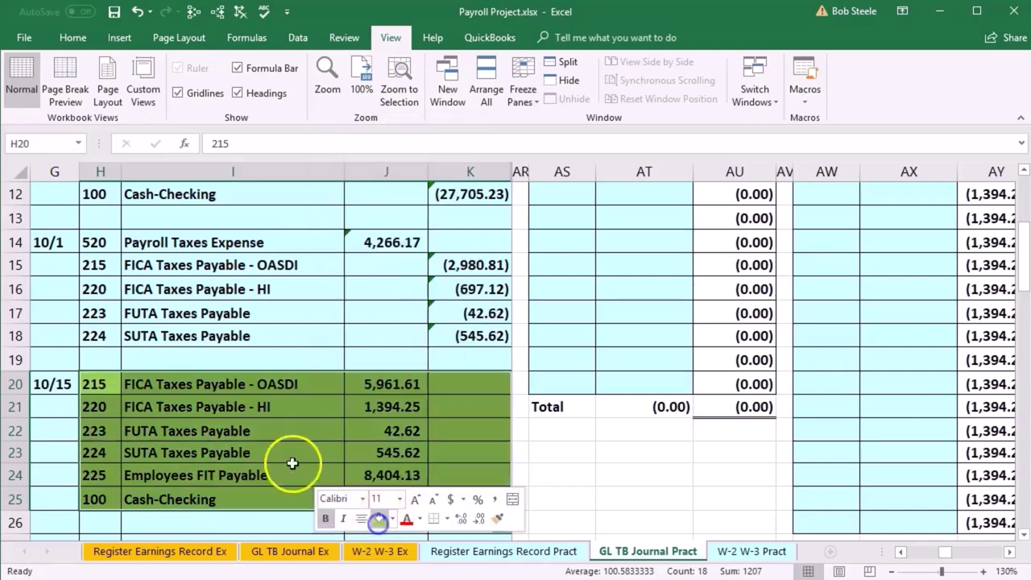
{"action": "left_click", "coordinate": [229, 436]}
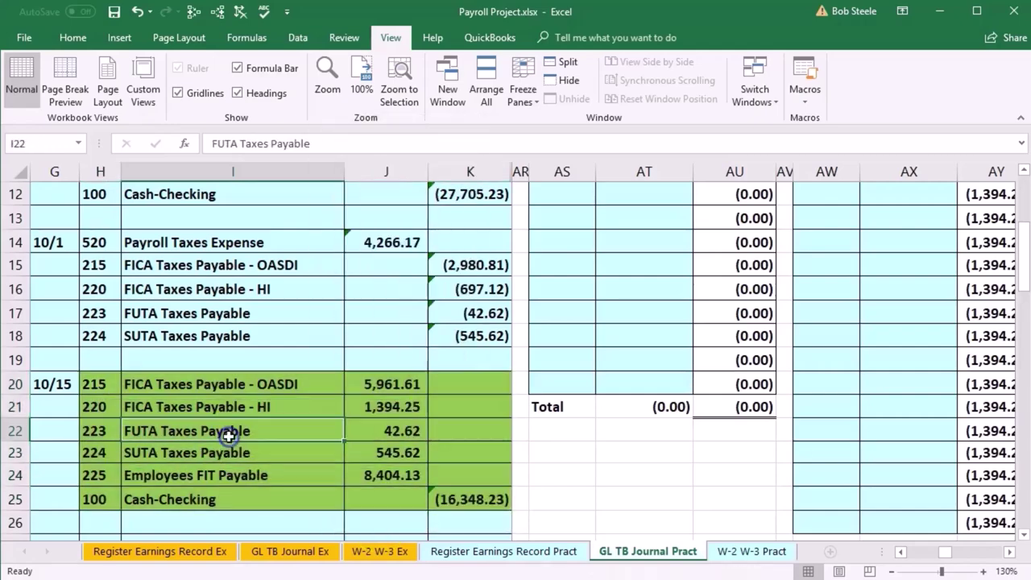
Step: Find account 220, FICA Taxes Payable - HI, from the 10/15 journal entry in the trial balance
{"action": "left_click", "coordinate": [108, 408]}
{"action": "left_click", "coordinate": [592, 396]}
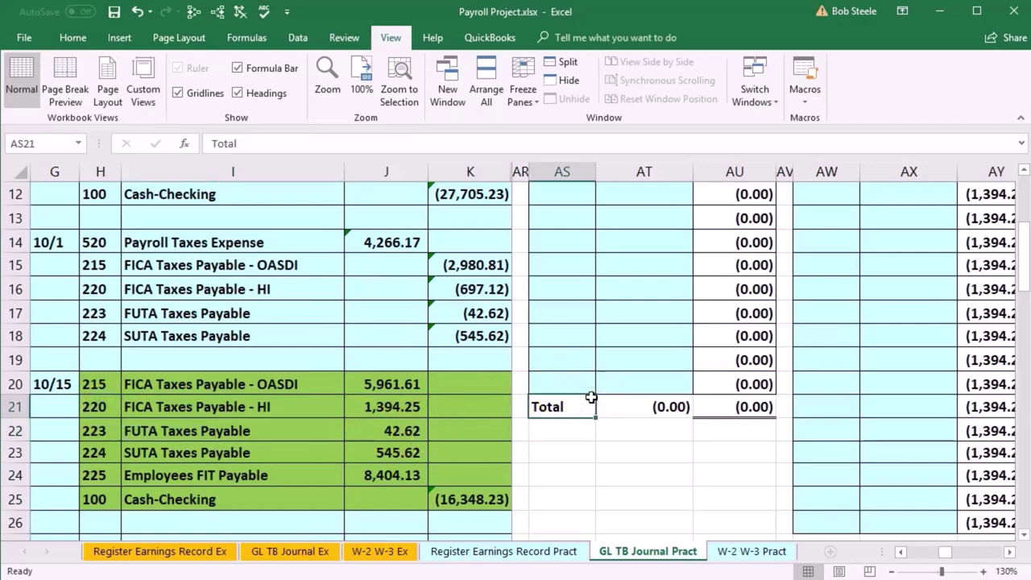
{"action": "key", "text": "Left"}
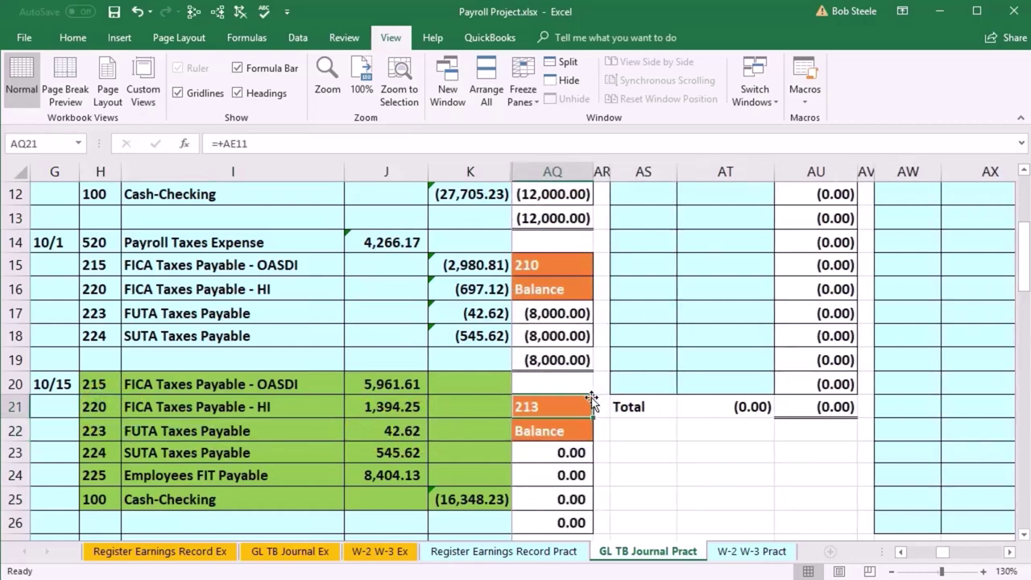
{"action": "key", "text": "Left"}
{"action": "key", "text": "Left"}
{"action": "key", "text": "Left"}
{"action": "key", "text": "Left"}
{"action": "key", "text": "Left"}
{"action": "key", "text": "Left"}
{"action": "key", "text": "Left"}
{"action": "key", "text": "Left"}
{"action": "key", "text": "Left"}
{"action": "key", "text": "Left"}
{"action": "key", "text": "Left"}
{"action": "key", "text": "Left"}
{"action": "key", "text": "Left"}
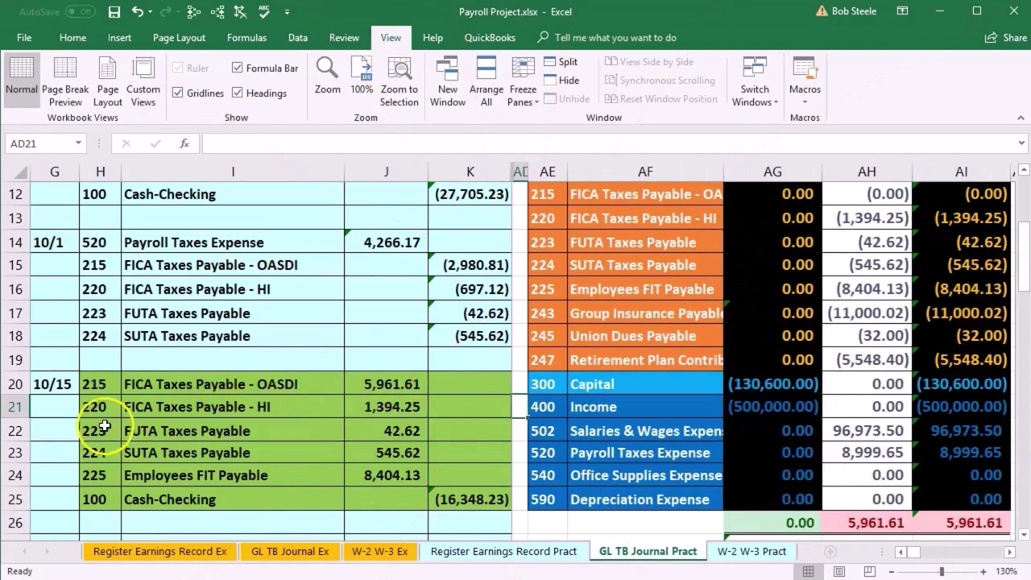
{"action": "left_click_drag", "start_coordinate": [96, 408], "coordinate": [154, 408]}
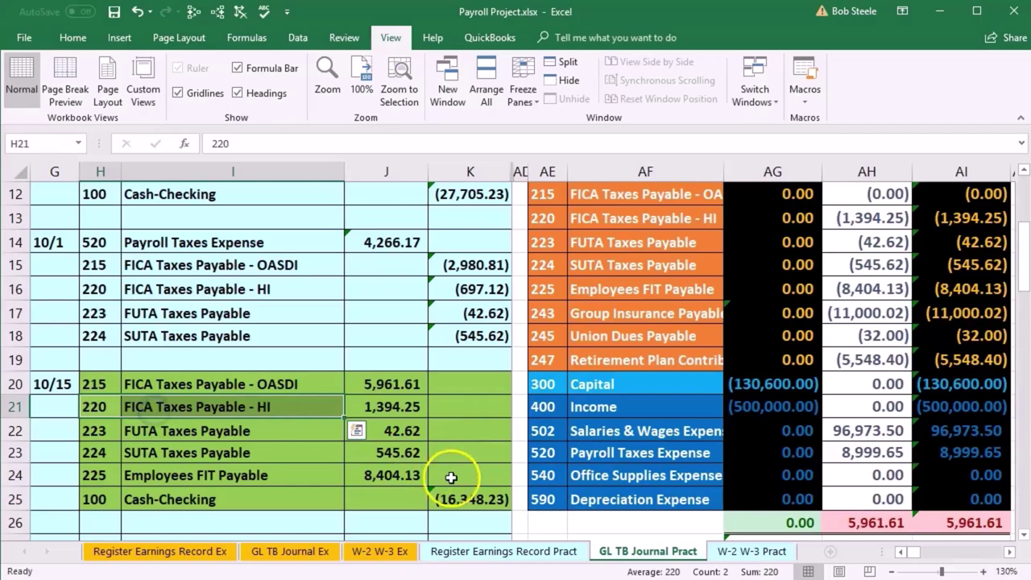
{"action": "scroll", "coordinate": [452, 478], "scroll_direction": "up", "scroll_amount": 1}
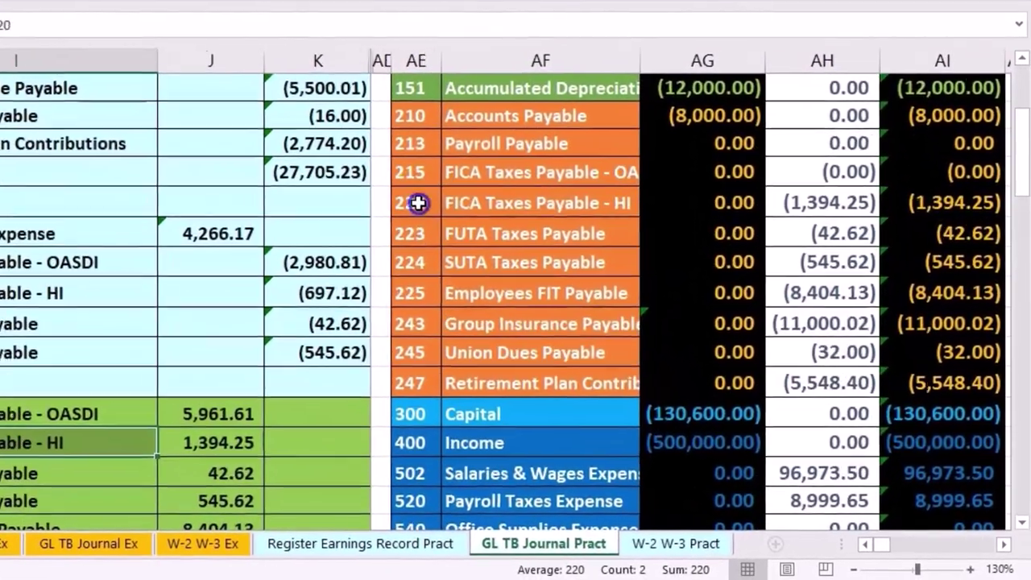
{"action": "left_click_drag", "start_coordinate": [548, 289], "coordinate": [591, 289]}
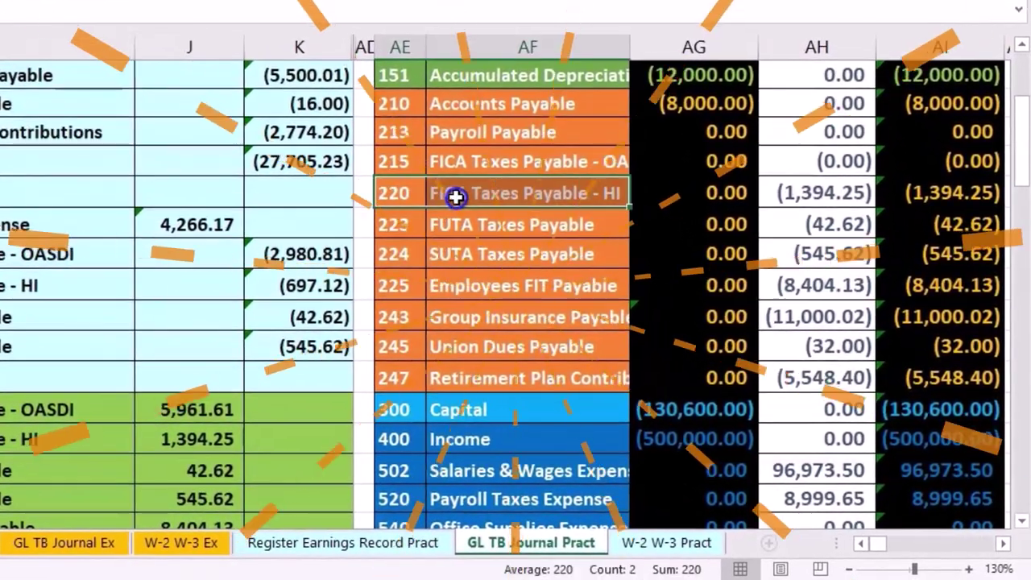
Step: Post 10/15 in AW11 of the FICA Taxes Payable - HI ledger and link AX11 to the journal debit in J21
{"action": "key", "text": "Right"}
{"action": "key", "text": "Right"}
{"action": "key", "text": "Right"}
{"action": "key", "text": "Right"}
{"action": "key", "text": "Right"}
{"action": "key", "text": "Right"}
{"action": "key", "text": "Right"}
{"action": "key", "text": "Right"}
{"action": "key", "text": "Right"}
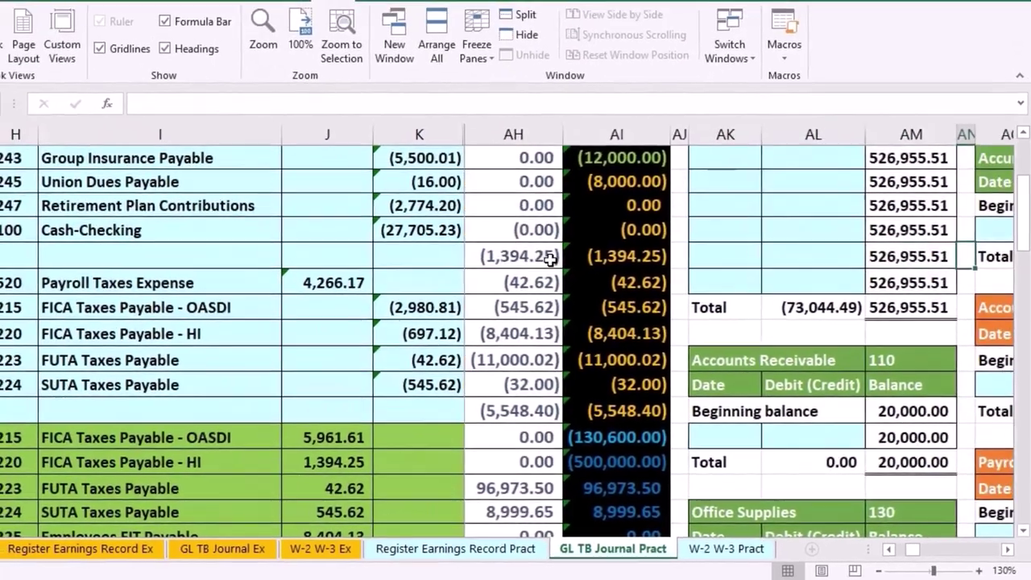
{"action": "key", "text": "Right"}
{"action": "key", "text": "Right"}
{"action": "key", "text": "Right"}
{"action": "key", "text": "Right"}
{"action": "key", "text": "Right"}
{"action": "key", "text": "Right"}
{"action": "key", "text": "Right"}
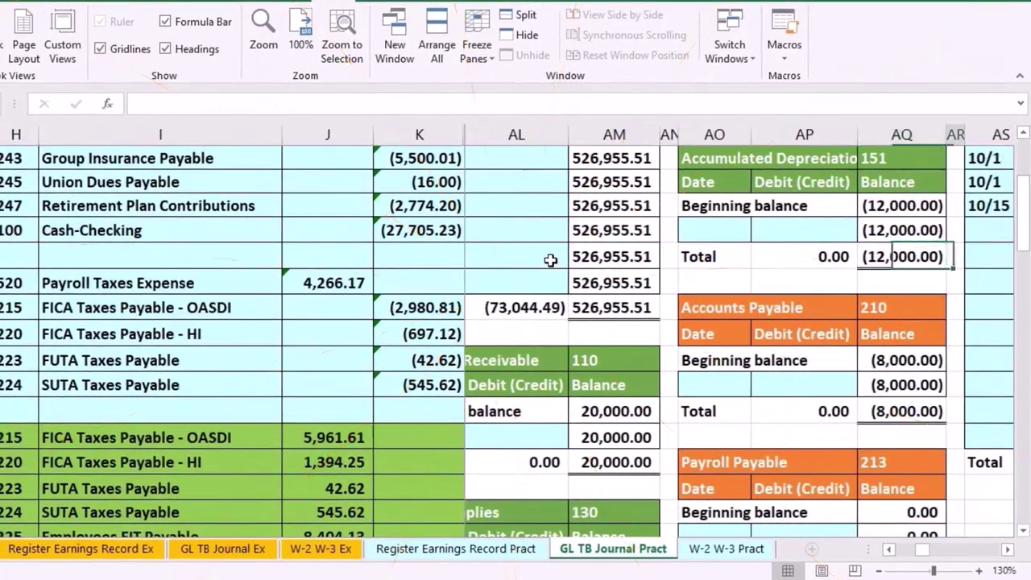
{"action": "key", "text": "Right"}
{"action": "key", "text": "Right"}
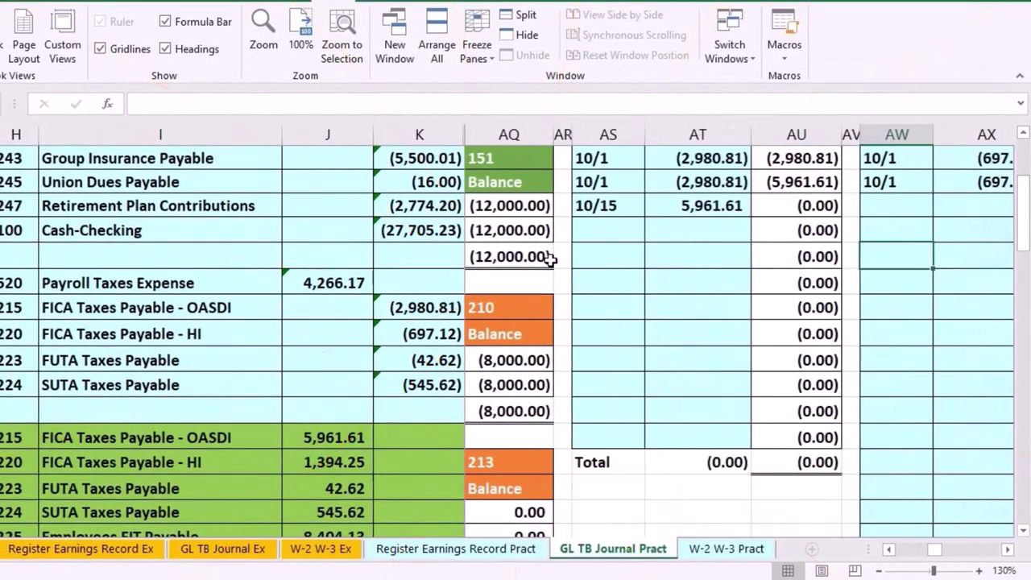
{"action": "scroll", "coordinate": [610, 264], "scroll_direction": "up", "scroll_amount": 2}
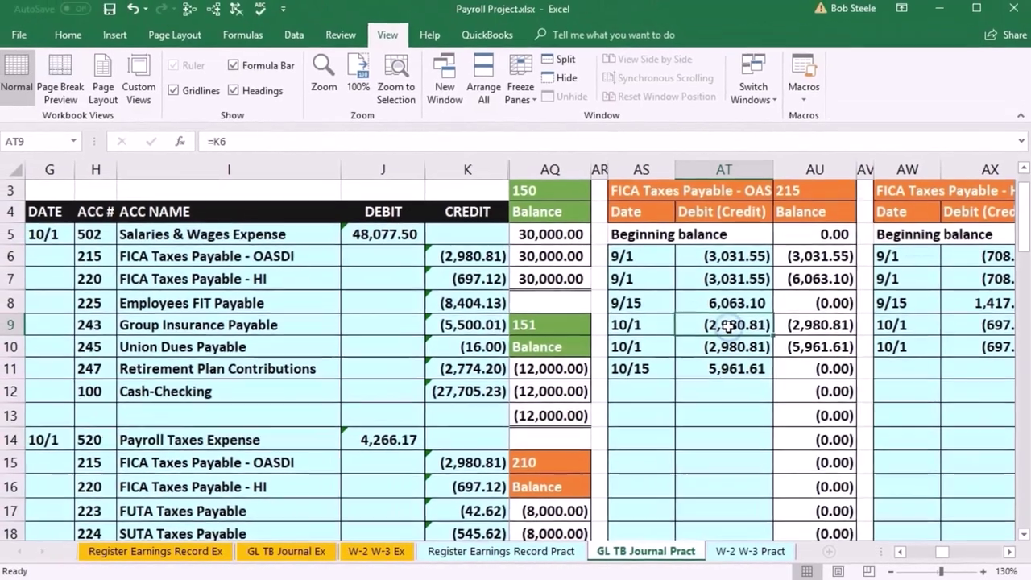
{"action": "key", "text": "Right"}
{"action": "key", "text": "Right"}
{"action": "key", "text": "Right"}
{"action": "key", "text": "Right"}
{"action": "key", "text": "Right"}
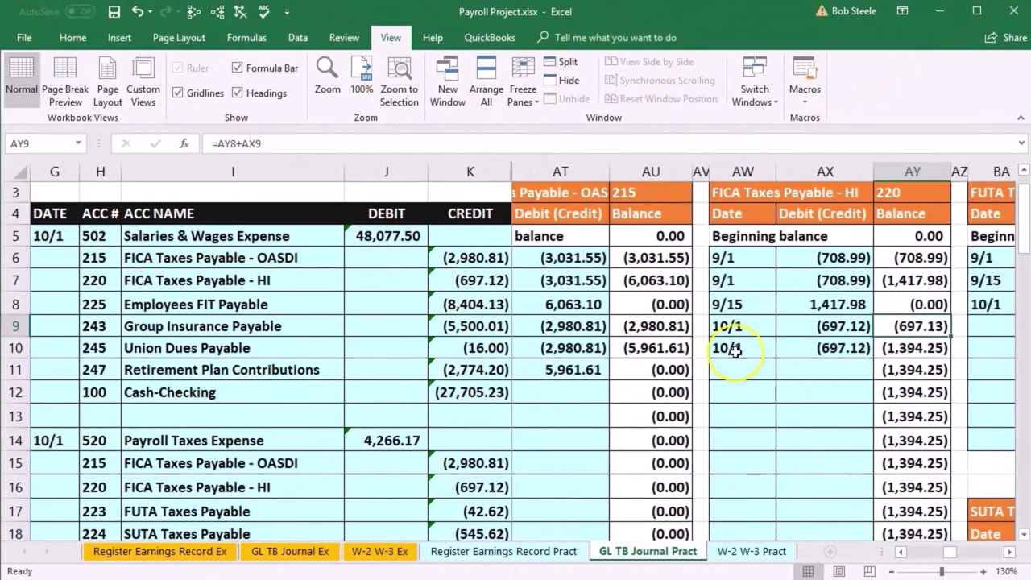
{"action": "key", "text": "Right"}
{"action": "key", "text": "Right"}
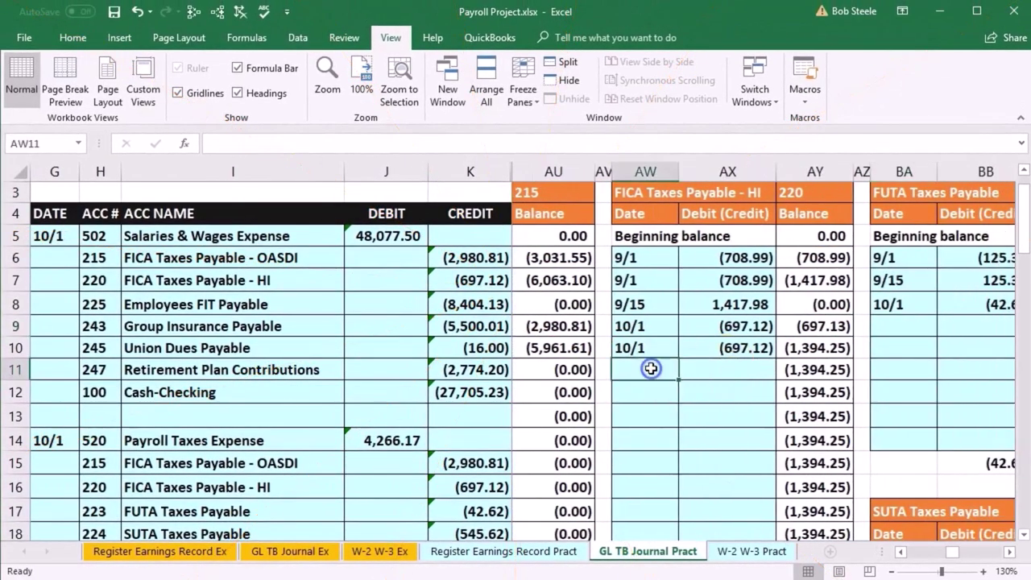
{"action": "type", "text": "10/15"}
{"action": "key", "text": "Tab"}
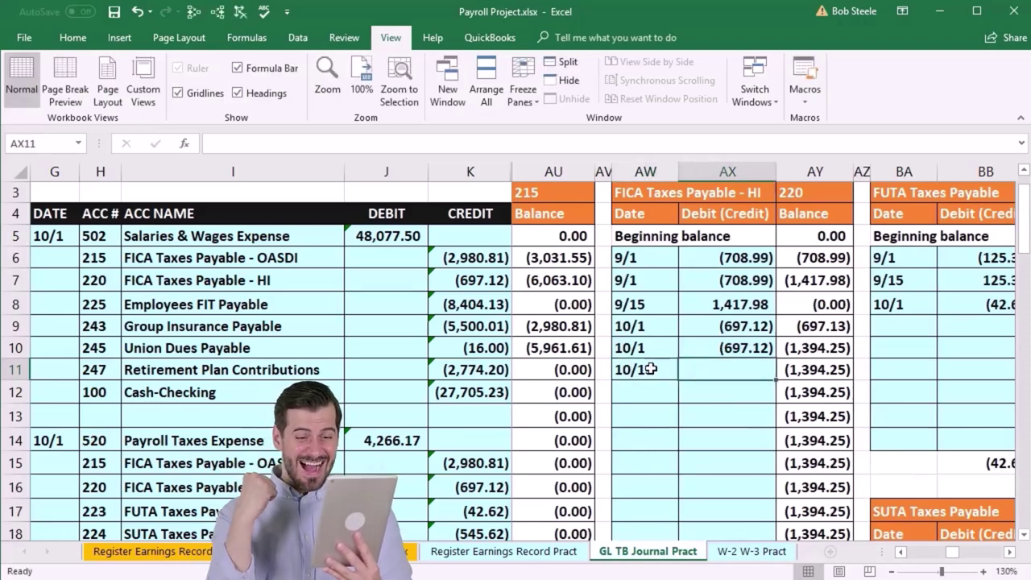
{"action": "type", "text": "="}
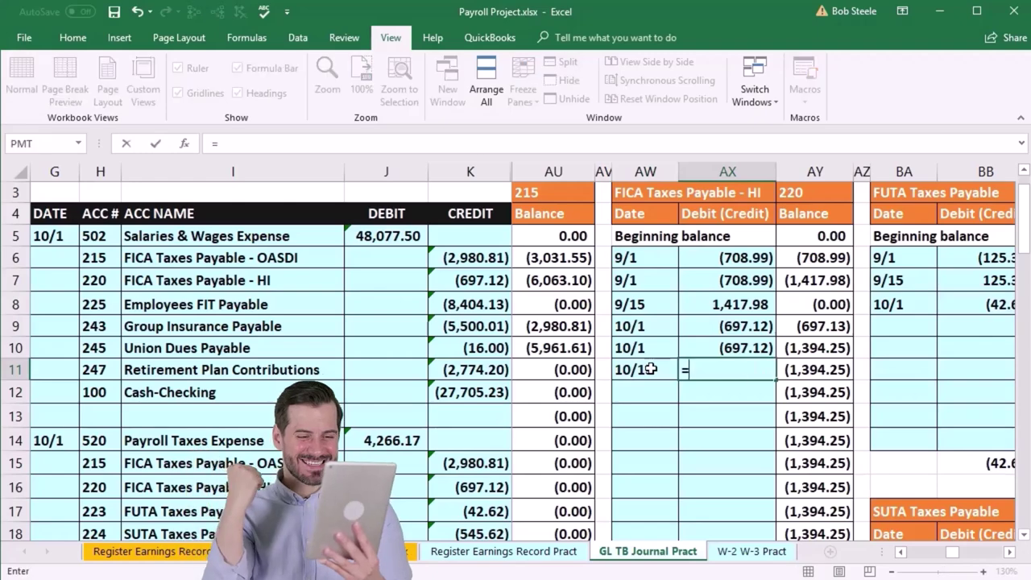
{"action": "scroll", "coordinate": [604, 439], "scroll_direction": "down", "scroll_amount": 3}
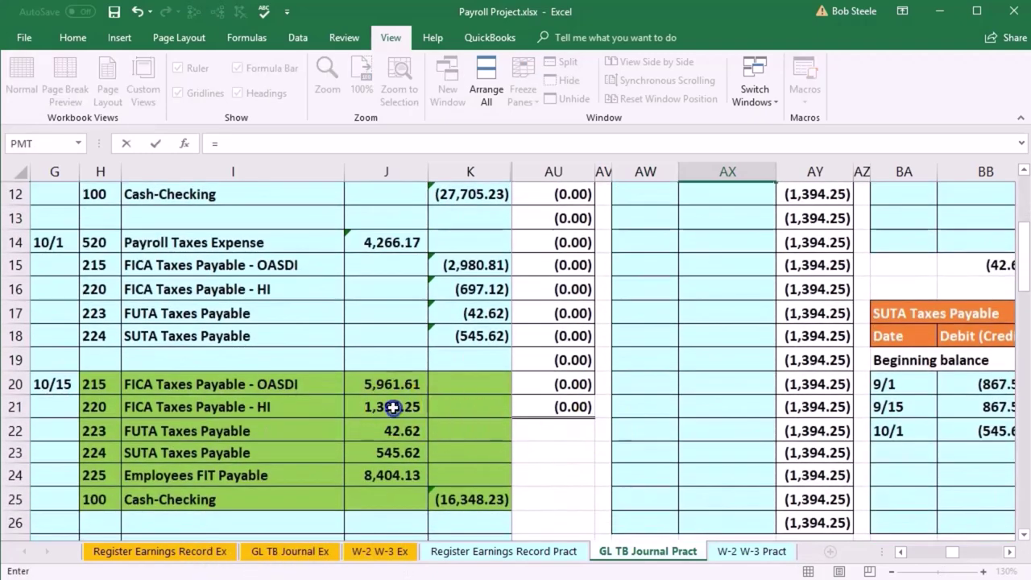
{"action": "key", "text": "Return"}
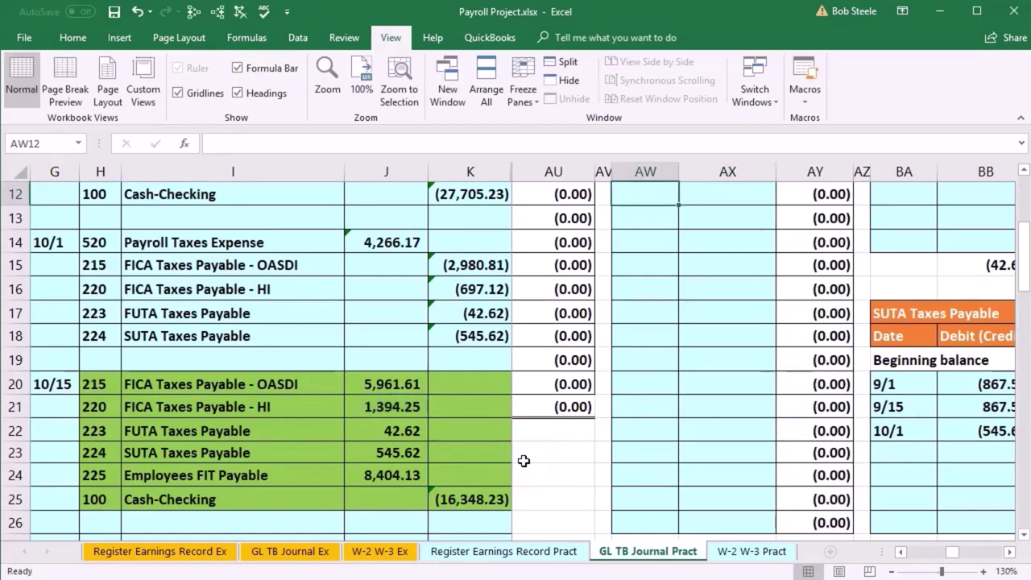
Step: Check the FICA Taxes Payable - HI balance in AY11 and account 220's ending balance in the trial balance
{"action": "left_click", "coordinate": [803, 307]}
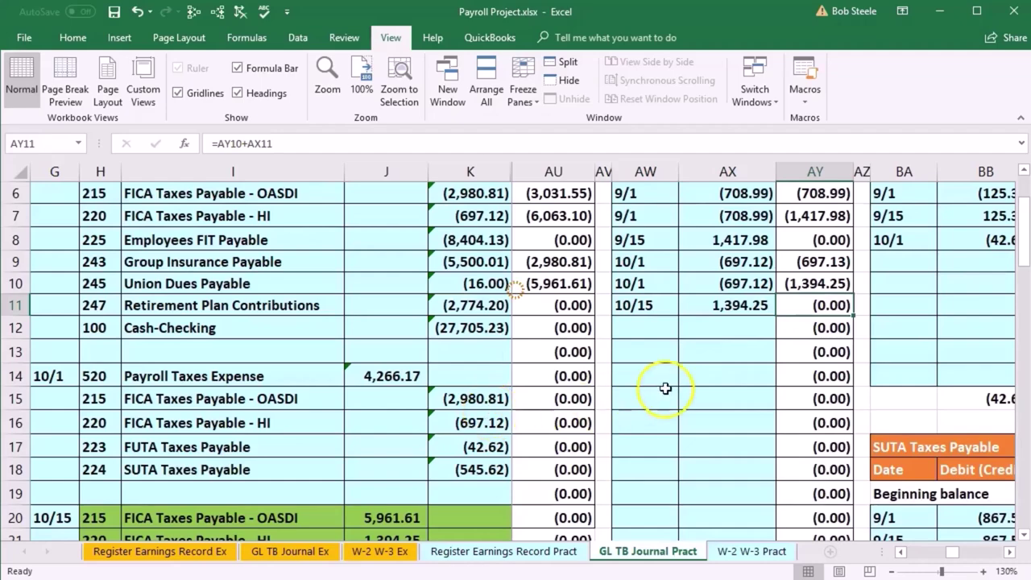
{"action": "left_click", "coordinate": [560, 395]}
{"action": "left_click", "coordinate": [492, 396]}
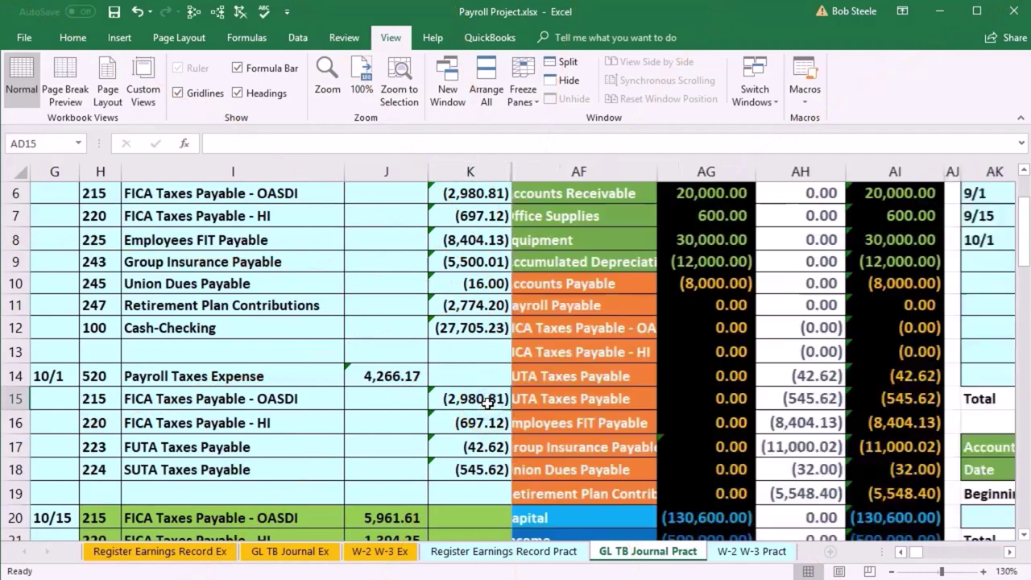
{"action": "left_click", "coordinate": [961, 307]}
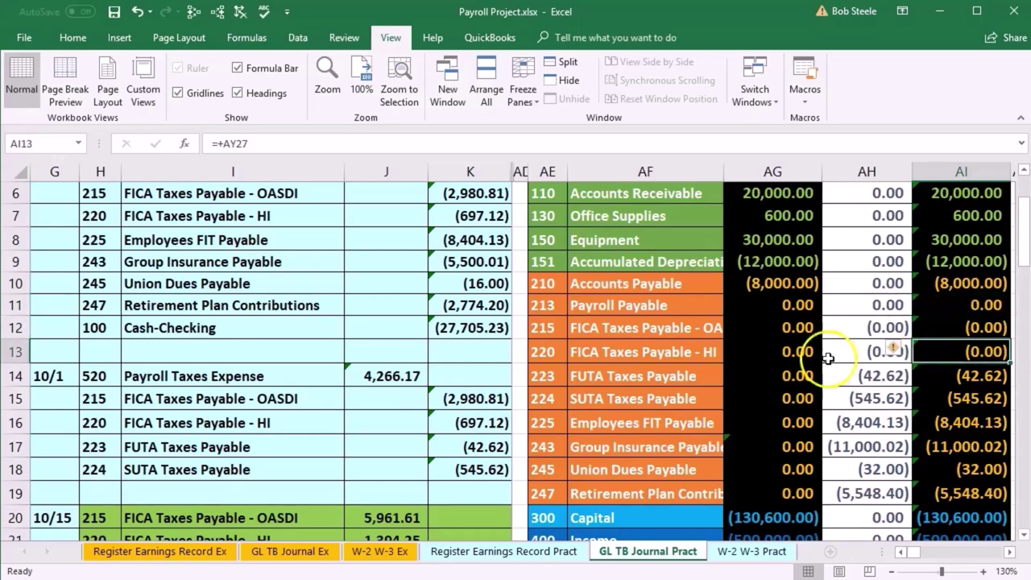
Step: Post 10/15 in BA9 of the FUTA Taxes Payable ledger and link BB9 to the journal debit in J22
{"action": "scroll", "coordinate": [483, 333], "scroll_direction": "down", "scroll_amount": 1}
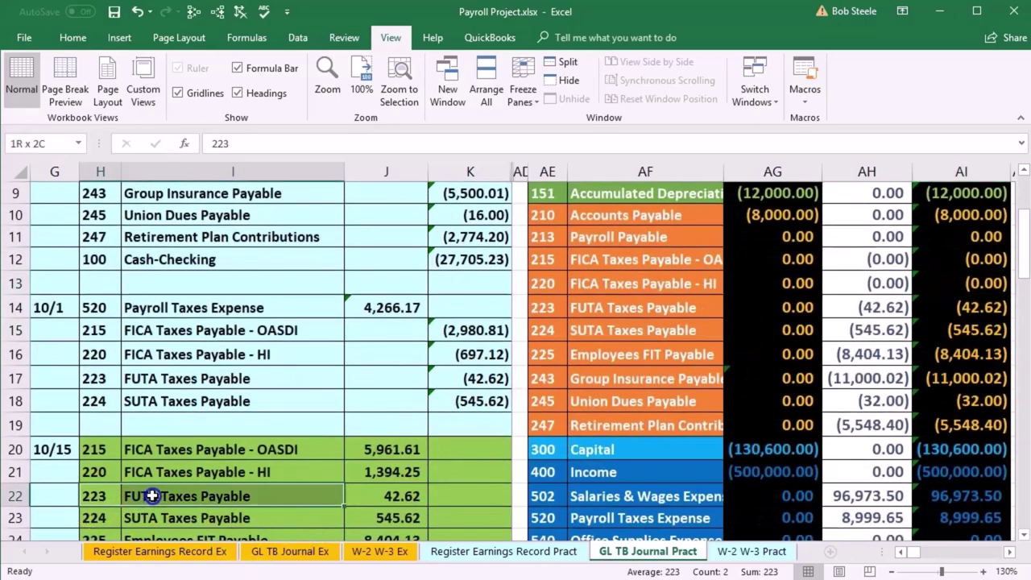
{"action": "left_click", "coordinate": [804, 355]}
{"action": "key", "text": "Right"}
{"action": "key", "text": "Right"}
{"action": "key", "text": "Right"}
{"action": "key", "text": "Right"}
{"action": "key", "text": "Right"}
{"action": "key", "text": "Right"}
{"action": "key", "text": "Right"}
{"action": "key", "text": "Right"}
{"action": "key", "text": "Right"}
{"action": "key", "text": "Right"}
{"action": "key", "text": "Right"}
{"action": "key", "text": "Right"}
{"action": "key", "text": "Right"}
{"action": "key", "text": "Right"}
{"action": "key", "text": "Right"}
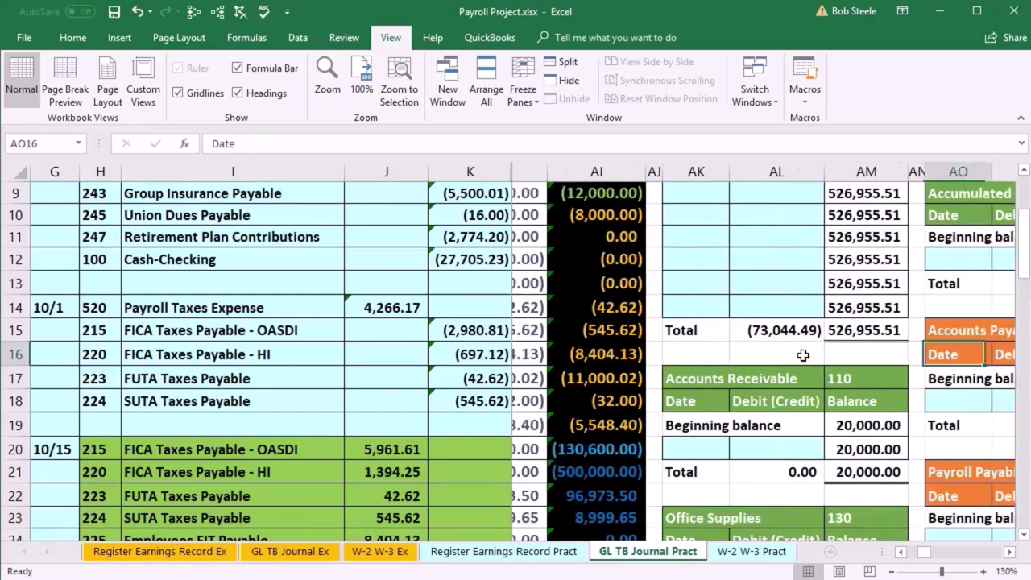
{"action": "key", "text": "Right"}
{"action": "key", "text": "Right"}
{"action": "key", "text": "Right"}
{"action": "key", "text": "Right"}
{"action": "key", "text": "Right"}
{"action": "key", "text": "Right"}
{"action": "key", "text": "Right"}
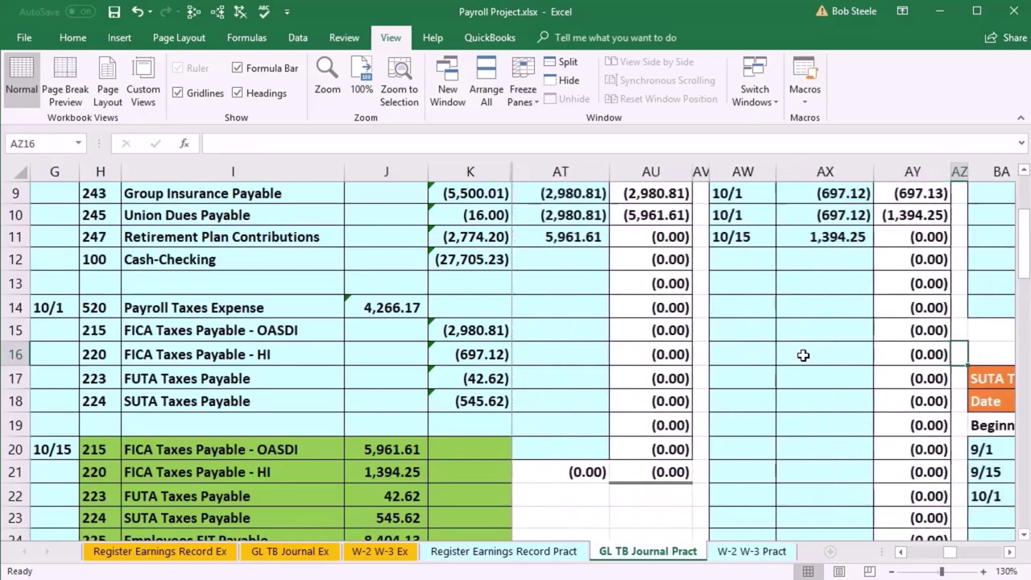
{"action": "key", "text": "Right"}
{"action": "key", "text": "Right"}
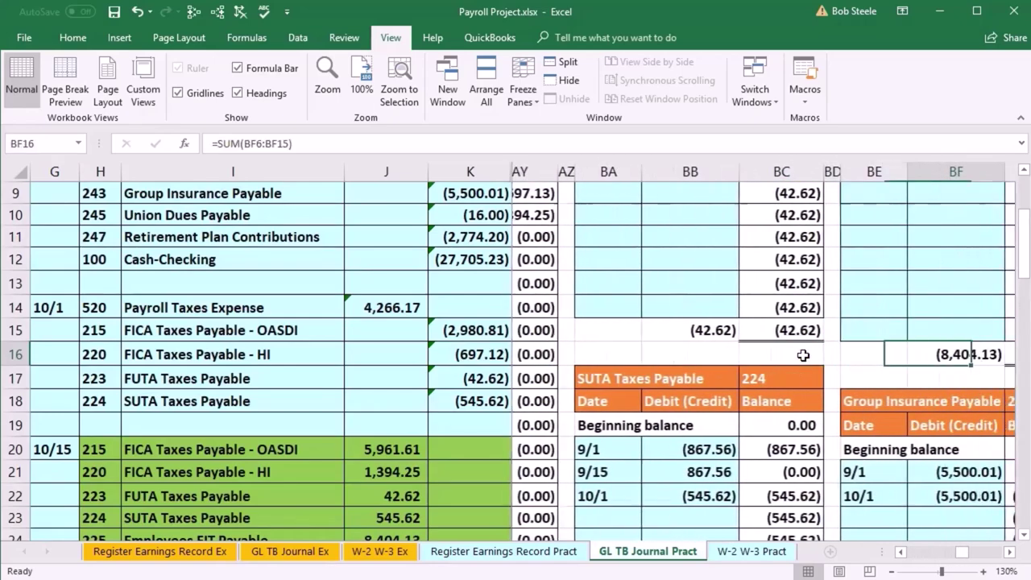
{"action": "scroll", "coordinate": [810, 343], "scroll_direction": "up", "scroll_amount": 2}
{"action": "left_click", "coordinate": [573, 339]}
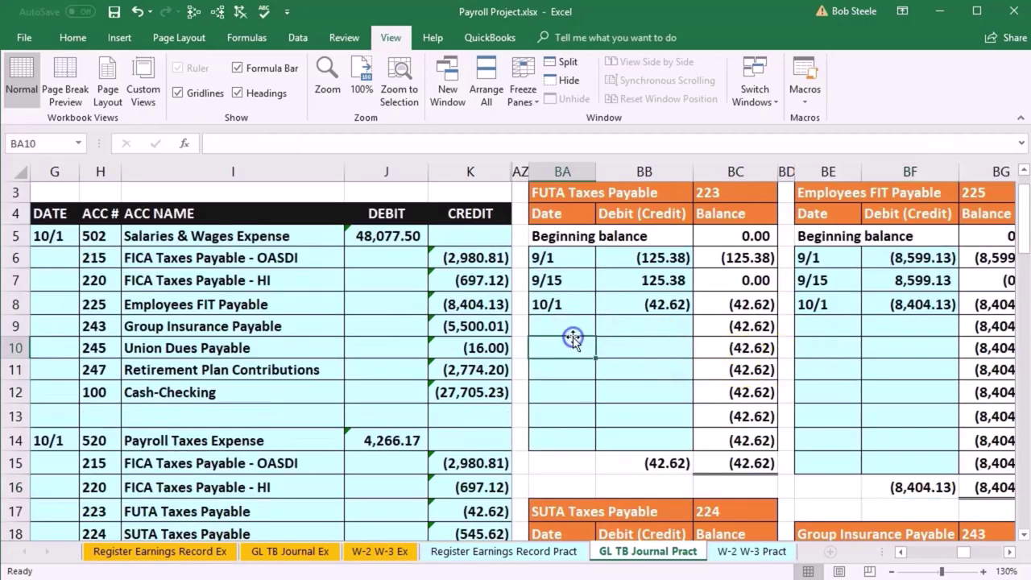
{"action": "type", "text": "10"}
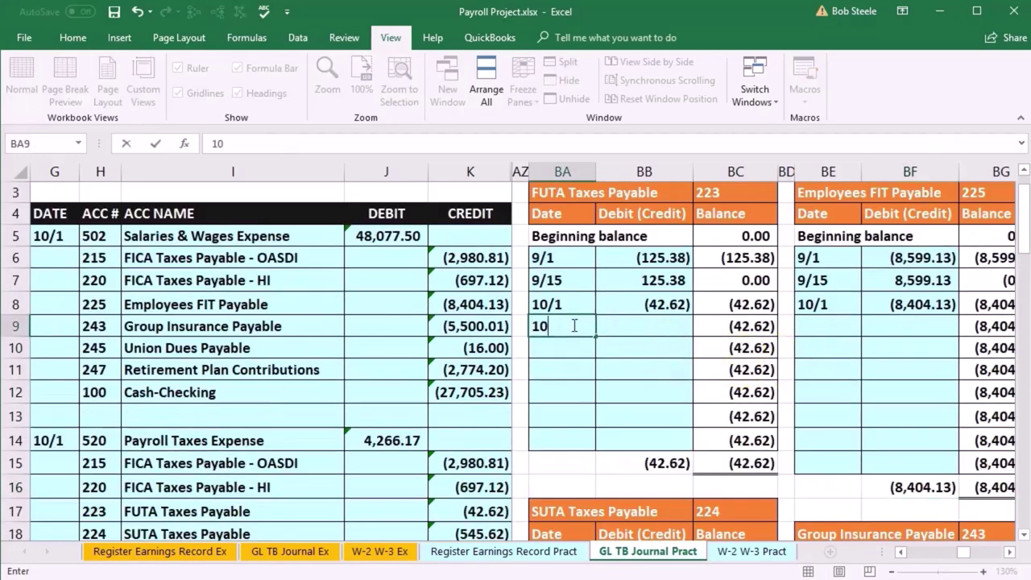
{"action": "type", "text": "/15"}
{"action": "key", "text": "Tab"}
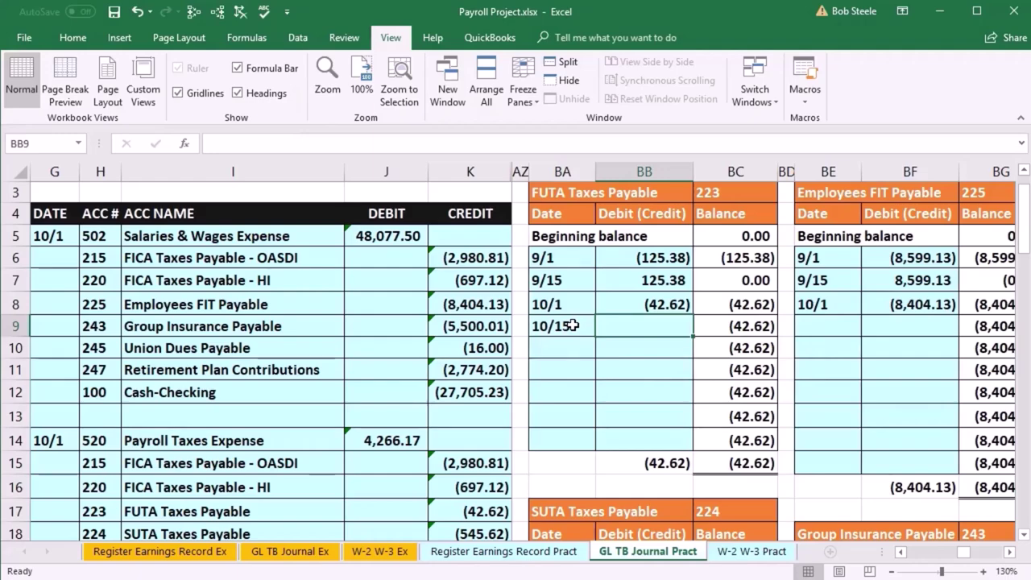
{"action": "type", "text": "="}
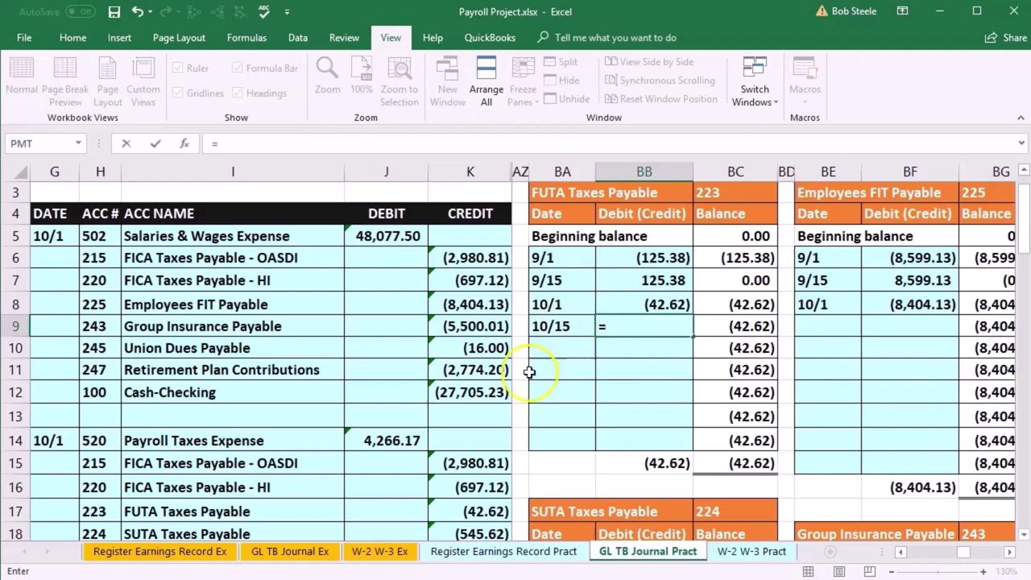
{"action": "scroll", "coordinate": [461, 425], "scroll_direction": "down", "scroll_amount": 1}
{"action": "scroll", "coordinate": [283, 441], "scroll_direction": "down", "scroll_amount": 2}
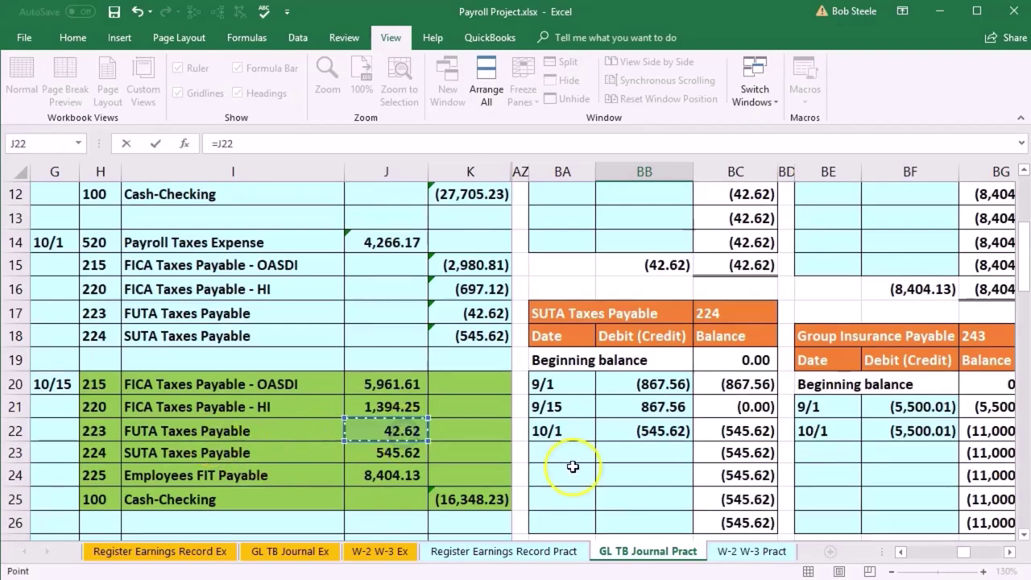
{"action": "key", "text": "Return"}
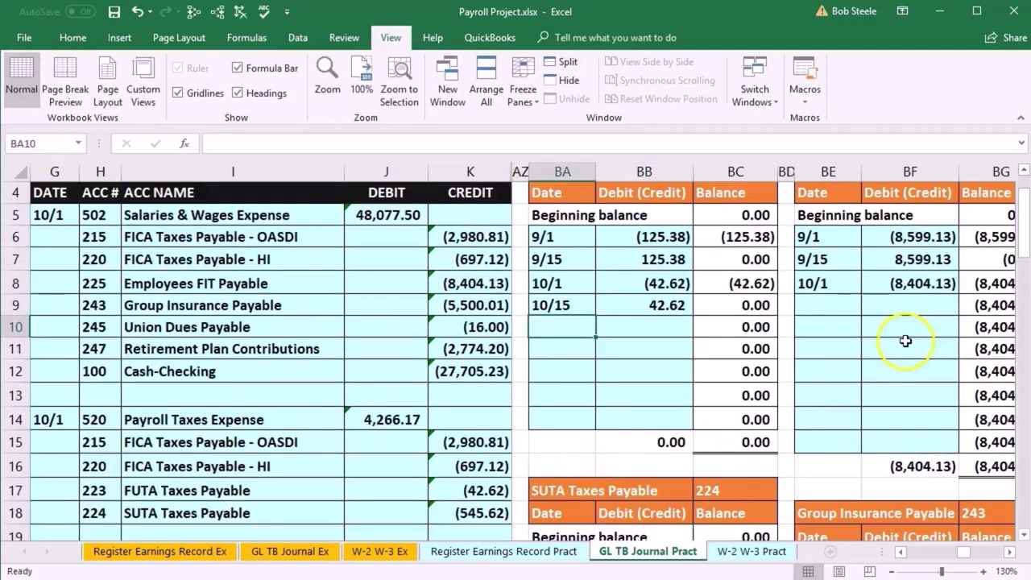
Step: Check the ending balances of accounts 220 and 223 in the trial balance
{"action": "left_click", "coordinate": [485, 487]}
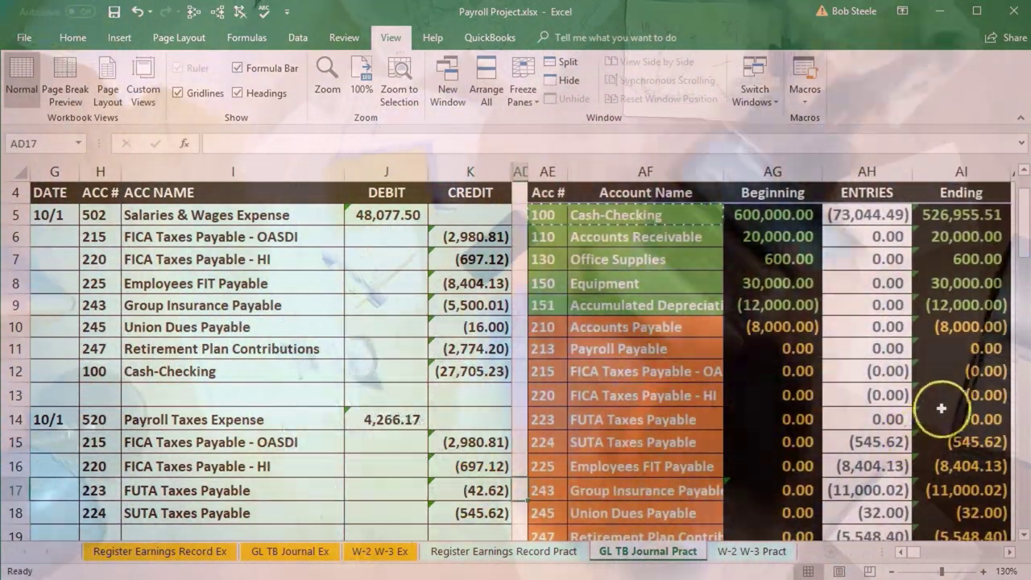
{"action": "left_click", "coordinate": [950, 395]}
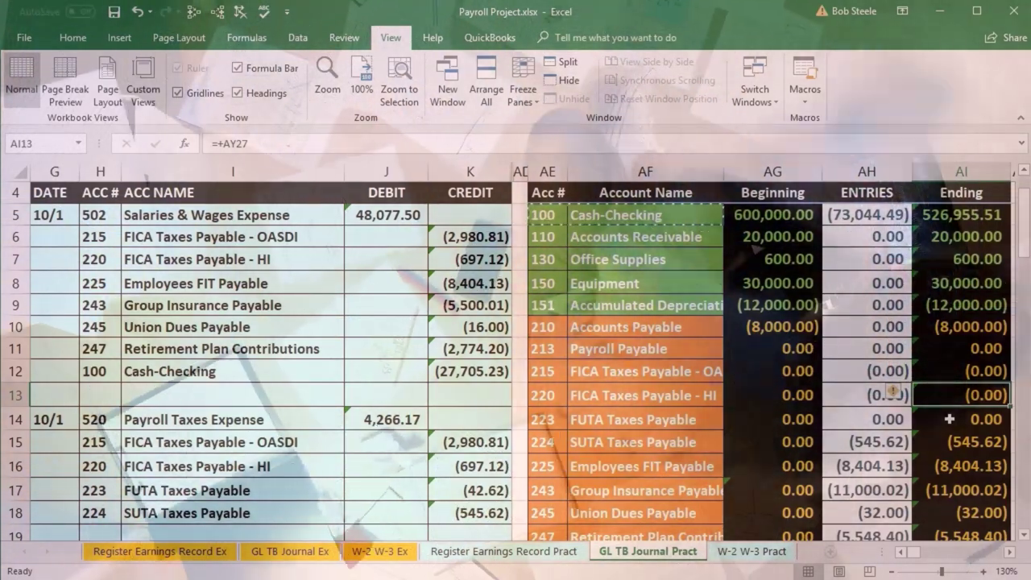
{"action": "left_click", "coordinate": [950, 419]}
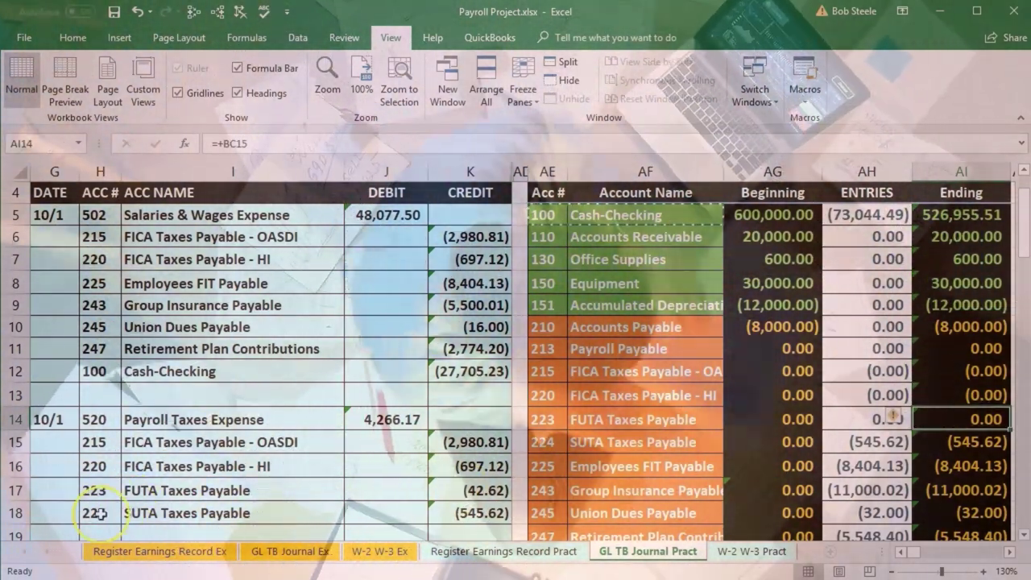
Step: Post 10/15 in BA23 of the SUTA Taxes Payable ledger and link BB23 to the journal debit in J23
{"action": "left_click", "coordinate": [98, 513]}
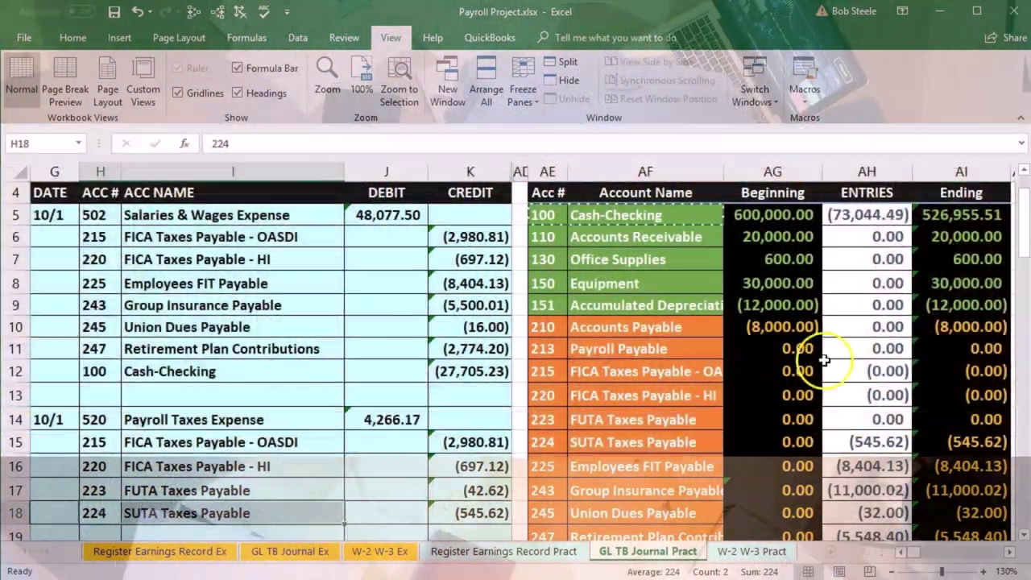
{"action": "left_click", "coordinate": [877, 349]}
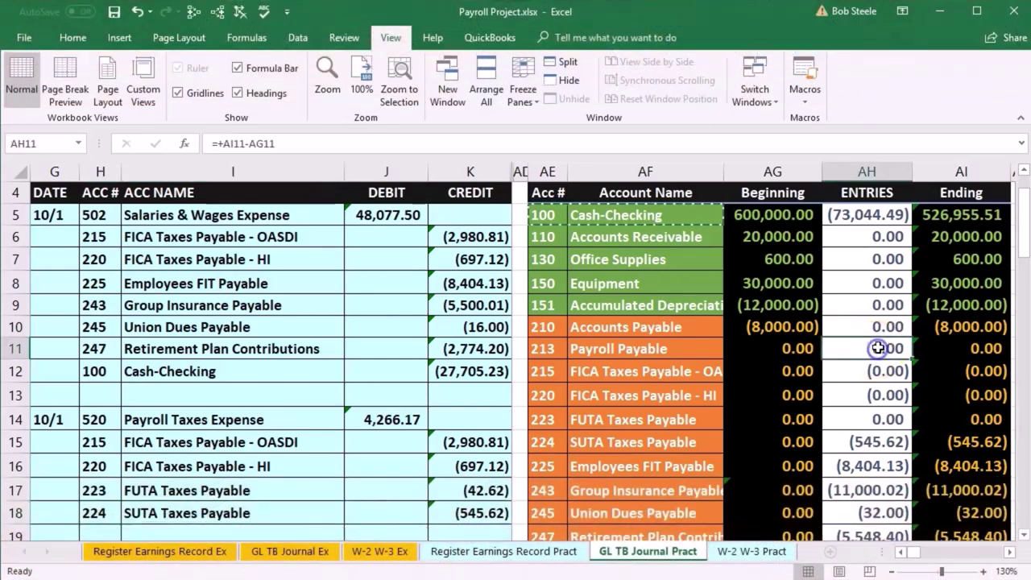
{"action": "key", "text": "Right"}
{"action": "key", "text": "Right"}
{"action": "key", "text": "Right"}
{"action": "key", "text": "Right"}
{"action": "key", "text": "Right"}
{"action": "key", "text": "Right"}
{"action": "key", "text": "Right"}
{"action": "key", "text": "Right"}
{"action": "key", "text": "Right"}
{"action": "key", "text": "Right"}
{"action": "key", "text": "Right"}
{"action": "key", "text": "Right"}
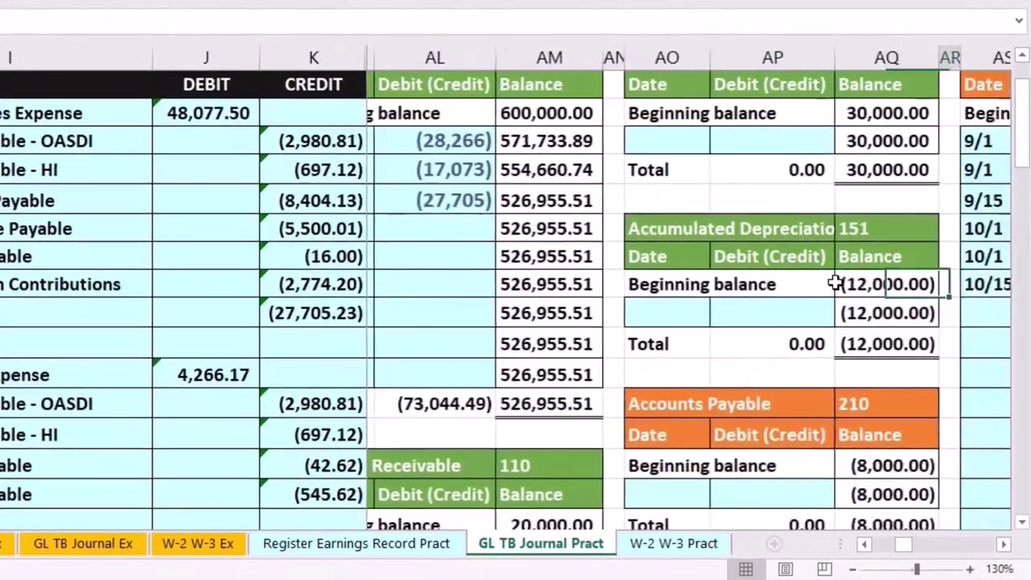
{"action": "key", "text": "Right"}
{"action": "key", "text": "Right"}
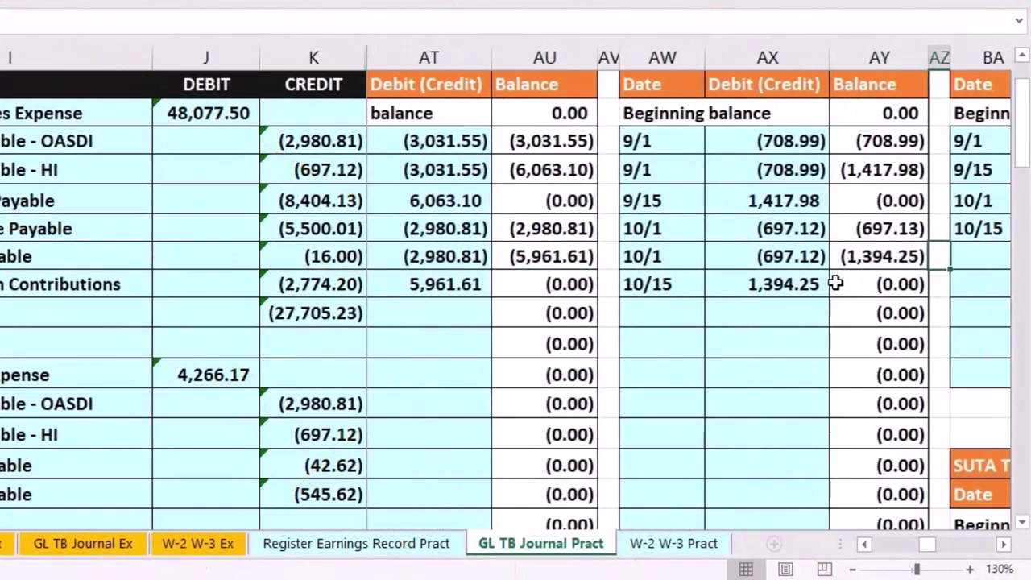
{"action": "key", "text": "Up"}
{"action": "key", "text": "Up"}
{"action": "key", "text": "Up"}
{"action": "key", "text": "Up"}
{"action": "key", "text": "Up"}
{"action": "key", "text": "Up"}
{"action": "key", "text": "Right"}
{"action": "key", "text": "Right"}
{"action": "key", "text": "Right"}
{"action": "key", "text": "Right"}
{"action": "key", "text": "Right"}
{"action": "key", "text": "Right"}
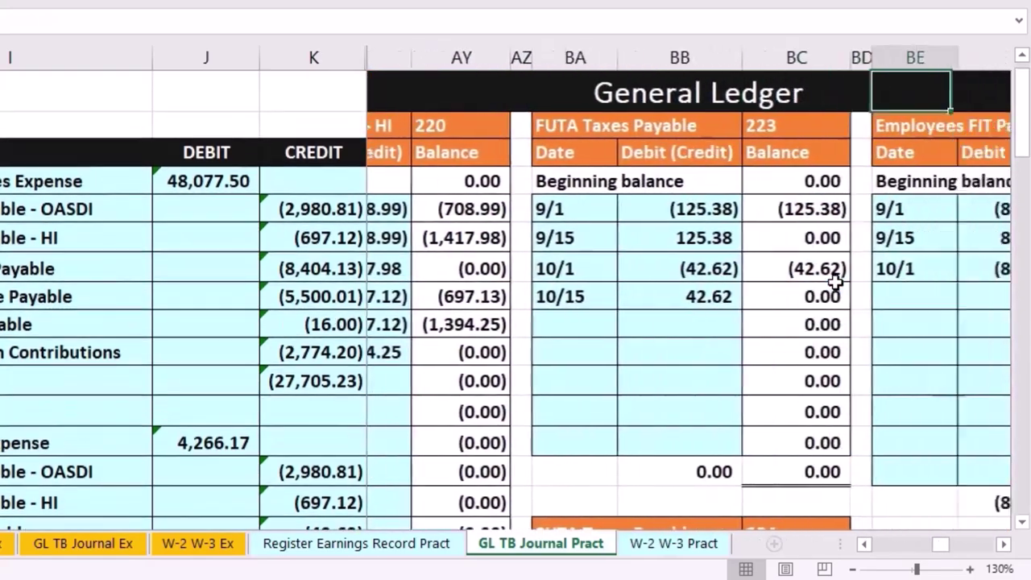
{"action": "scroll", "coordinate": [835, 282], "scroll_direction": "down", "scroll_amount": 5}
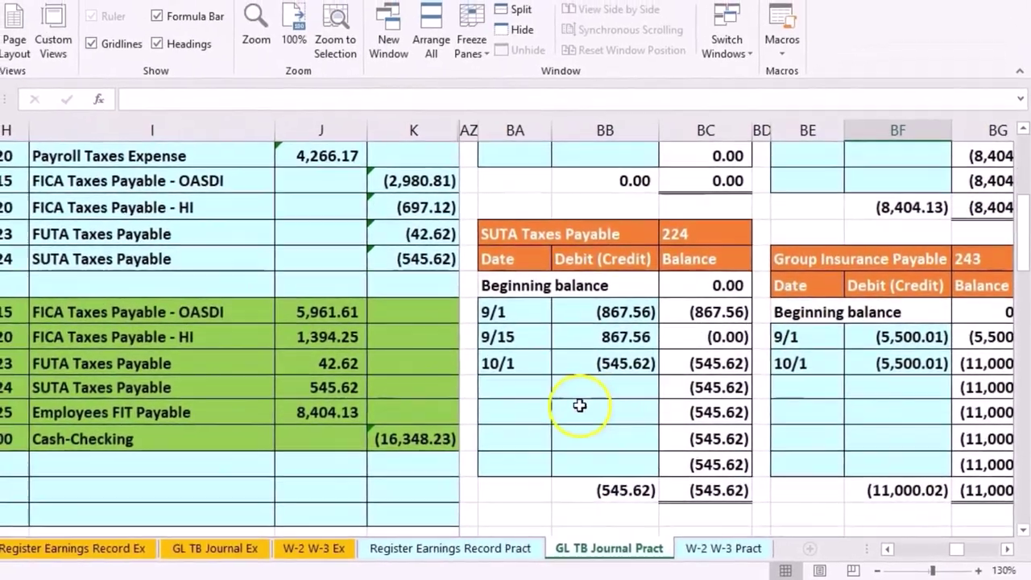
{"action": "left_click", "coordinate": [433, 360]}
{"action": "type", "text": "10"}
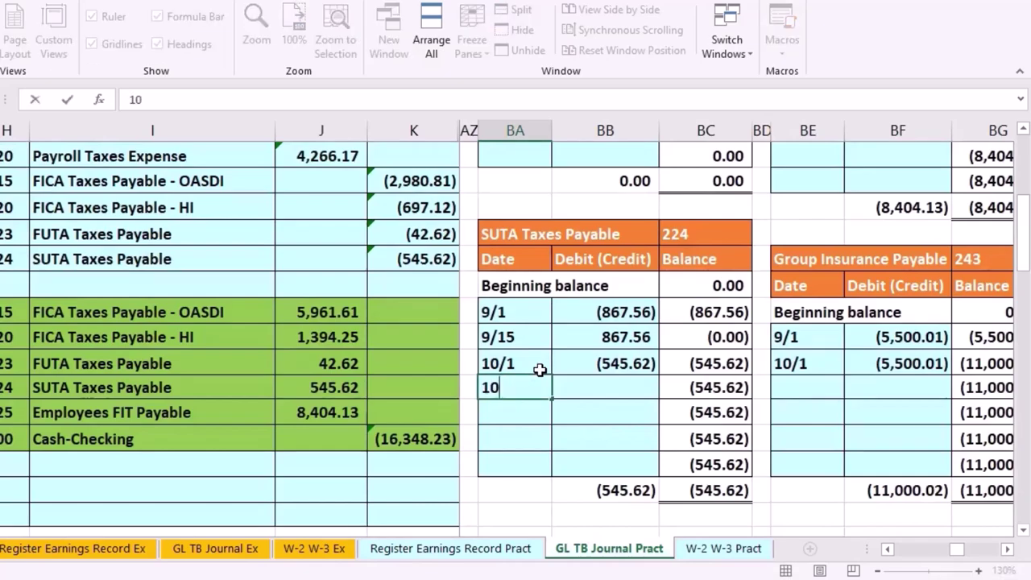
{"action": "type", "text": "/15"}
{"action": "key", "text": "Tab"}
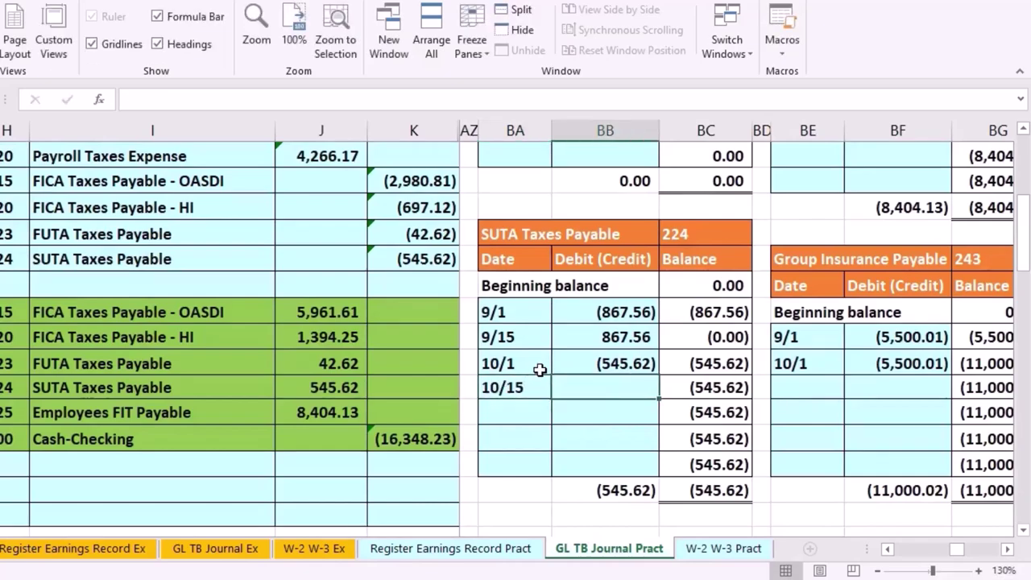
{"action": "type", "text": "="}
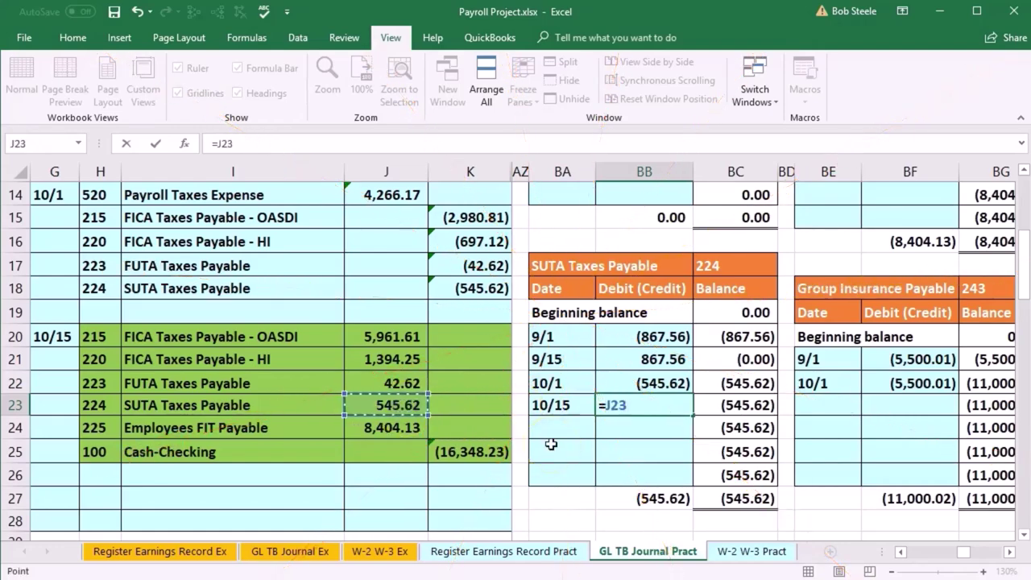
{"action": "key", "text": "Return"}
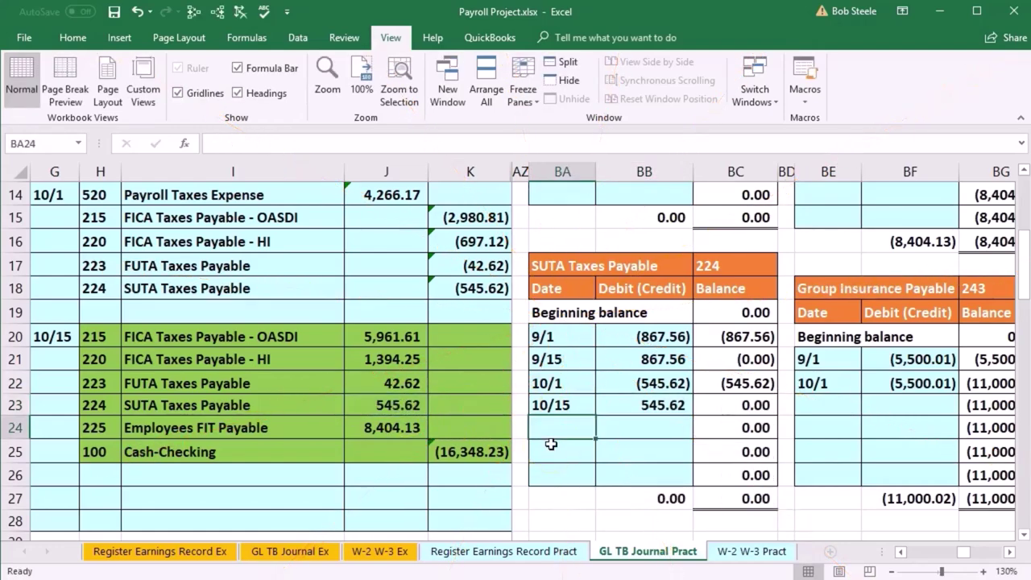
Step: Check the running balances in the SUTA Taxes Payable ledger and account 224 in the trial balance
{"action": "left_click", "coordinate": [758, 407]}
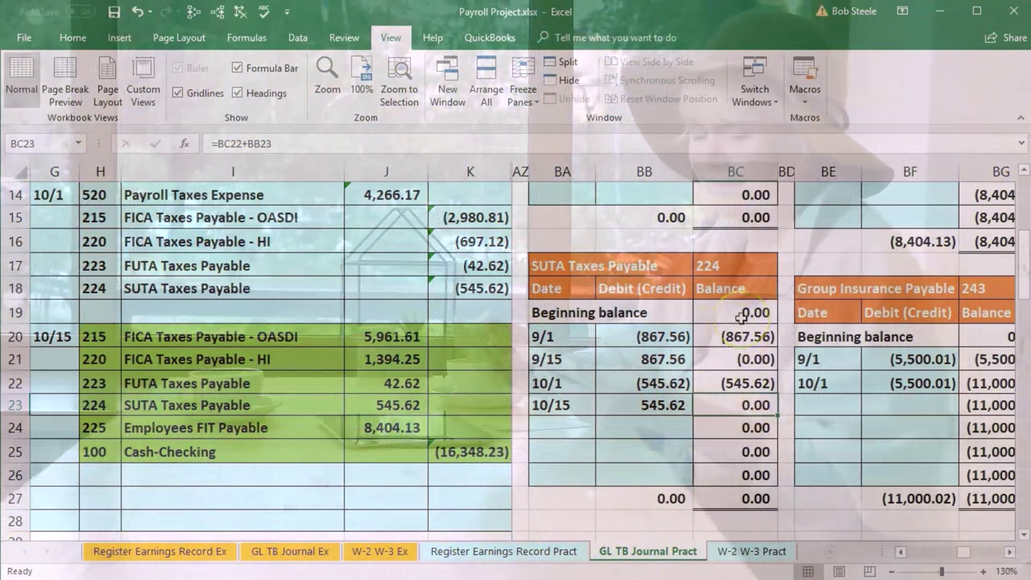
{"action": "left_click", "coordinate": [677, 342]}
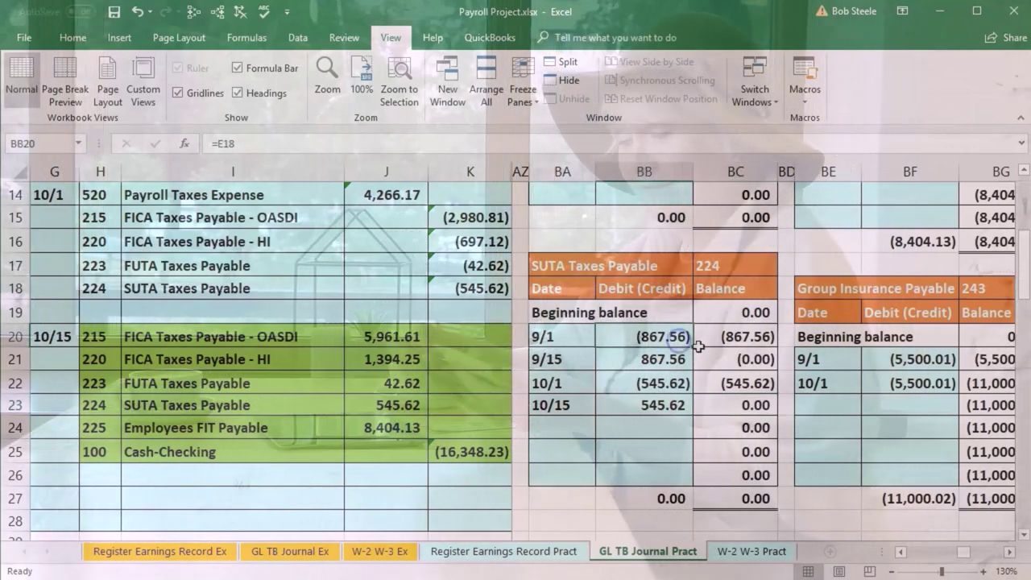
{"action": "left_click", "coordinate": [716, 360]}
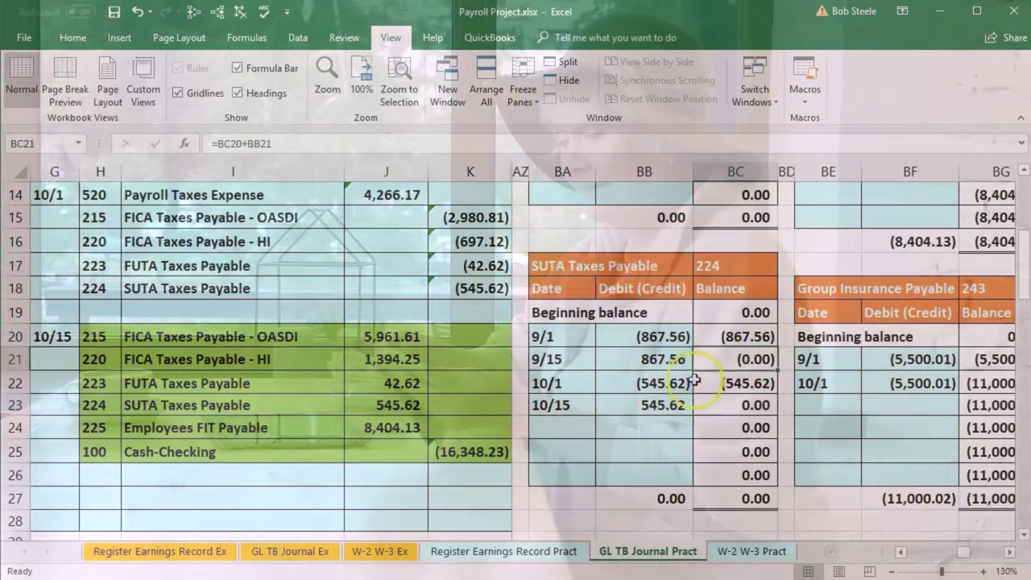
{"action": "left_click", "coordinate": [720, 404]}
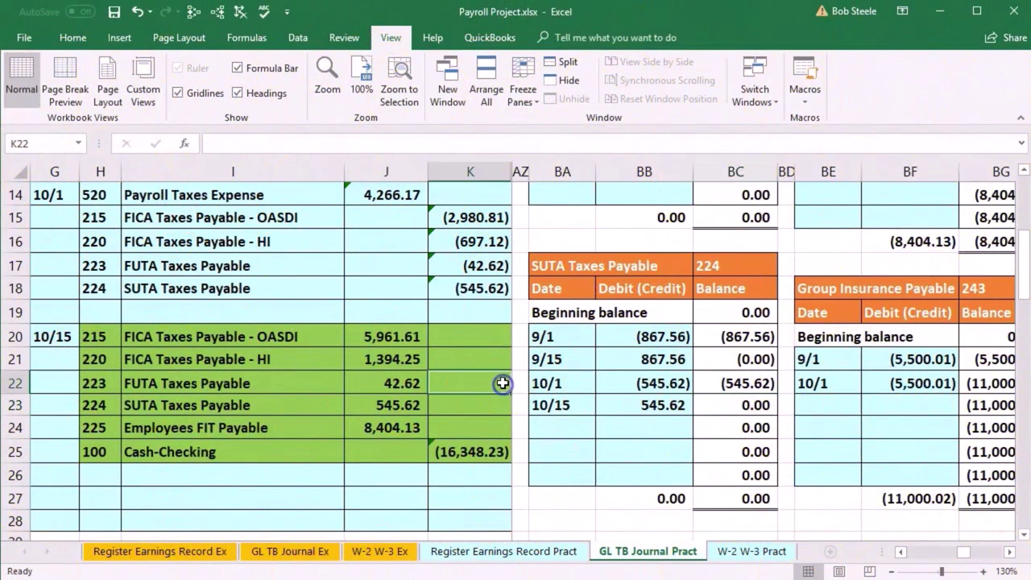
{"action": "key", "text": "Right"}
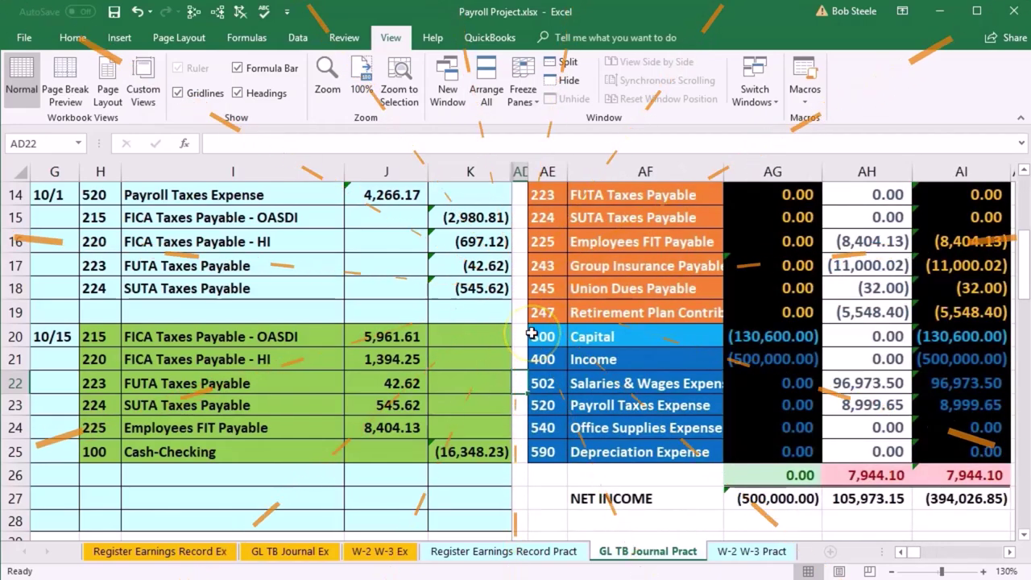
Step: Post 10/15 in BE9 of the Employees FIT Payable ledger and link BF9 to the journal debit in J24
{"action": "left_click_drag", "start_coordinate": [560, 240], "coordinate": [576, 245]}
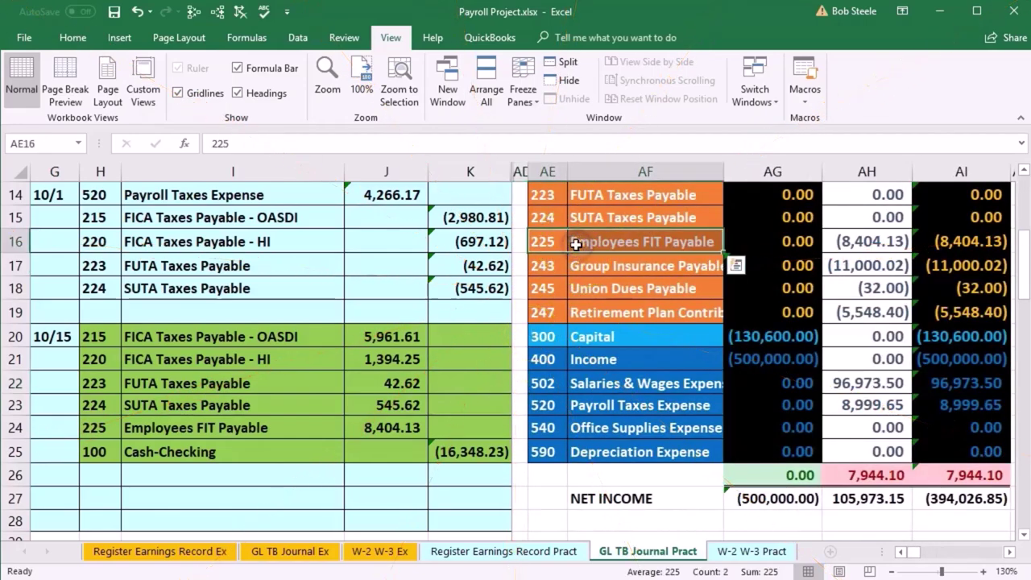
{"action": "key", "text": "Right"}
{"action": "key", "text": "Right"}
{"action": "key", "text": "Right"}
{"action": "key", "text": "Right"}
{"action": "key", "text": "Right"}
{"action": "key", "text": "Right"}
{"action": "key", "text": "Right"}
{"action": "key", "text": "Right"}
{"action": "key", "text": "Right"}
{"action": "key", "text": "Right"}
{"action": "key", "text": "Right"}
{"action": "key", "text": "Right"}
{"action": "key", "text": "Right"}
{"action": "key", "text": "Right"}
{"action": "key", "text": "Right"}
{"action": "key", "text": "Right"}
{"action": "key", "text": "Right"}
{"action": "key", "text": "Right"}
{"action": "key", "text": "Right"}
{"action": "key", "text": "Right"}
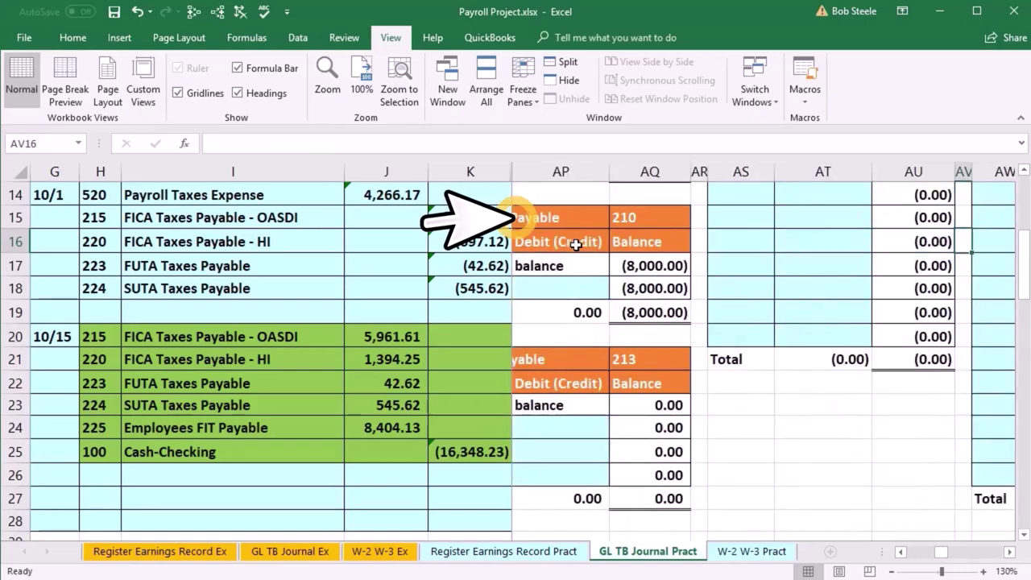
{"action": "key", "text": "Right"}
{"action": "key", "text": "Right"}
{"action": "key", "text": "Right"}
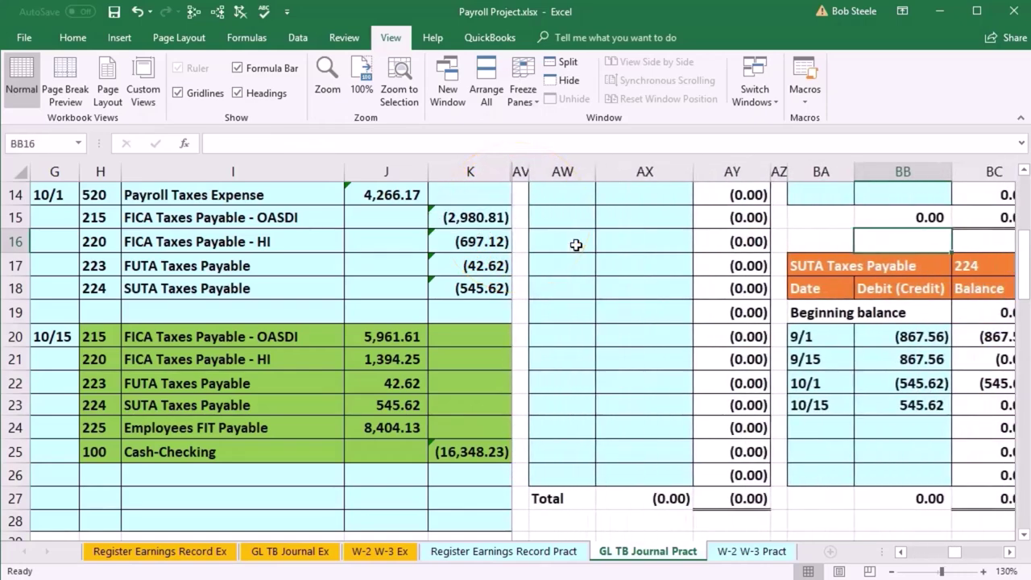
{"action": "key", "text": "Right"}
{"action": "key", "text": "Right"}
{"action": "key", "text": "Right"}
{"action": "key", "text": "Right"}
{"action": "key", "text": "Right"}
{"action": "key", "text": "Right"}
{"action": "key", "text": "Right"}
{"action": "key", "text": "Right"}
{"action": "scroll", "coordinate": [577, 245], "scroll_direction": "up", "scroll_amount": 1}
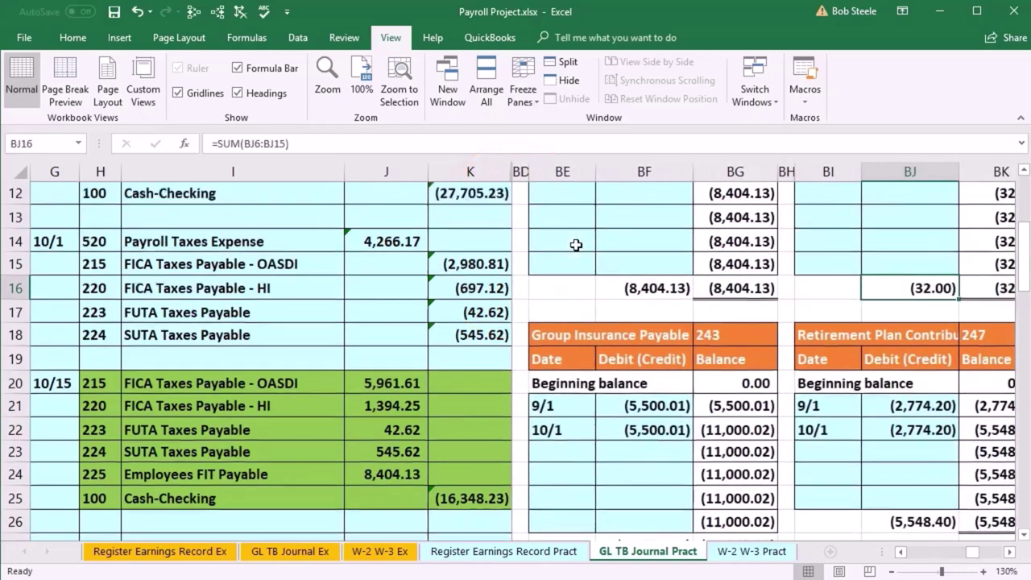
{"action": "scroll", "coordinate": [576, 245], "scroll_direction": "up", "scroll_amount": 2}
{"action": "scroll", "coordinate": [608, 297], "scroll_direction": "up", "scroll_amount": 1}
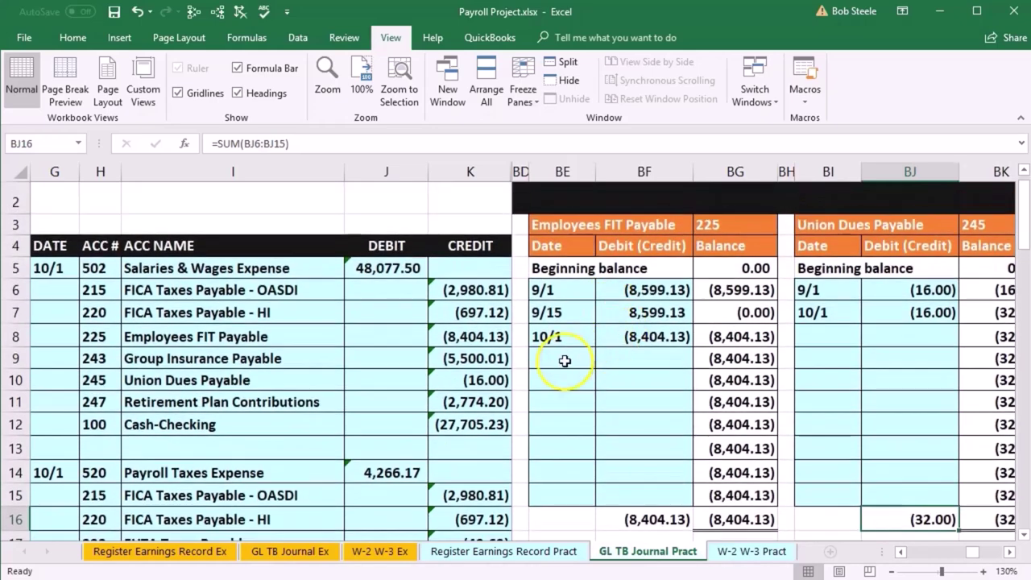
{"action": "type", "text": "10/15"}
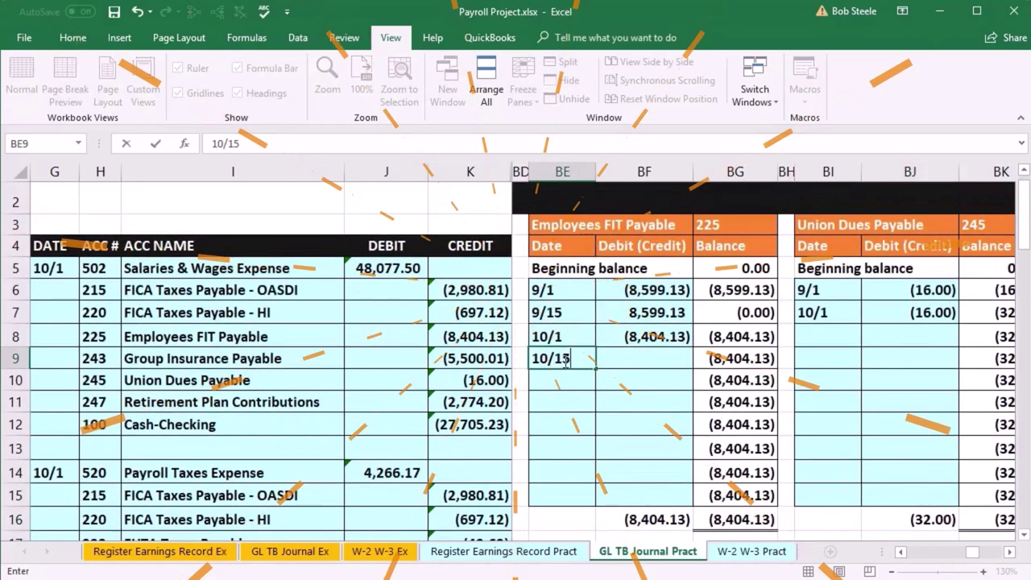
{"action": "key", "text": "Tab"}
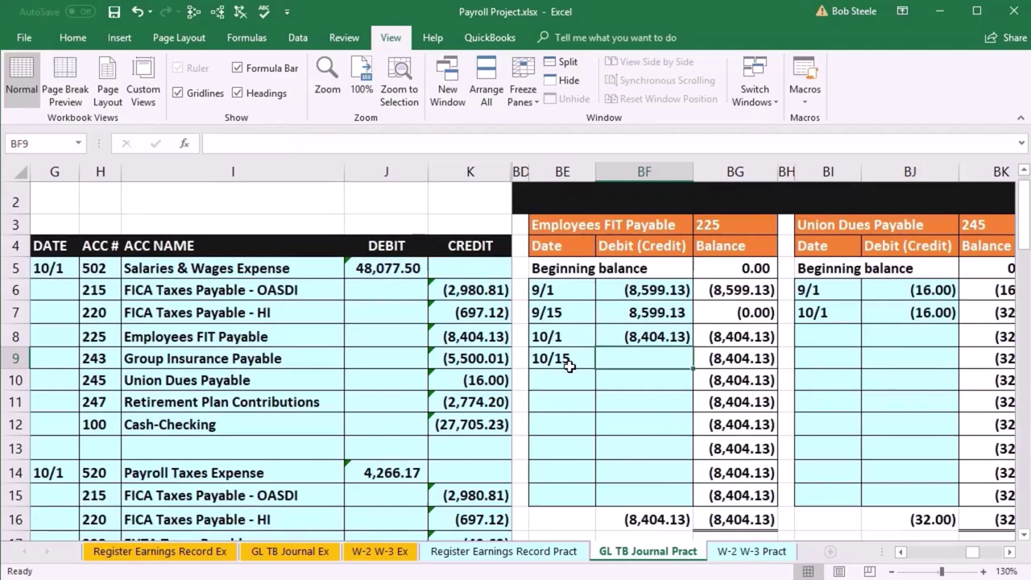
{"action": "type", "text": "="}
{"action": "scroll", "coordinate": [569, 366], "scroll_direction": "down", "scroll_amount": 3}
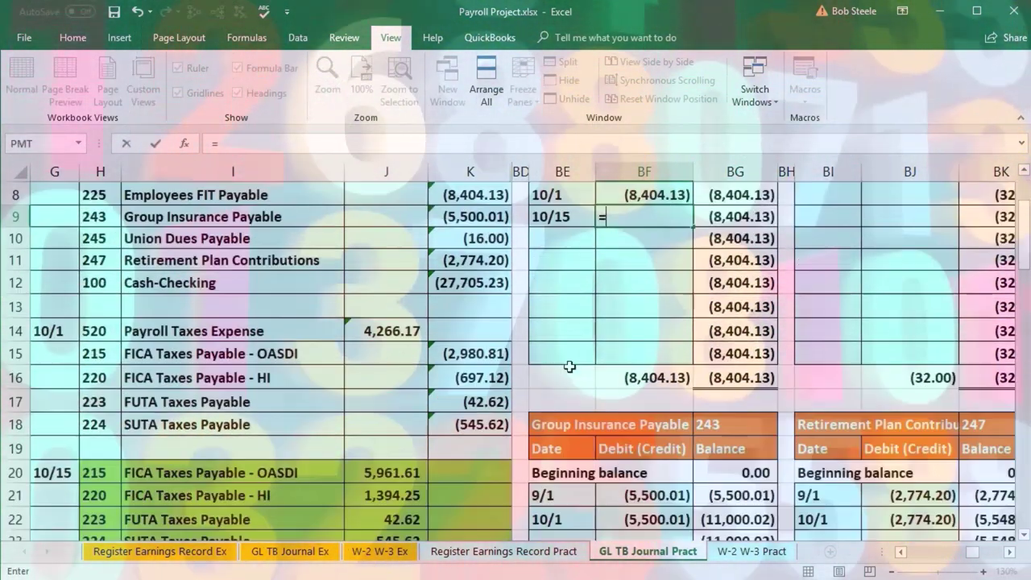
{"action": "scroll", "coordinate": [569, 366], "scroll_direction": "down", "scroll_amount": 1}
{"action": "left_click", "coordinate": [383, 496]}
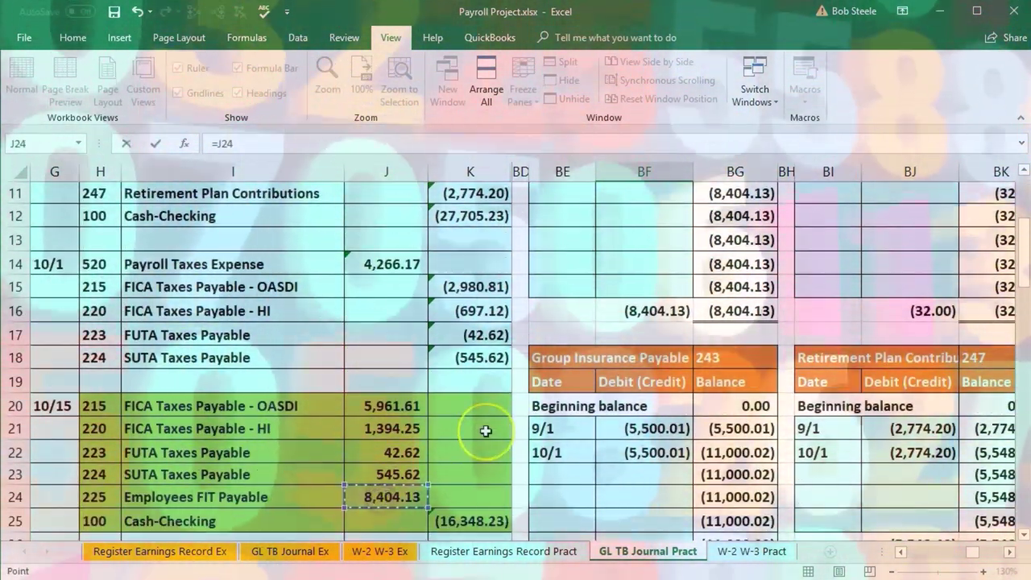
{"action": "key", "text": "Tab"}
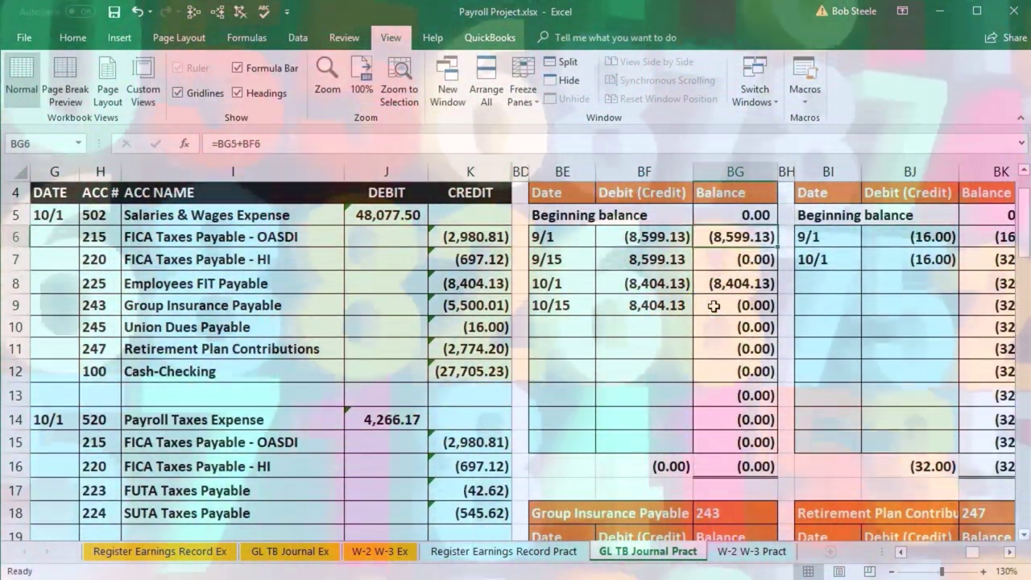
Step: Check the Employees FIT Payable ledger balances, account 225's ending balance and the trial balance totals
{"action": "key", "text": "Up"}
{"action": "key", "text": "Up"}
{"action": "key", "text": "Down"}
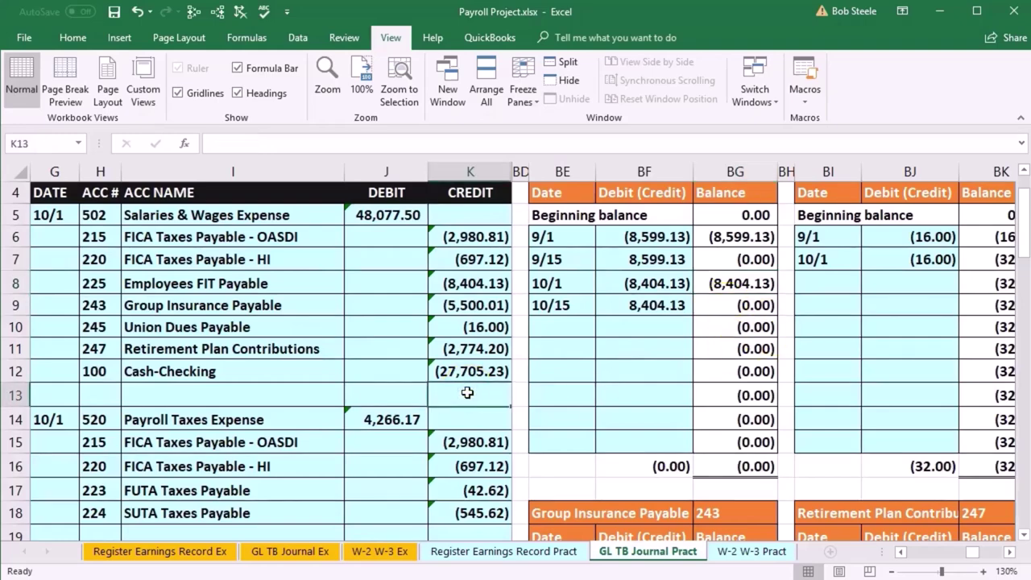
{"action": "key", "text": "Right"}
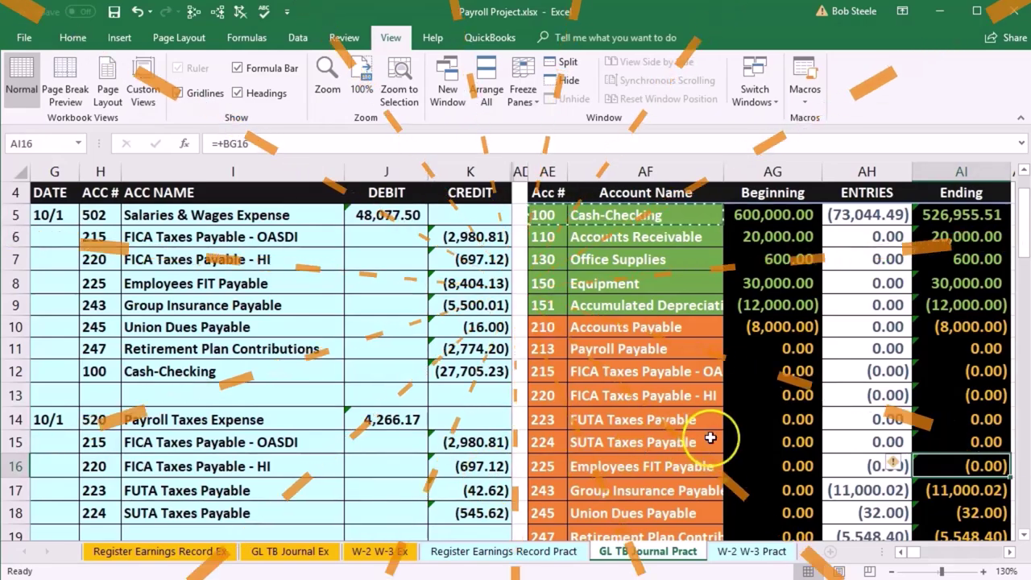
{"action": "scroll", "coordinate": [710, 438], "scroll_direction": "down", "scroll_amount": 4}
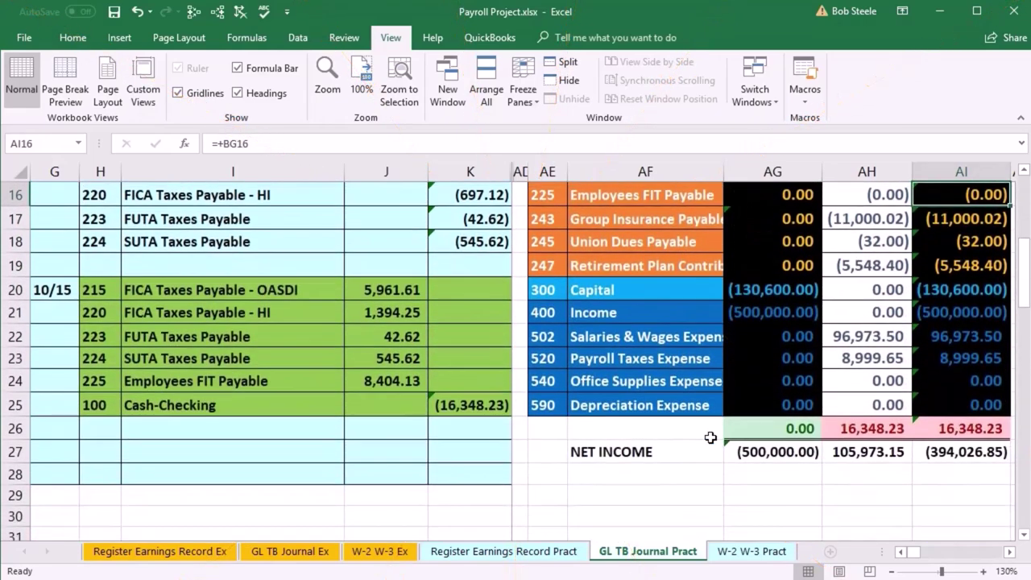
Step: Post 10/15 in AK9 of the Cash-Checking ledger and link AL9 to the journal credit in K25
{"action": "left_click_drag", "start_coordinate": [105, 405], "coordinate": [241, 405]}
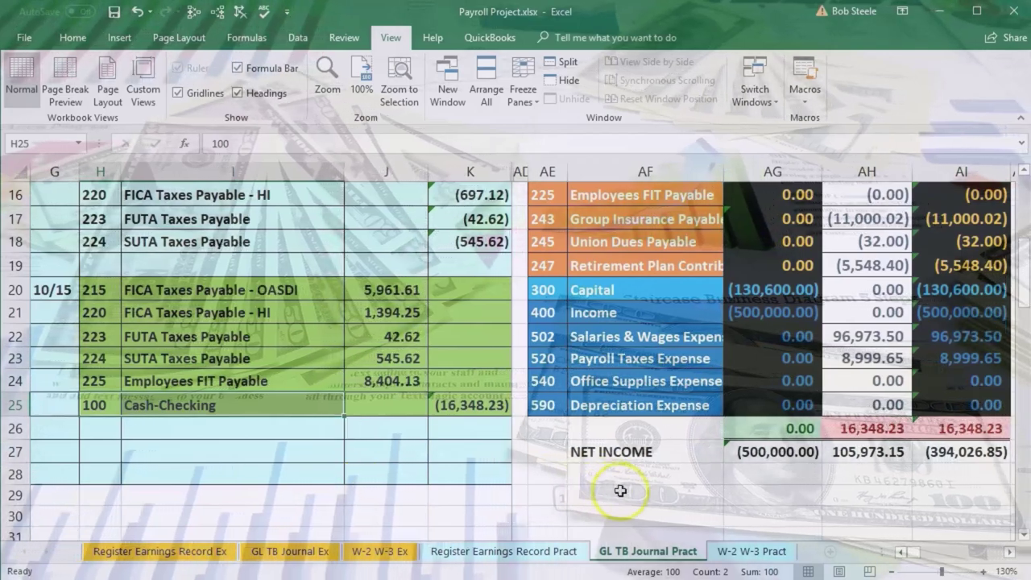
{"action": "scroll", "coordinate": [617, 486], "scroll_direction": "up", "scroll_amount": 4}
{"action": "left_click_drag", "start_coordinate": [547, 213], "coordinate": [588, 215]}
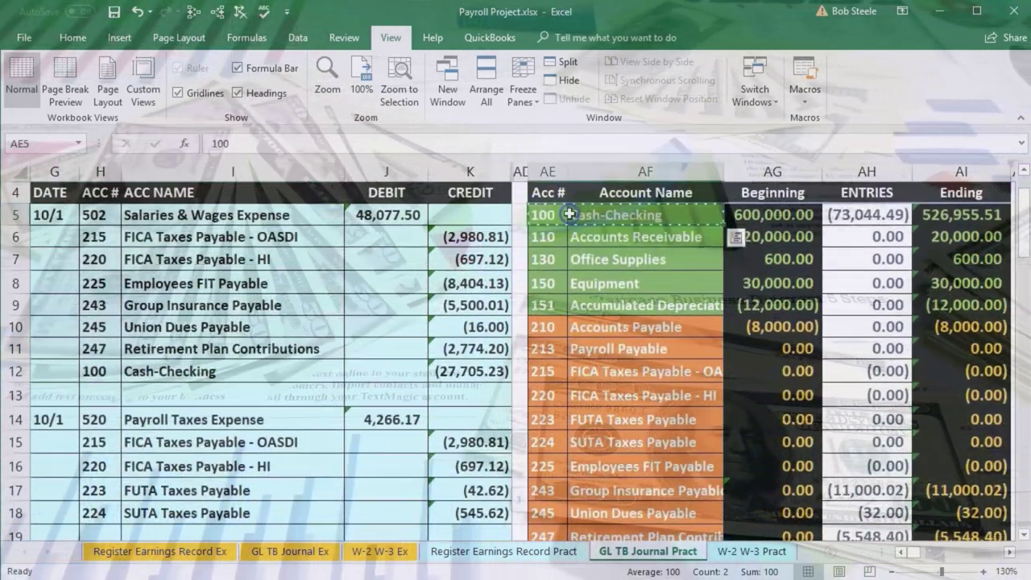
{"action": "left_click", "coordinate": [1010, 552]}
{"action": "left_click", "coordinate": [1011, 555]}
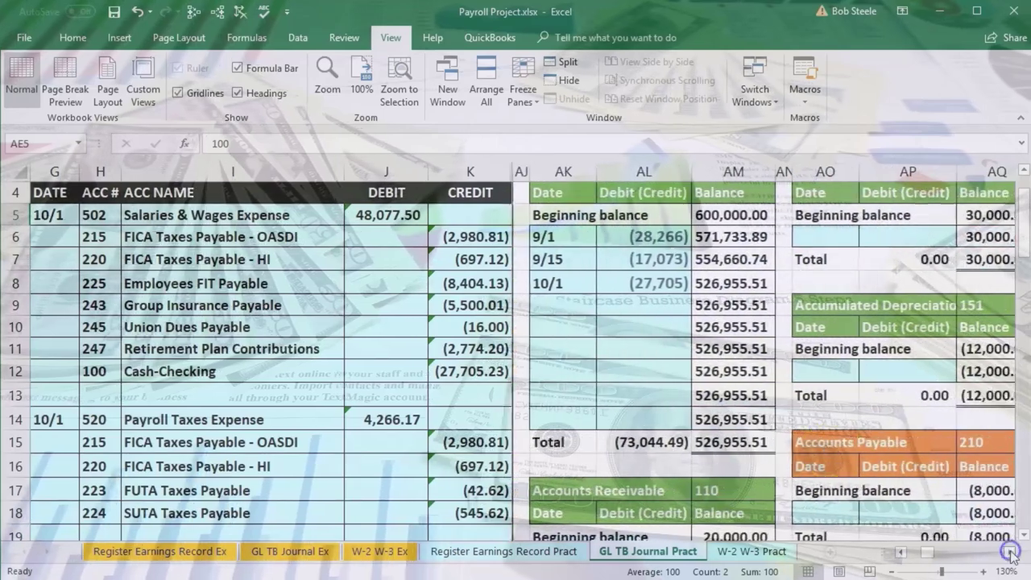
{"action": "left_click", "coordinate": [568, 312]}
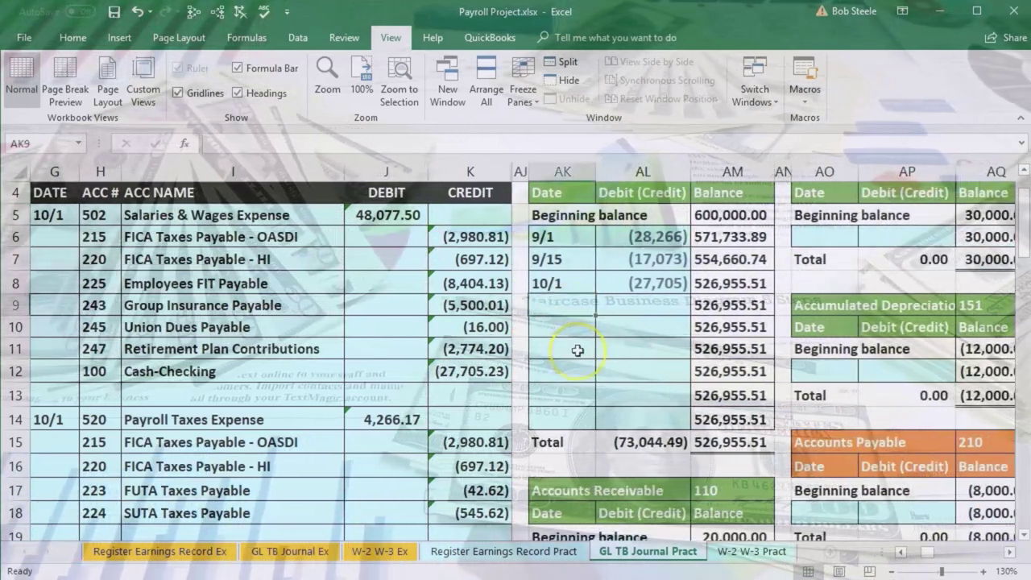
{"action": "type", "text": "10/15"}
{"action": "key", "text": "Tab"}
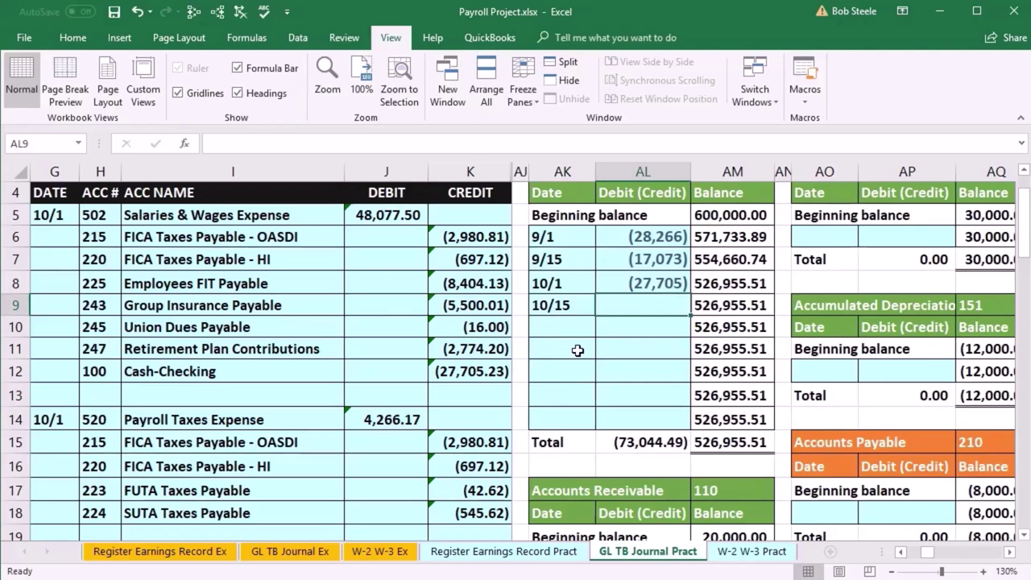
{"action": "type", "text": "="}
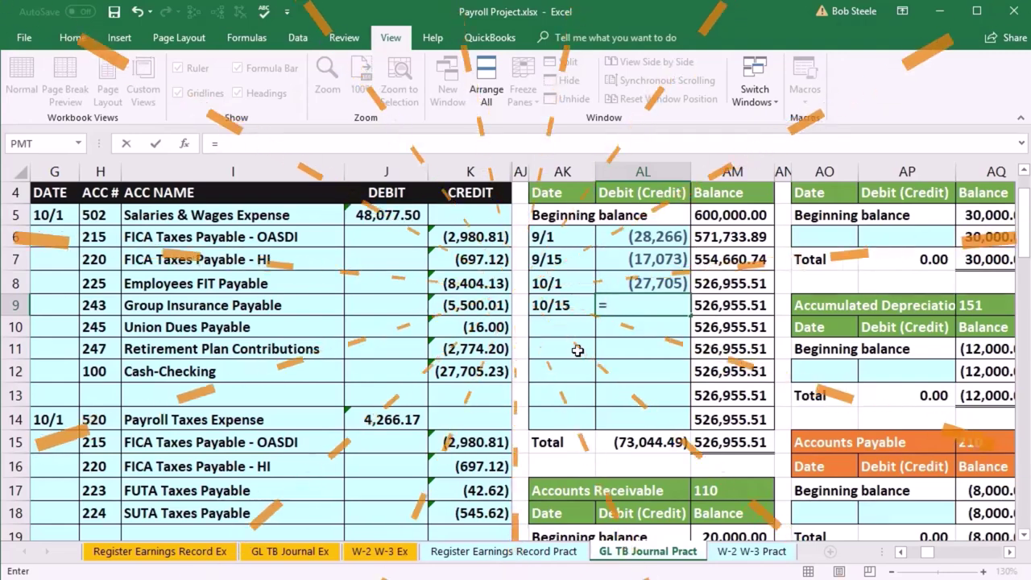
{"action": "scroll", "coordinate": [427, 378], "scroll_direction": "down", "scroll_amount": 3}
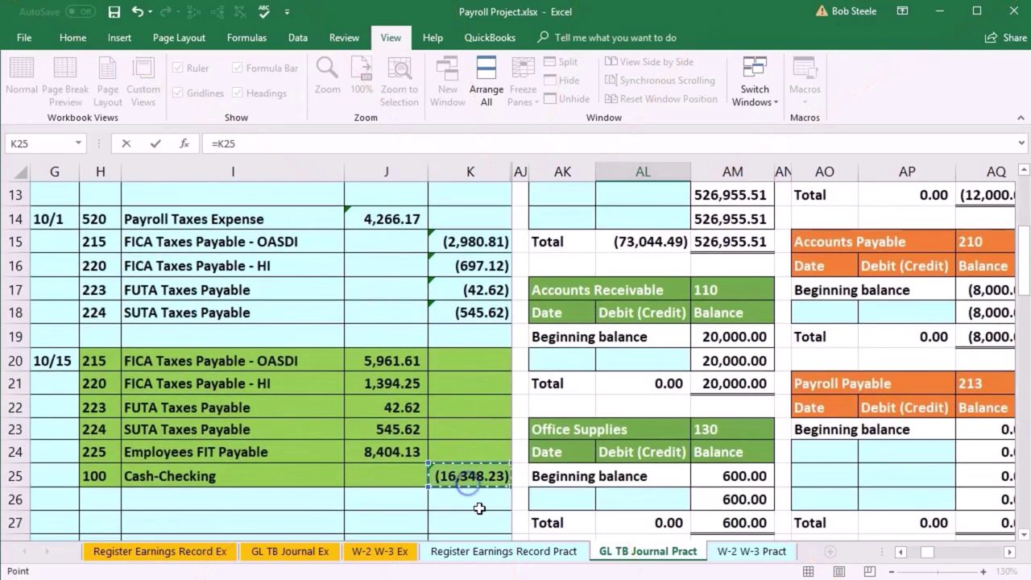
{"action": "key", "text": "Return"}
Step: Check the running balance in the Cash-Checking ledger, account 100's ending balance and the trial balance totals
{"action": "scroll", "coordinate": [480, 508], "scroll_direction": "up", "scroll_amount": 3}
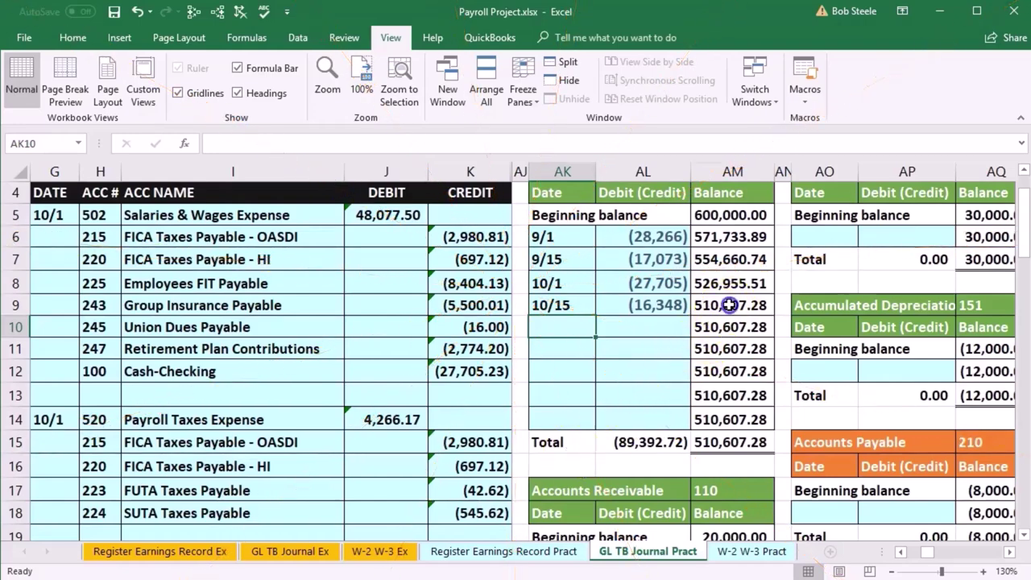
{"action": "left_click", "coordinate": [453, 390]}
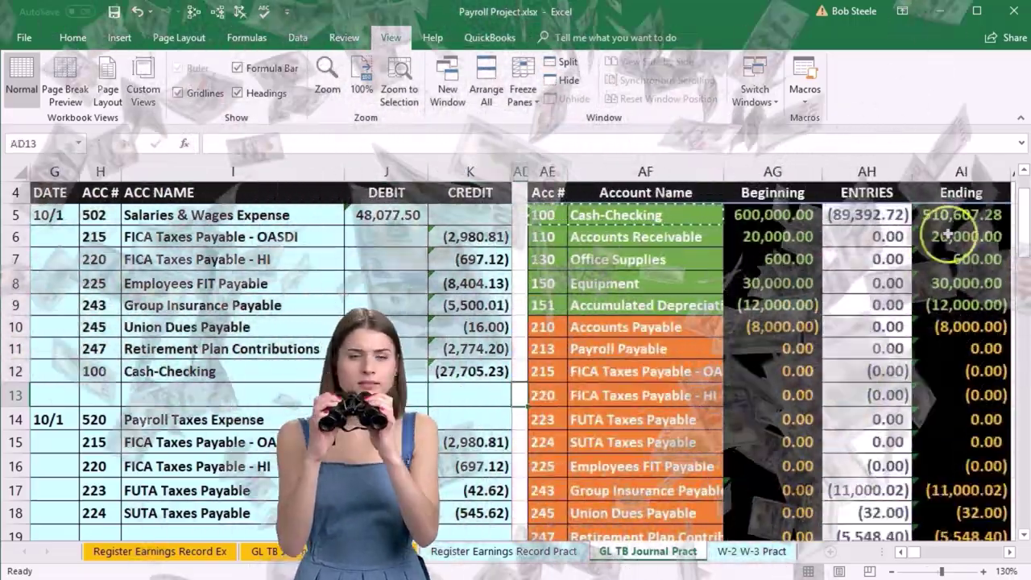
{"action": "left_click", "coordinate": [951, 216]}
{"action": "scroll", "coordinate": [945, 407], "scroll_direction": "down", "scroll_amount": 3}
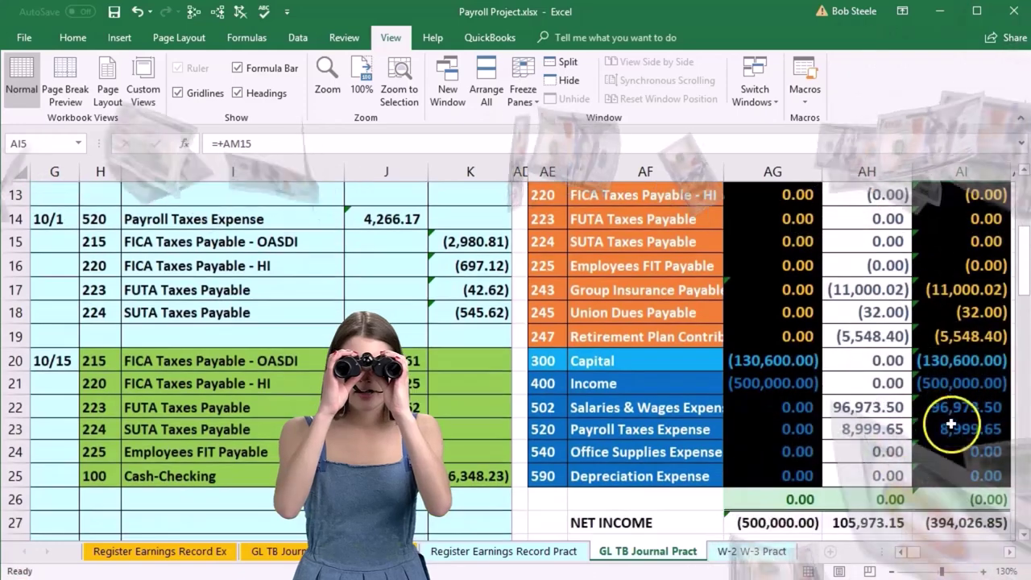
{"action": "scroll", "coordinate": [499, 475], "scroll_direction": "up", "scroll_amount": 3}
Step: Review the journal's two 10/1 entries and the 10/15 payroll tax payment entry
{"action": "left_click", "coordinate": [386, 348]}
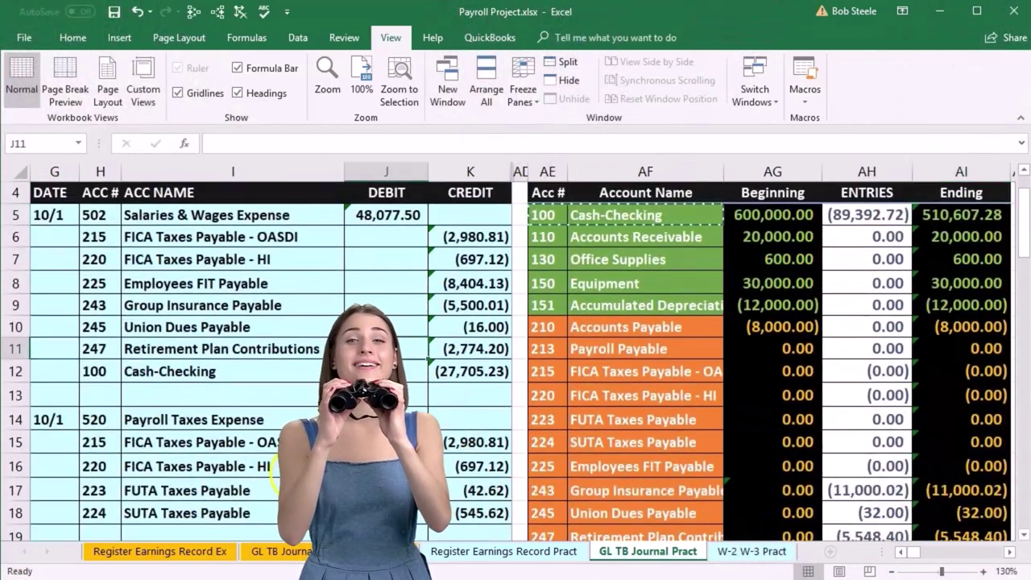
{"action": "left_click", "coordinate": [298, 473]}
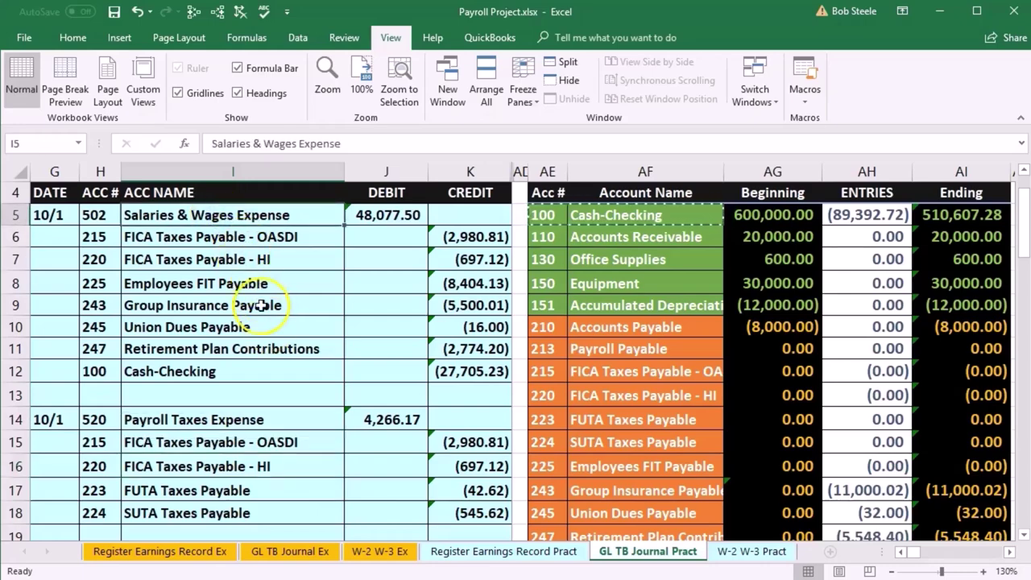
{"action": "scroll", "coordinate": [248, 354], "scroll_direction": "down", "scroll_amount": 1}
{"action": "left_click", "coordinate": [244, 361]}
{"action": "scroll", "coordinate": [244, 361], "scroll_direction": "down", "scroll_amount": 2}
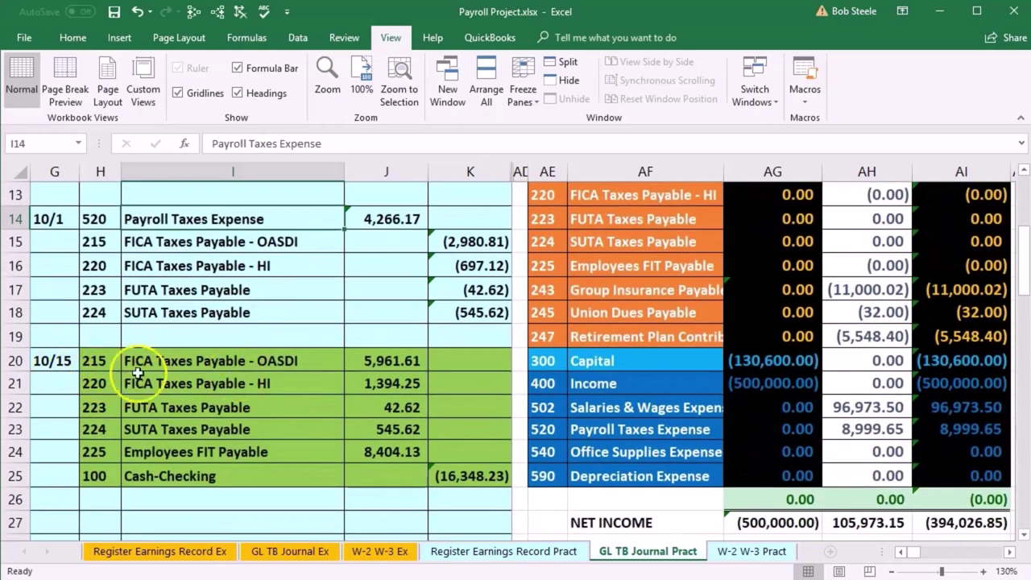
{"action": "left_click", "coordinate": [180, 433]}
Step: Try to recolour the fill of the 10/15 journal entry in H20:K25 with a standard colour
{"action": "left_click_drag", "start_coordinate": [94, 361], "coordinate": [458, 473]}
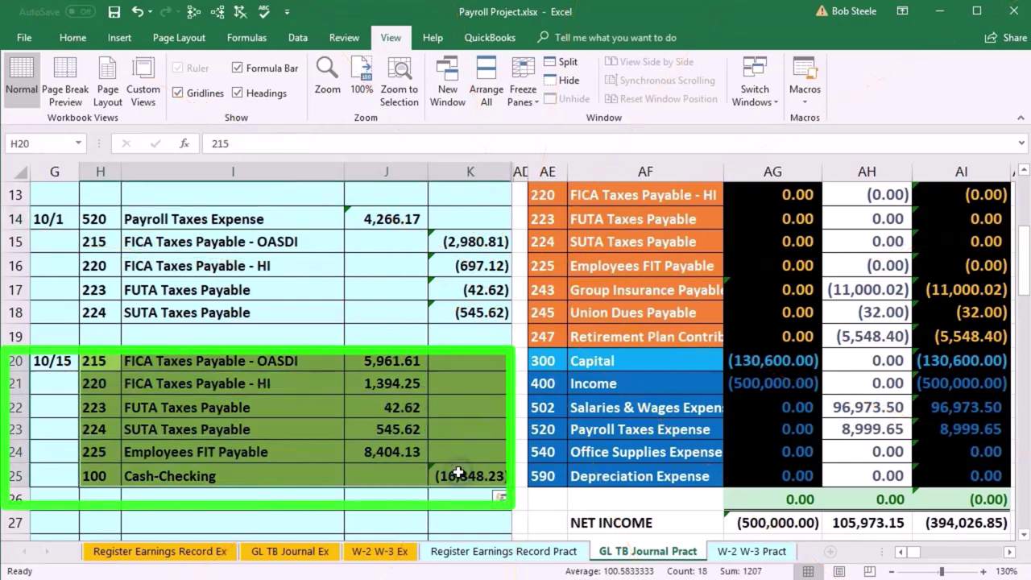
{"action": "right_click", "coordinate": [460, 439]}
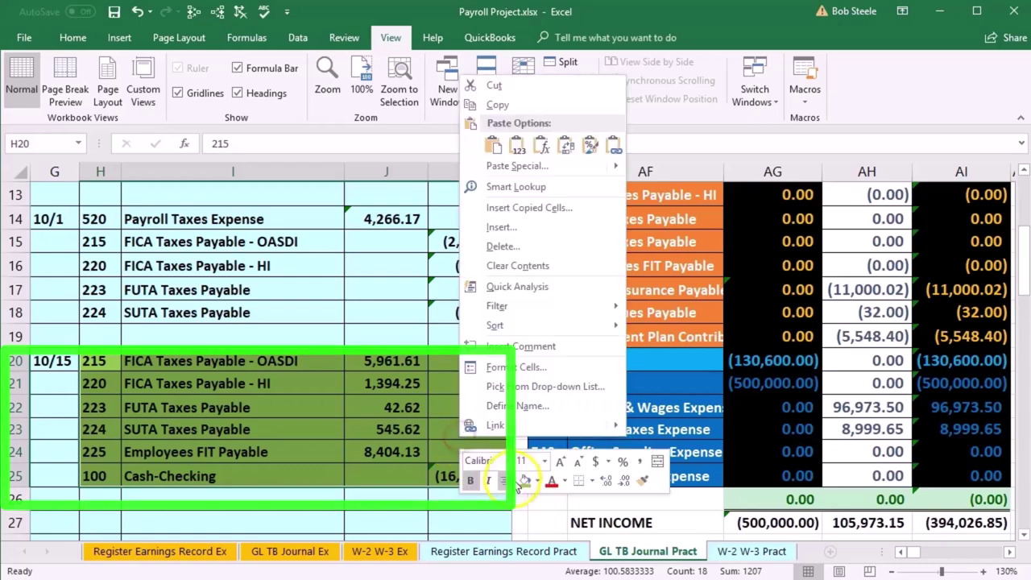
{"action": "left_click", "coordinate": [538, 480]}
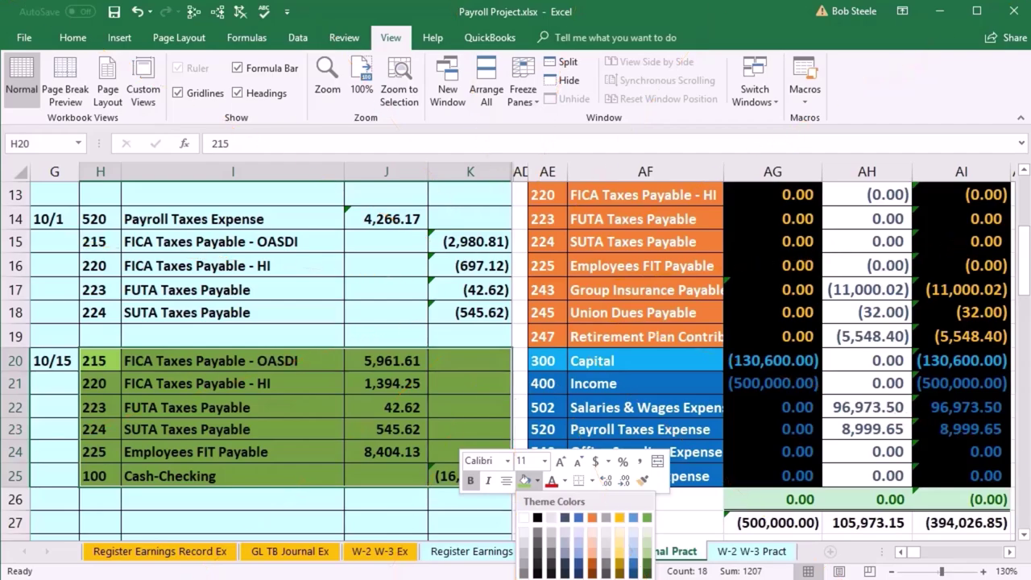
{"action": "left_click", "coordinate": [564, 577]}
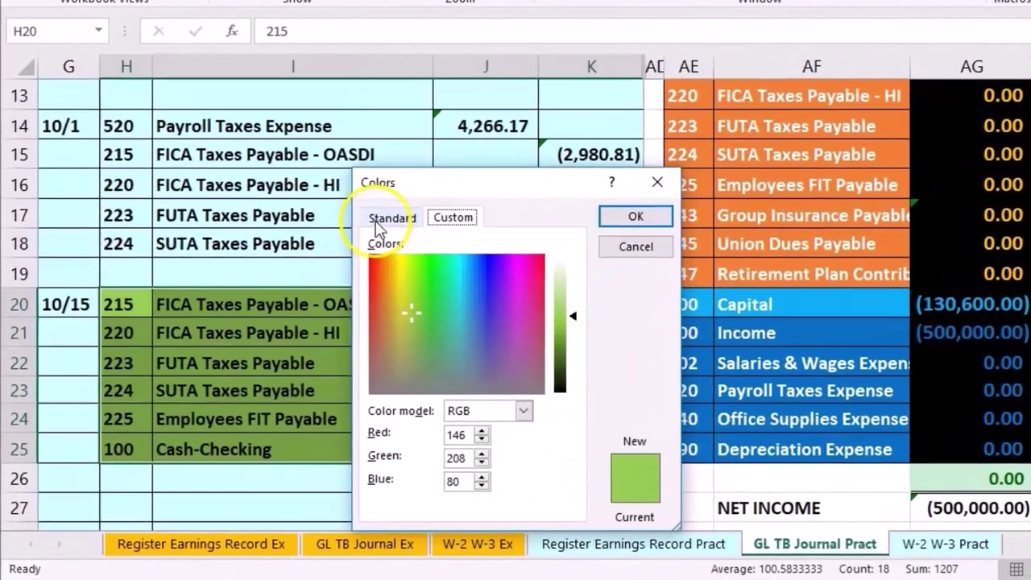
{"action": "left_click", "coordinate": [384, 219]}
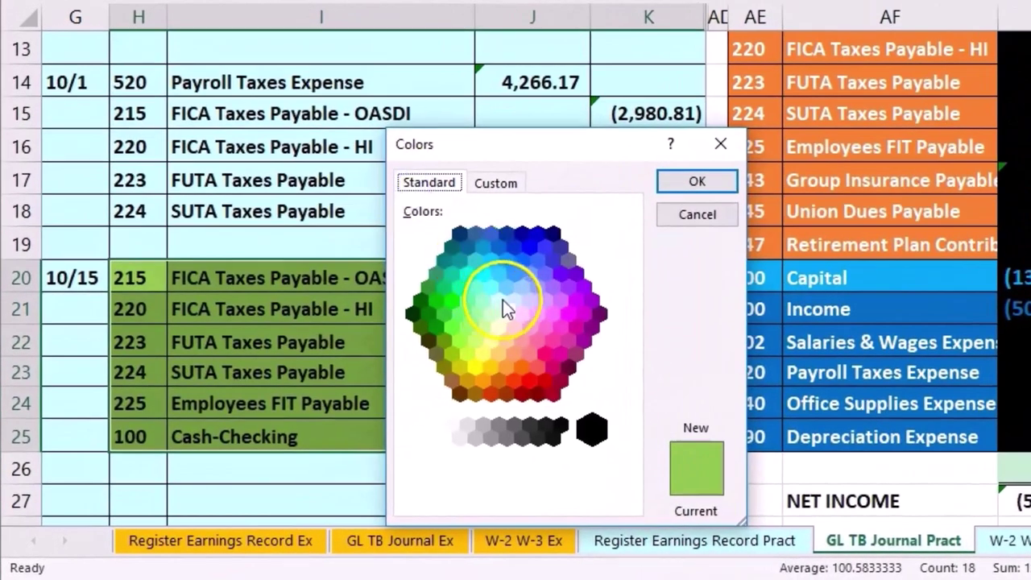
{"action": "left_click", "coordinate": [697, 181]}
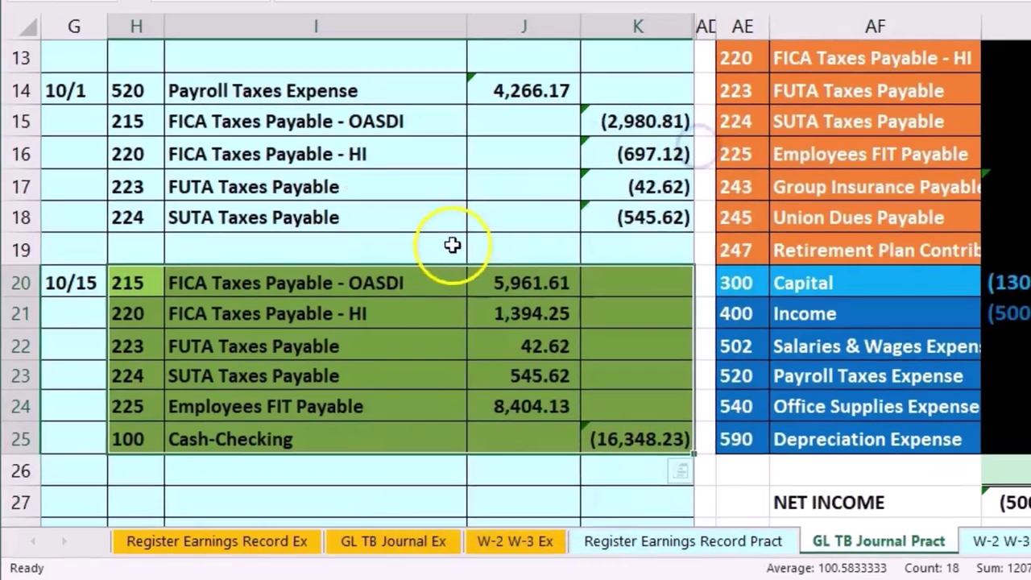
{"action": "left_click", "coordinate": [452, 245]}
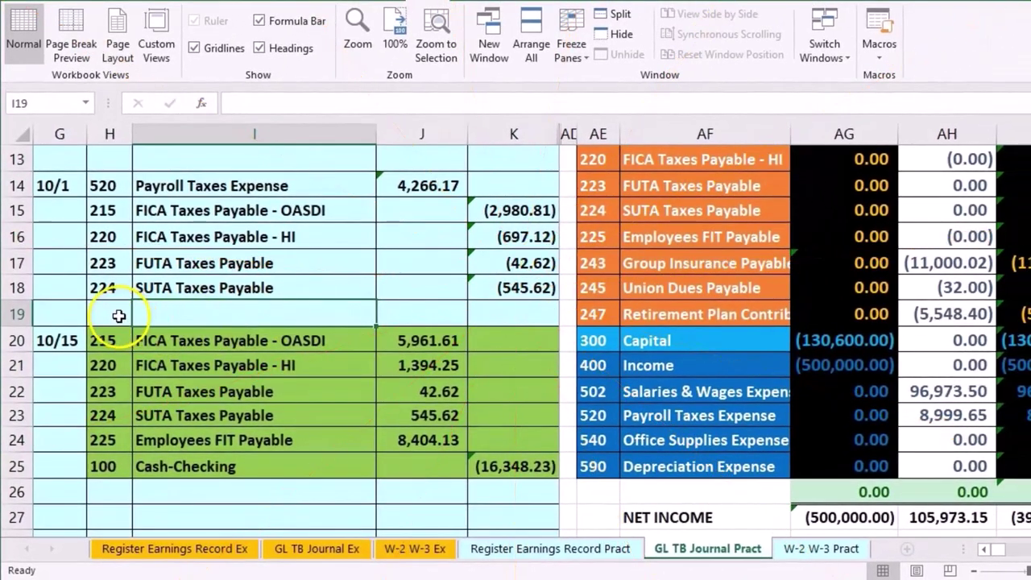
Step: Copy the light blue formatting of blank journal row H19:K19 onto the 10/15 entry in H20:K25
{"action": "left_click_drag", "start_coordinate": [118, 316], "coordinate": [370, 312]}
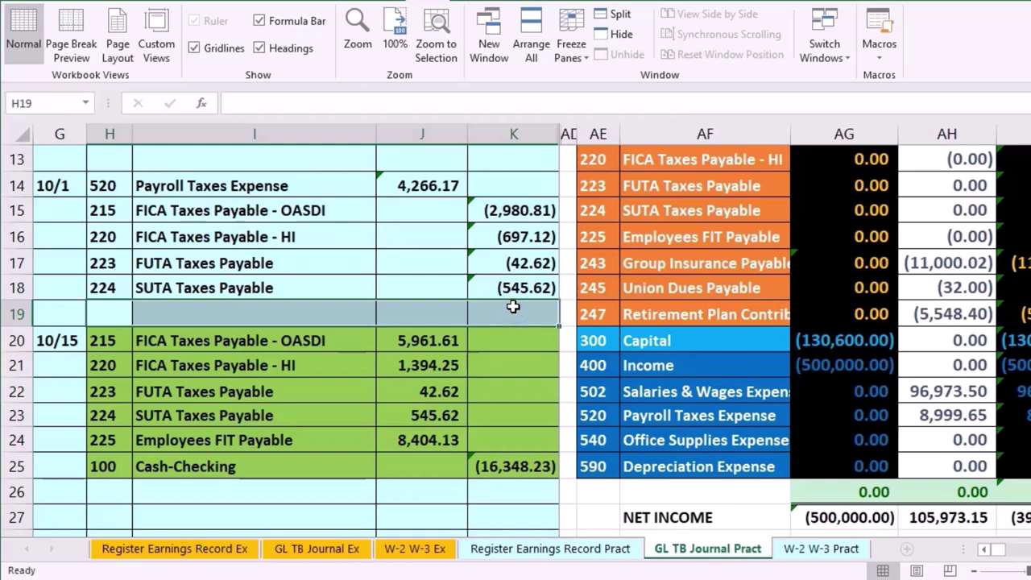
{"action": "left_click", "coordinate": [115, 313]}
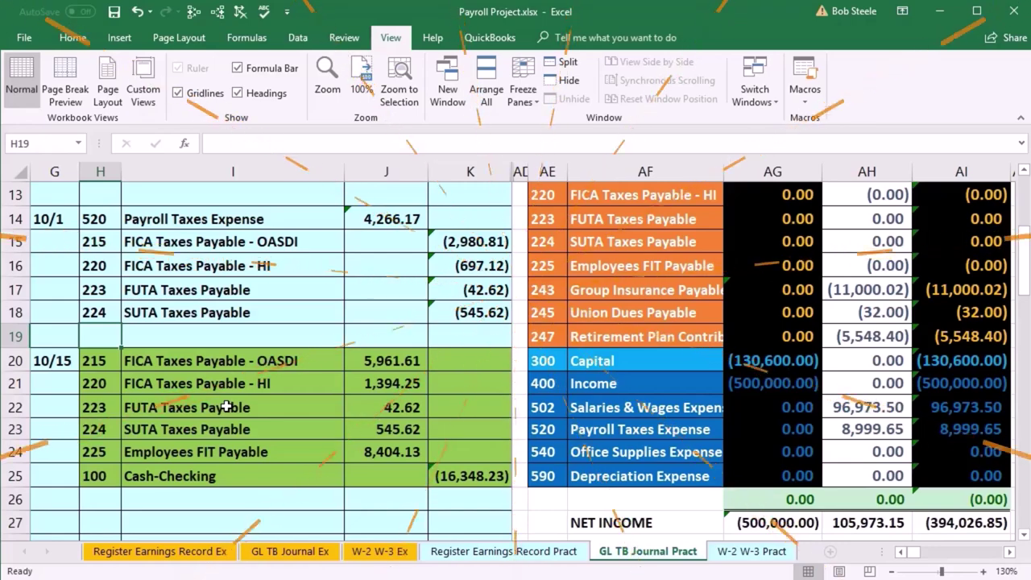
{"action": "left_click", "coordinate": [111, 343]}
{"action": "left_click_drag", "start_coordinate": [101, 337], "coordinate": [450, 333]}
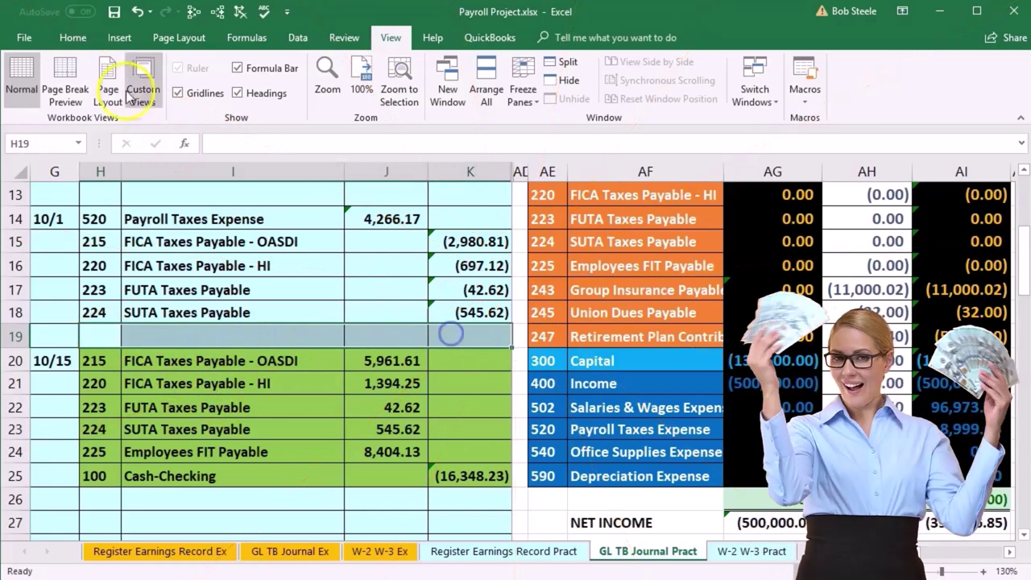
{"action": "left_click", "coordinate": [79, 40]}
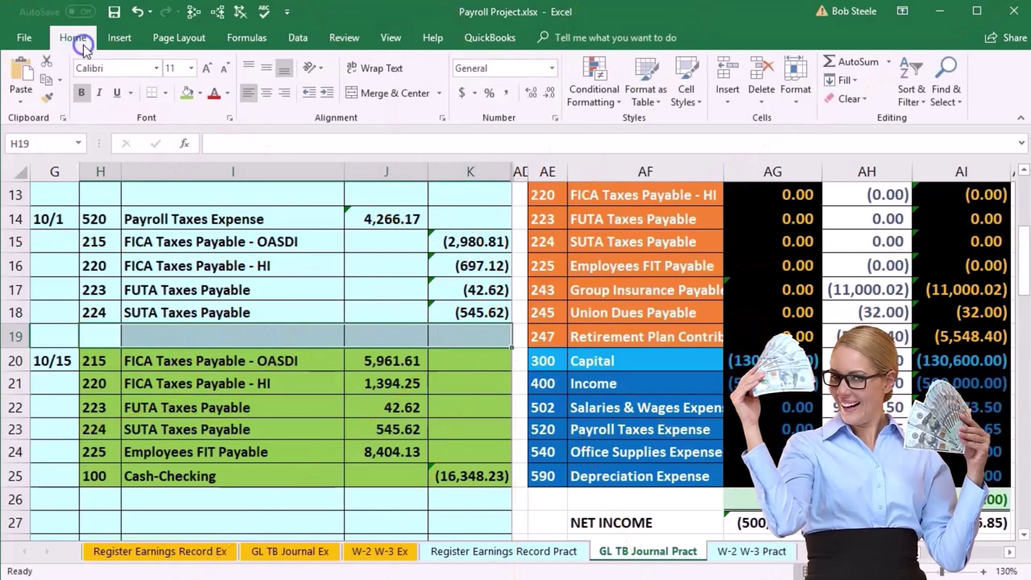
{"action": "left_click", "coordinate": [50, 97]}
{"action": "mouse_move", "coordinate": [106, 362]}
{"action": "left_mouse_down"}
{"action": "mouse_move", "coordinate": [266, 381]}
{"action": "mouse_move", "coordinate": [444, 426]}
{"action": "mouse_move", "coordinate": [441, 476]}
{"action": "left_mouse_up"}
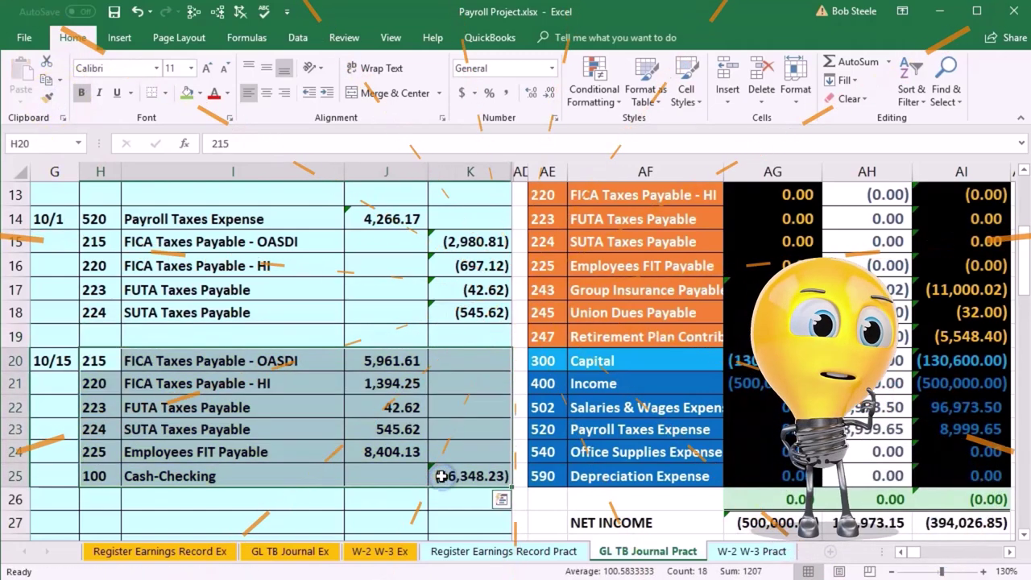